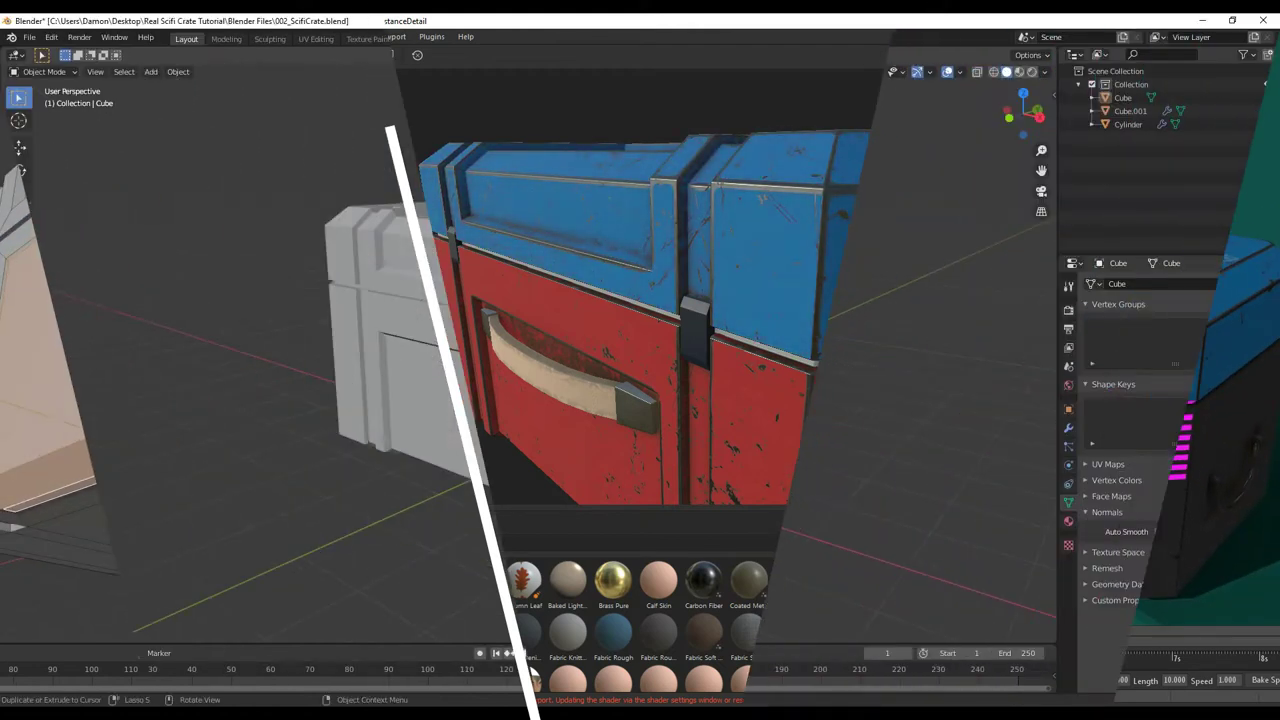
Select the central strip of faces across the crate's underside and inset them by about 0.114 m
middle_click_drag(754, 426, 754, 314)
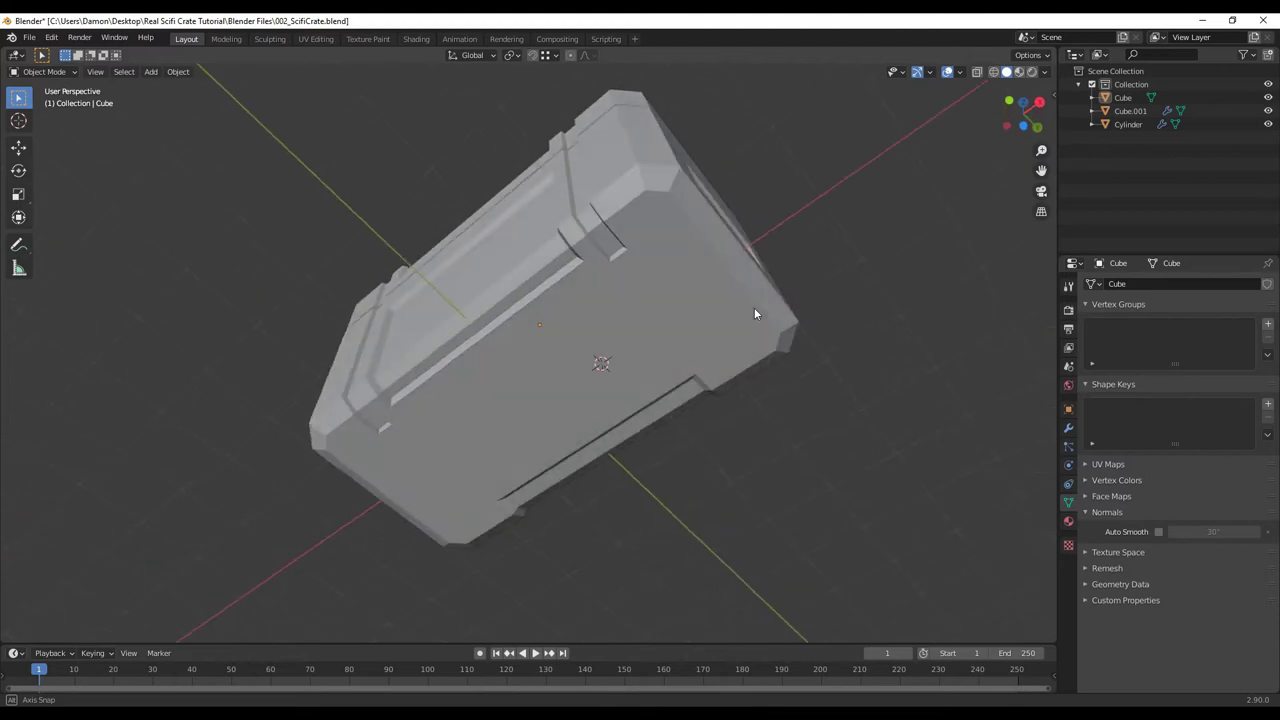
left_click(627, 363)
middle_click_drag(627, 363, 705, 382)
key("Tab")
left_click(732, 383)
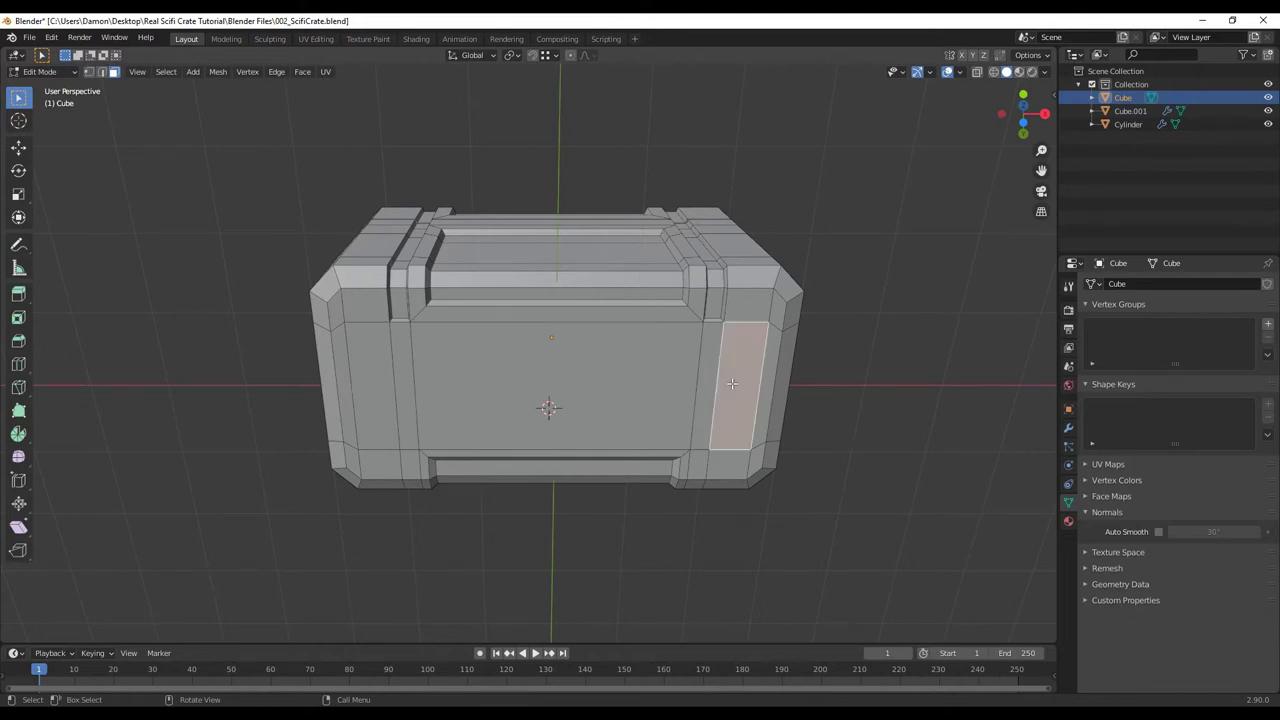
left_click(373, 391, "ctrl")
middle_click_drag(499, 402, 689, 429)
key("i")
left_click(740, 433)
Inset the selected underside faces a second time with a negative depth to form a recessed bottom panel
key("i")
key("ctrl")
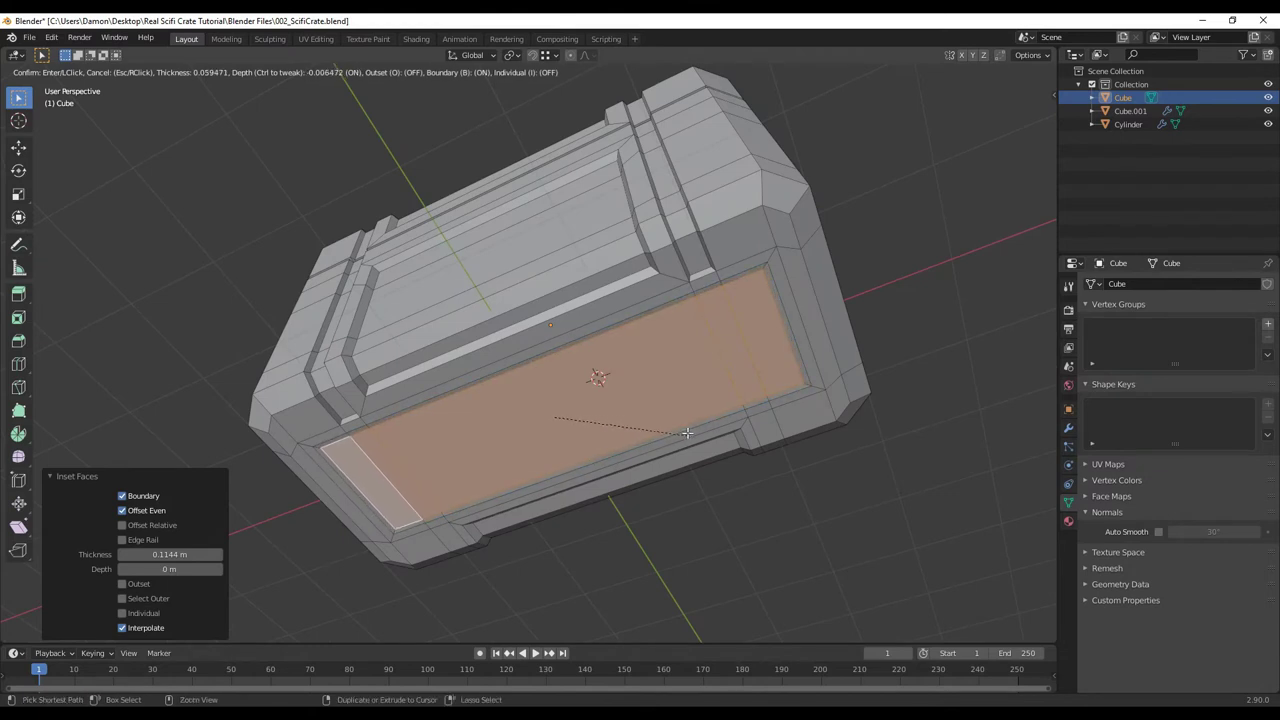
left_click(689, 432)
scroll(694, 434, "down", 3)
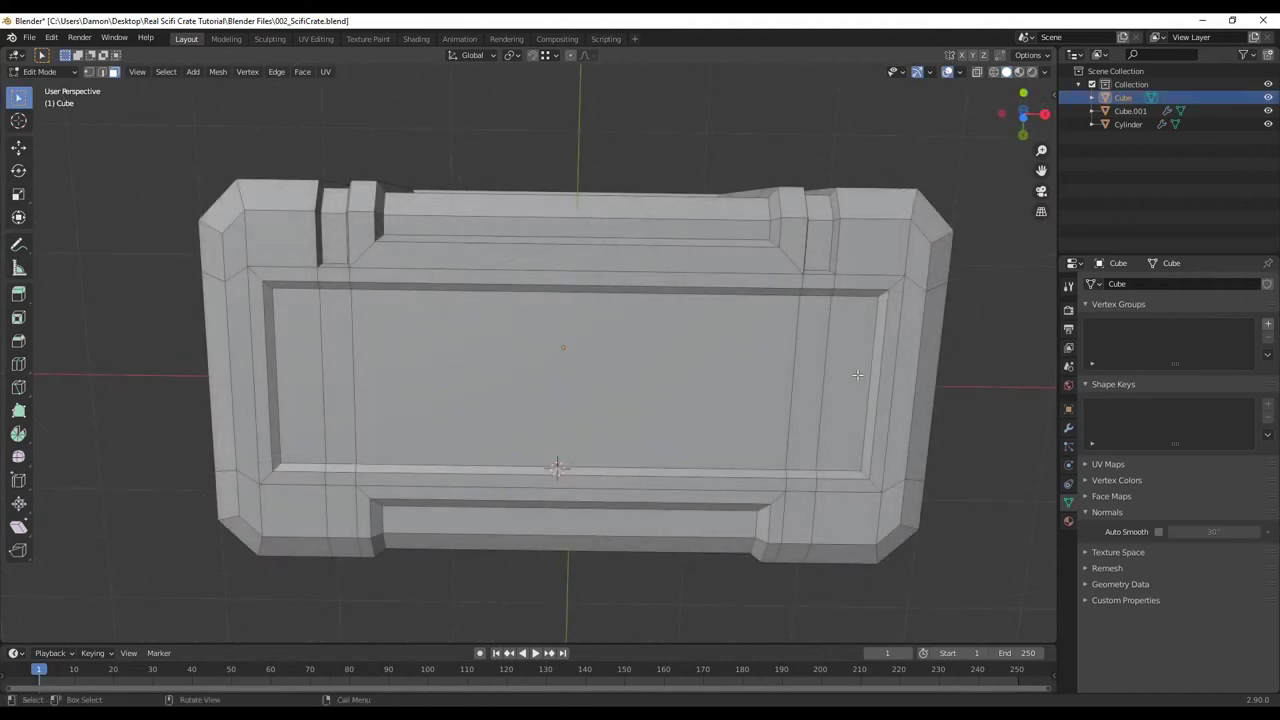
Scale the short end edges of the recessed bottom panel to about 0.48 along Y, angling its corners
key("2")
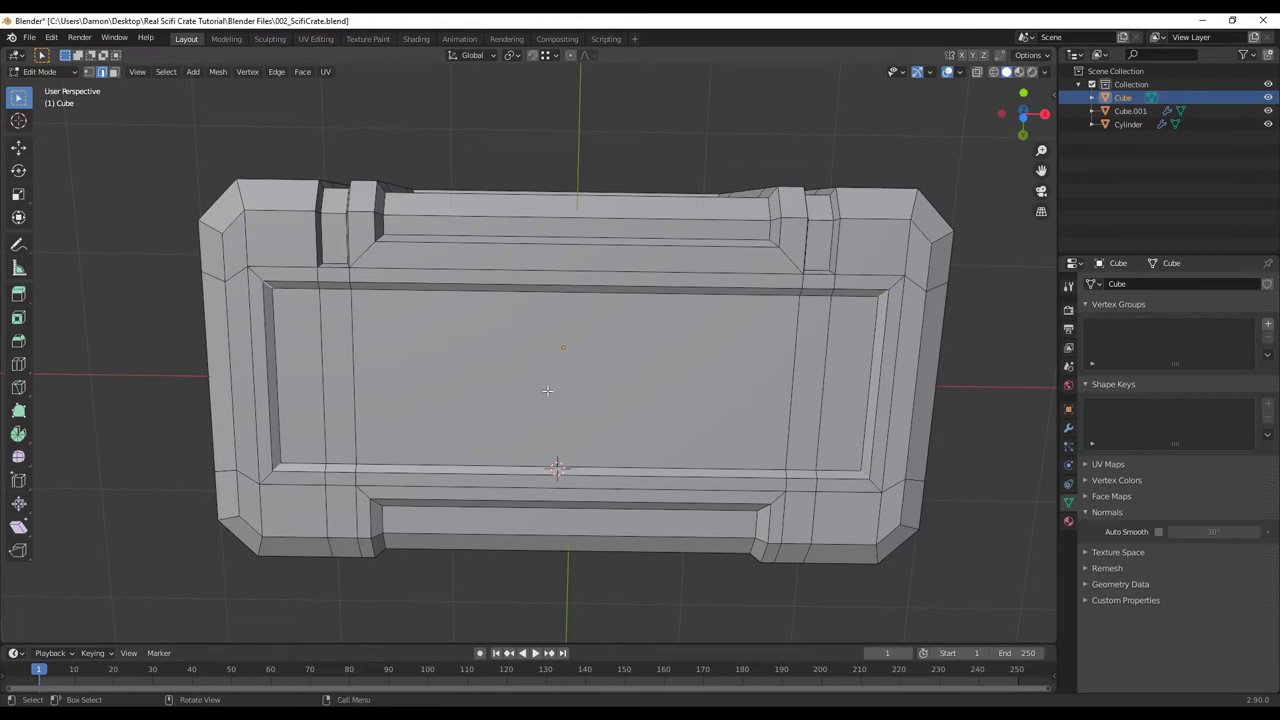
key("s")
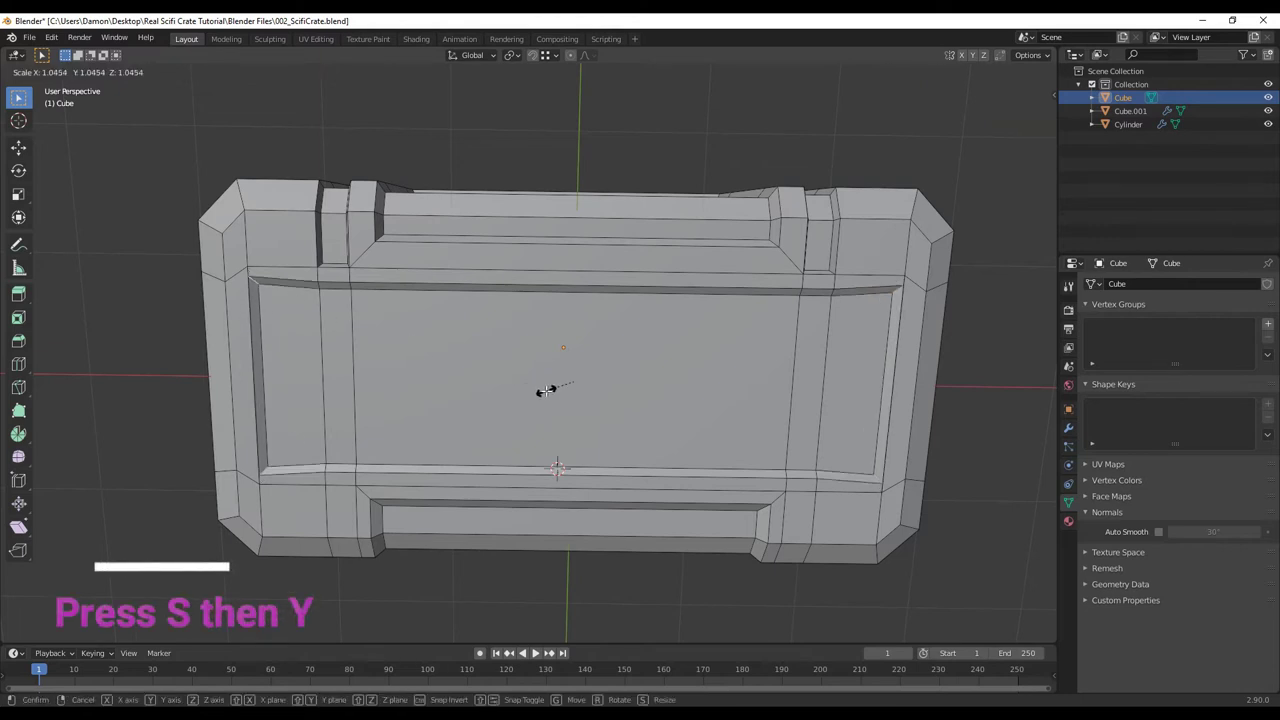
key("y")
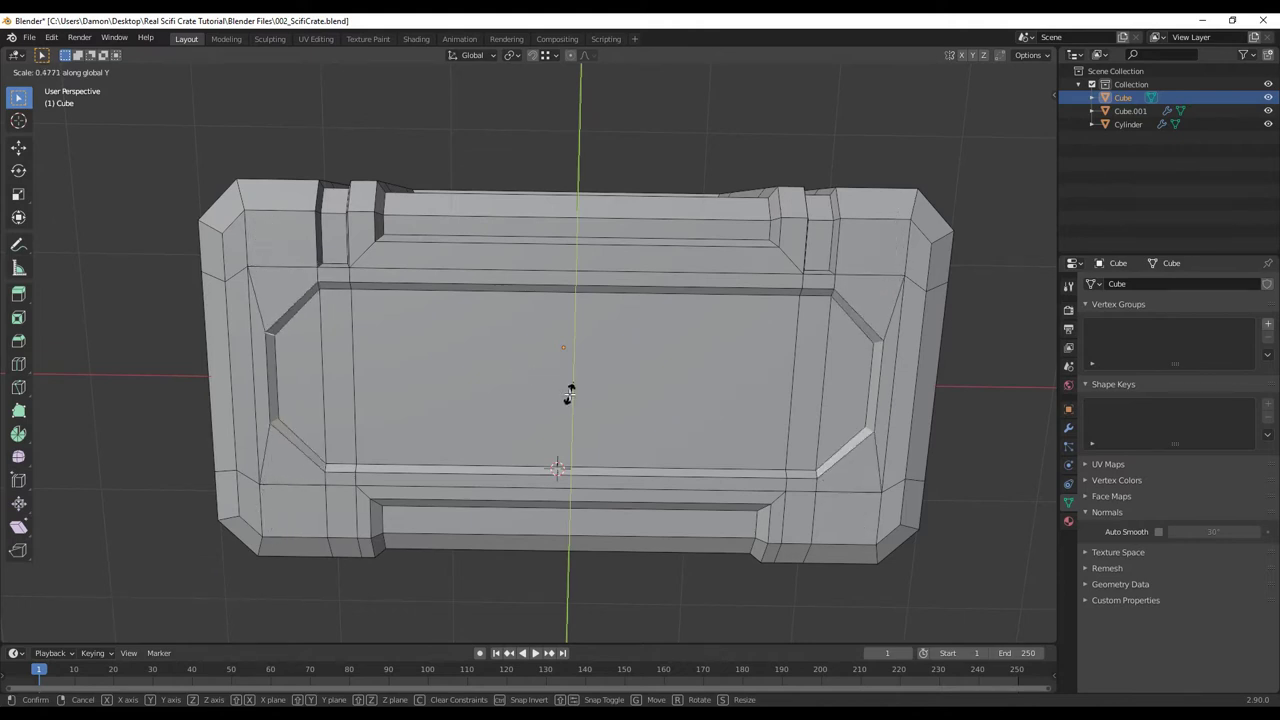
left_click(569, 393)
scroll(580, 405, "down", 3)
middle_click_drag(816, 402, 711, 413)
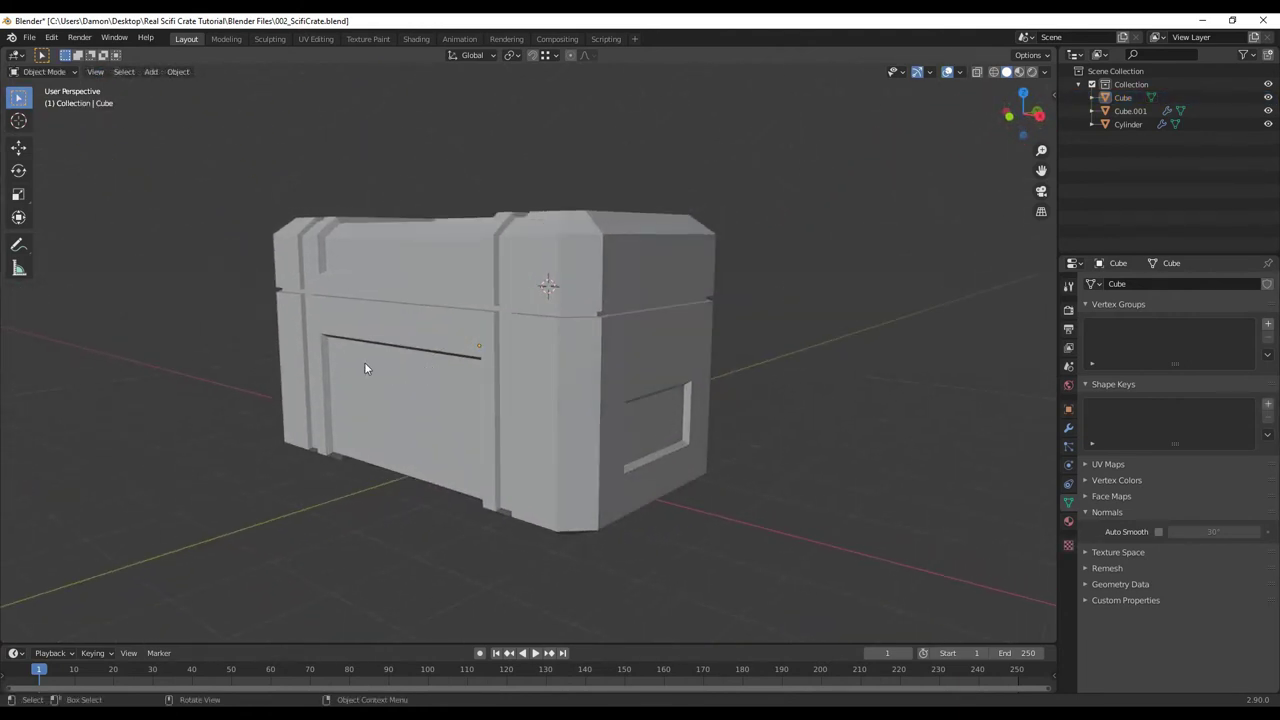
Select the upper face inside the crate's front recess and snap the 3D cursor to it
middle_click_drag(579, 442, 514, 443)
scroll(494, 443, "up", 2)
left_click(494, 443)
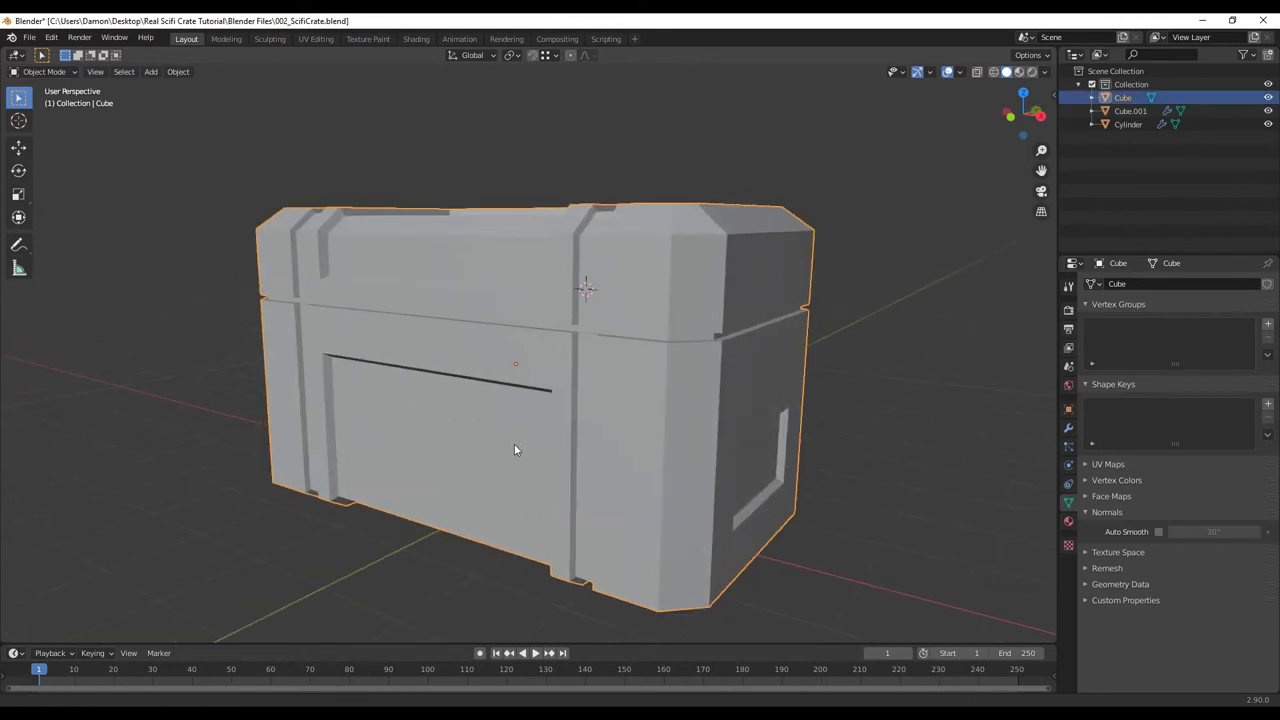
key("Tab")
key("3")
scroll(474, 424, "up", 2)
middle_click_drag(474, 424, 501, 418)
left_click(440, 379)
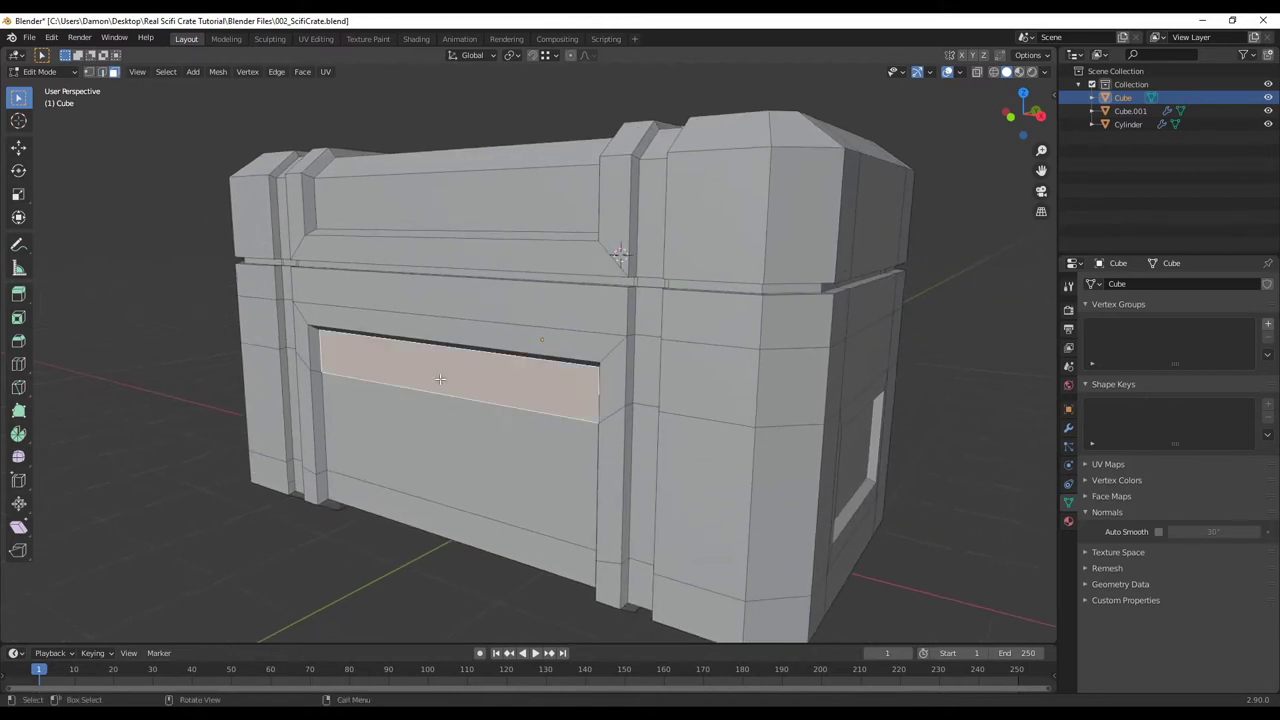
key("shift+s")
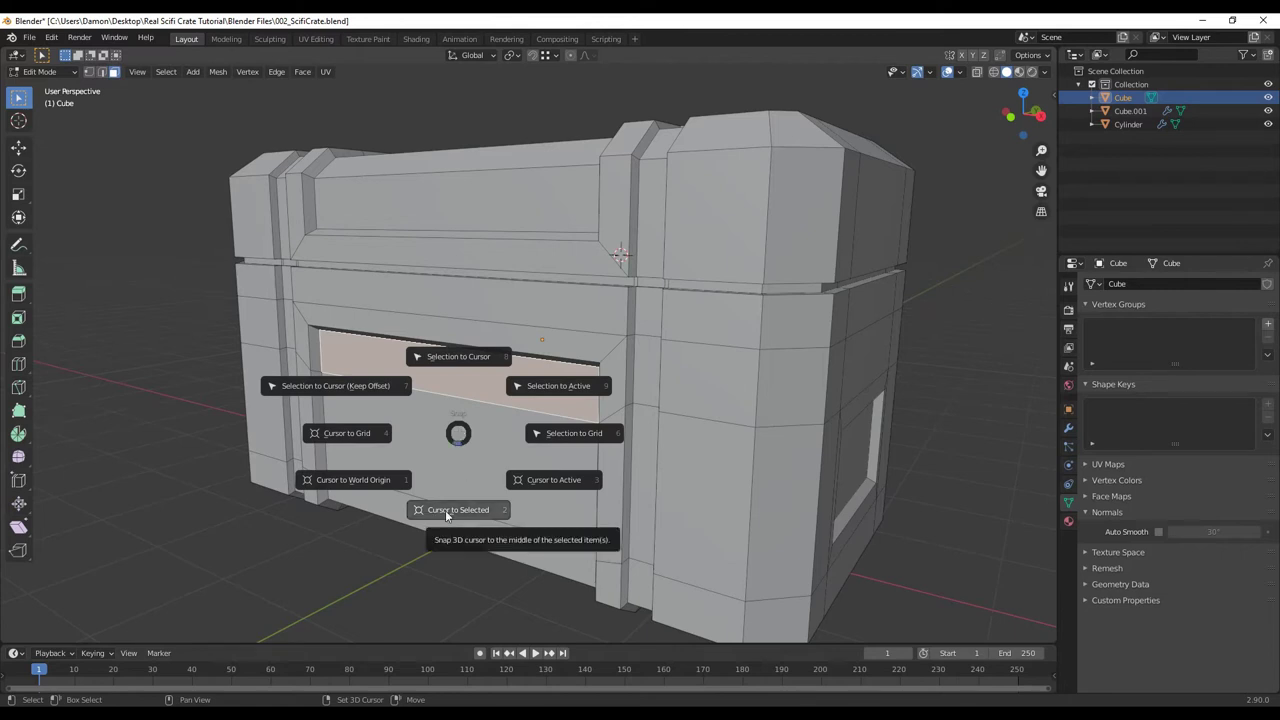
left_click(460, 510)
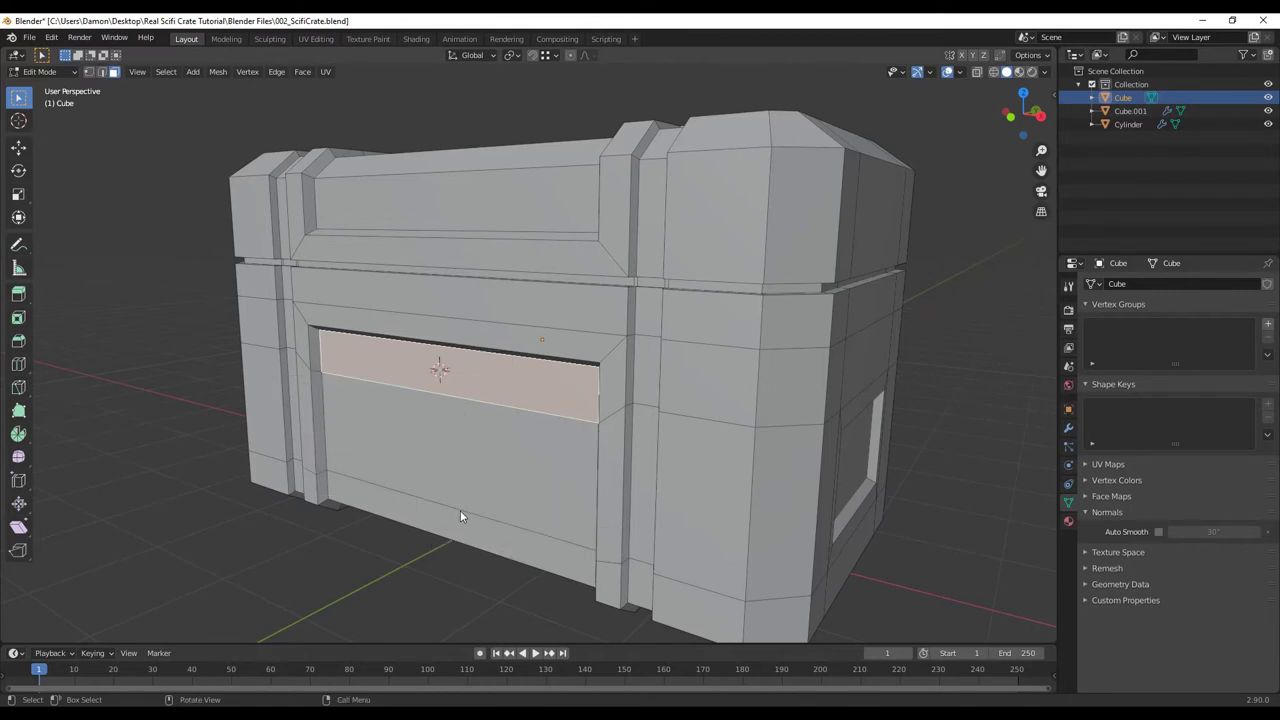
Add a cube mesh at the 3D cursor and scale it down uniformly to a small block
key("Tab")
key("shift+a")
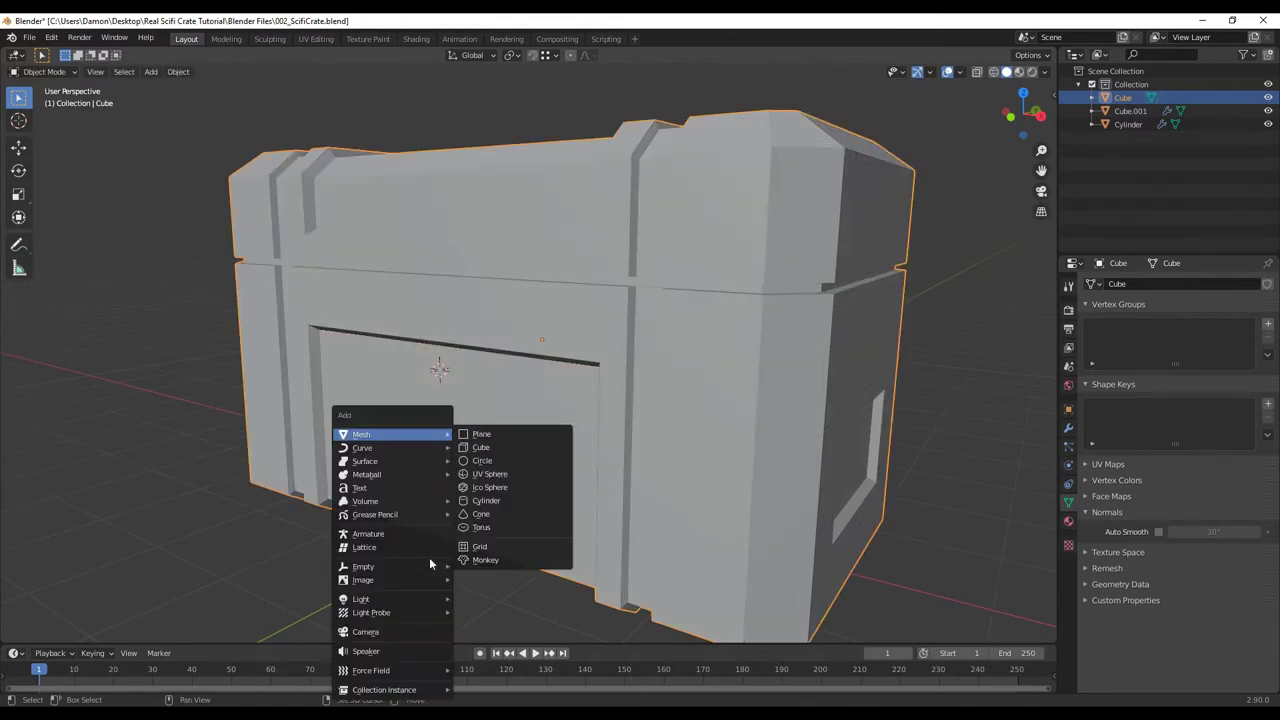
mouse_move(386, 437)
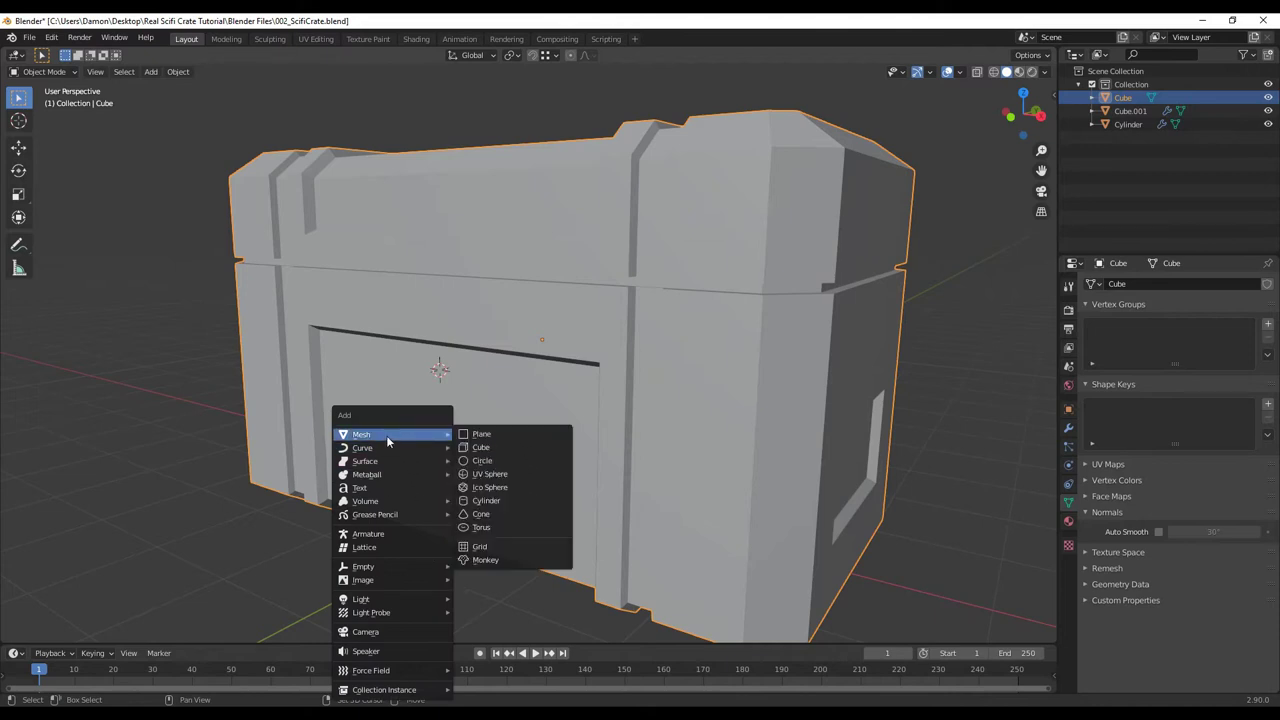
left_click(484, 449)
key("s")
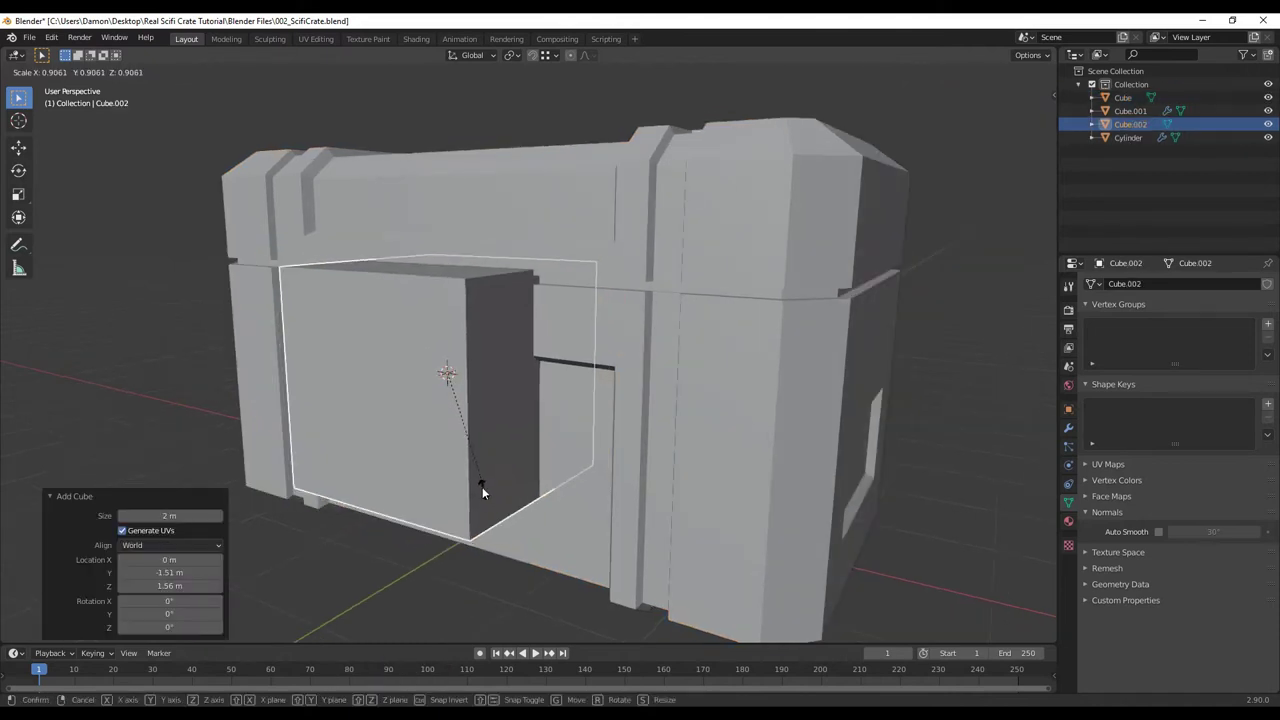
left_click(450, 400)
Scale the small block to 0.477 along Y and move it about -0.052 m along Y out of the recess
middle_click_drag(452, 404, 503, 449)
key("s")
key("y")
left_click(464, 433)
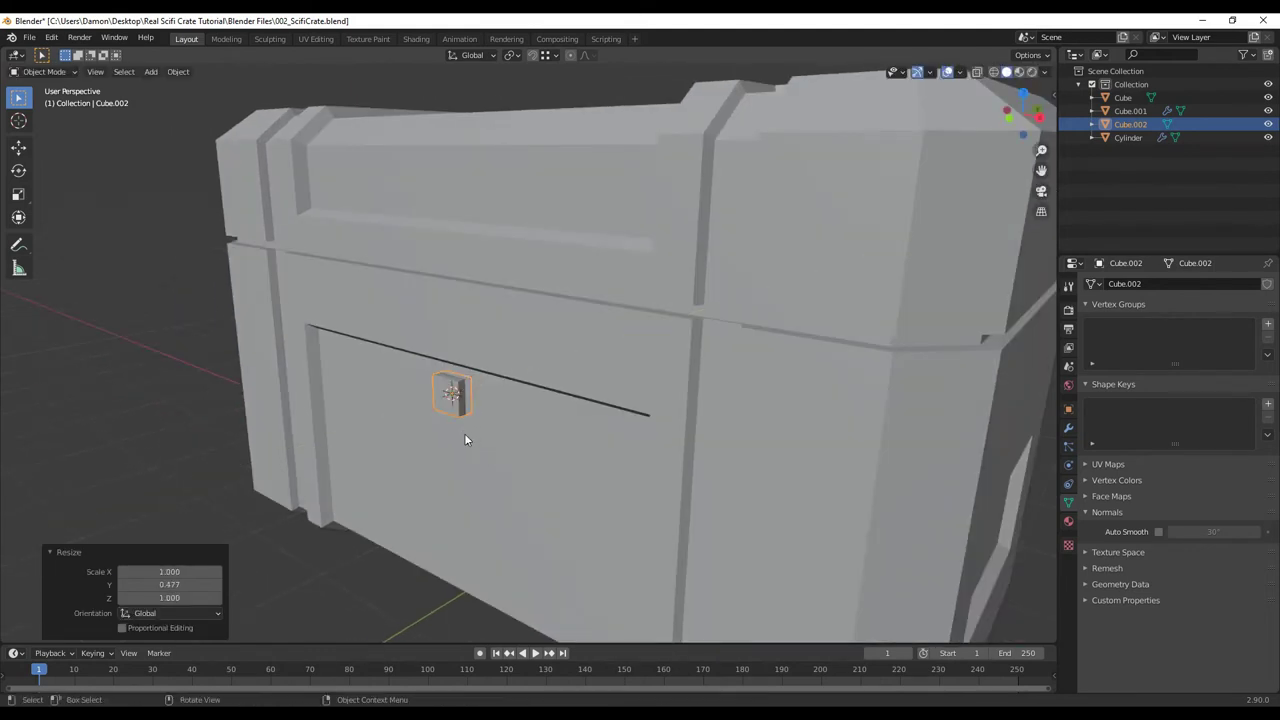
scroll(466, 437, "up", 2)
key("g")
key("y")
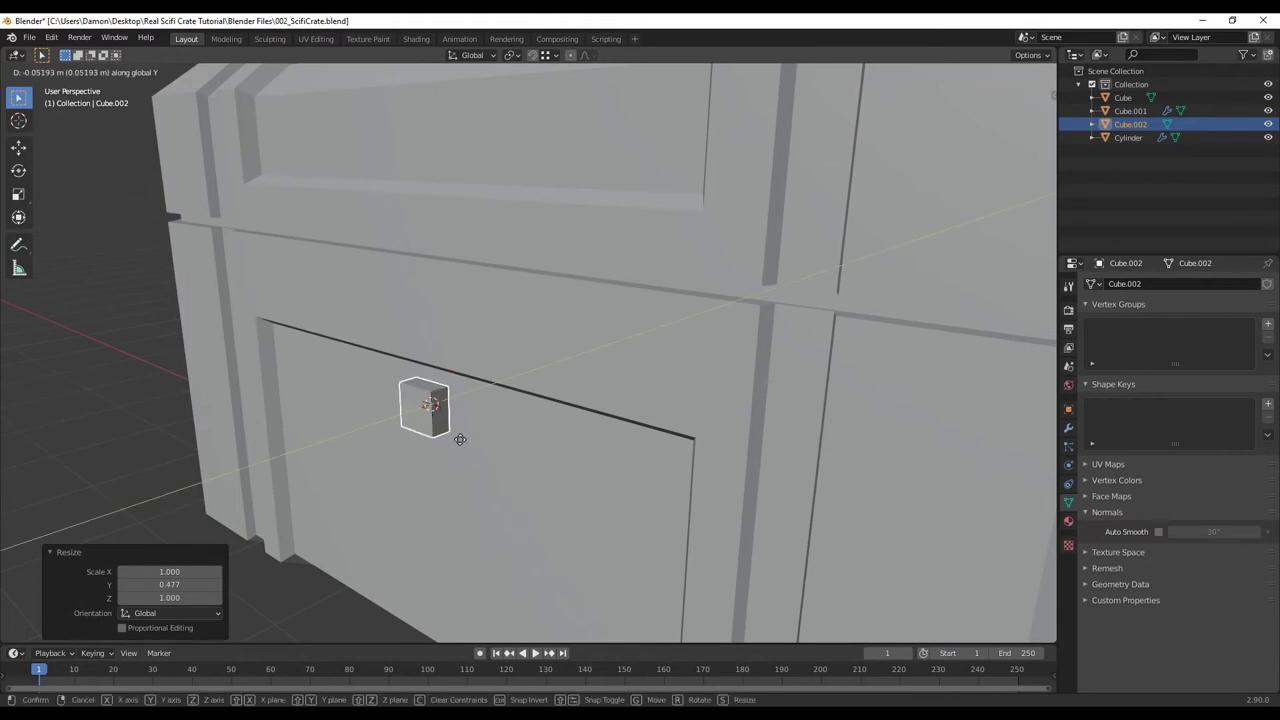
left_click(460, 439)
Move the block about -1.294 m along X to the upper corner of the front recess
middle_click_drag(464, 445, 496, 372)
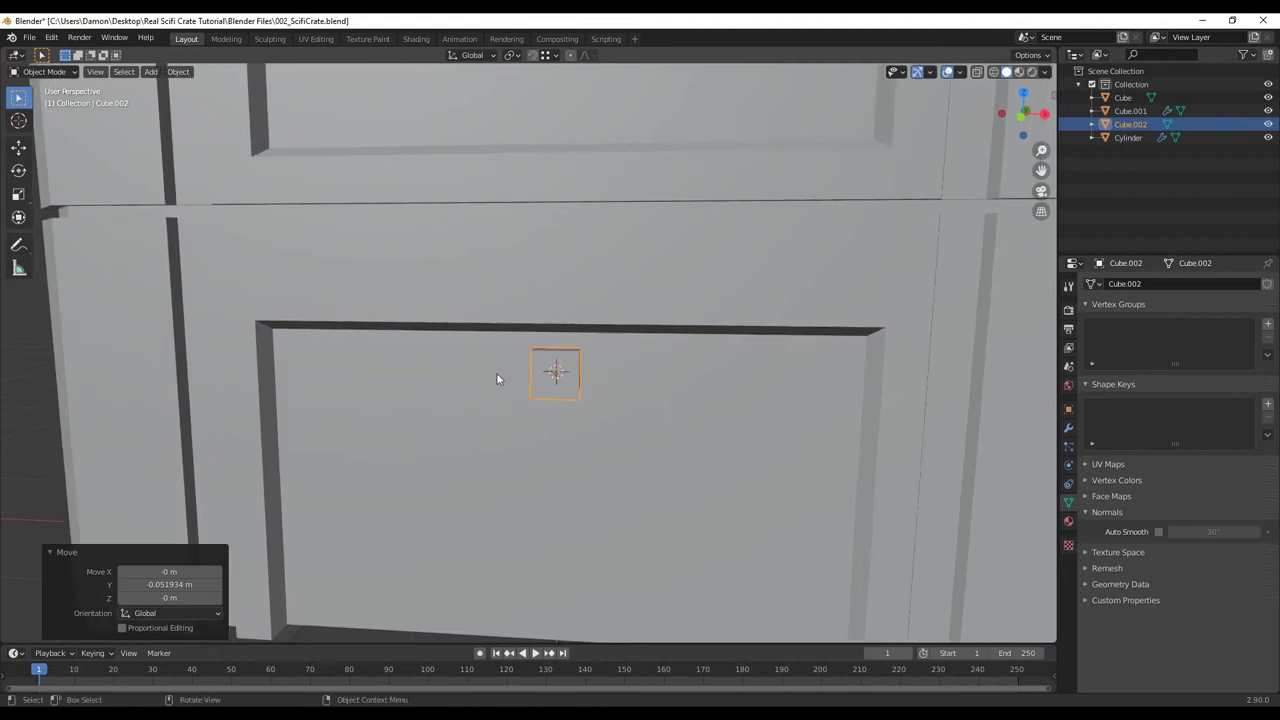
key("g")
key("x")
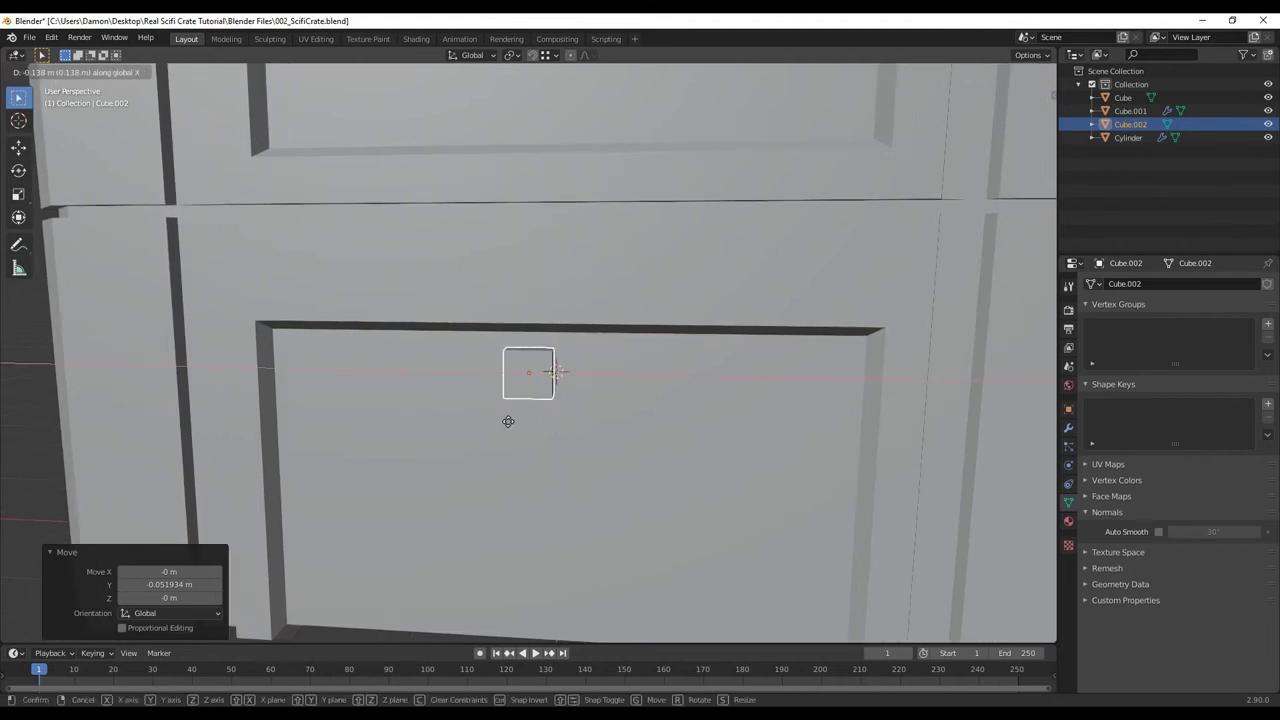
left_click(296, 421)
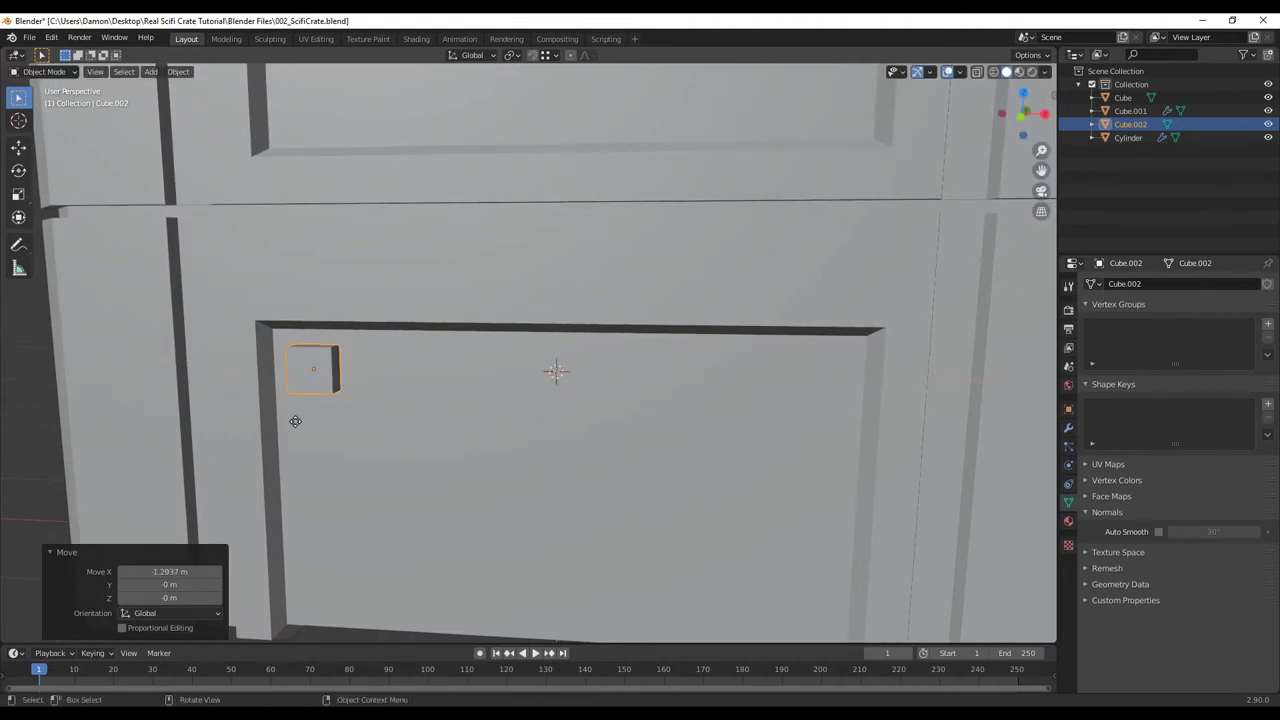
Widen the block along X so it forms a short rectangular handle mount
middle_click_drag(386, 434, 451, 436, "shift")
scroll(460, 436, "up", 2)
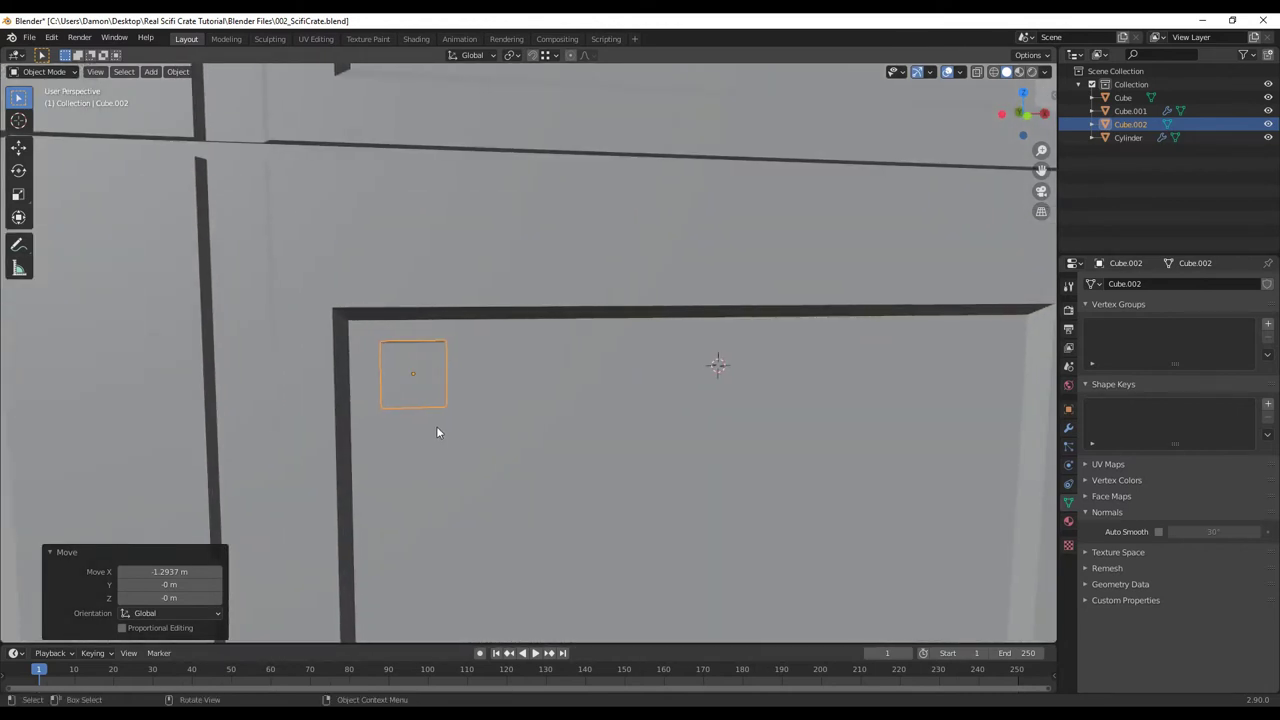
key("s")
key("x")
left_click(470, 430)
Edit the block's mesh and scale its inner end to about 1.25 along Z so the block tapers outward
middle_click_drag(470, 430, 559, 464)
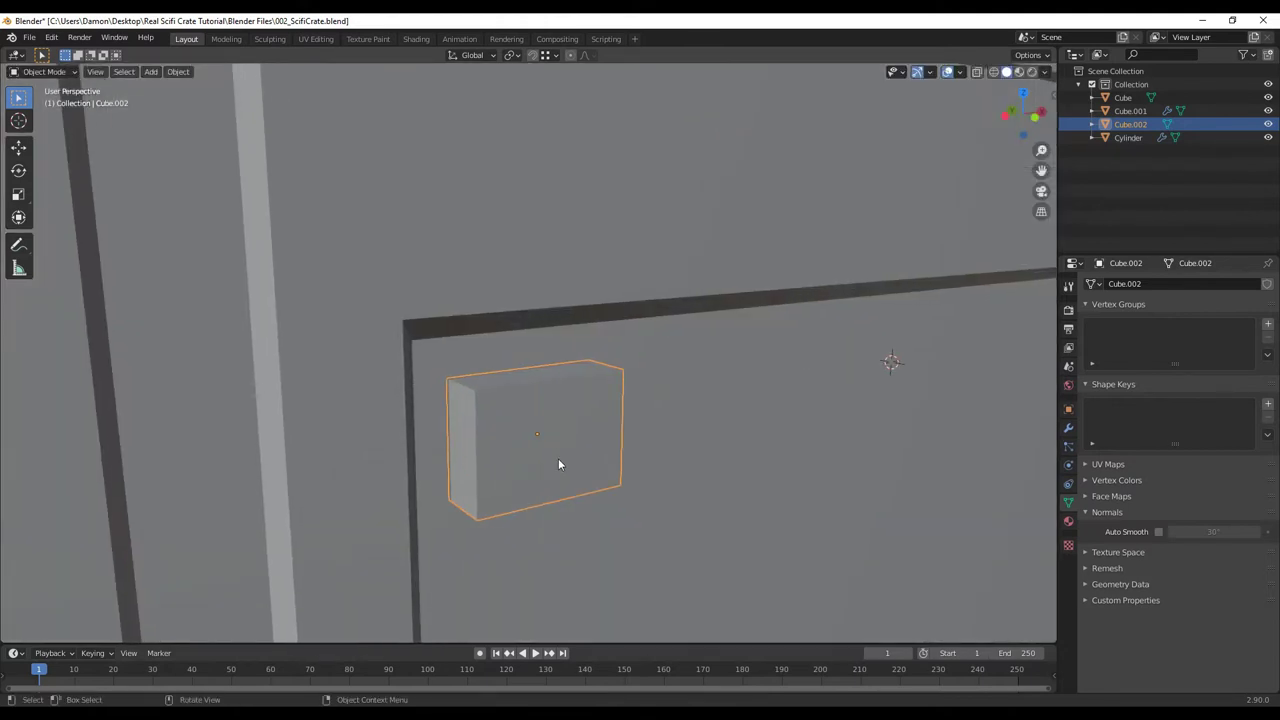
key("Tab")
middle_click_drag(558, 464, 557, 400)
left_click(609, 486)
middle_click_drag(609, 486, 376, 474)
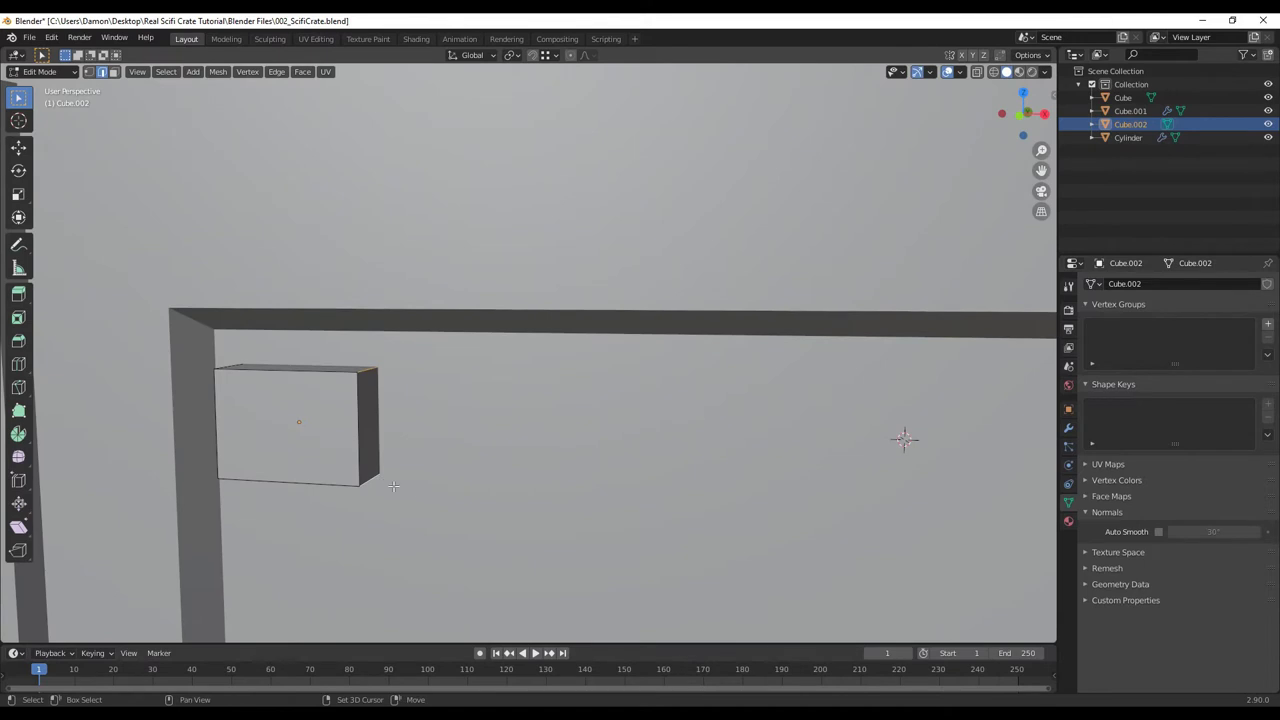
middle_click_drag(476, 502, 474, 473)
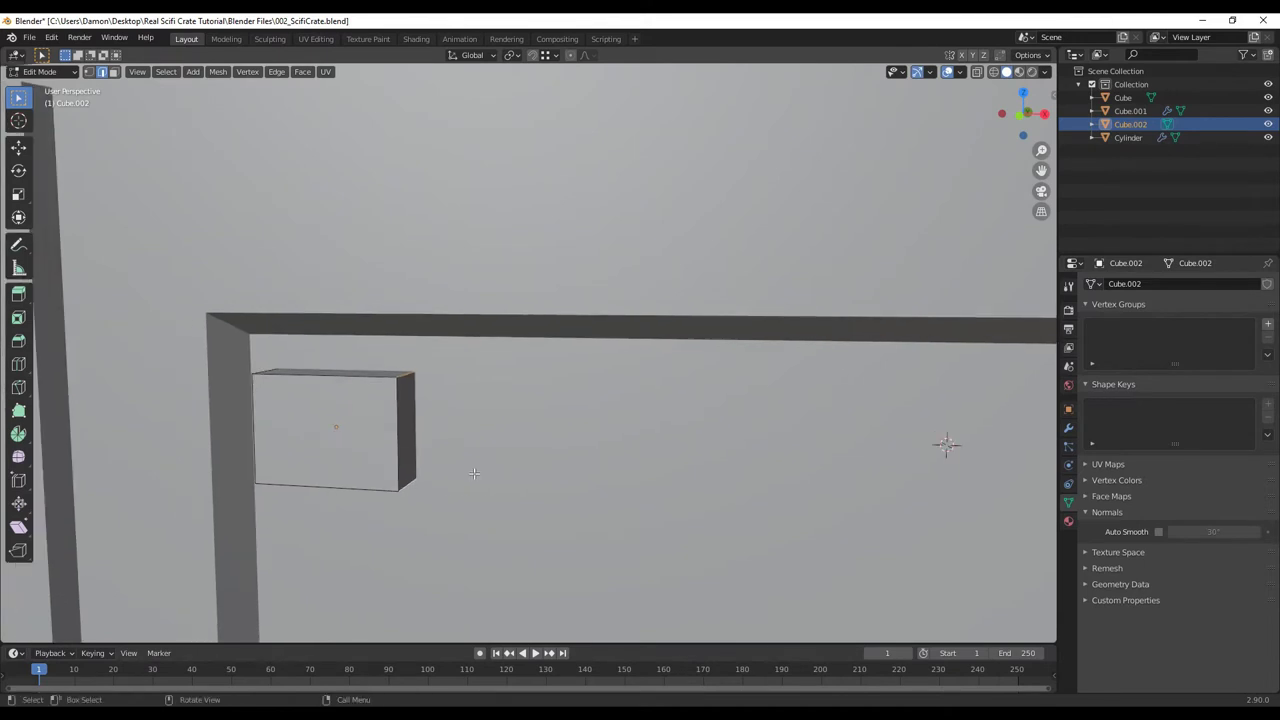
key("s")
key("z")
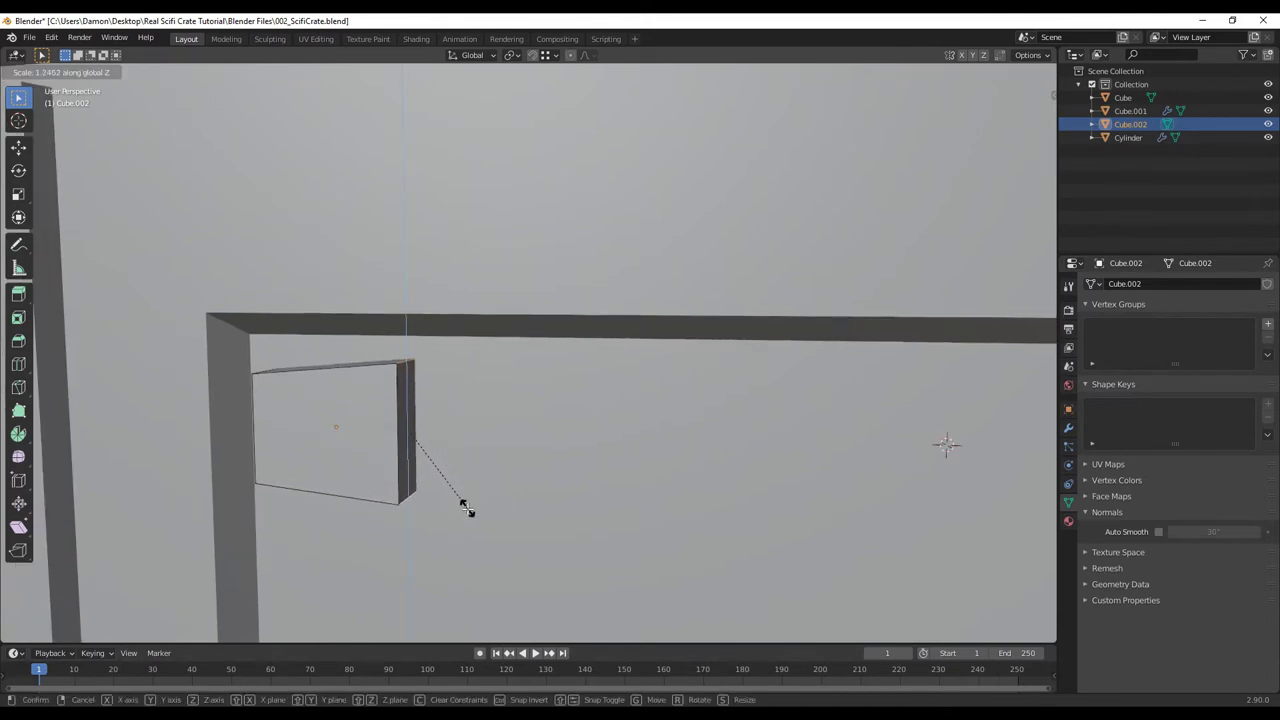
left_click(468, 512)
Move the front vertical edge at the block's outer end about 0.07 m along Y toward the crate
middle_click_drag(446, 507, 617, 509)
left_click(621, 474)
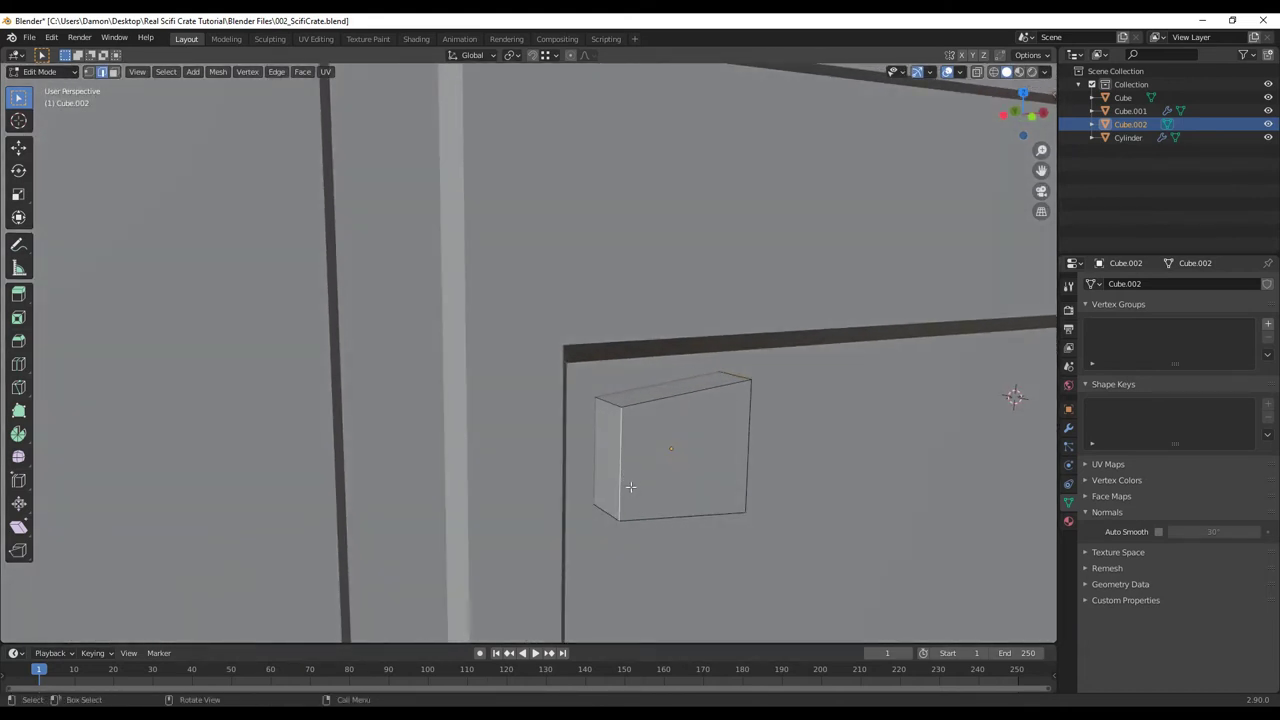
key("g")
key("y")
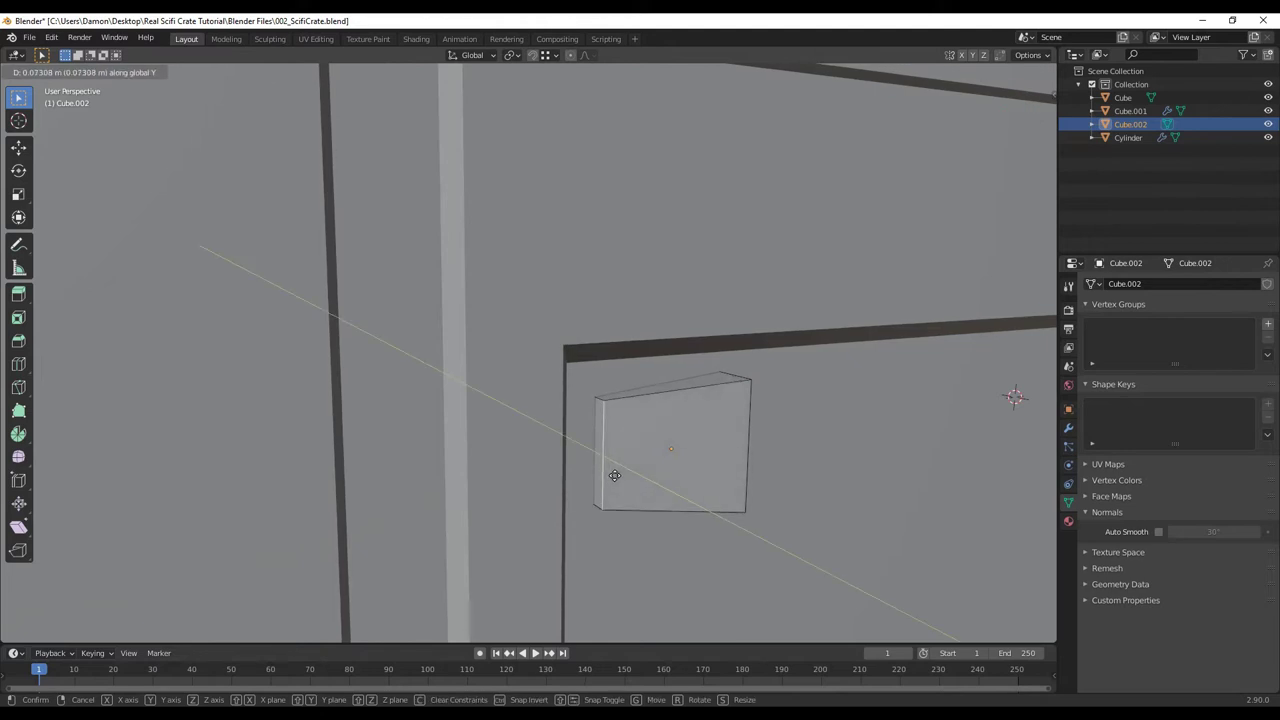
left_click(617, 478)
key("Tab")
Set the tapered block's origin to the 3D cursor at the middle of the front recess
middle_click_drag(617, 478, 604, 502)
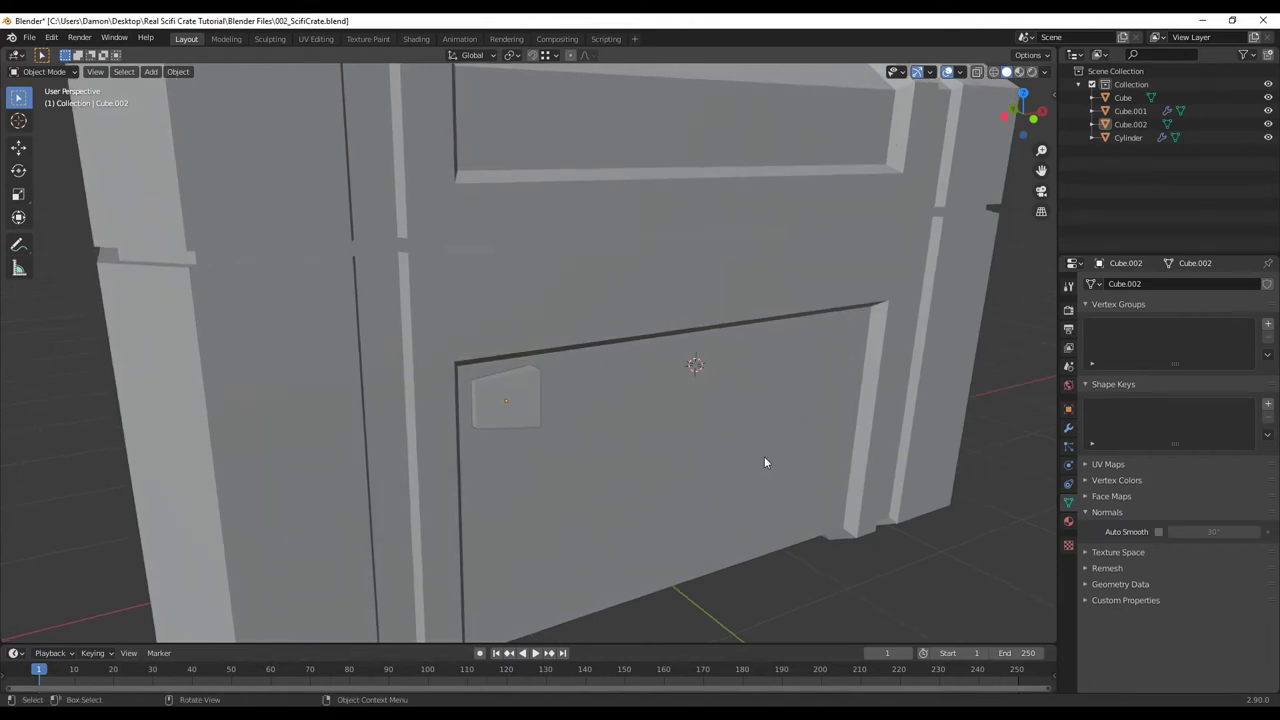
middle_click_drag(764, 460, 474, 369)
middle_click_drag(678, 338, 545, 420)
left_click(468, 390)
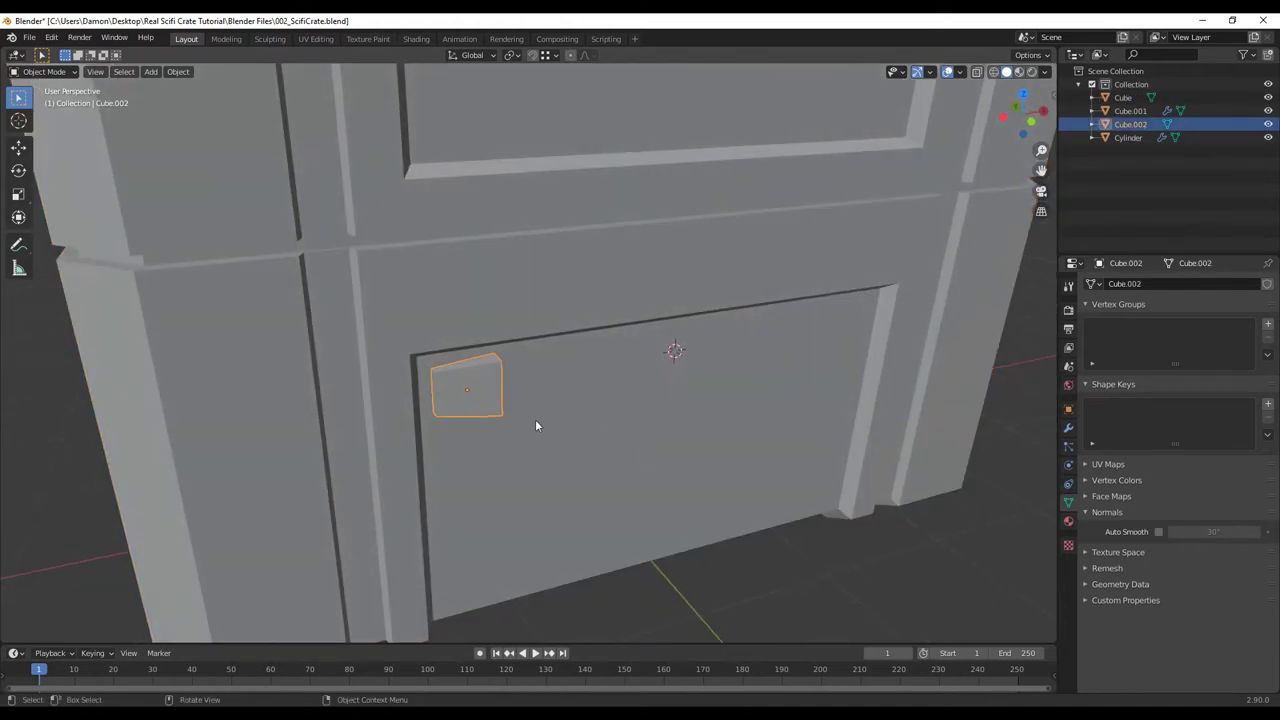
right_click(697, 400)
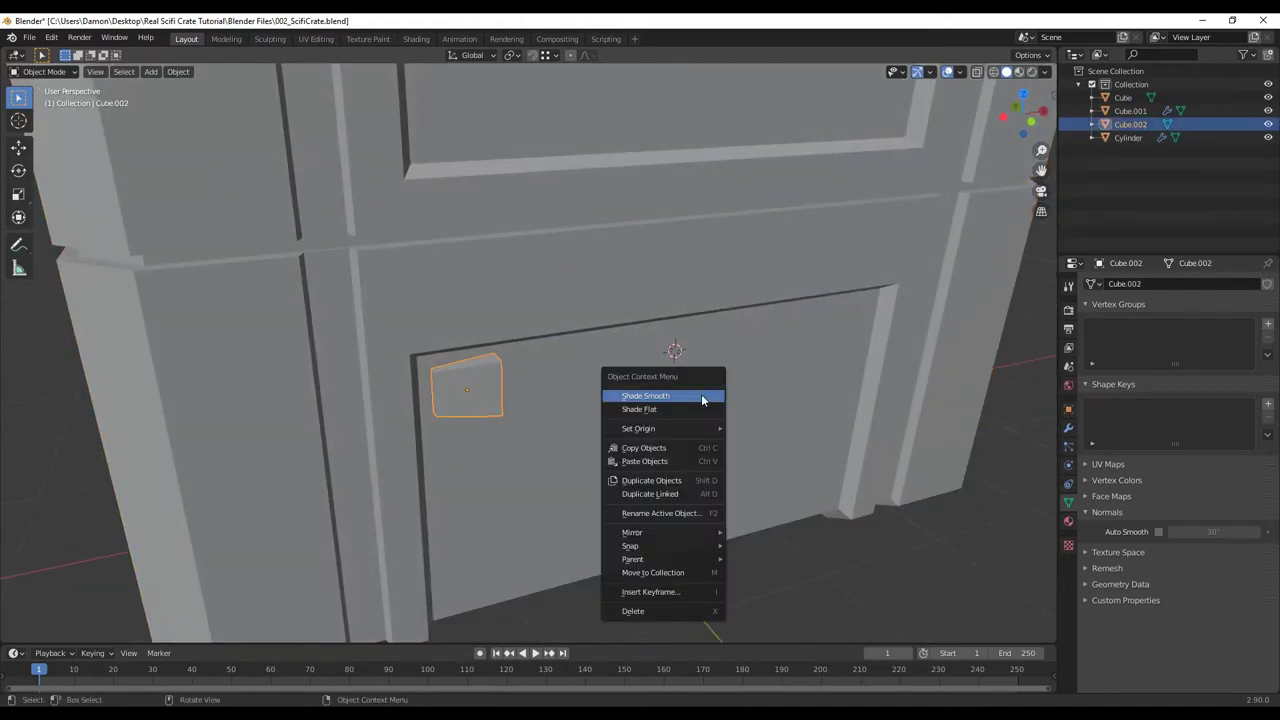
mouse_move(632, 432)
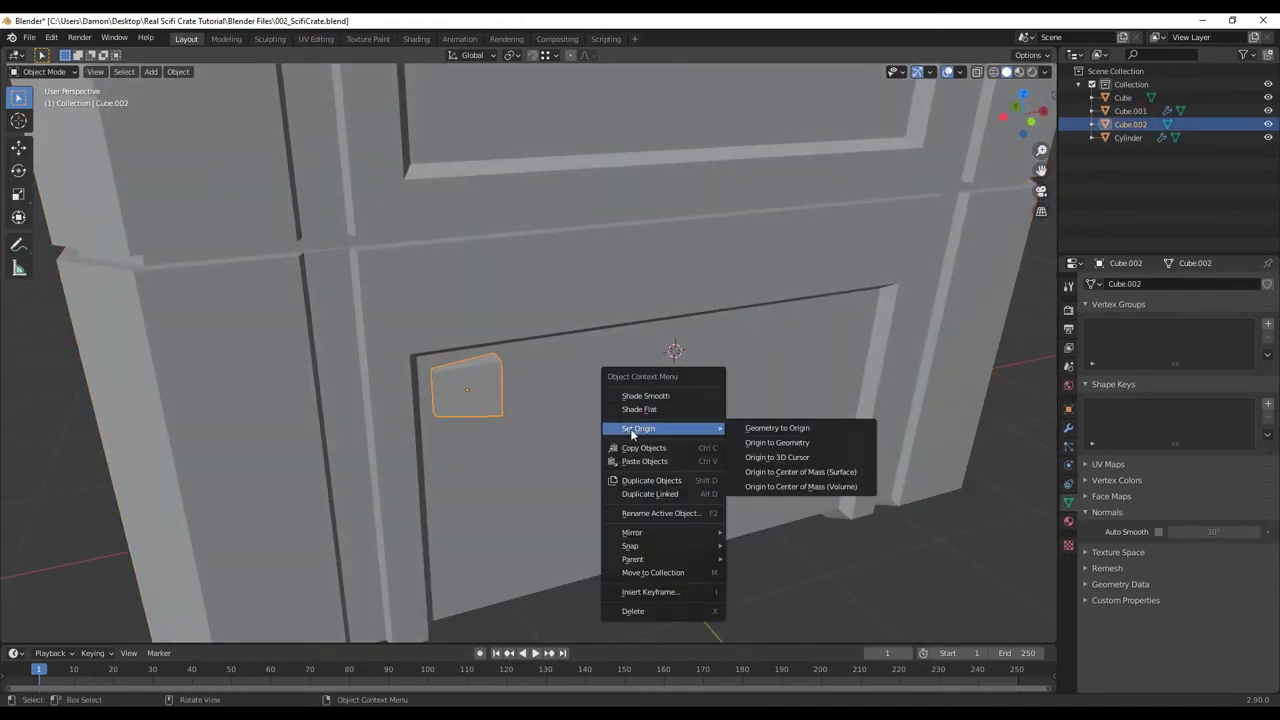
left_click(778, 457)
middle_click_drag(775, 457, 756, 422, "shift")
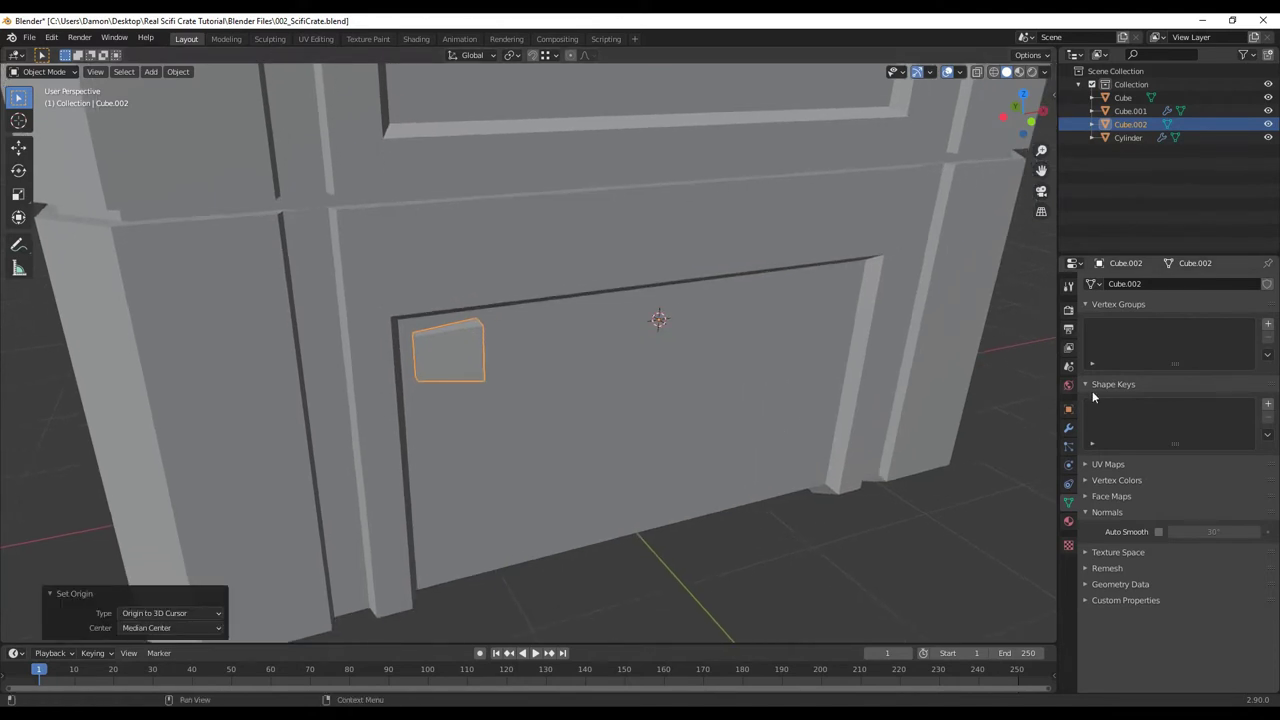
Add a Mirror modifier on the X axis to the block to duplicate it across the recess
left_click(1069, 428)
left_click(1158, 285)
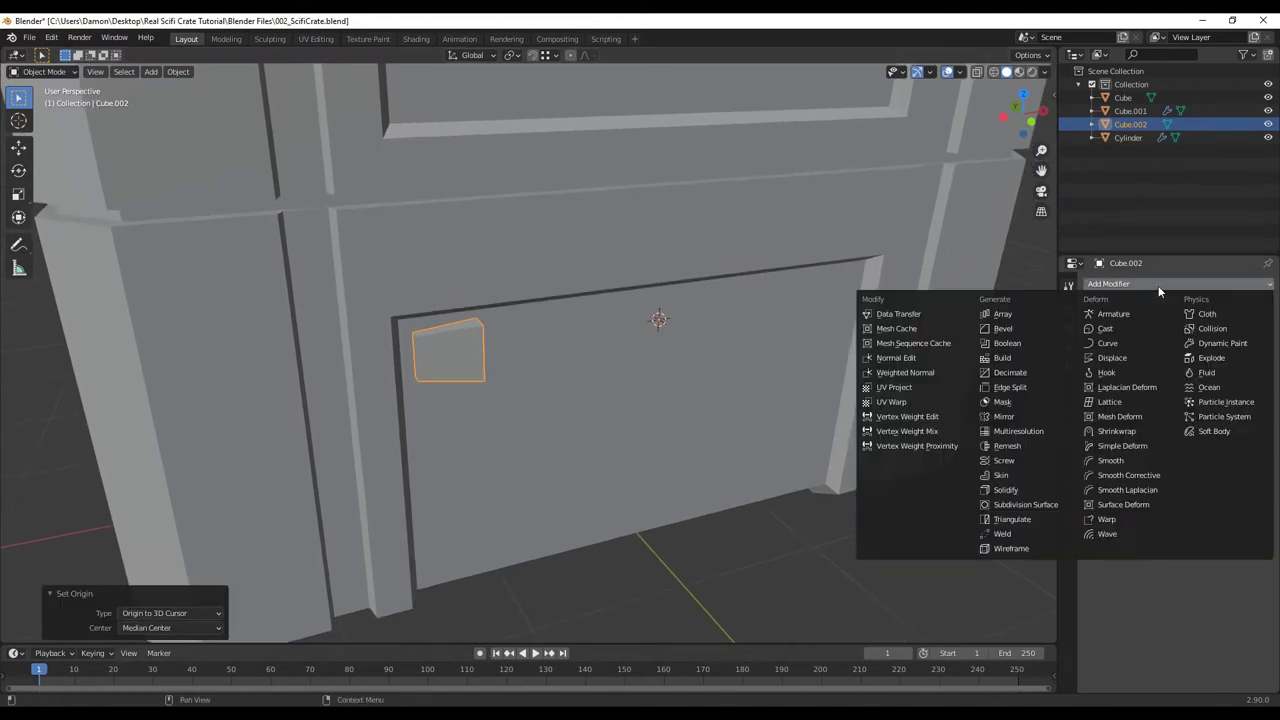
left_click(1005, 417)
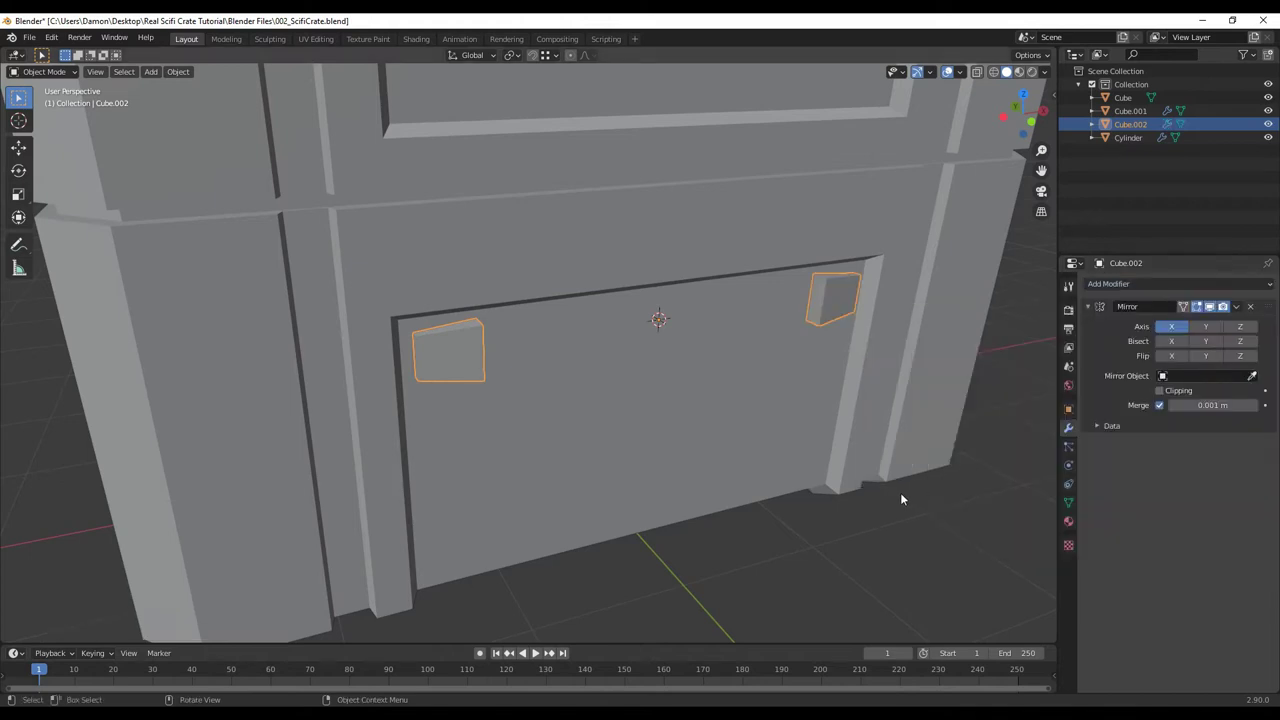
middle_click_drag(900, 492, 875, 497)
Edit the block's mesh and duplicate its inner end face in place
middle_click_drag(851, 368, 818, 325)
key("alt+a")
middle_click_drag(726, 356, 426, 357)
middle_click_drag(354, 337, 391, 380)
left_click(347, 341)
key("Tab")
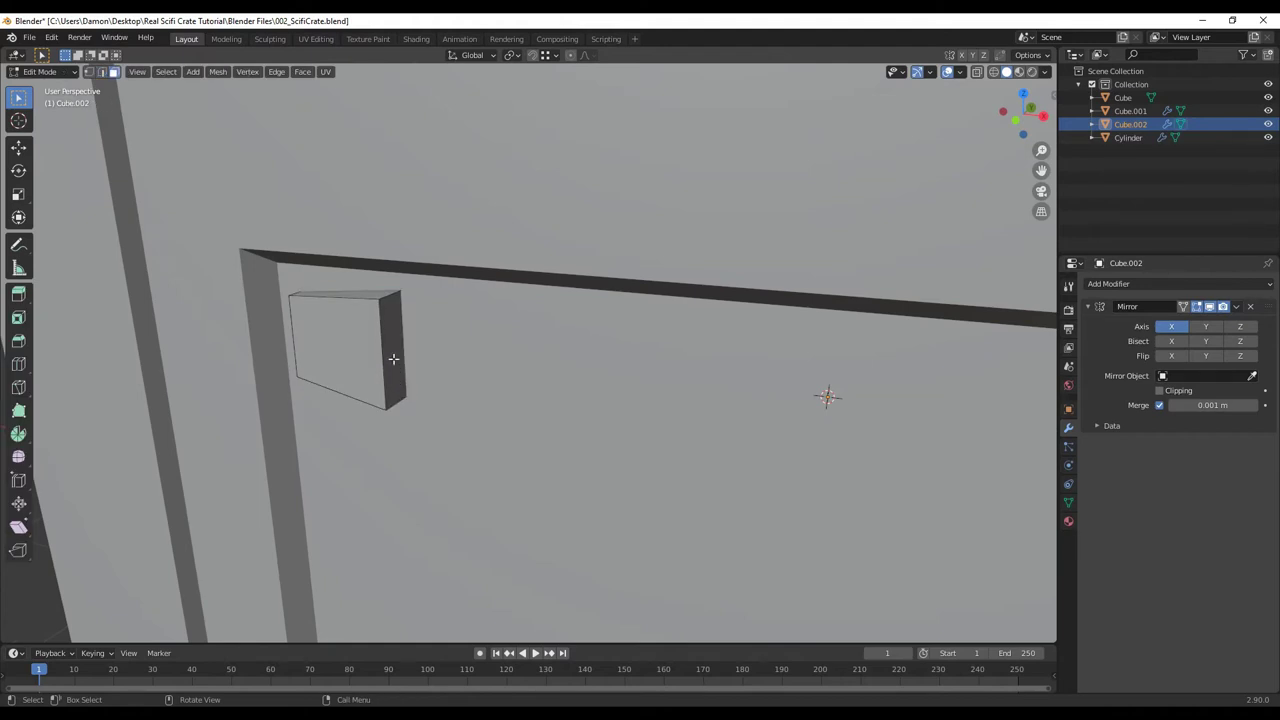
left_click(393, 358)
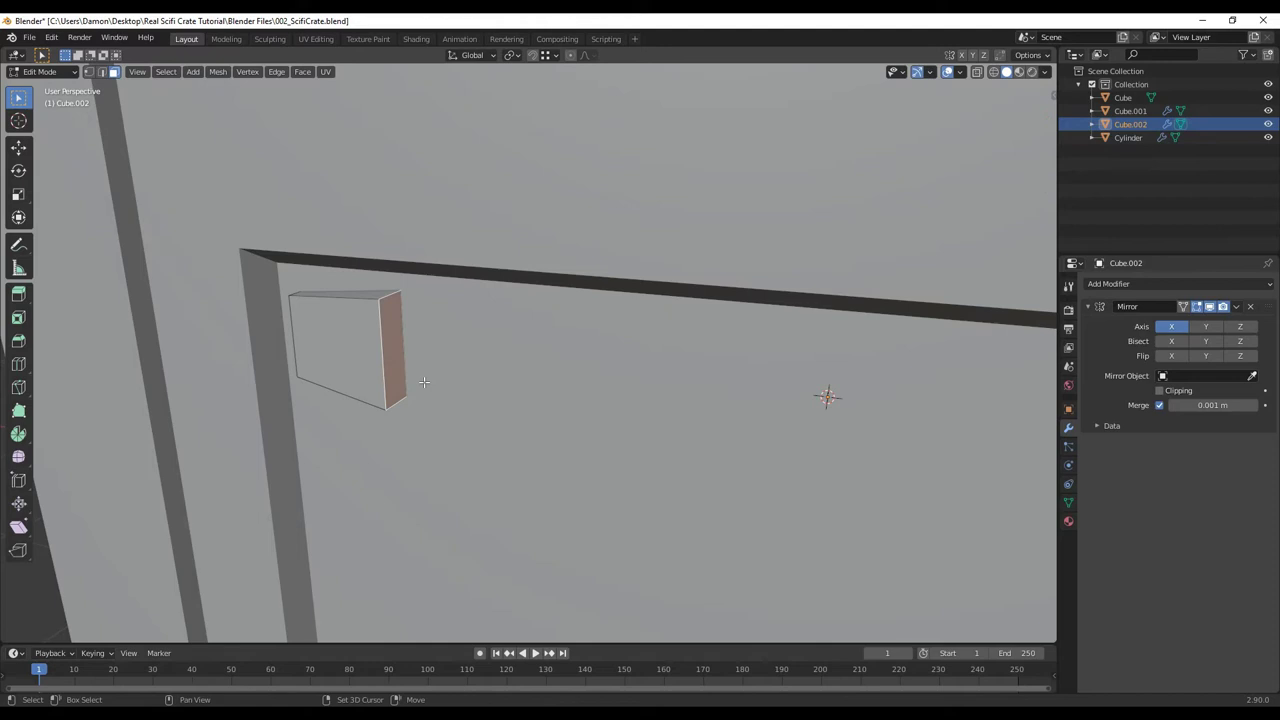
key("shift+d")
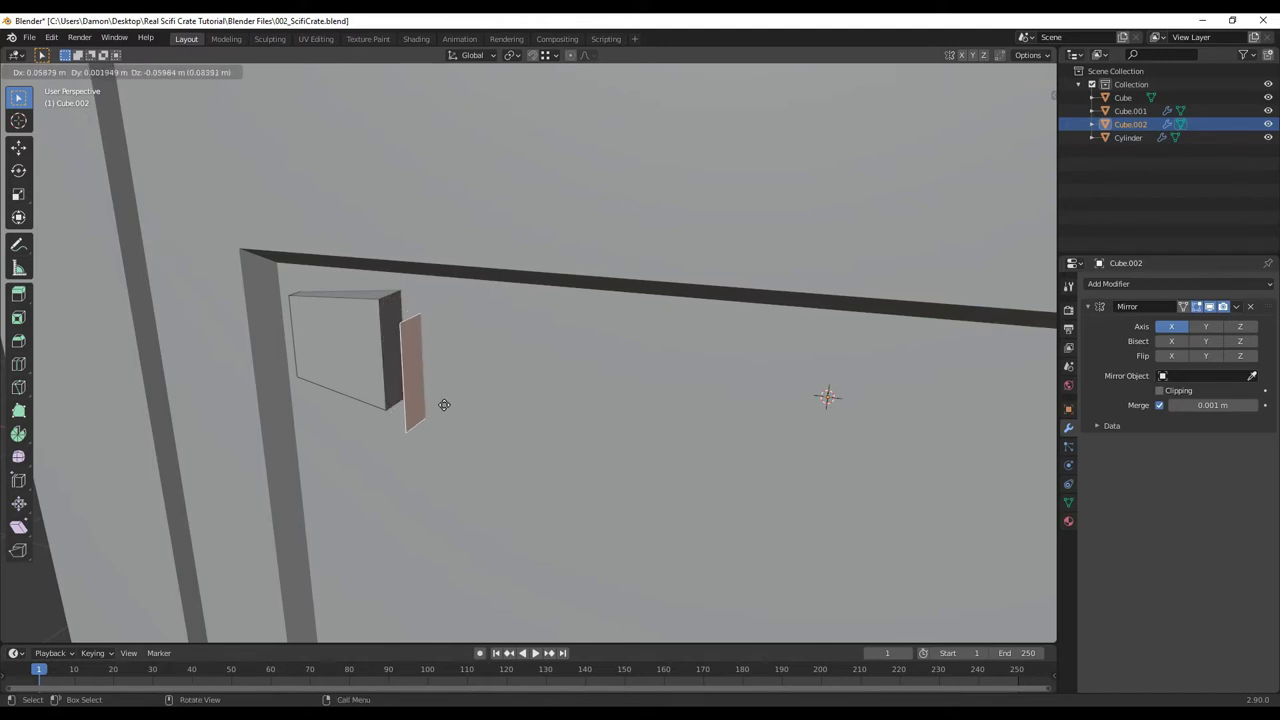
right_click(450, 408)
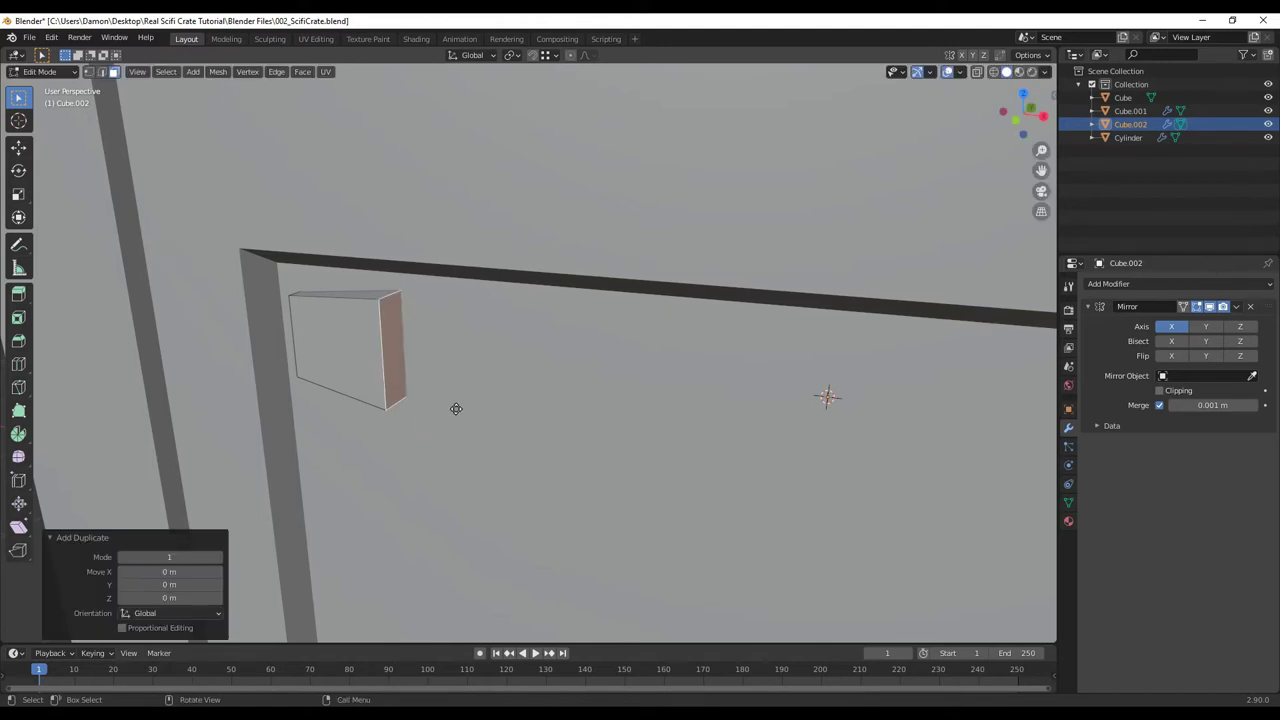
Separate the duplicated end face into its own object and select that new object
key("g")
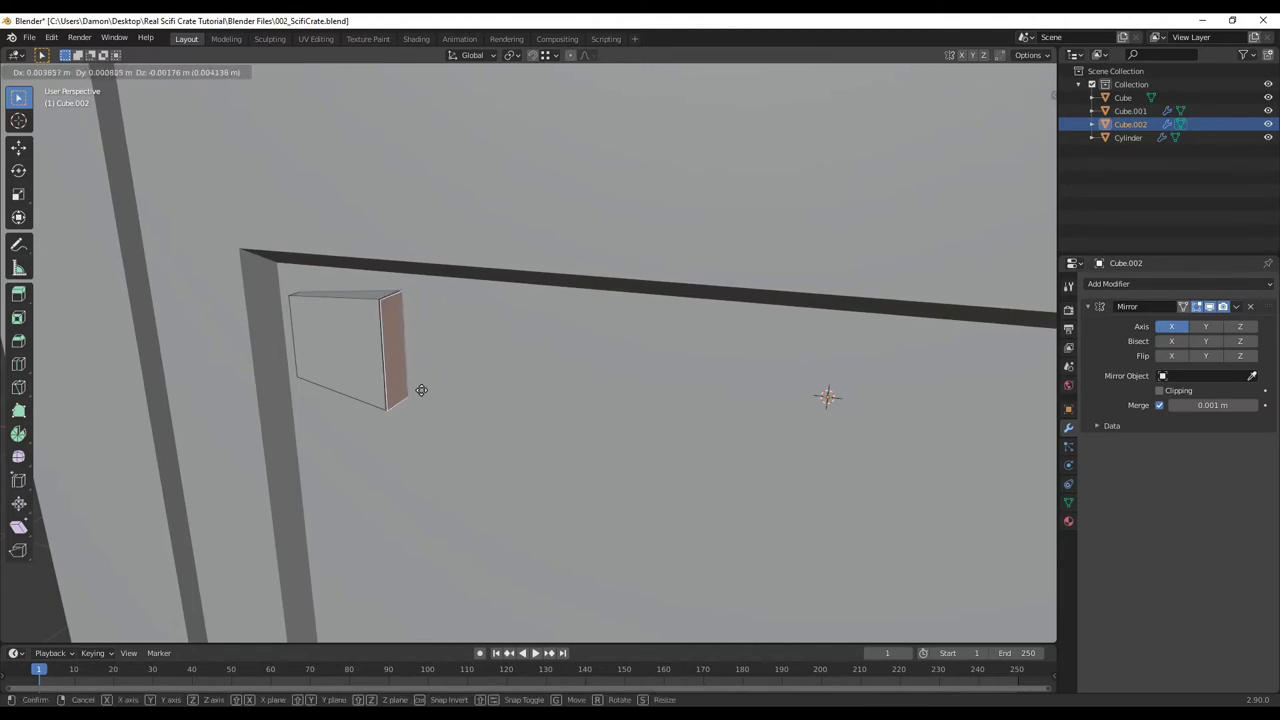
right_click(405, 380)
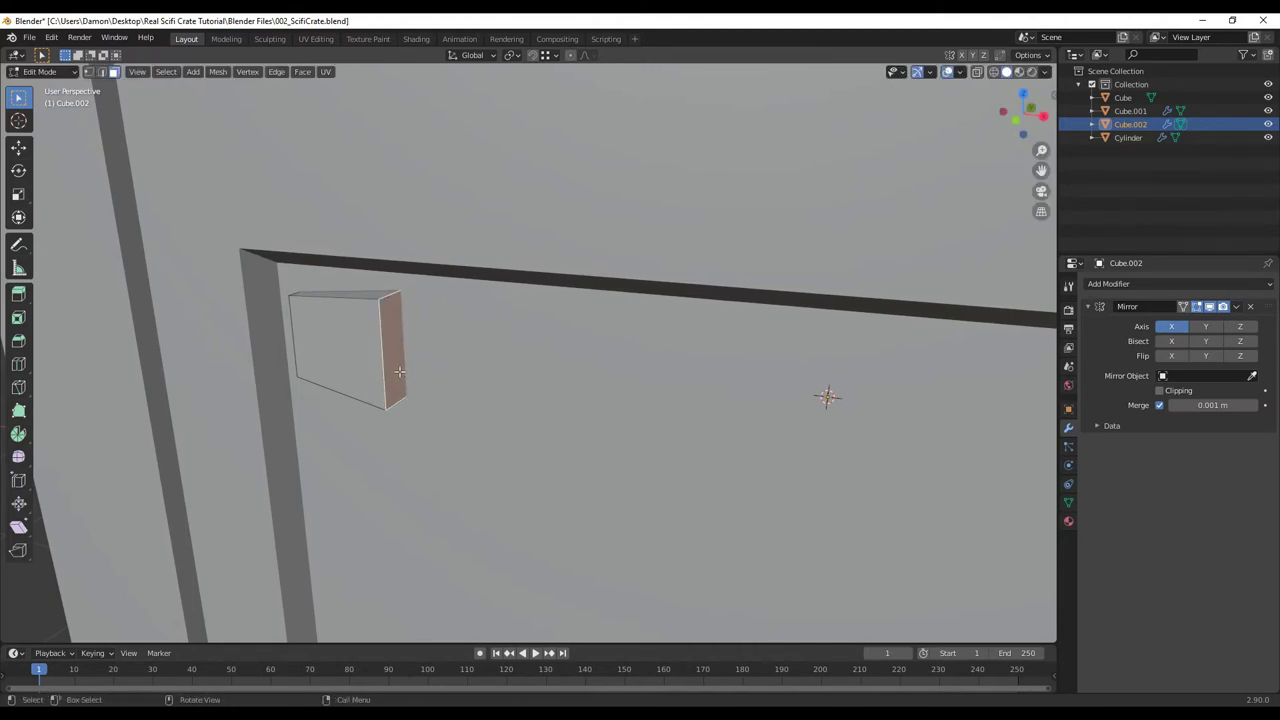
key("p")
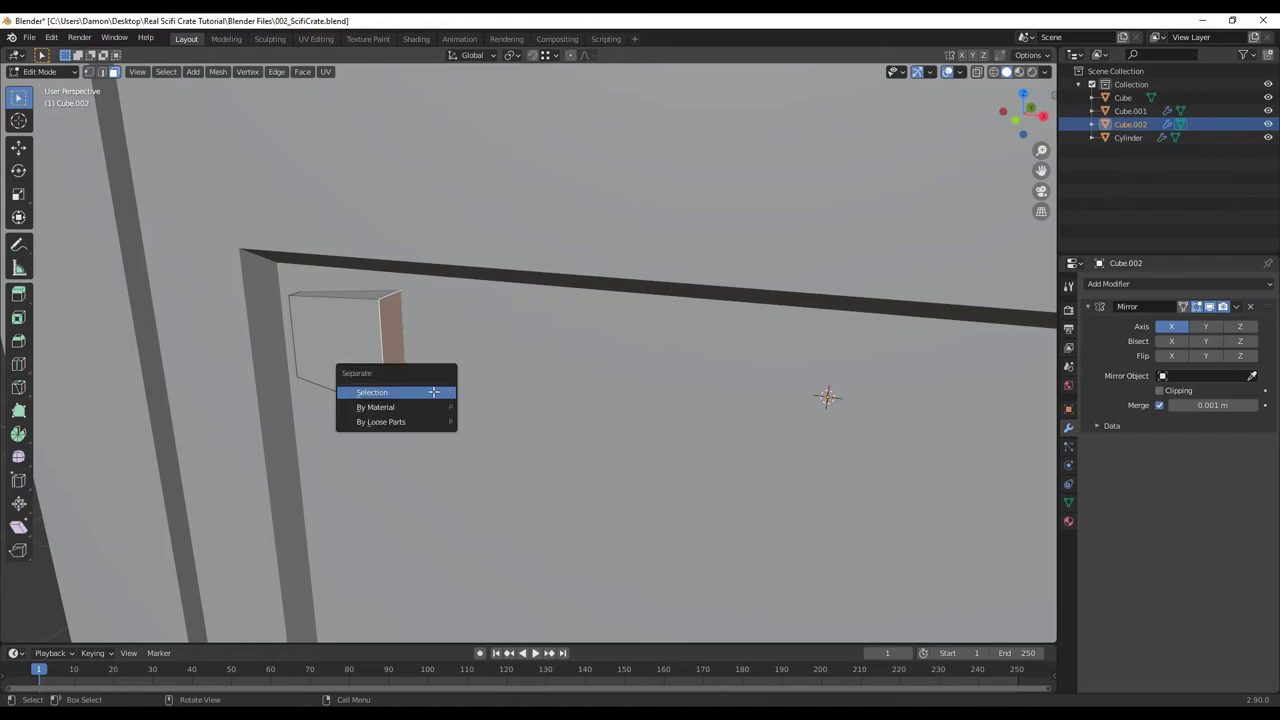
left_click(371, 394)
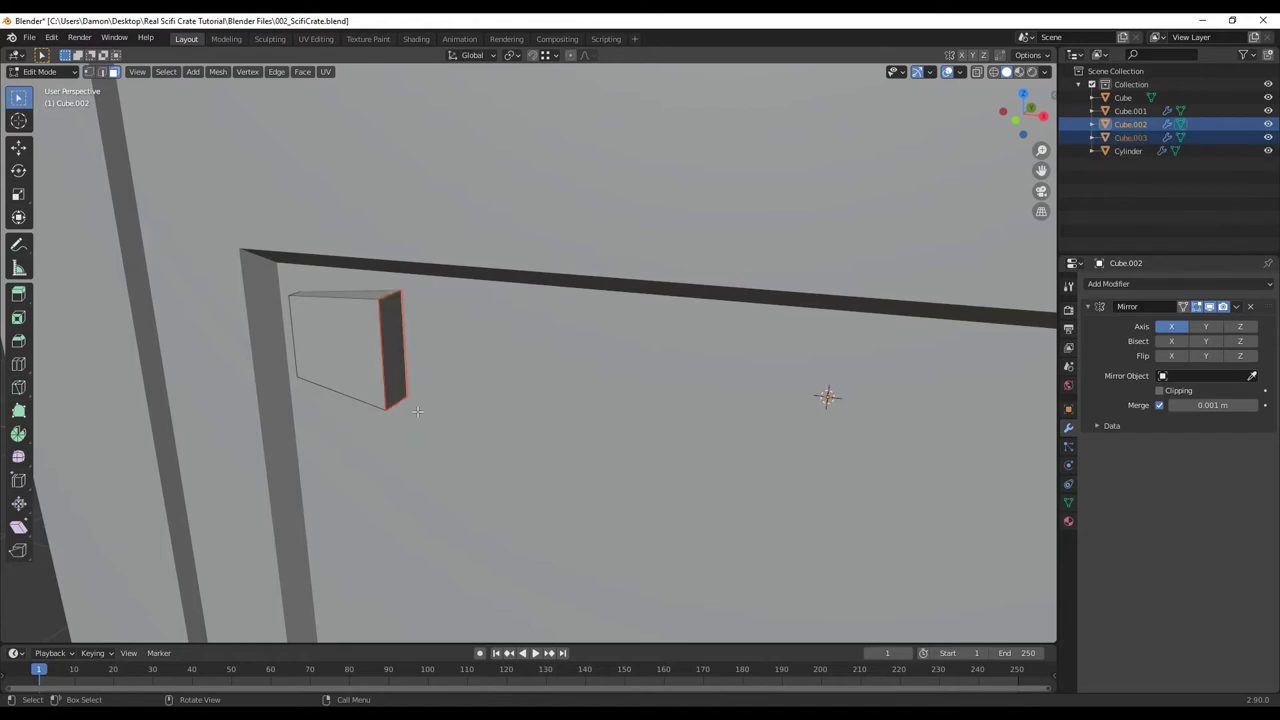
key("Tab")
left_click(374, 363)
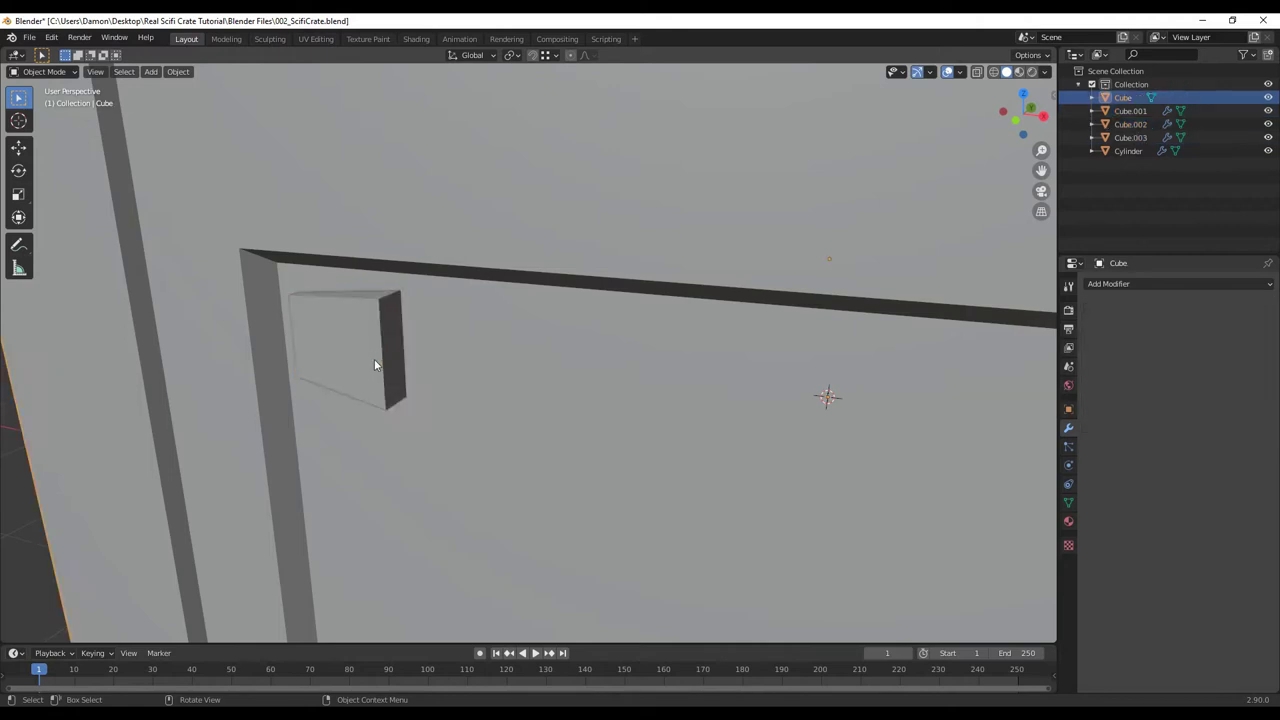
left_click(369, 358)
left_click(397, 350)
left_click(396, 352)
Edit the separated face object and scale its face uniformly to about 0.88
scroll(404, 360, "down", 5)
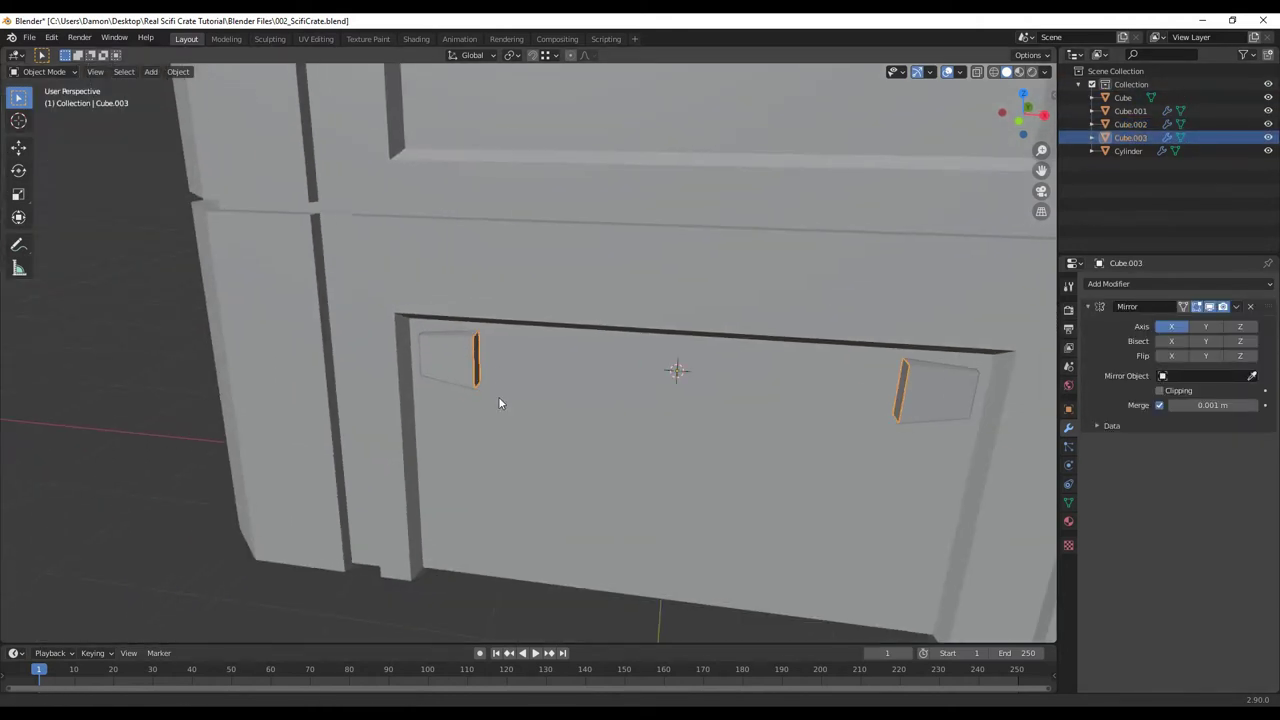
middle_click_drag(441, 410, 409, 466)
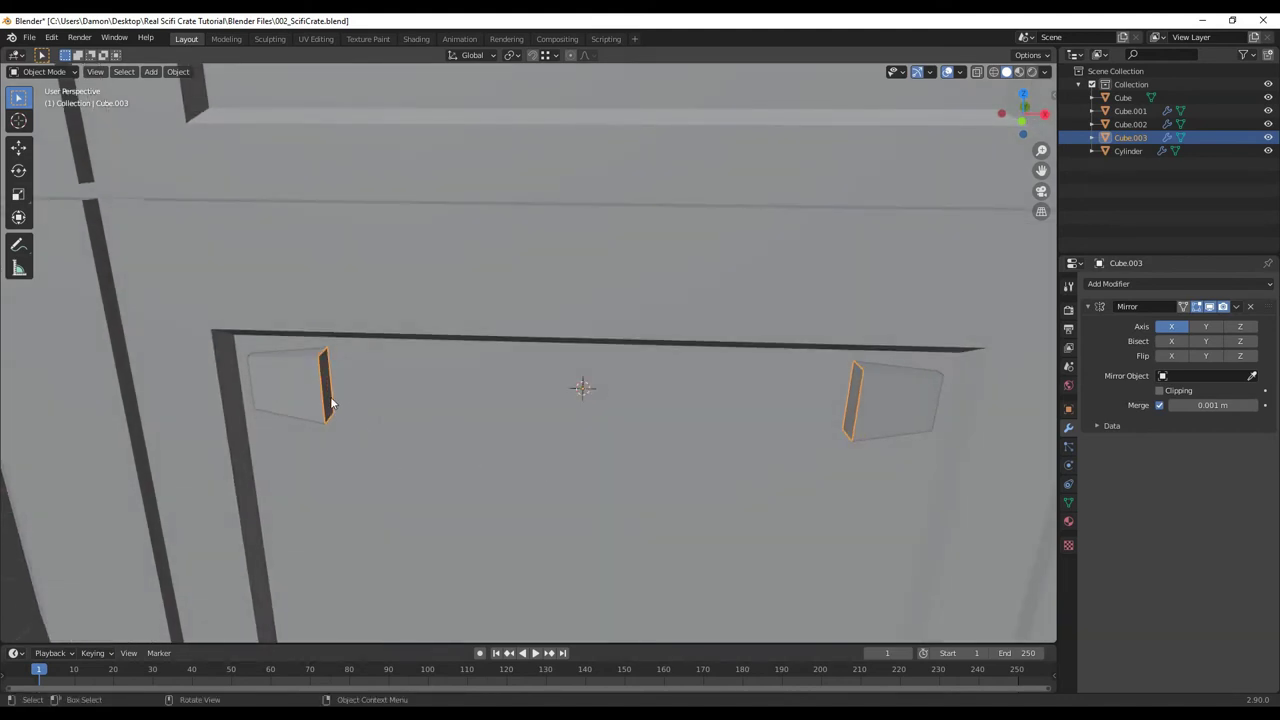
middle_click_drag(790, 418, 783, 397)
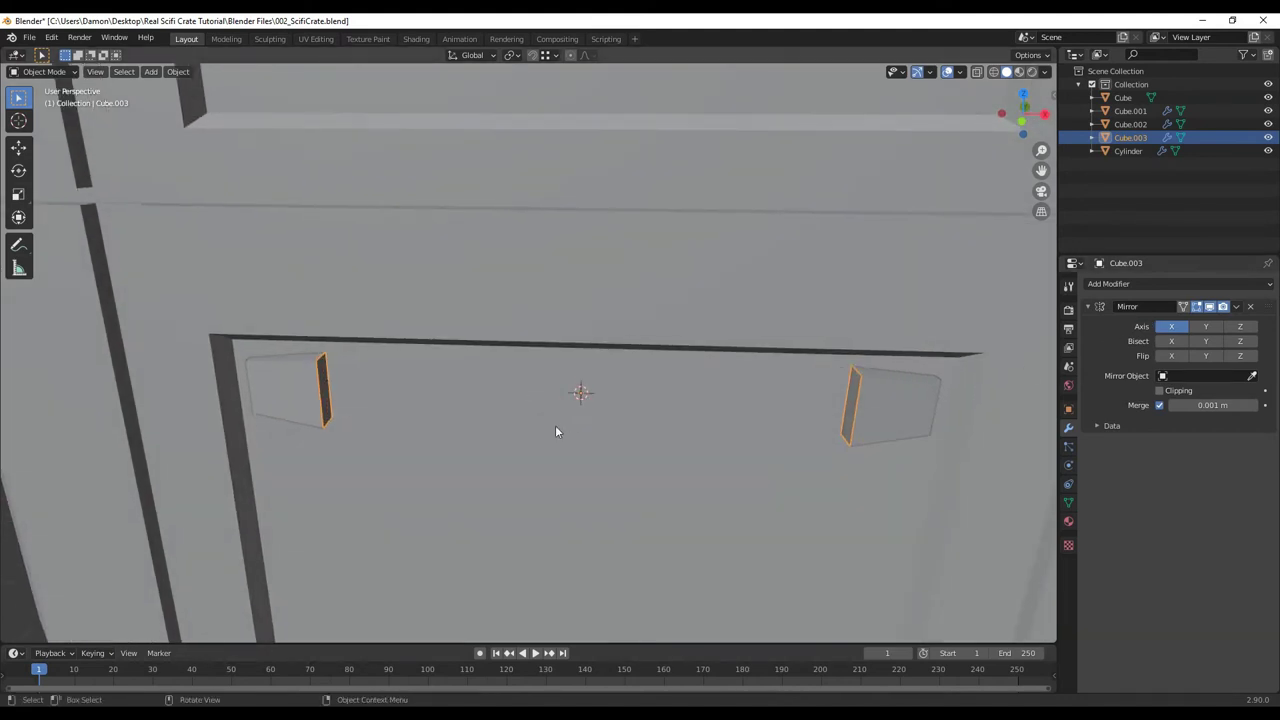
middle_click_drag(323, 421, 945, 210)
middle_click_drag(318, 436, 429, 460)
key("Tab")
left_click(397, 436)
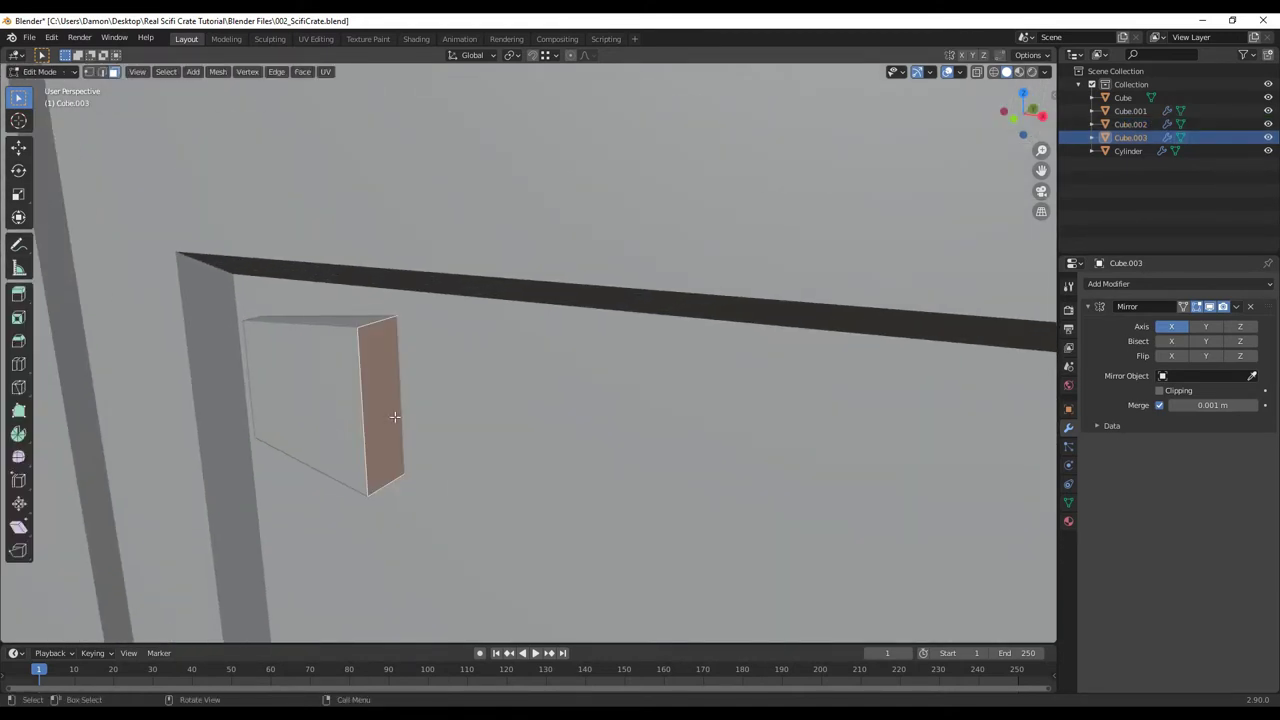
key("s")
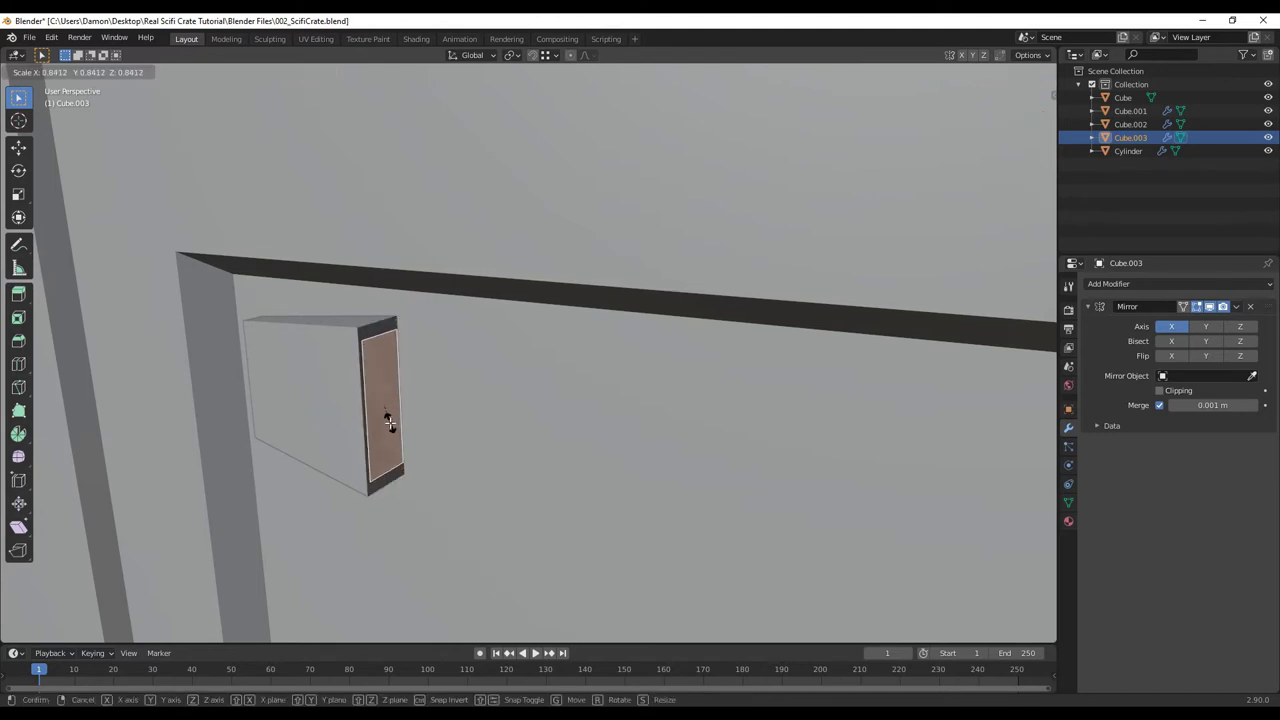
left_click(391, 428)
scroll(488, 465, "down", 2)
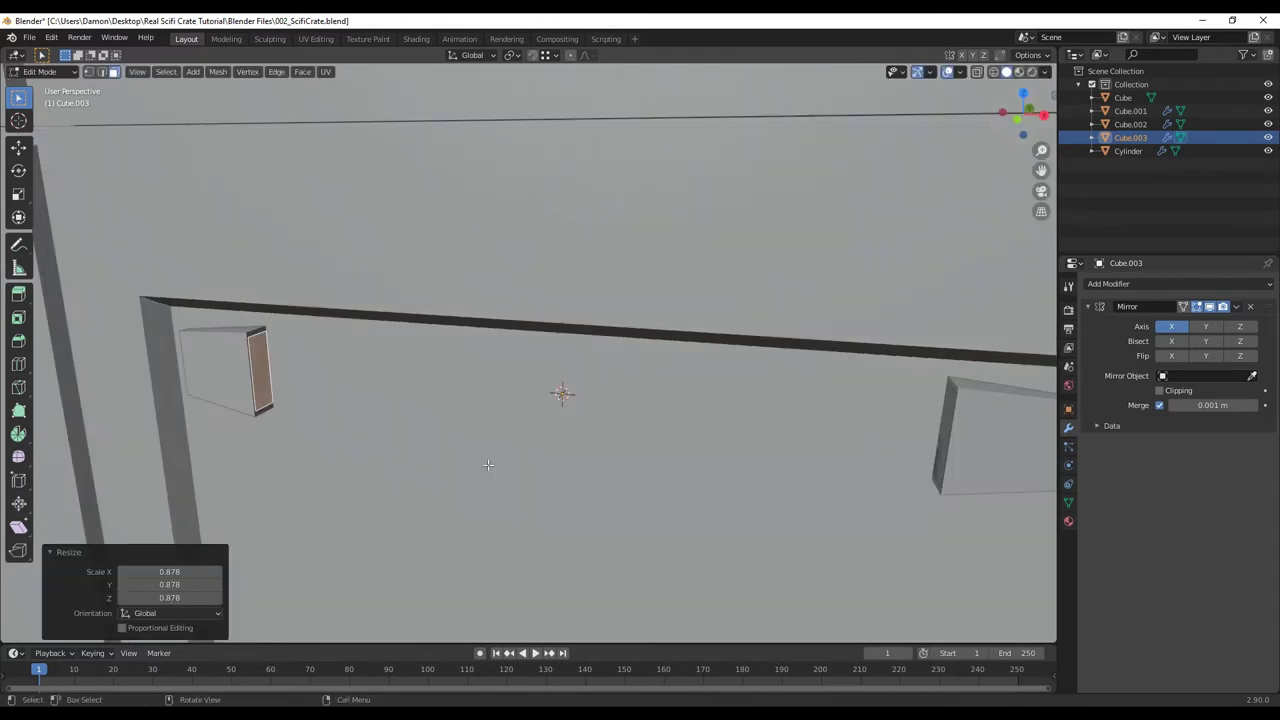
key("e")
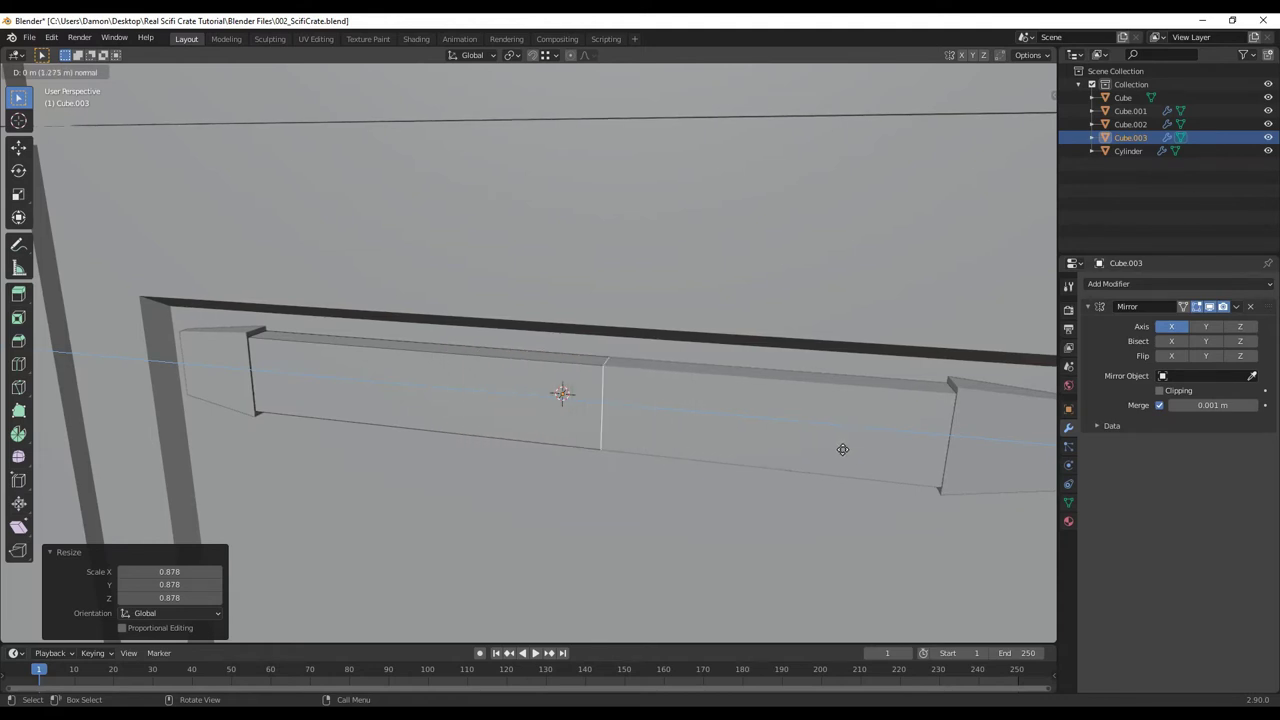
left_click(730, 447)
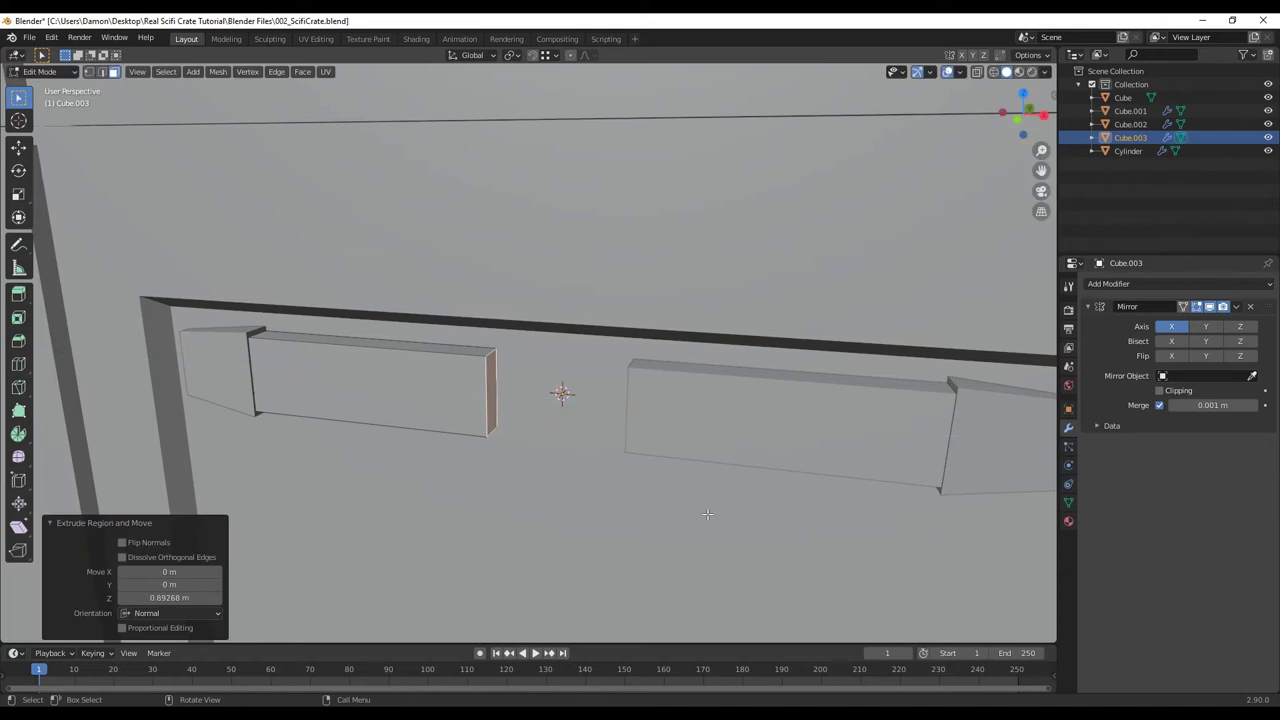
key("ctrl+z")
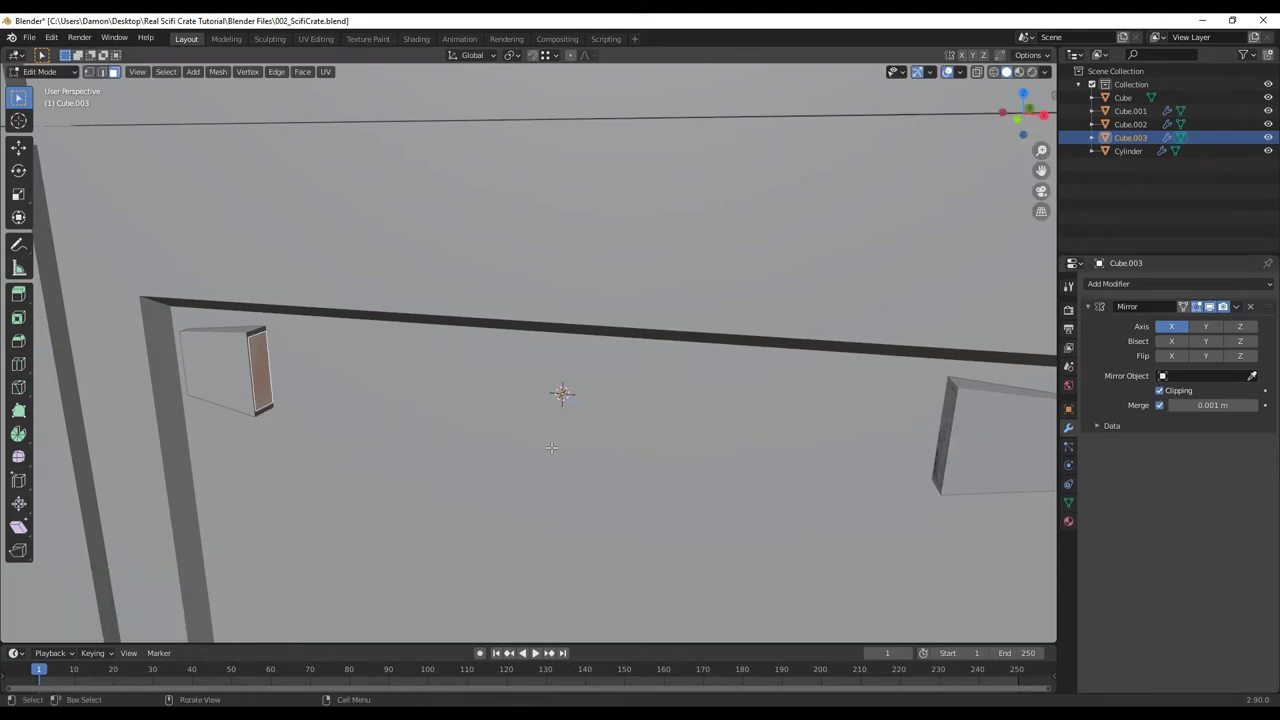
With Mirror clipping enabled, extrude the scaled face about 1.25 m along its normal to the centre of the recess
key("e")
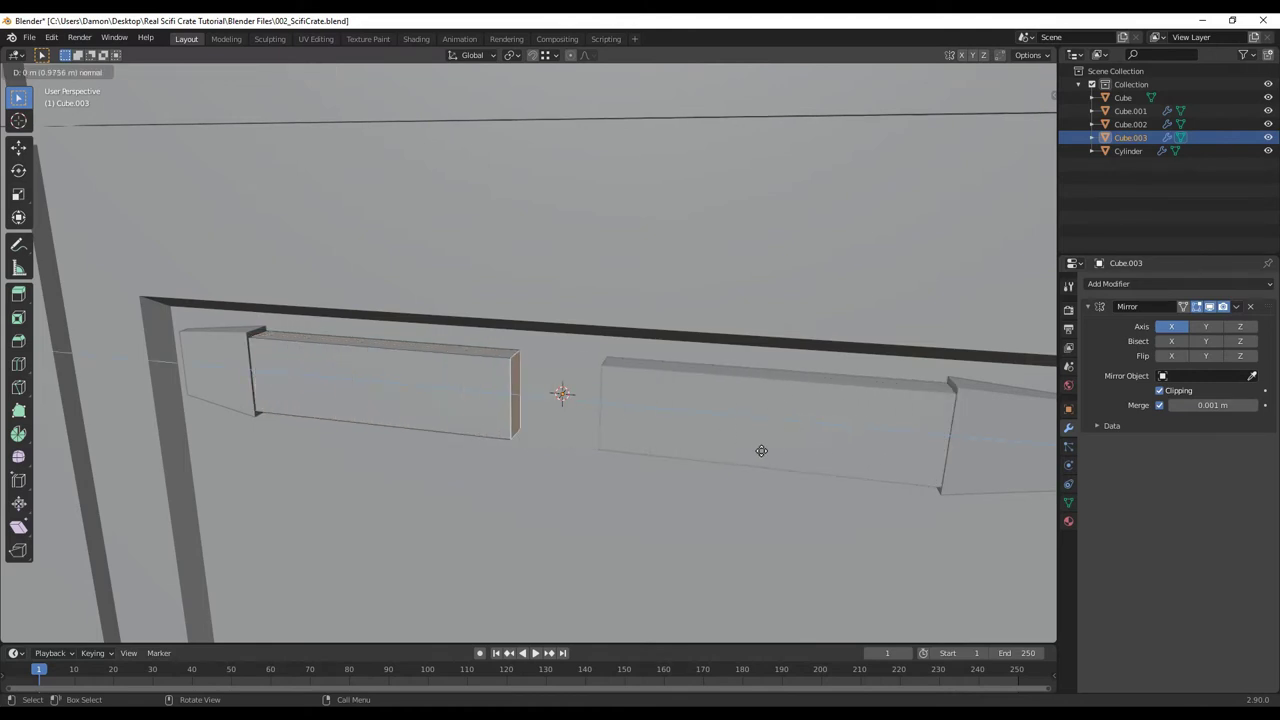
left_click(796, 446)
middle_click_drag(796, 446, 692, 512)
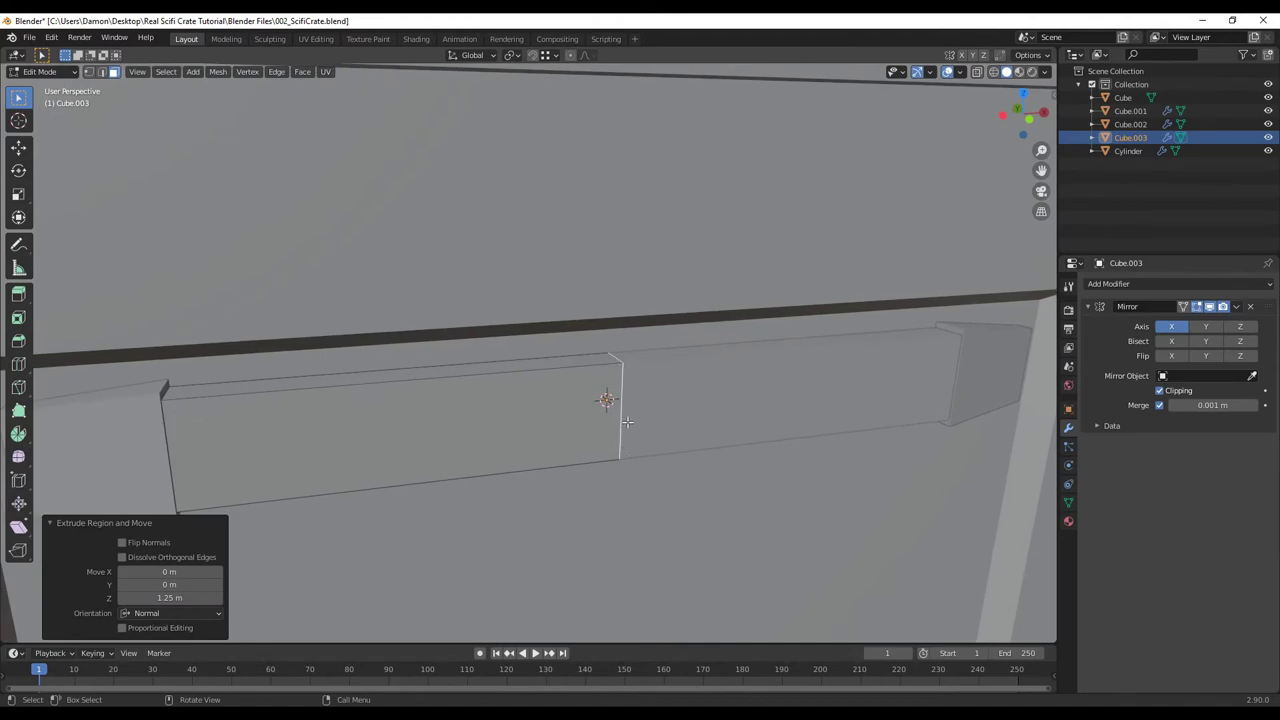
Delete the hidden interior face at the middle of the handle bar, using X-ray view
key("alt+z")
middle_click_drag(632, 413, 650, 431)
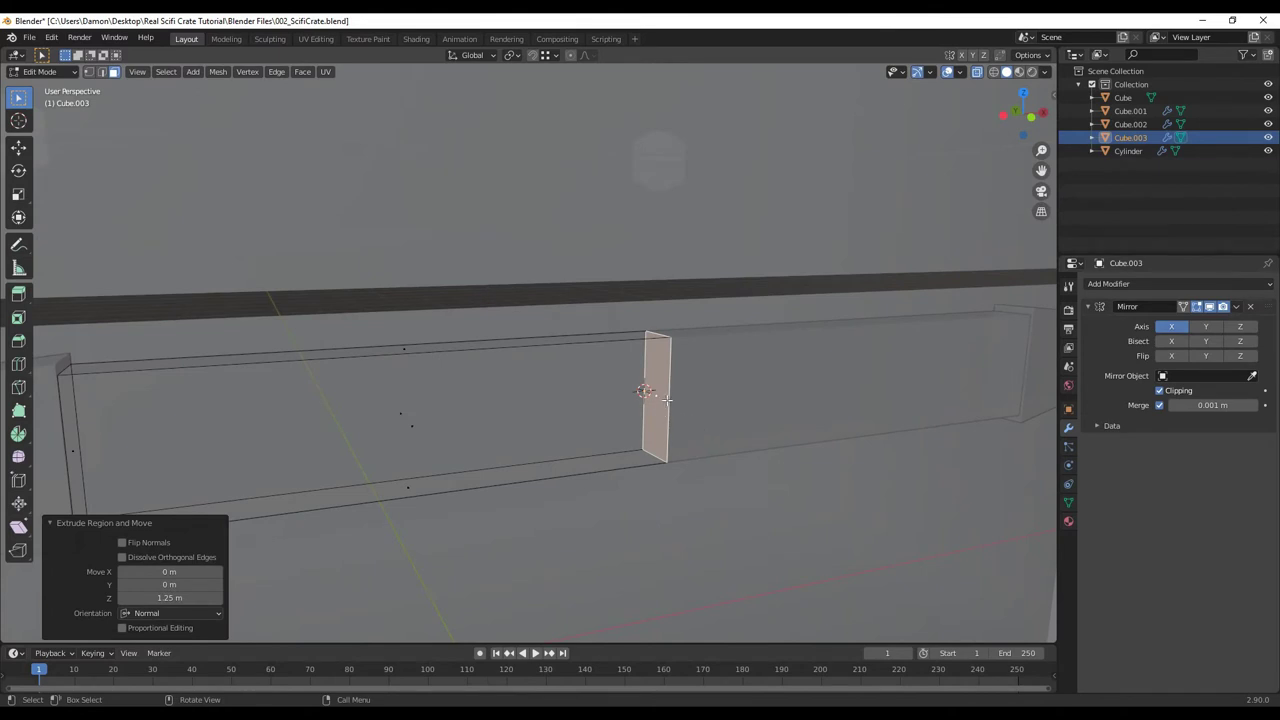
left_click(655, 396)
key("x")
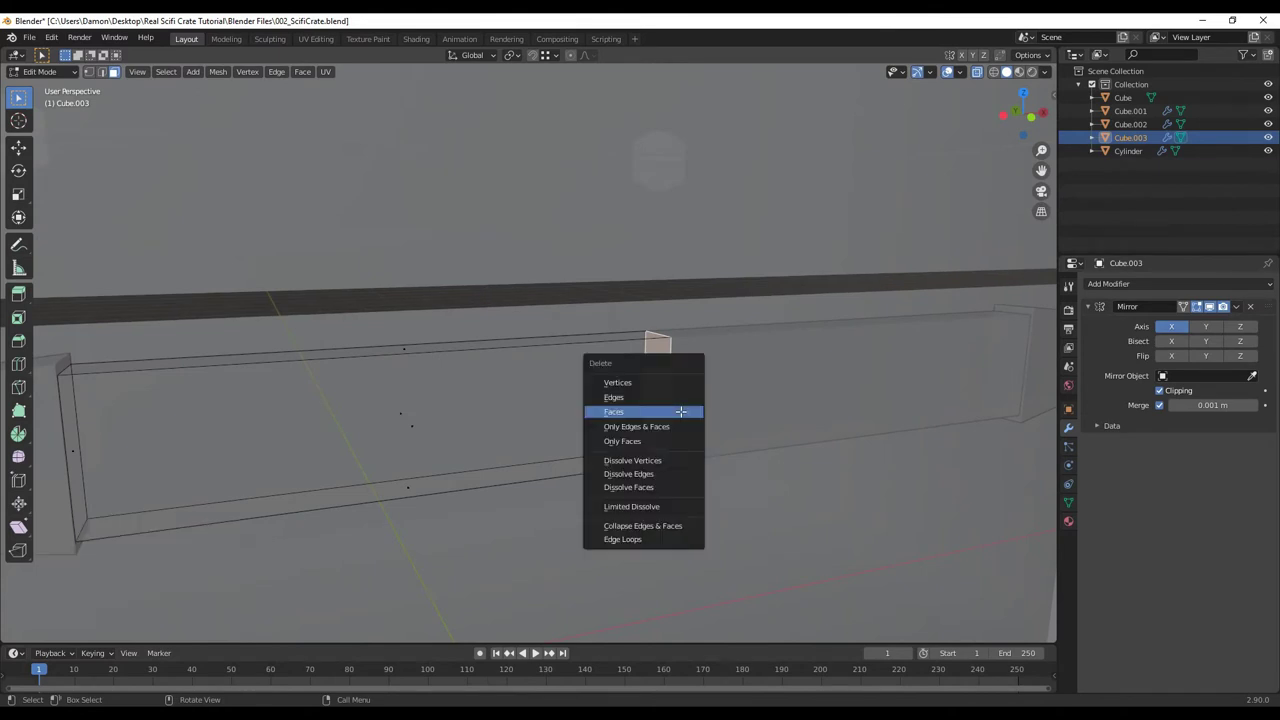
left_click(612, 411)
middle_click_drag(612, 411, 679, 443)
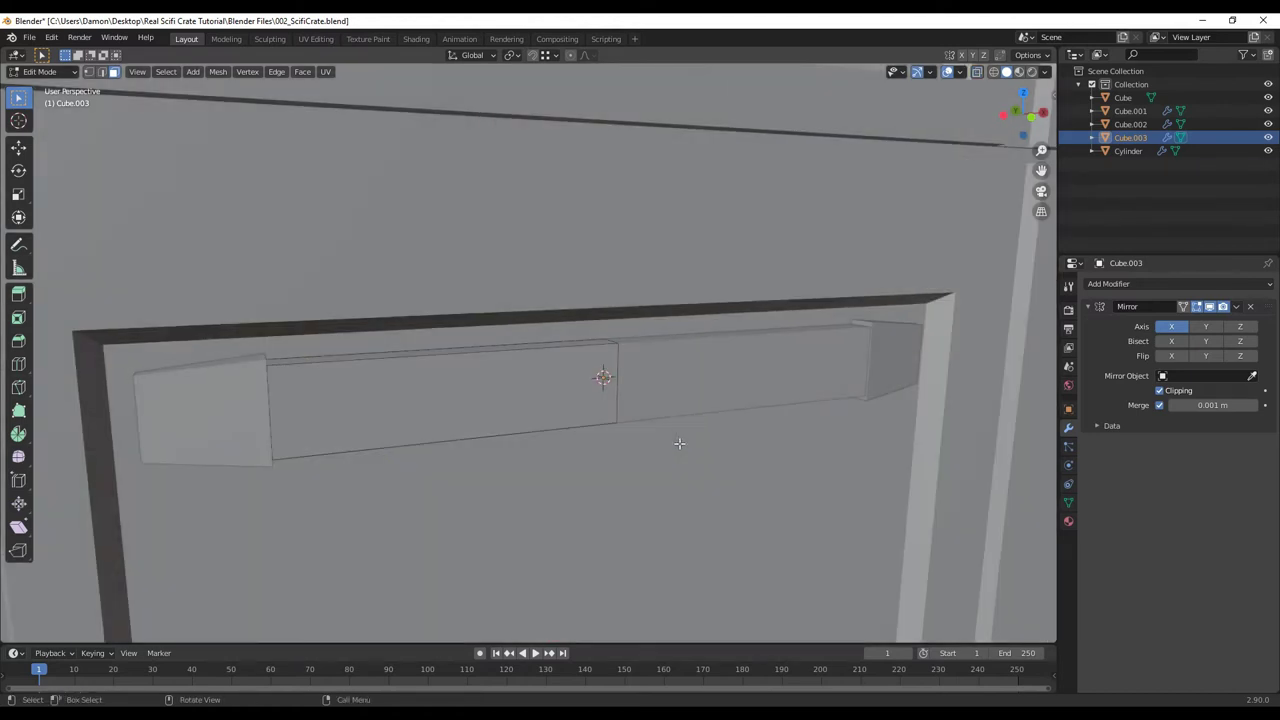
Apply the Mirror modifier on the handle bar
key("Tab")
left_click(621, 403)
left_click(679, 440)
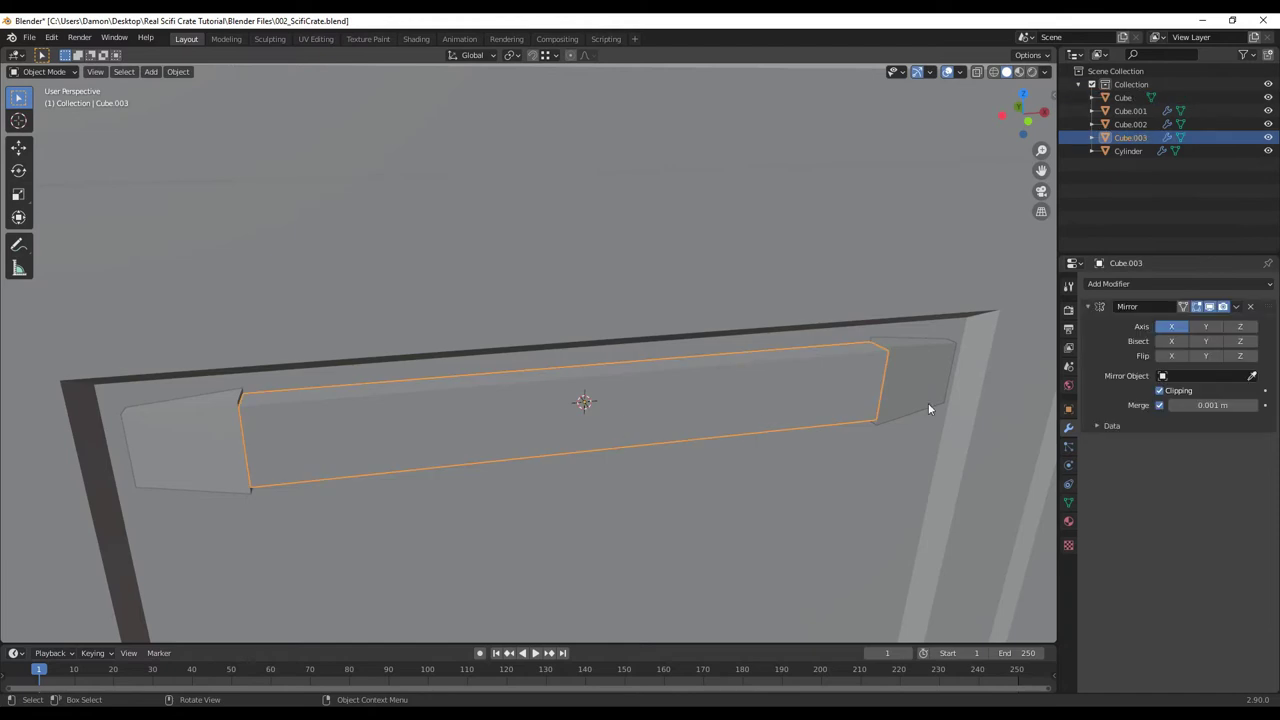
left_click(1238, 309)
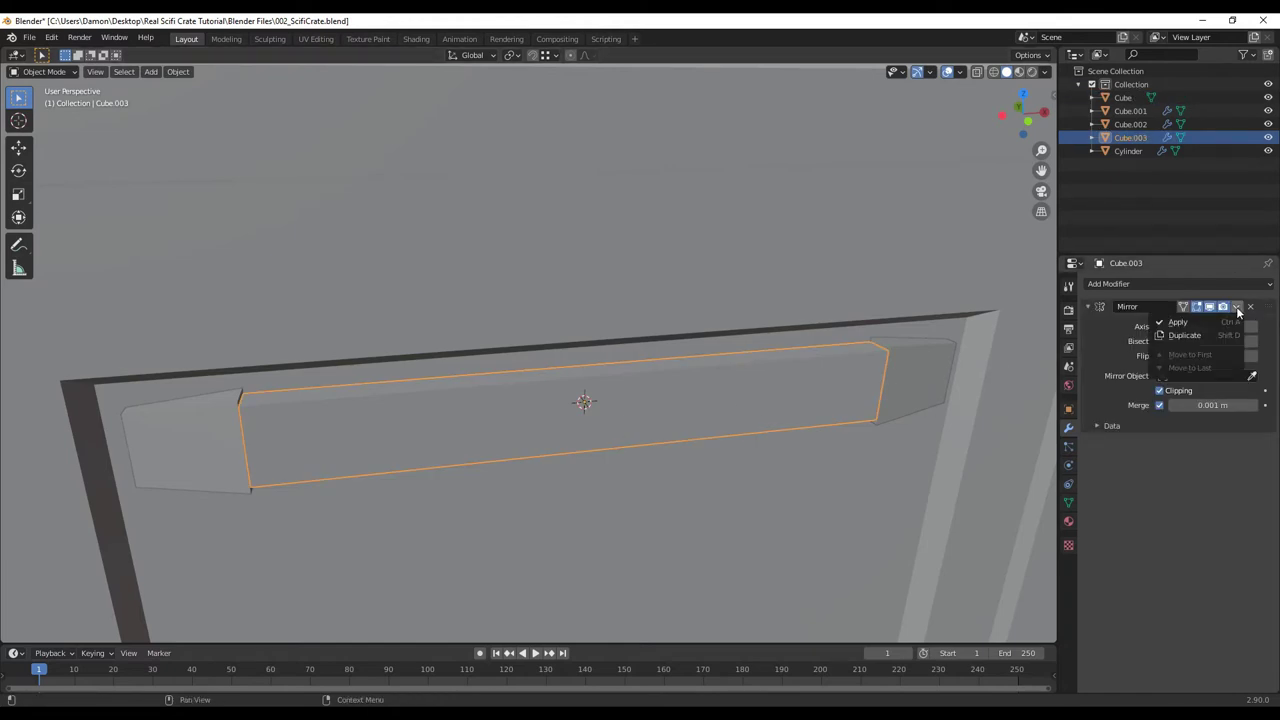
left_click(1180, 325)
Bevel the handle bar's centre edge loop with 6 segments, spreading the divisions along most of the bar
key("Tab")
middle_click_drag(700, 443, 553, 471)
key("2")
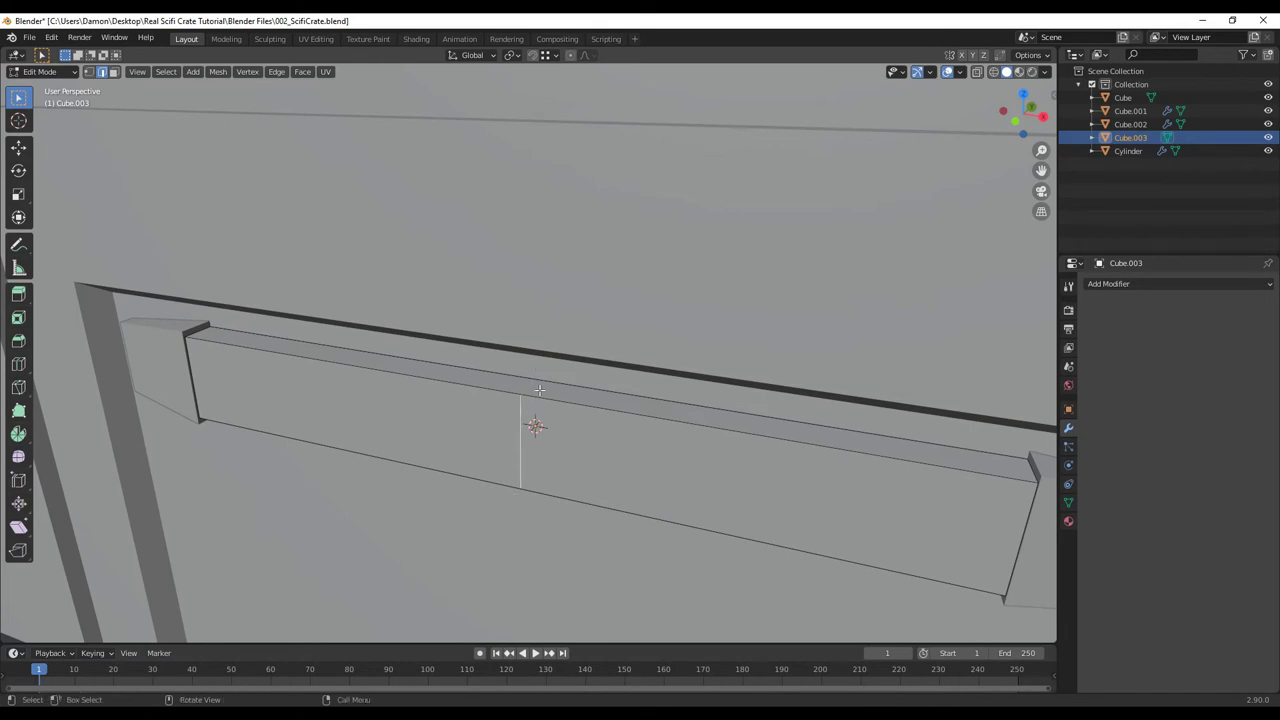
scroll(541, 478, "down", 2)
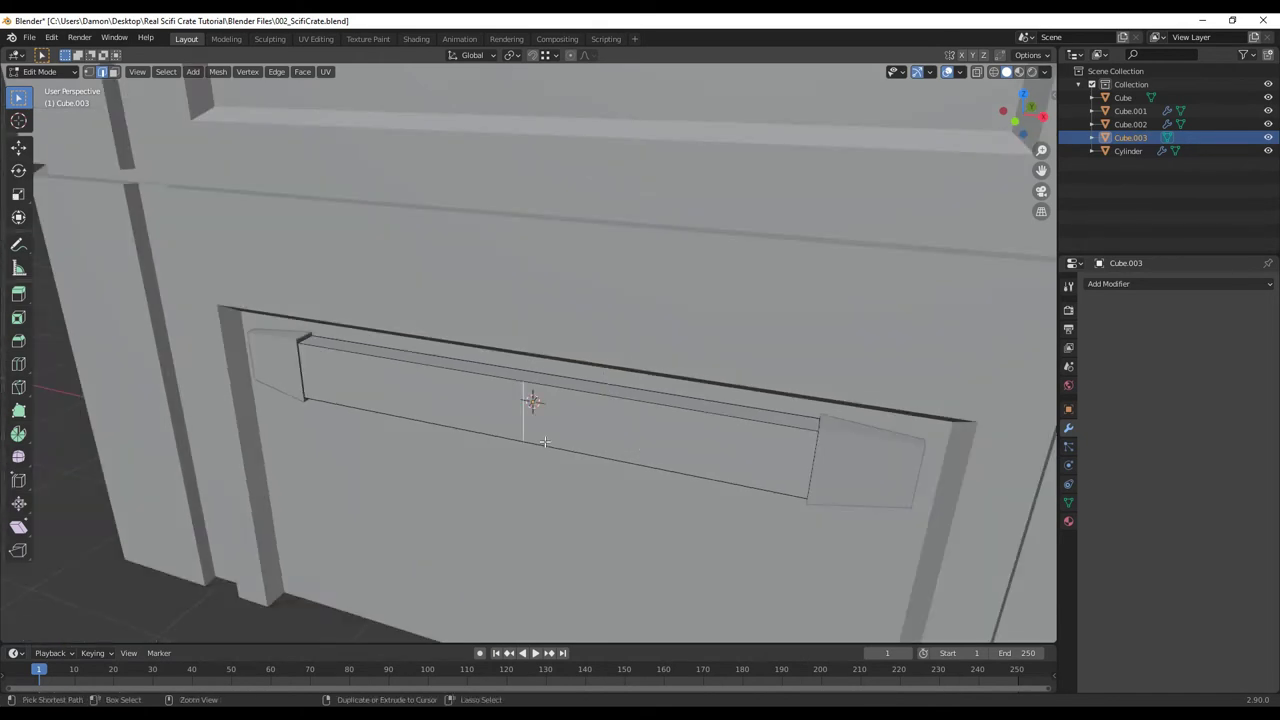
key("ctrl+b")
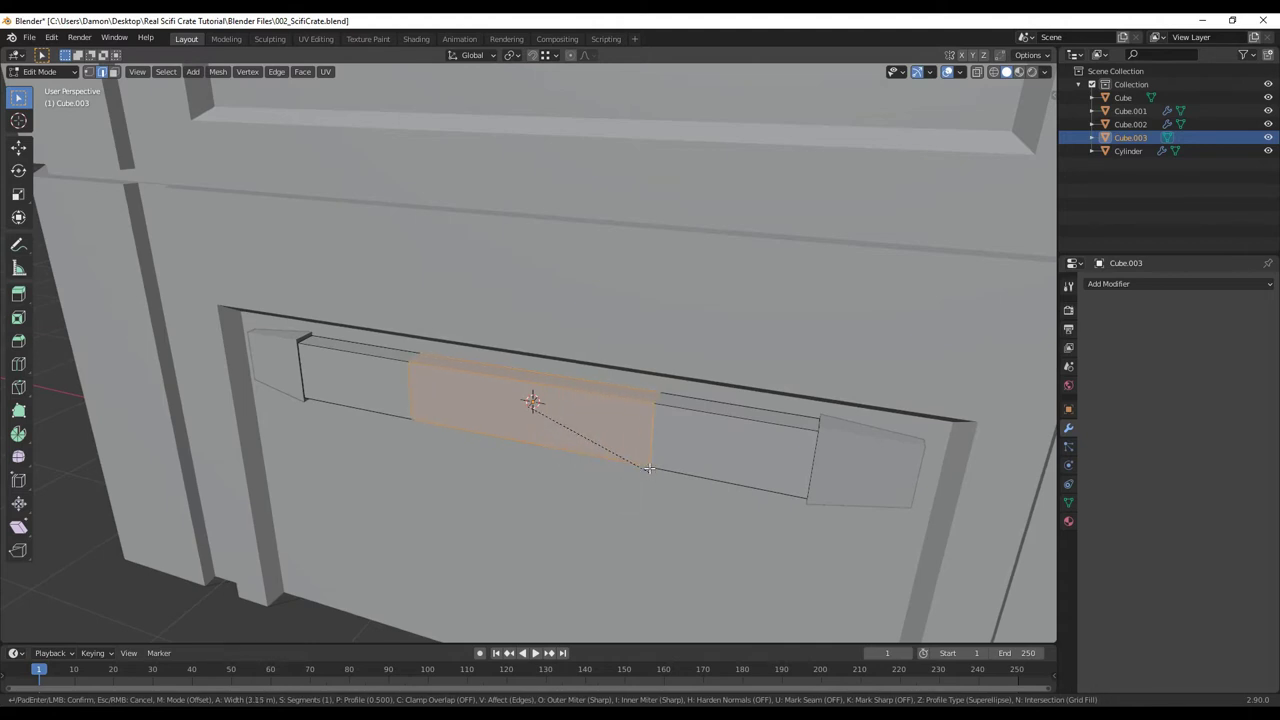
scroll(662, 469, "up", 3)
scroll(690, 490, "up", 1)
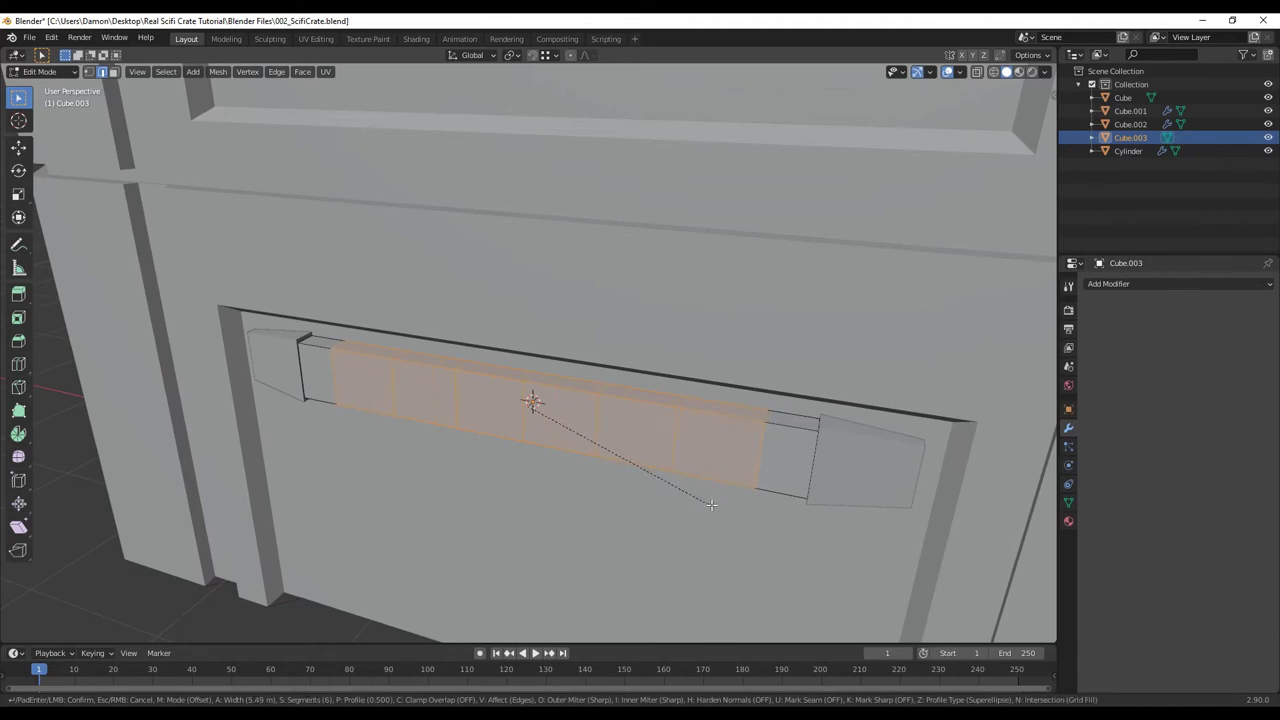
left_click(688, 558)
Select the handle bar's centre edge loop and enable proportional editing with Sphere falloff
scroll(666, 548, "down", 4)
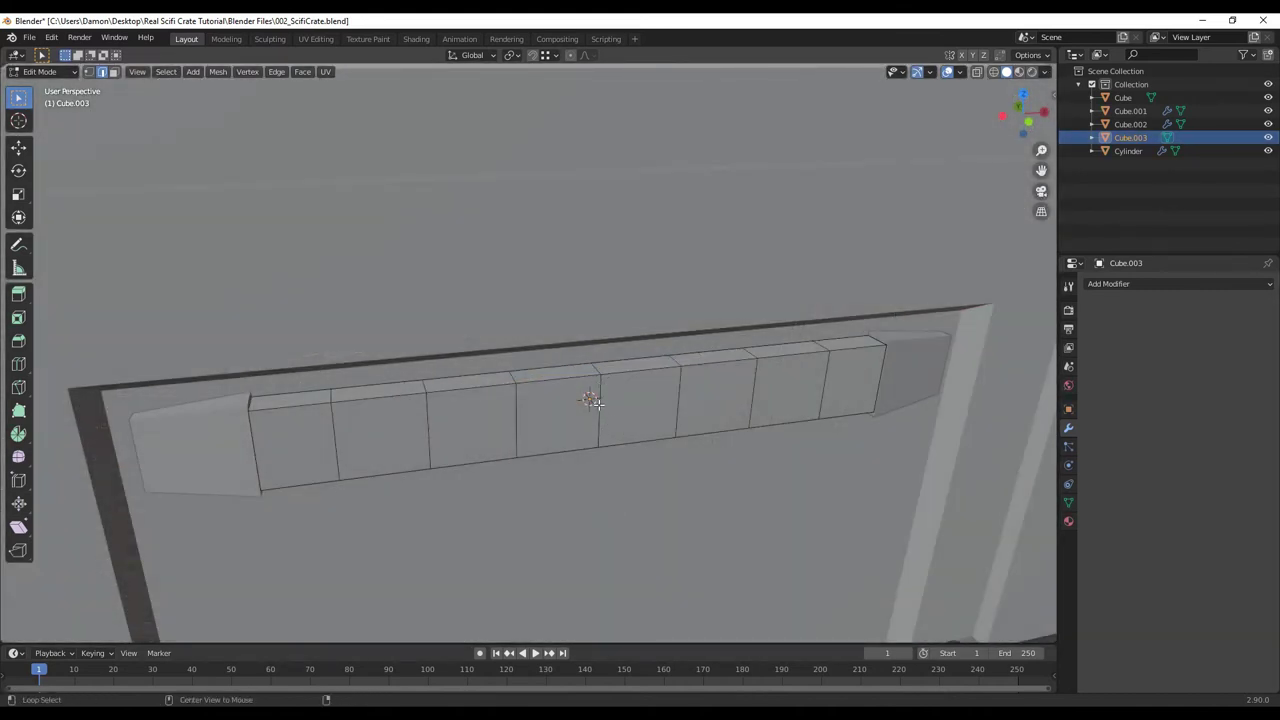
left_click(598, 404, "alt")
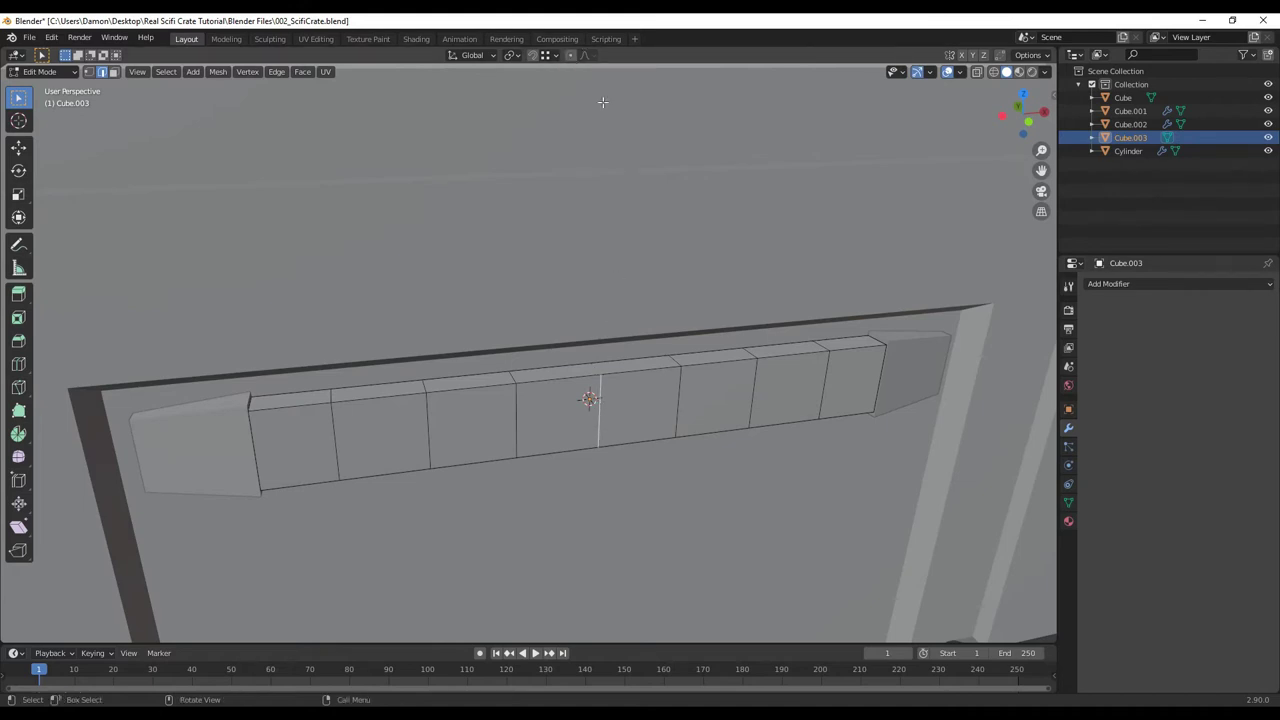
key("o")
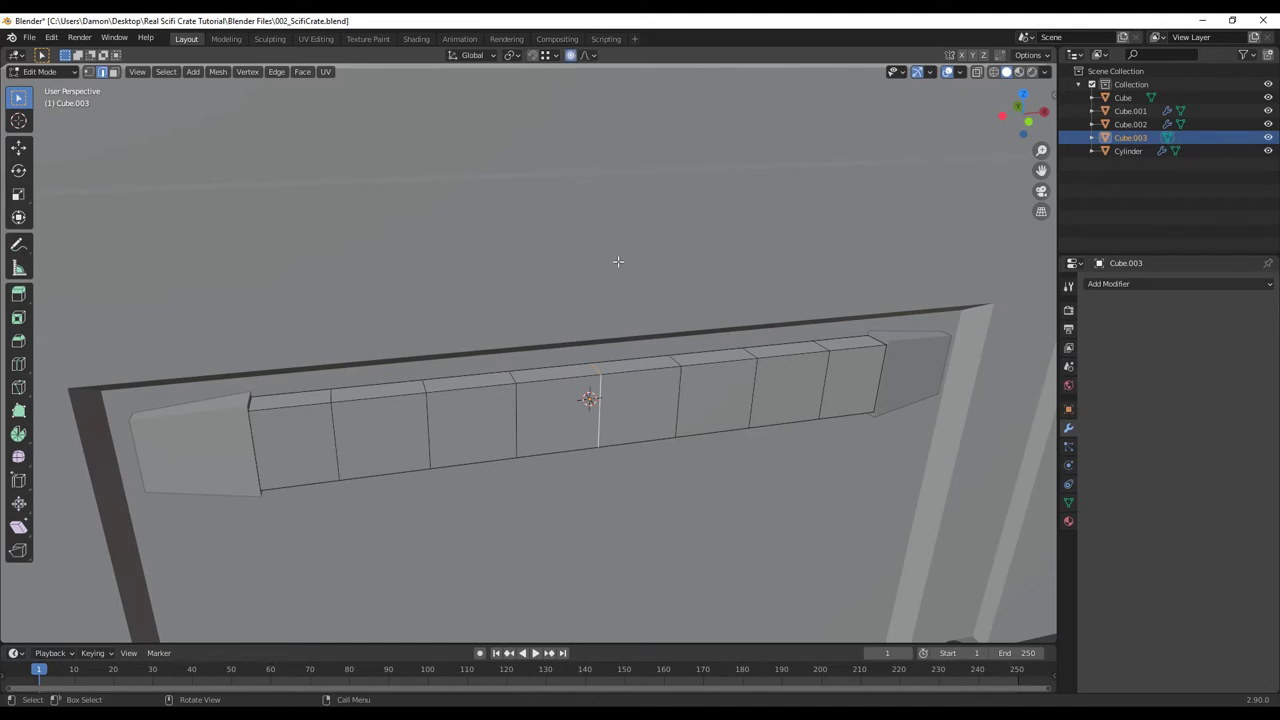
left_click(592, 56)
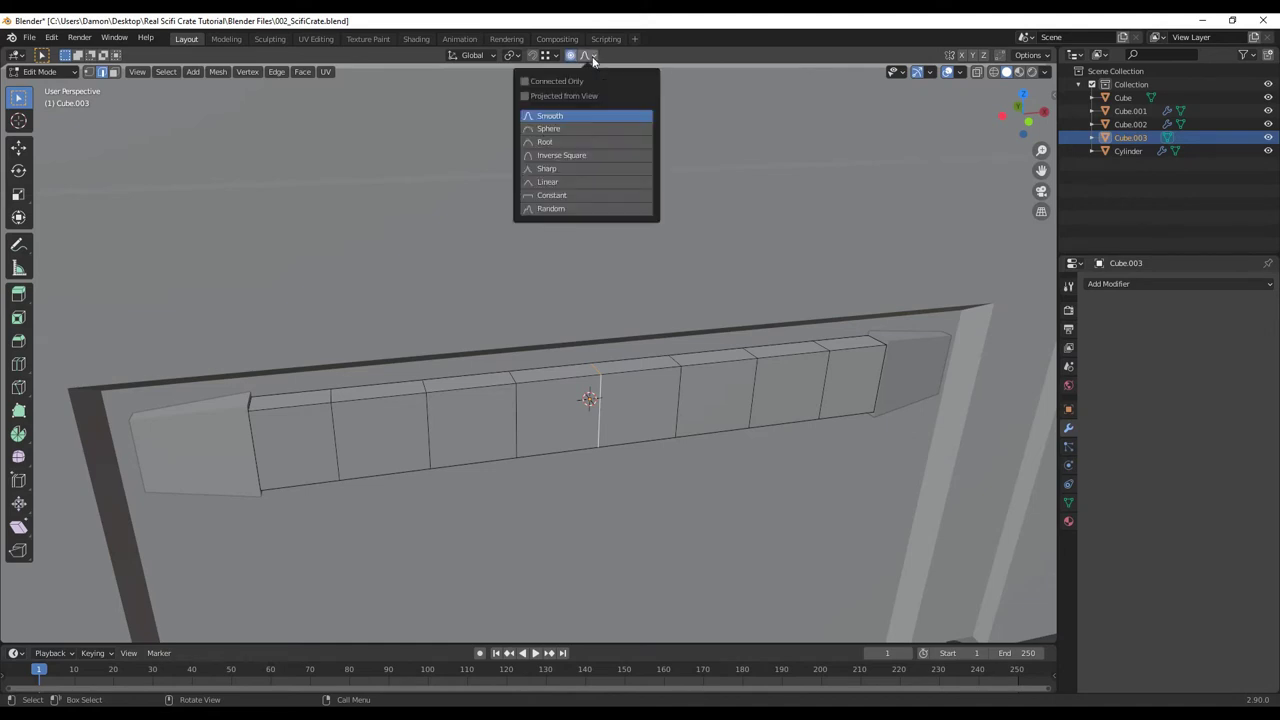
left_click(552, 128)
Bow the handle bar outward by moving its centre loop about -0.188 m along Y with proportional size 1.0, and return to Object Mode
middle_click_drag(590, 330, 596, 477)
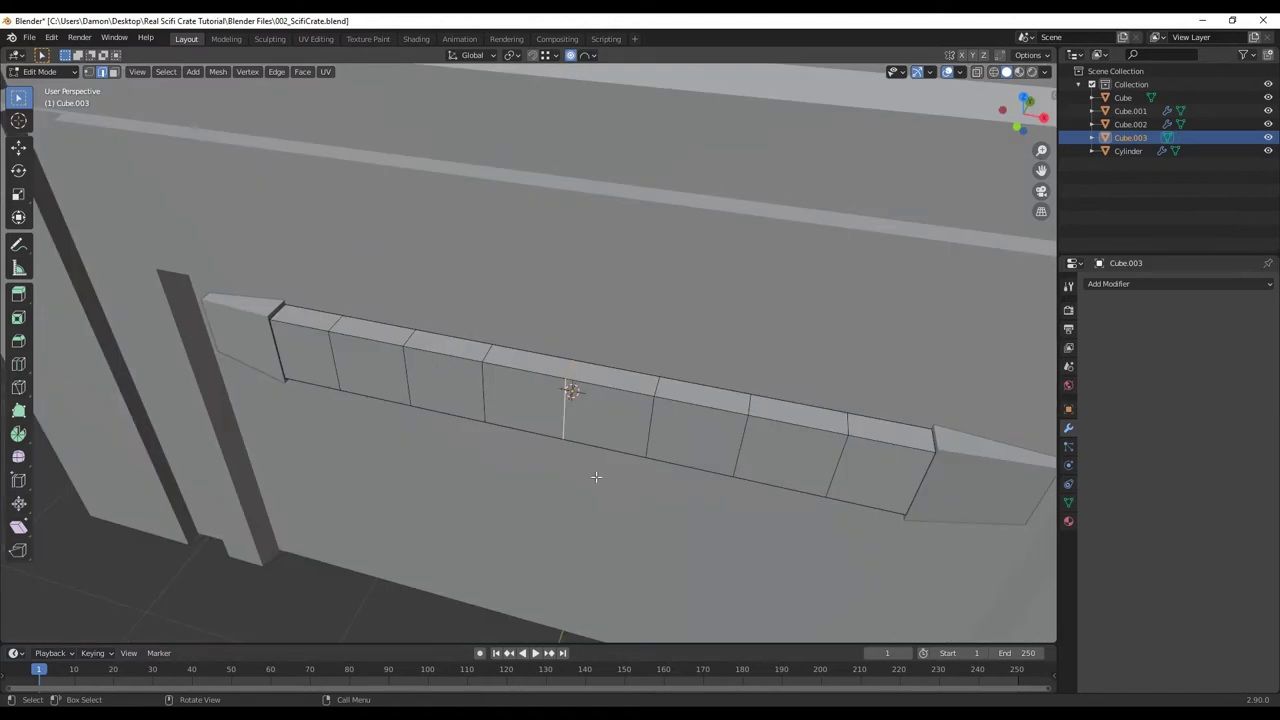
key("g")
key("y")
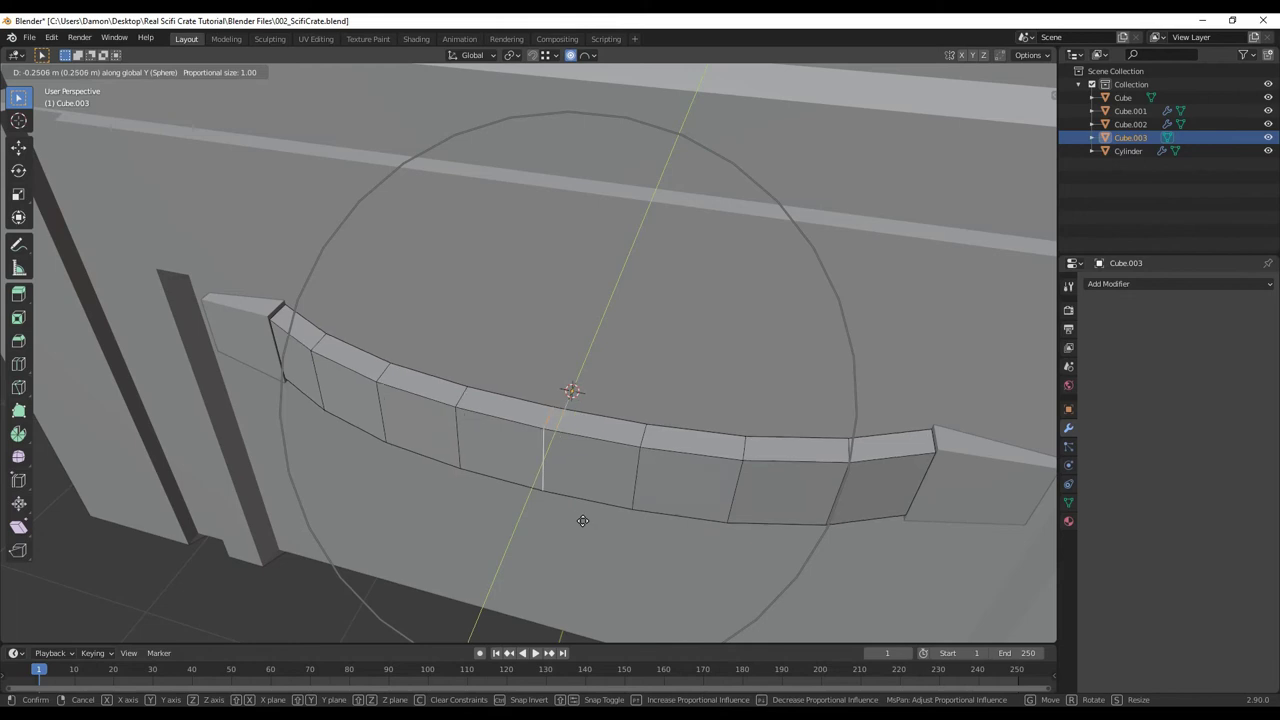
scroll(580, 516, "up", 2)
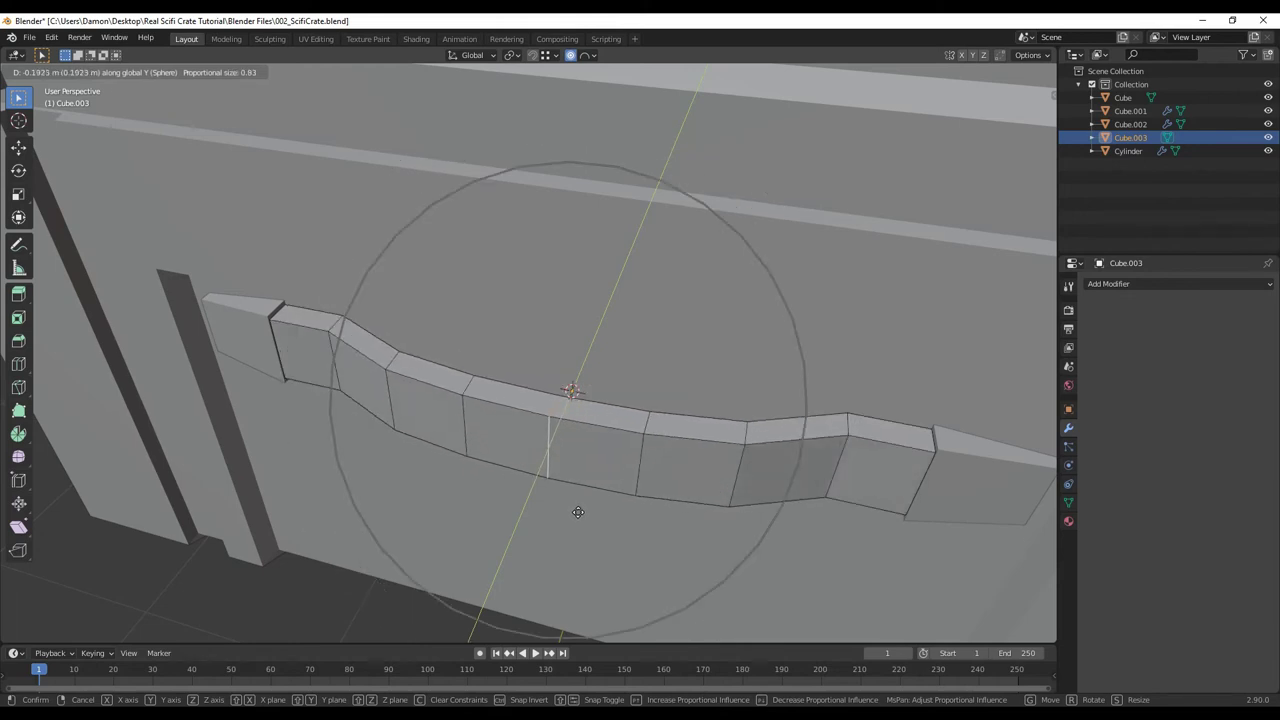
scroll(578, 512, "up", 1)
scroll(573, 516, "up", 1)
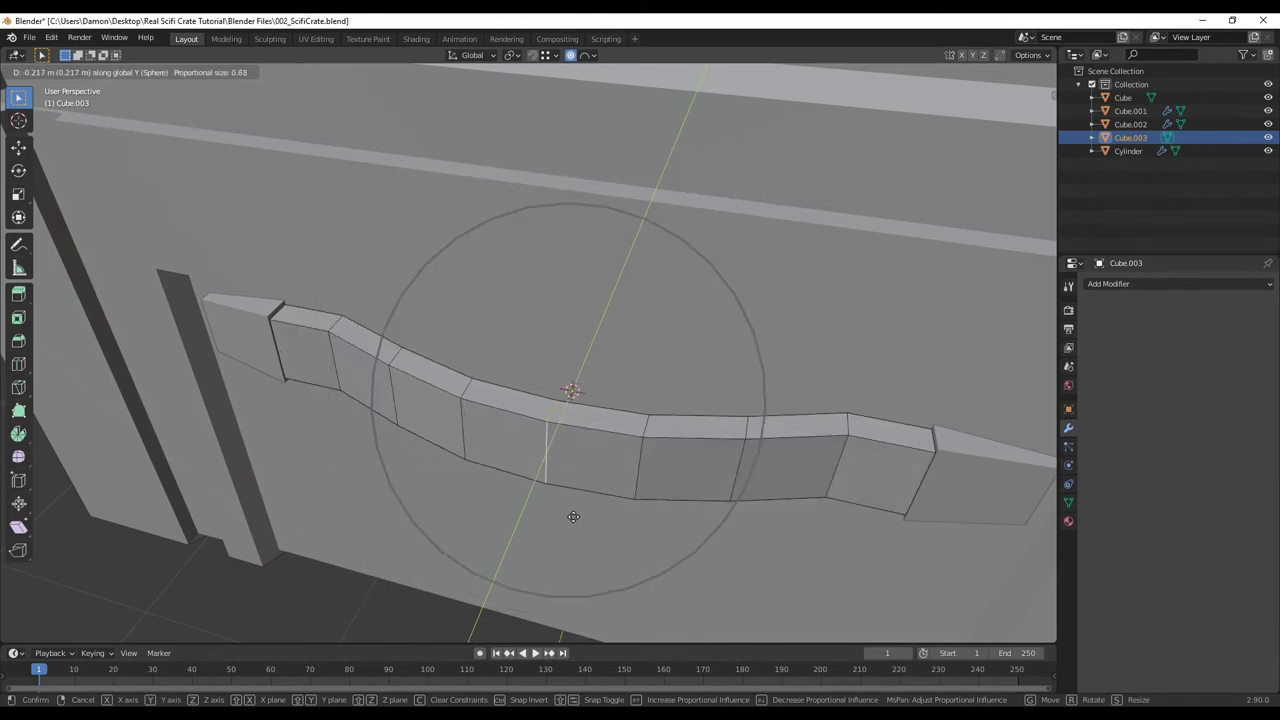
scroll(571, 516, "up", 3)
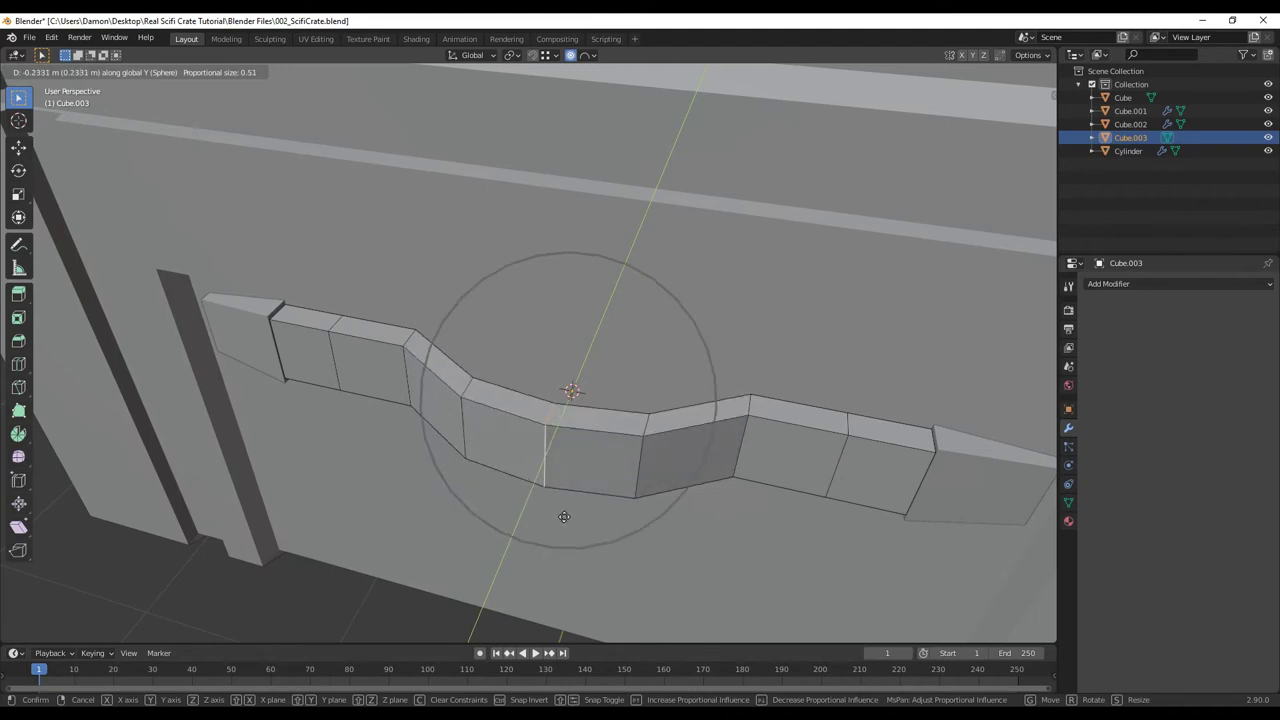
scroll(564, 516, "down", 7)
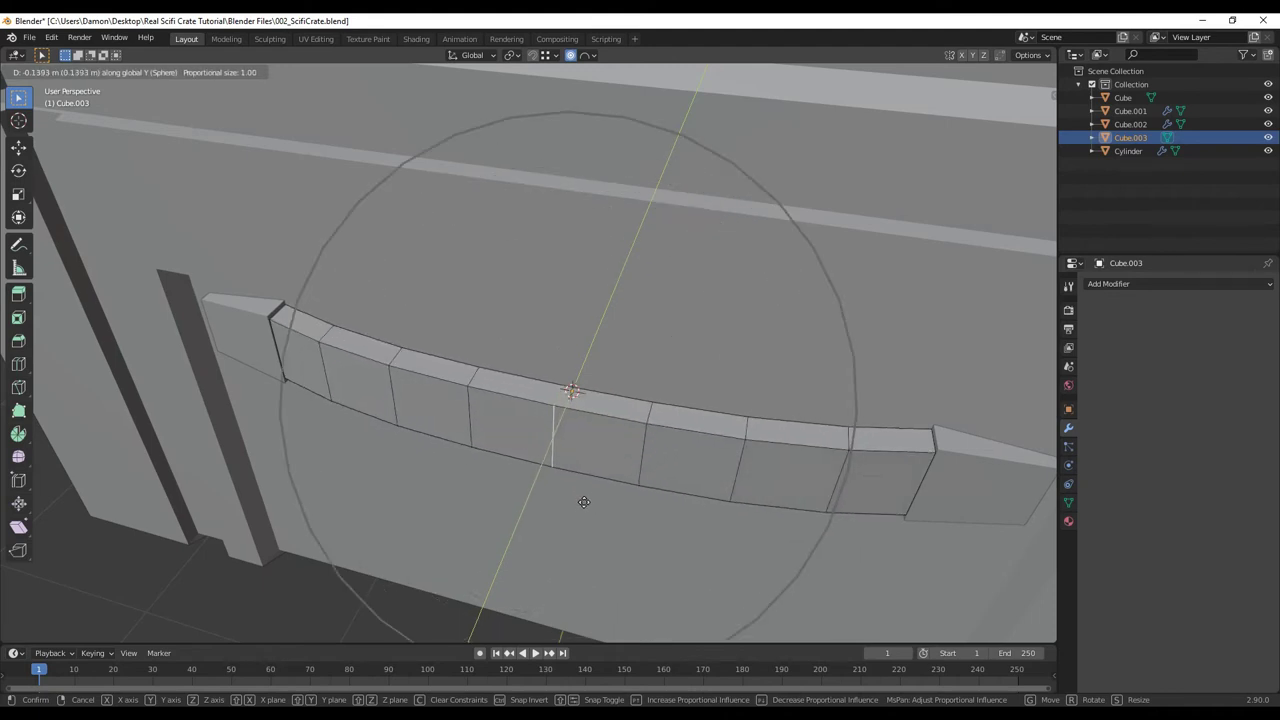
scroll(566, 524, "up", 1)
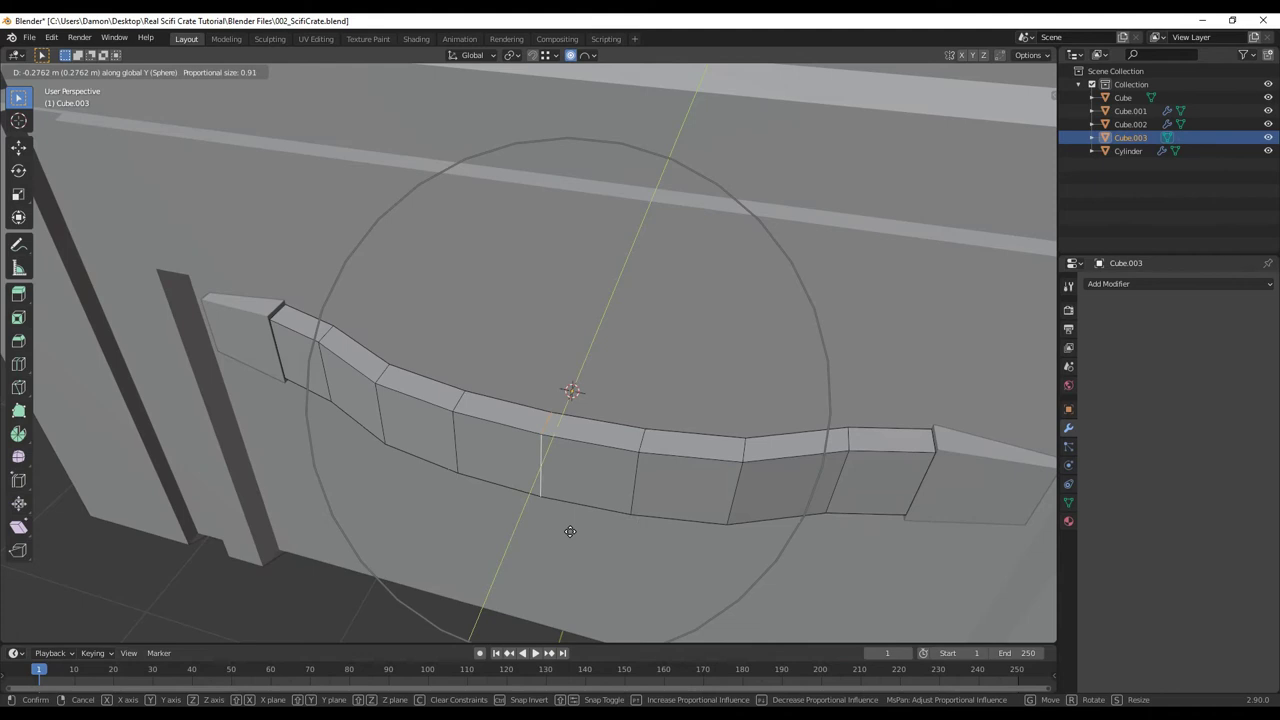
scroll(569, 538, "down", 1)
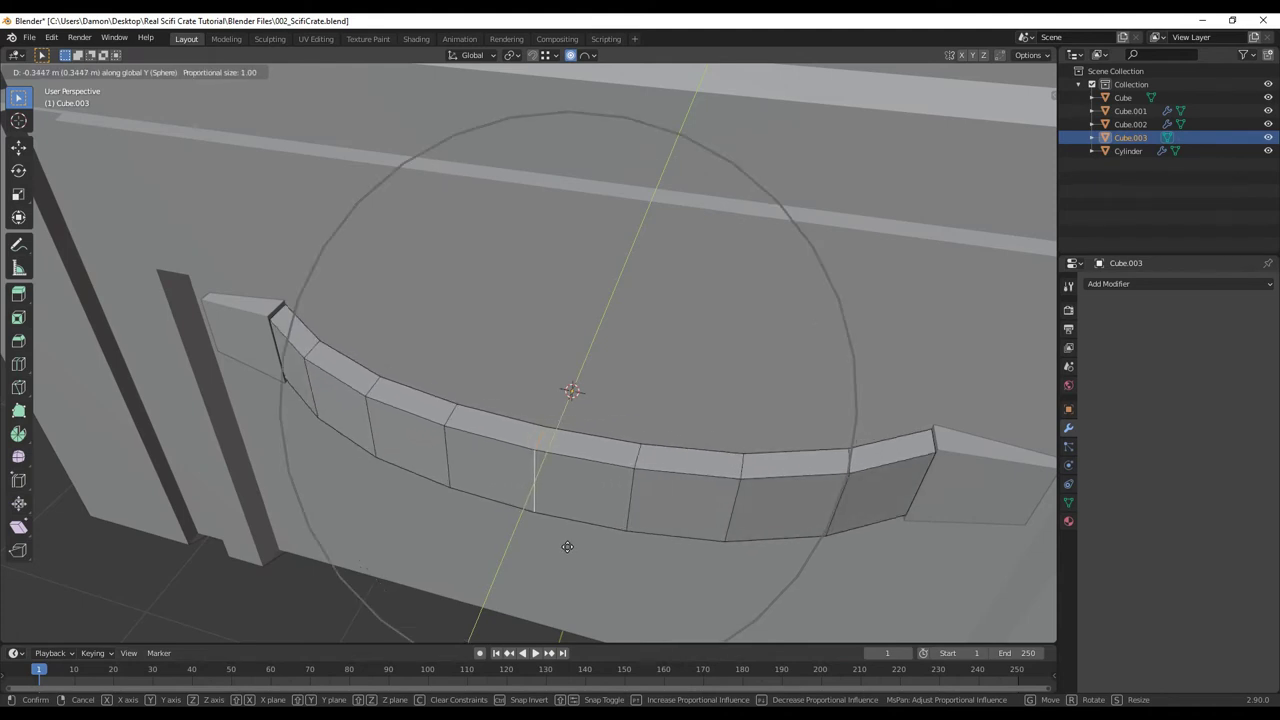
left_click(580, 514)
scroll(583, 511, "down", 5)
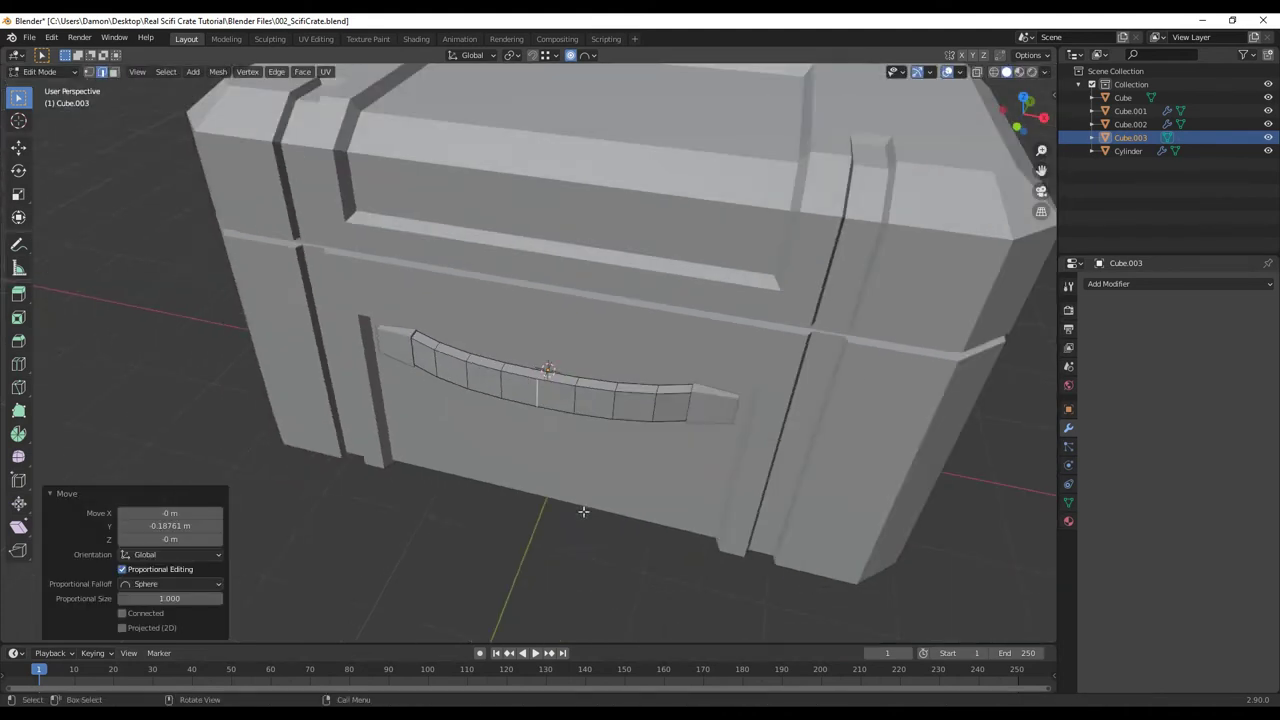
scroll(584, 520, "down", 3)
middle_click_drag(586, 529, 499, 520)
key("Tab")
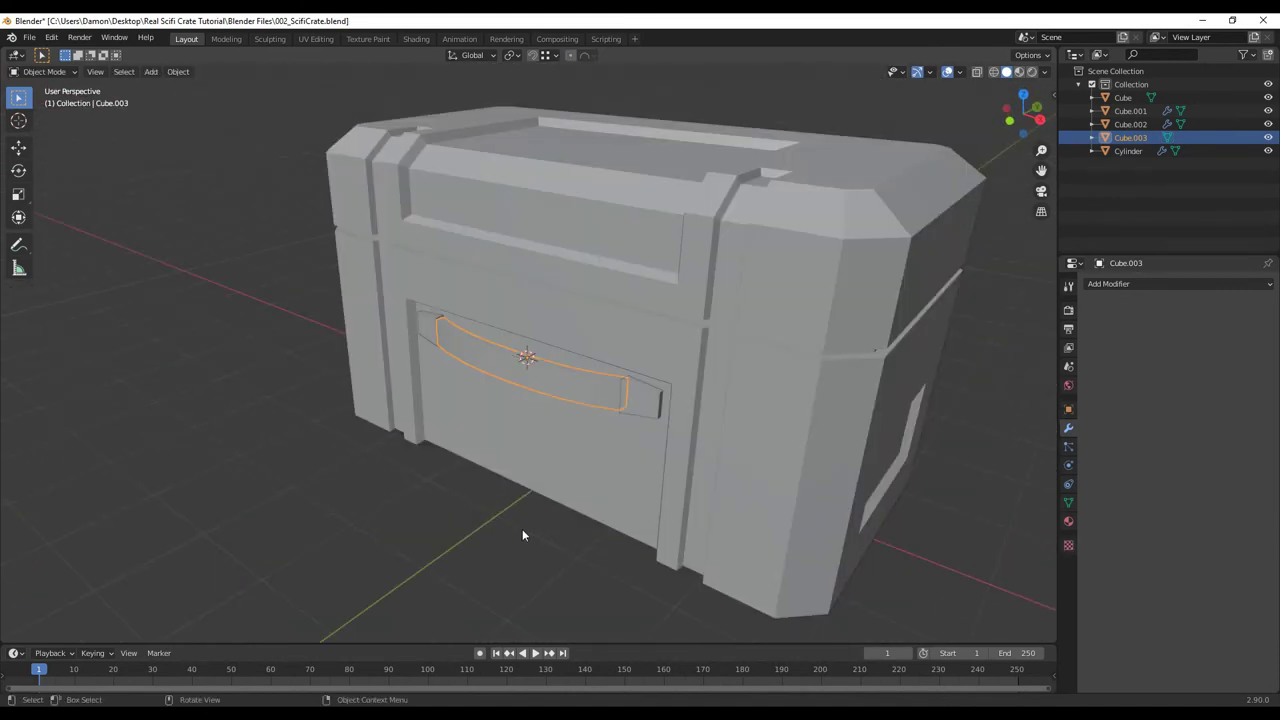
Shade the handle bar smooth and turn on Auto Smooth for its normals
left_click(522, 535)
key("KP_1")
scroll(526, 456, "up", 6)
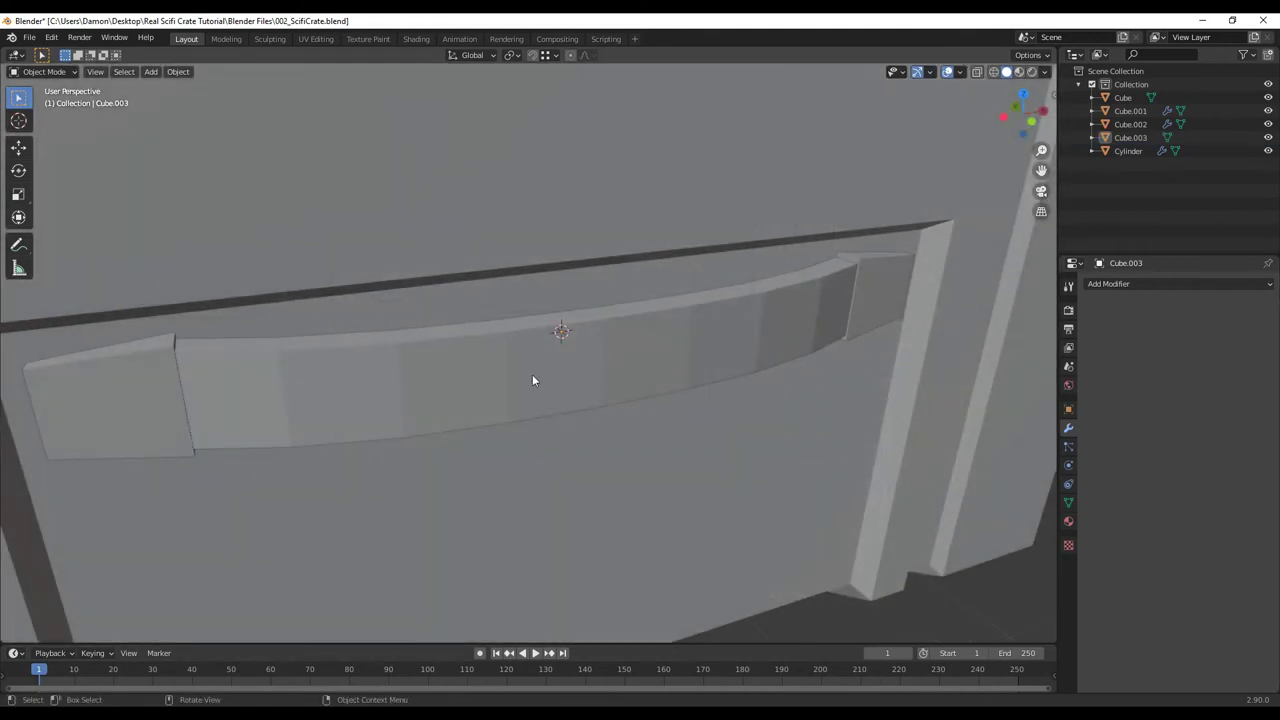
left_click(610, 350)
right_click(657, 373)
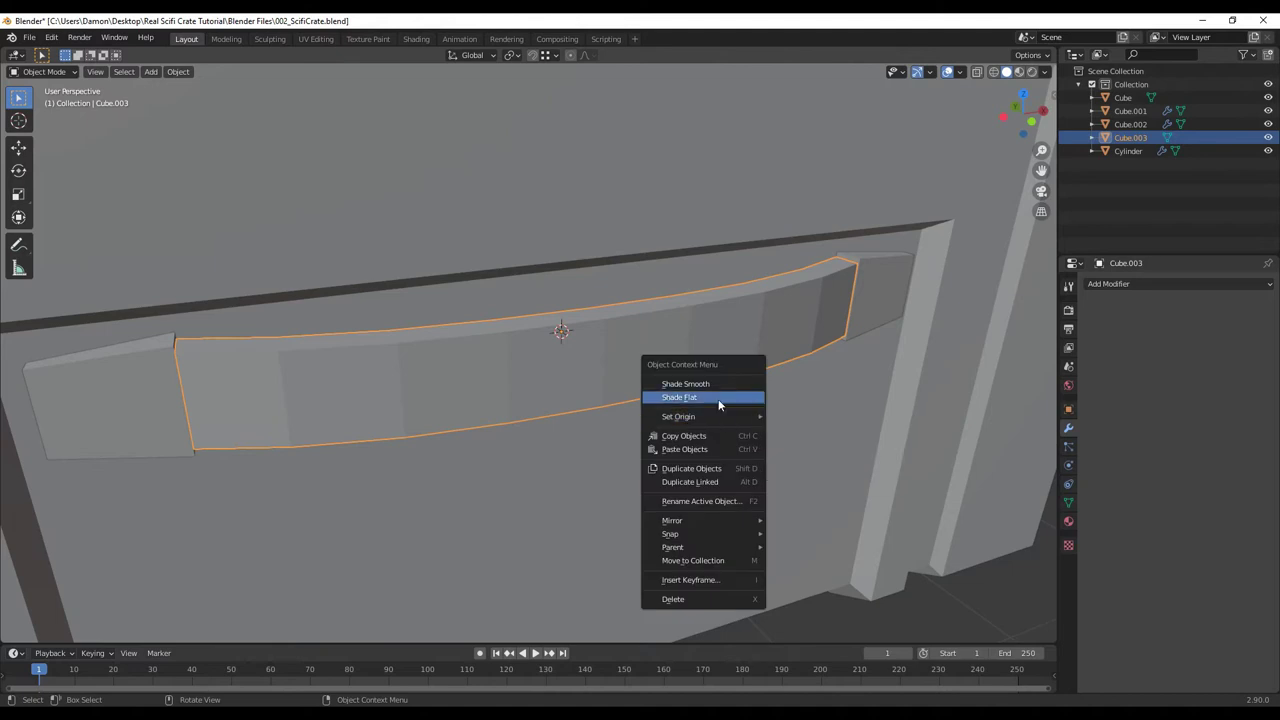
left_click(685, 386)
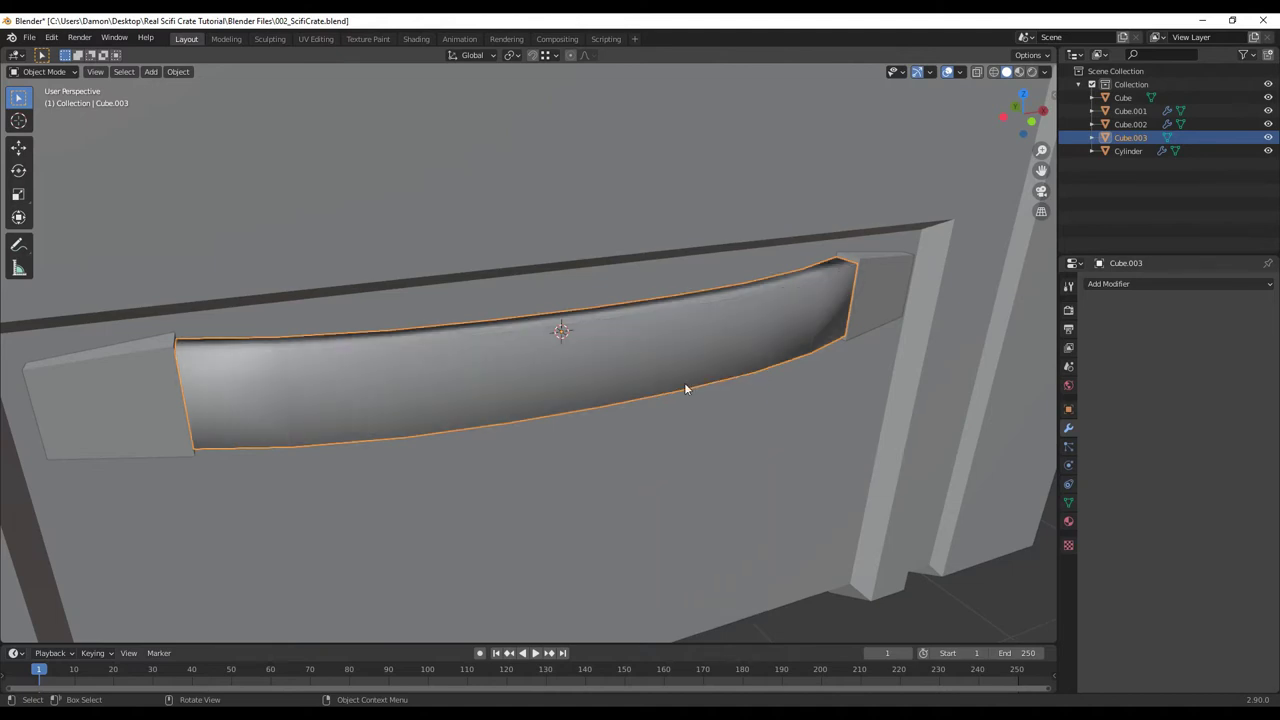
left_click(1069, 504)
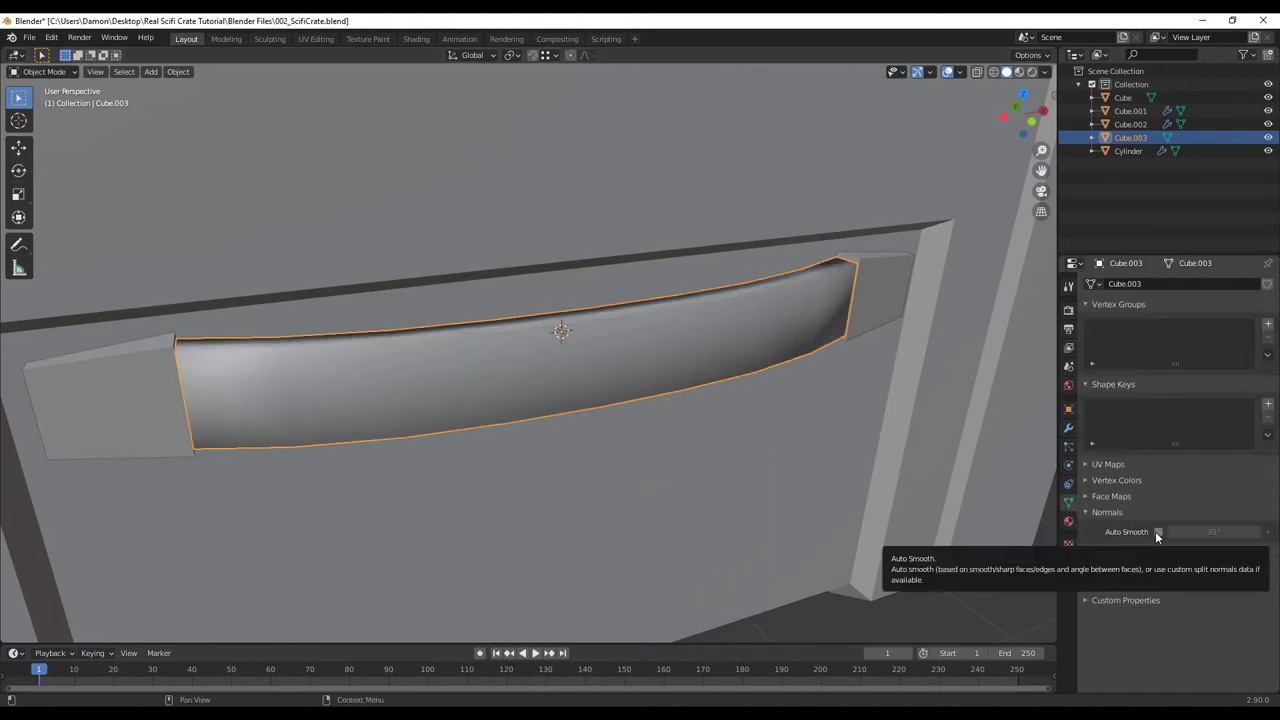
left_click(1158, 532)
middle_click_drag(1000, 460, 803, 423)
scroll(780, 480, "down", 4)
key("alt+a")
Snap the 3D cursor to the inner face of the recess on the crate's short side
middle_click_drag(729, 474, 660, 428)
scroll(645, 470, "down", 5)
left_click(614, 391)
key("Tab")
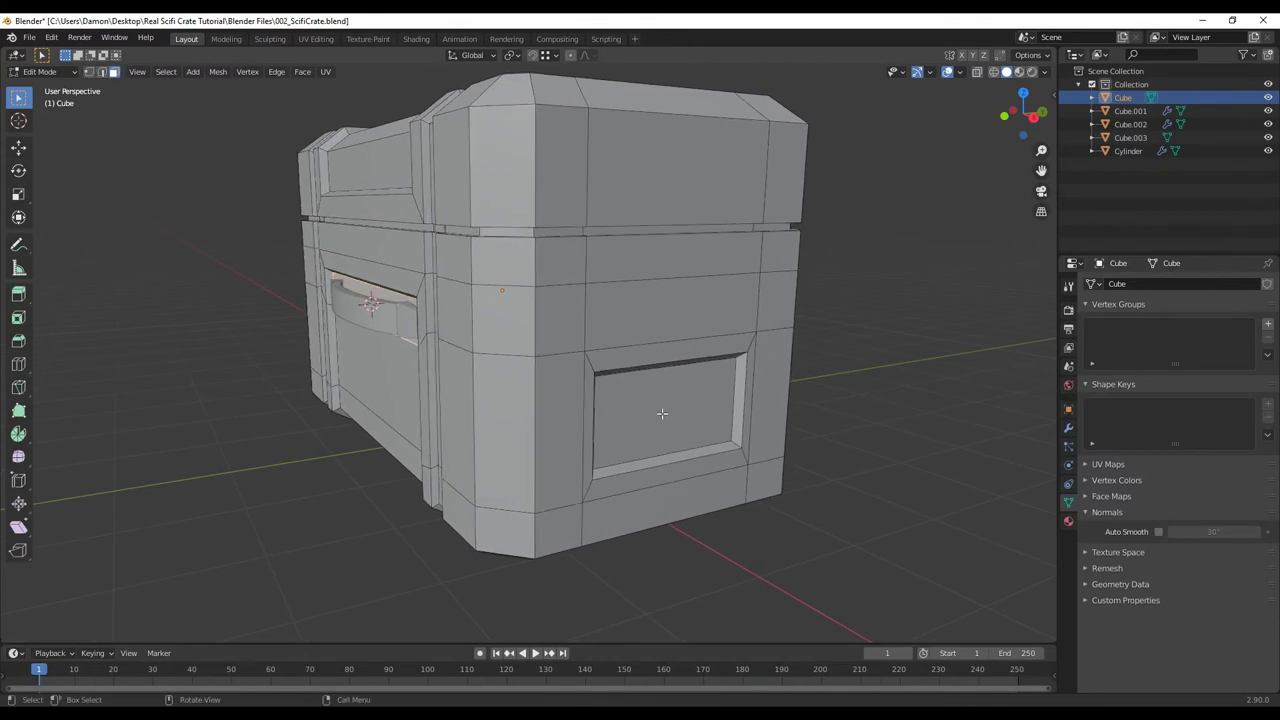
left_click(662, 413)
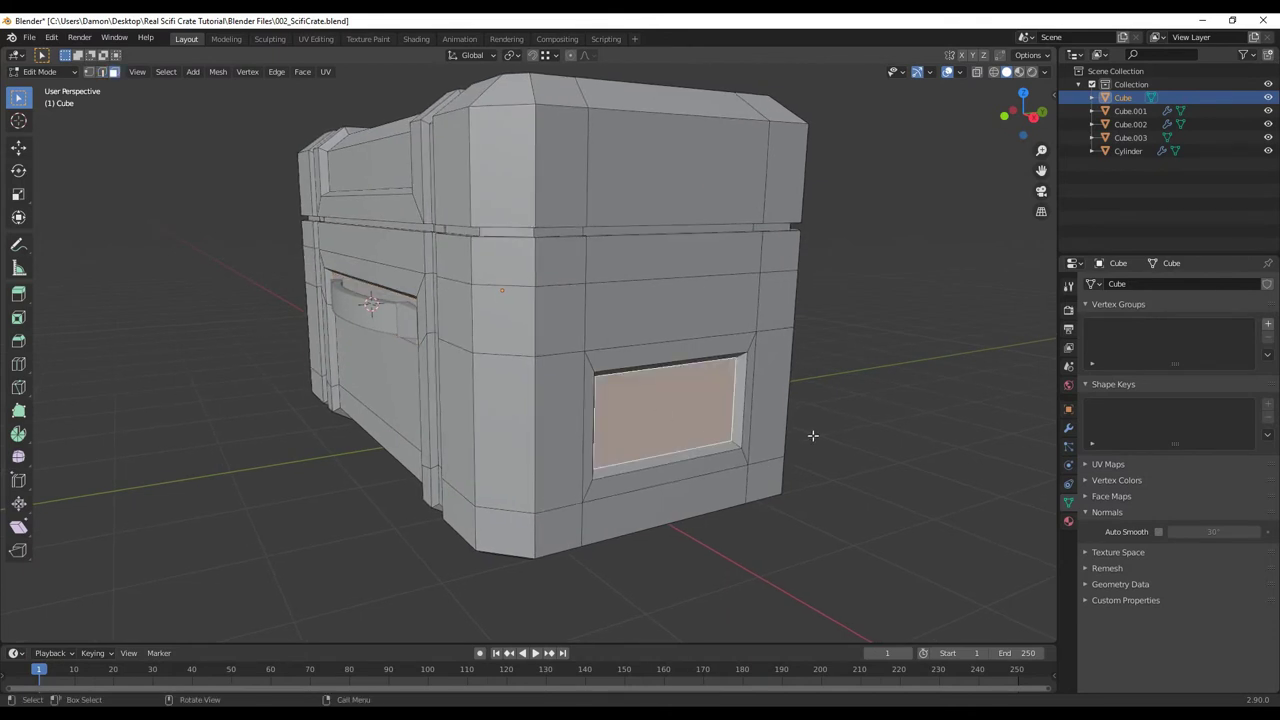
key("shift+s")
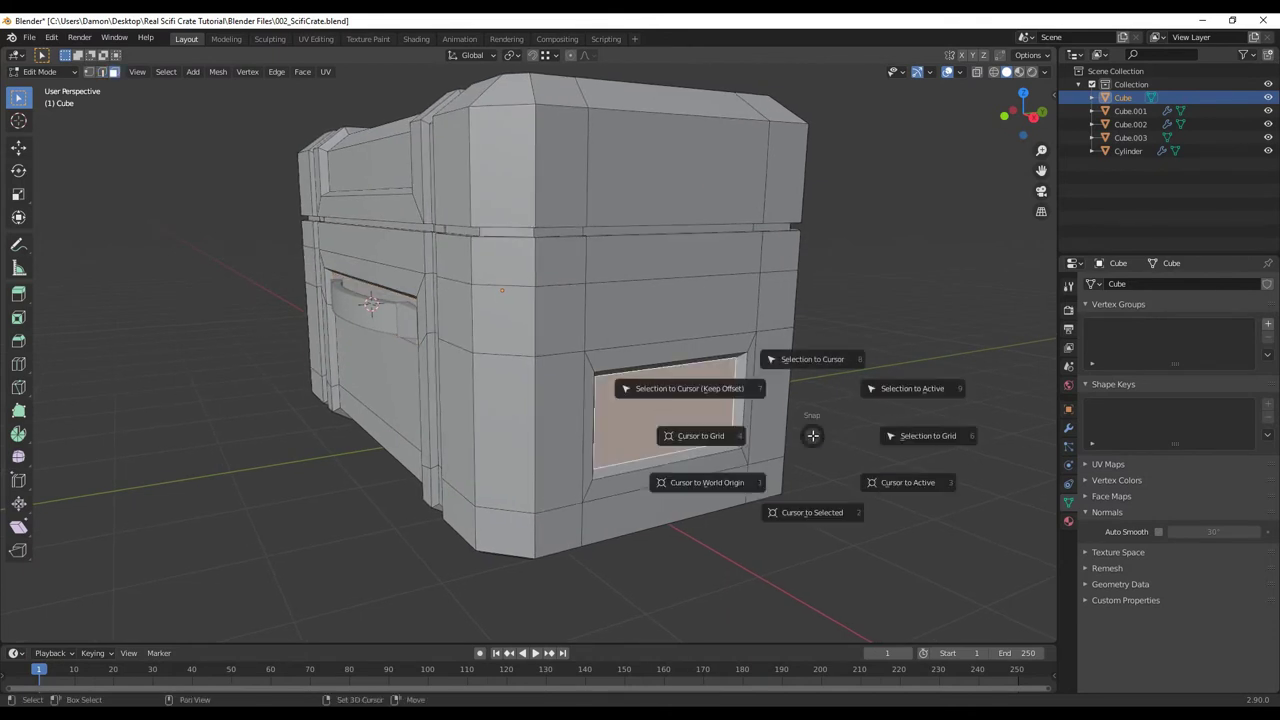
left_click(812, 513)
middle_click_drag(811, 514, 768, 501)
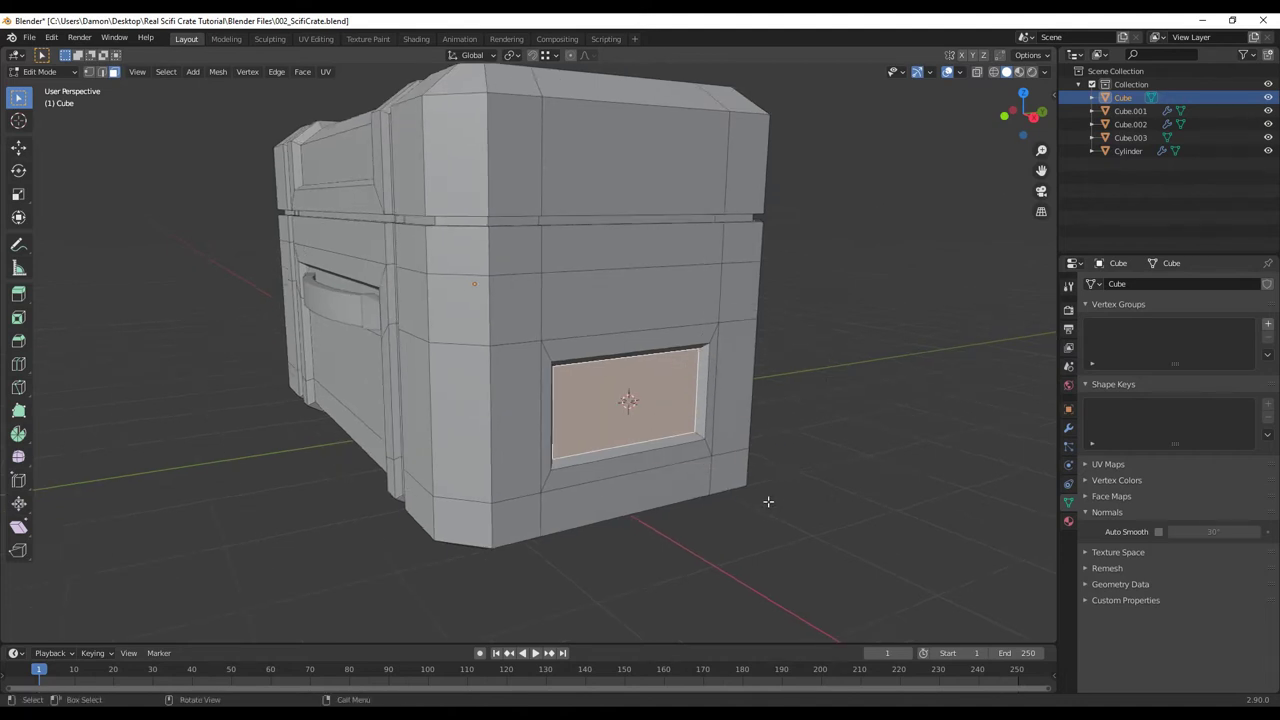
In Object Mode, add a cylinder with 16 vertices at the 3D cursor
key("Tab")
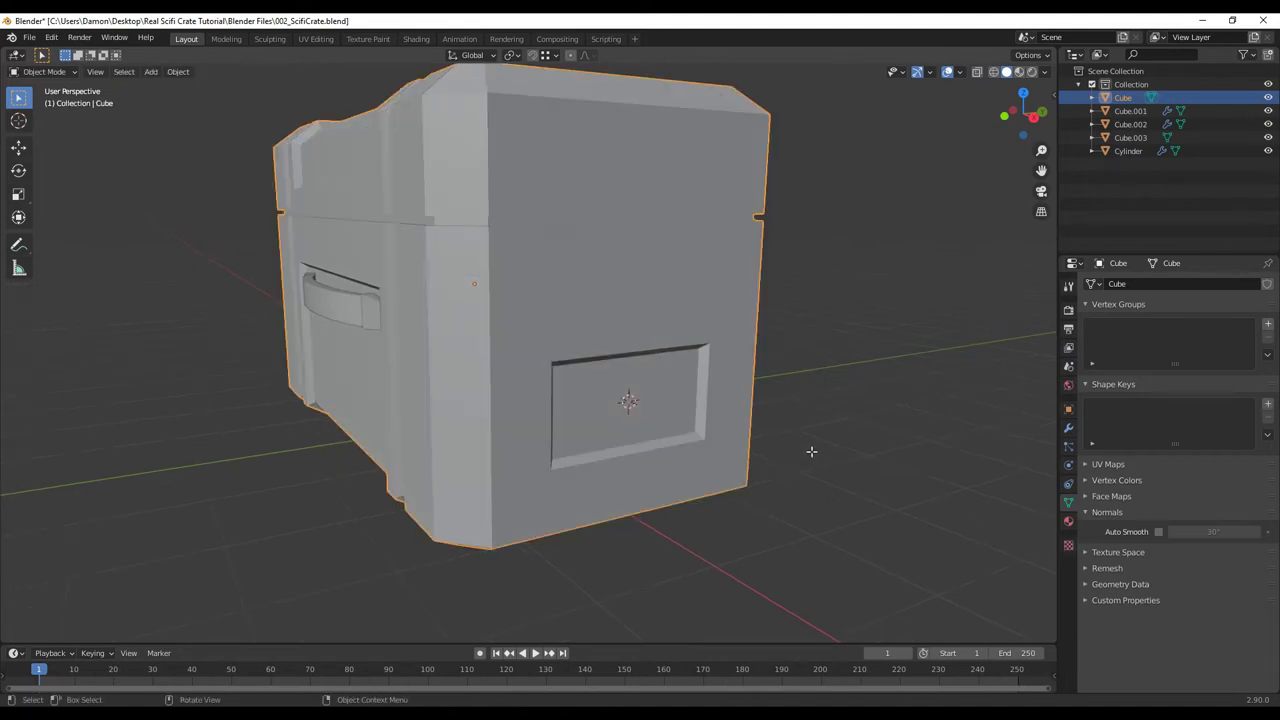
key("shift+a")
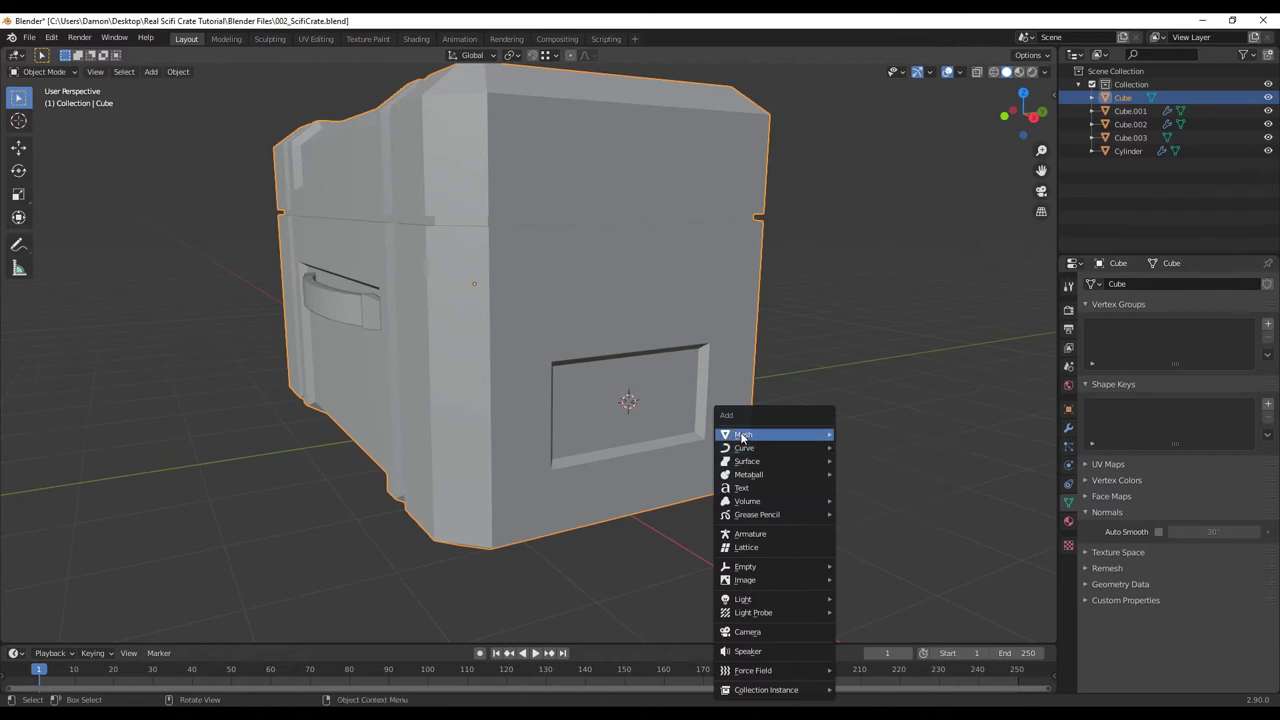
mouse_move(742, 436)
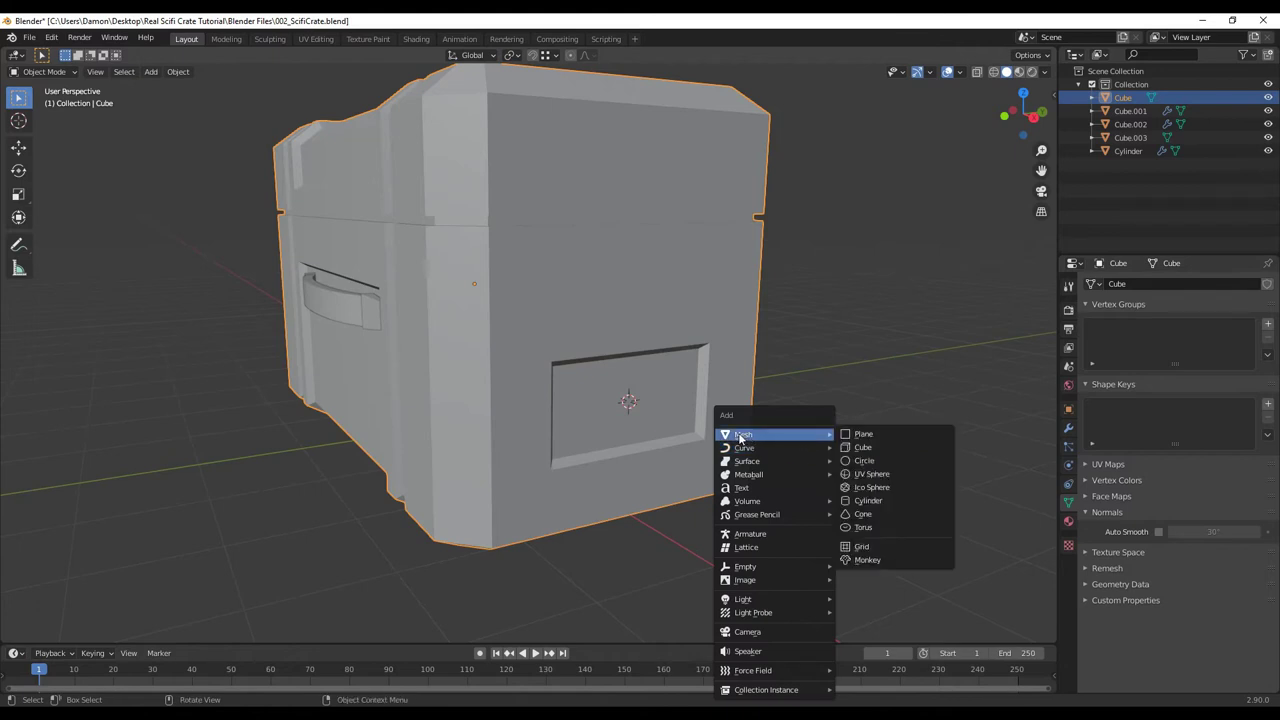
left_click(868, 501)
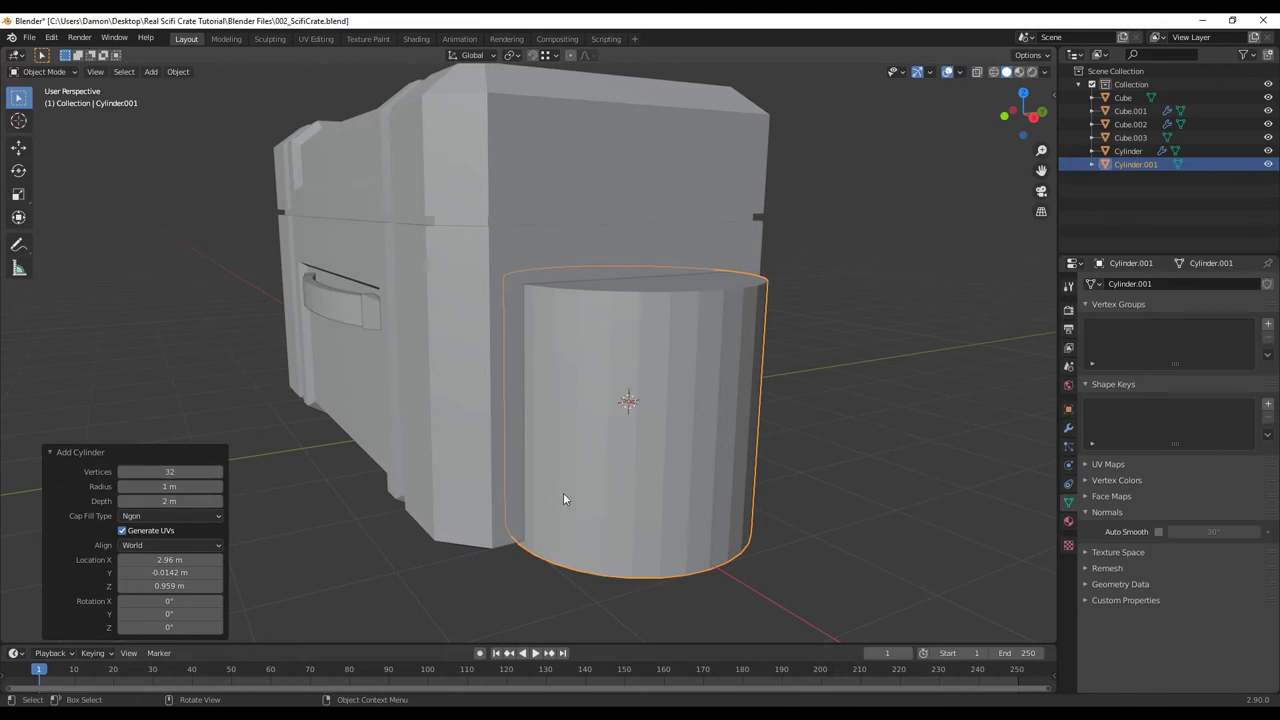
left_click(190, 472)
type("16")
key("Return")
Rotate the new cylinder 90° about the Y axis and scale it uniformly to about 0.204
key("r")
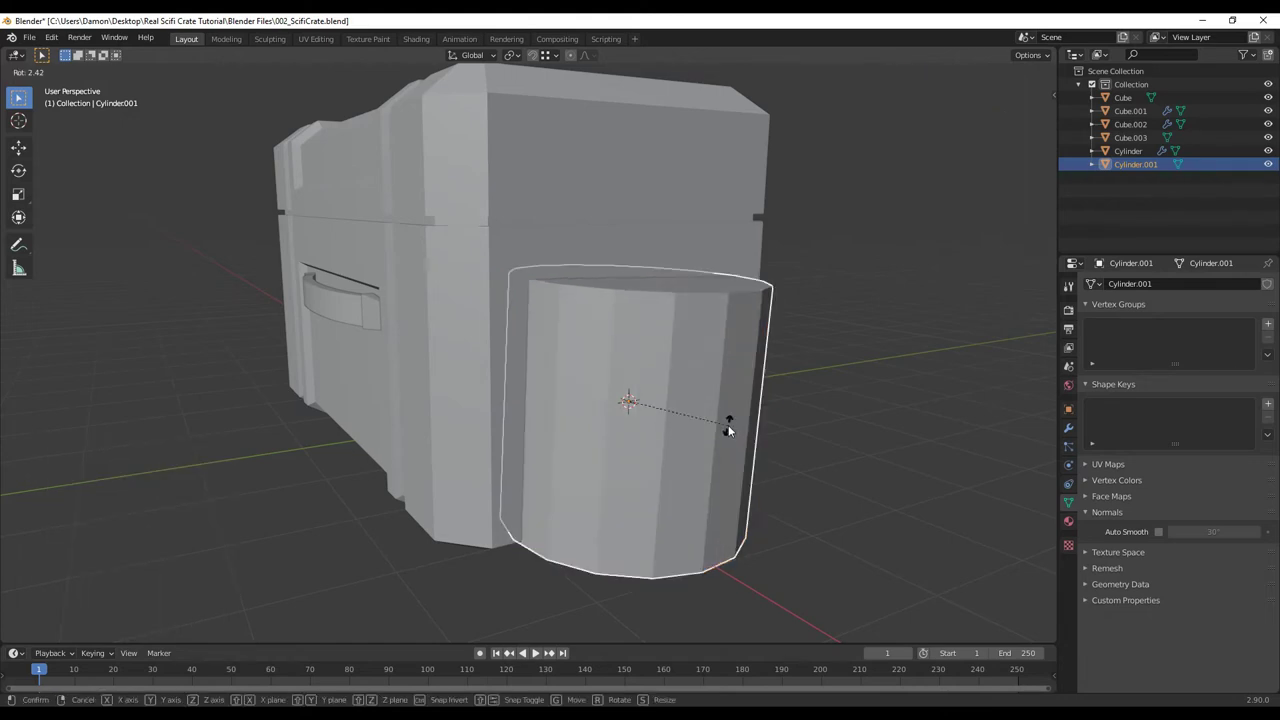
key("y")
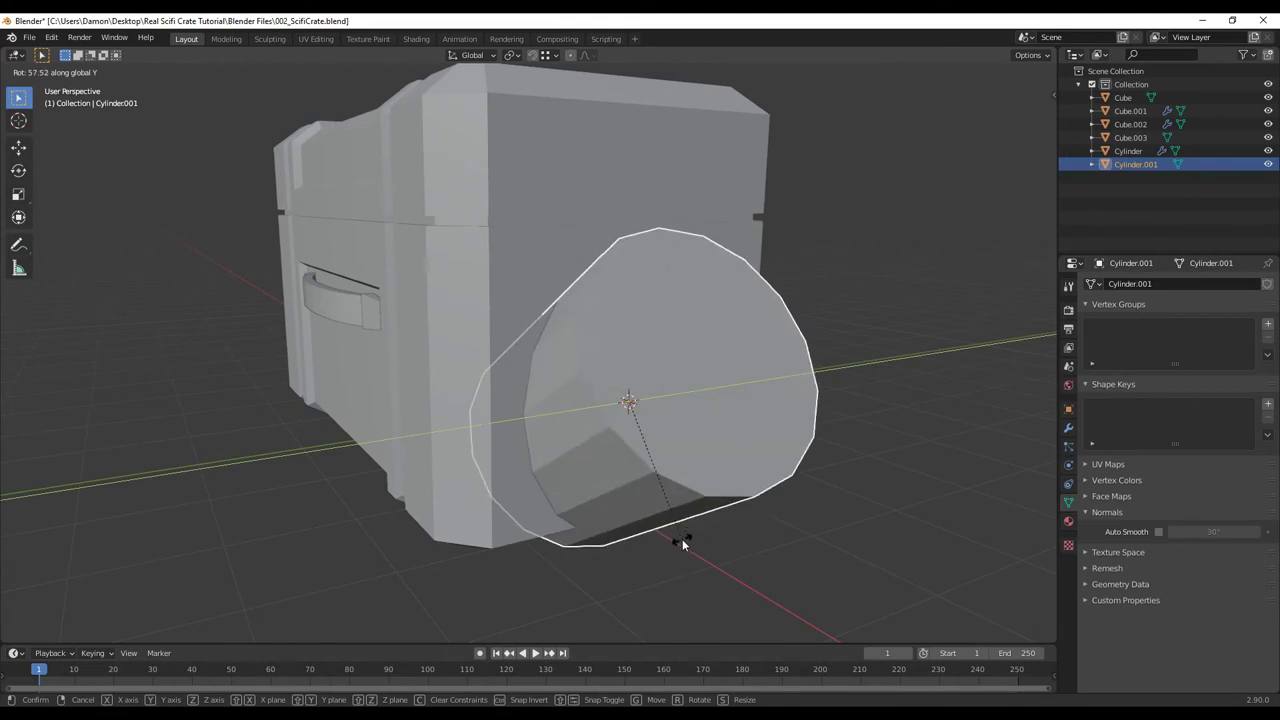
type("90")
key("Return")
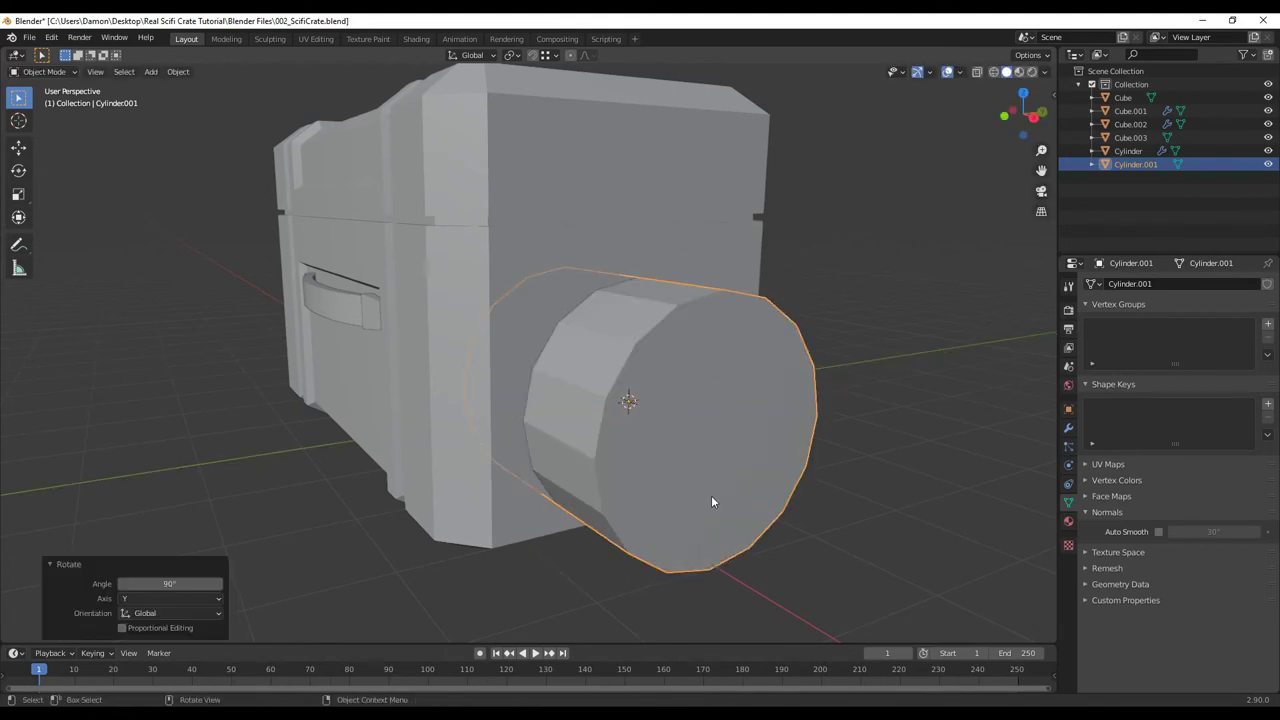
key("s")
left_click(646, 420)
middle_click_drag(644, 478, 608, 438)
scroll(602, 463, "up", 3)
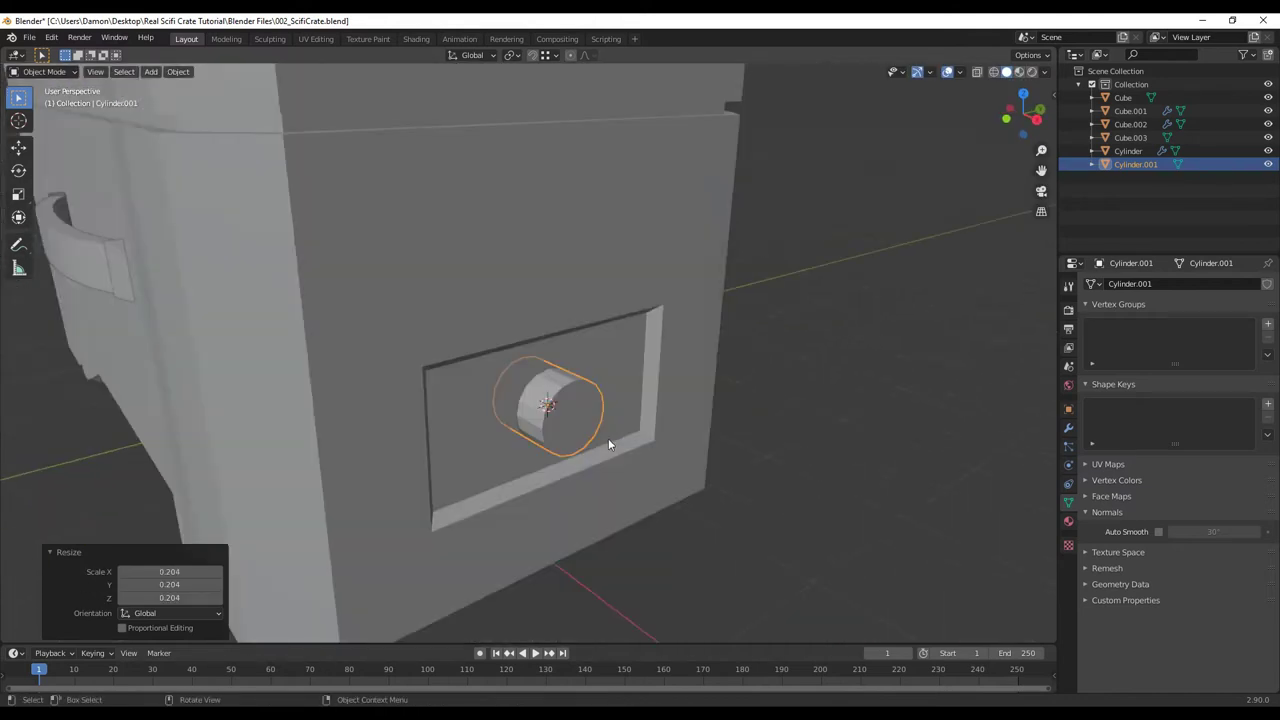
Move the cylinder about 0.944 m along the X axis, out in front of the side recess
scroll(605, 443, "down", 1)
key("g")
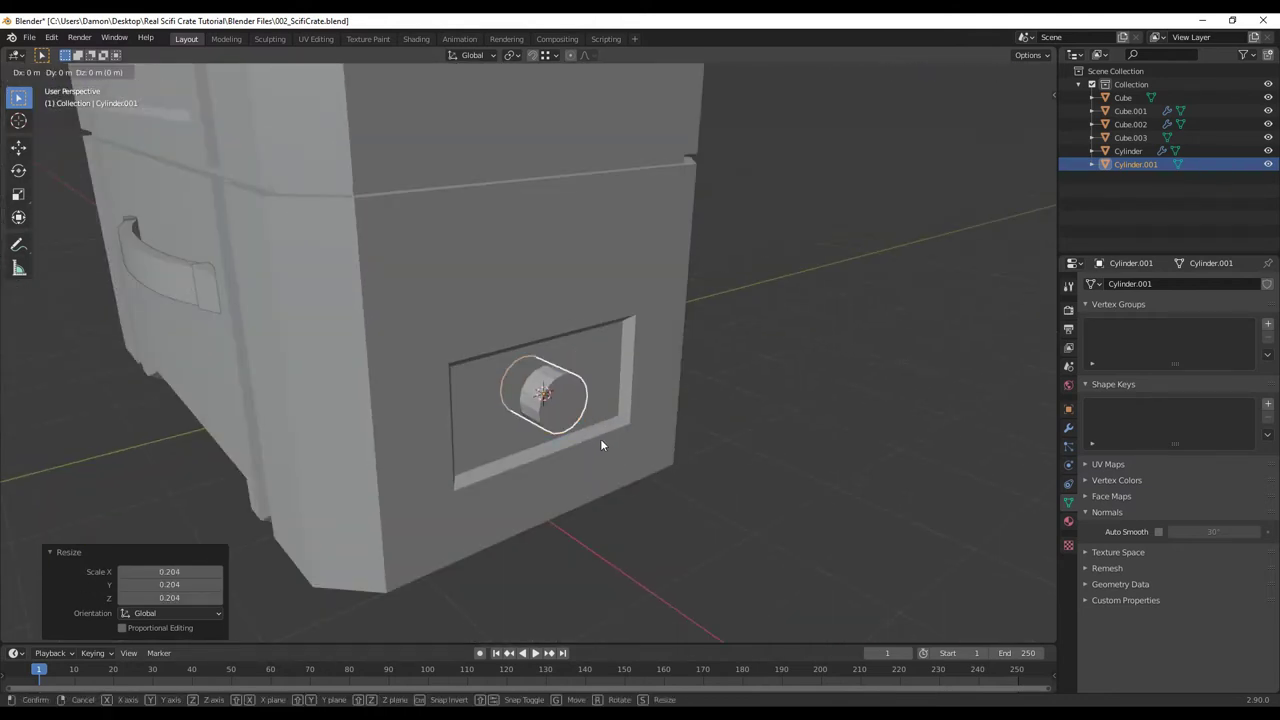
key("x")
left_click(701, 501)
middle_click_drag(710, 516, 632, 474)
Rotate the cylinder 90° about the Z axis so it lies parallel to the crate's short side
type("r")
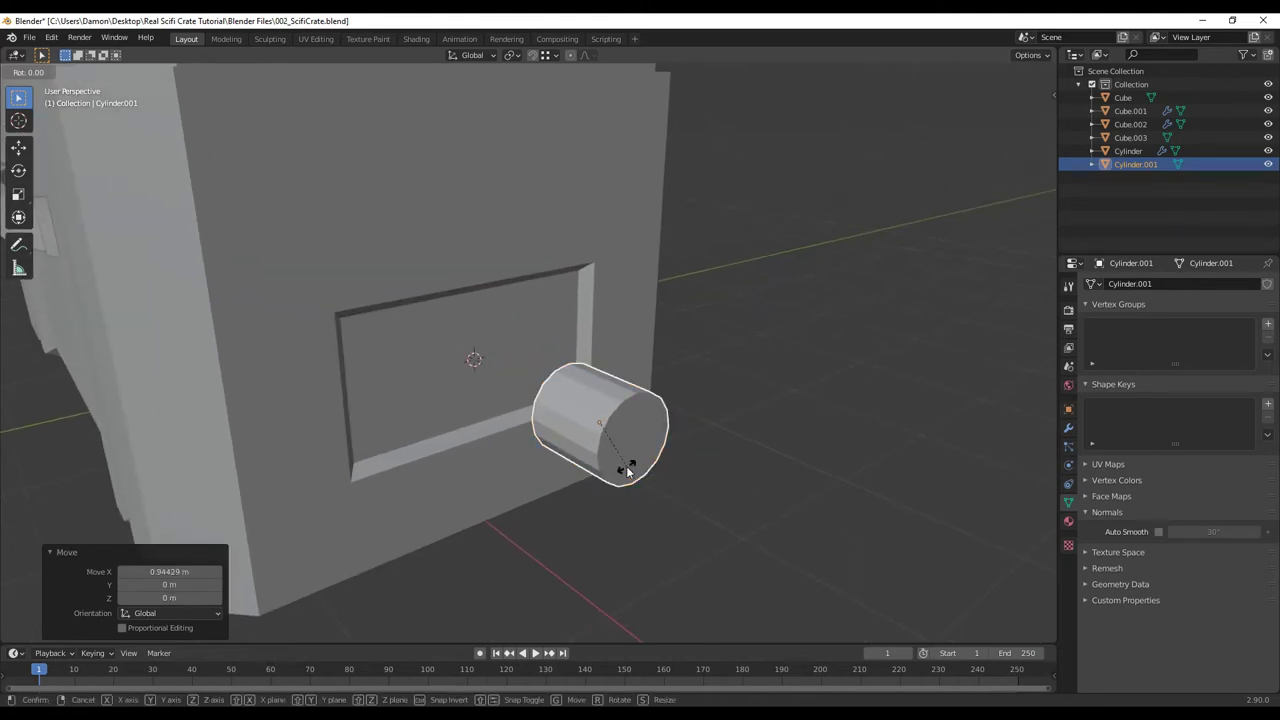
type("z")
type("90")
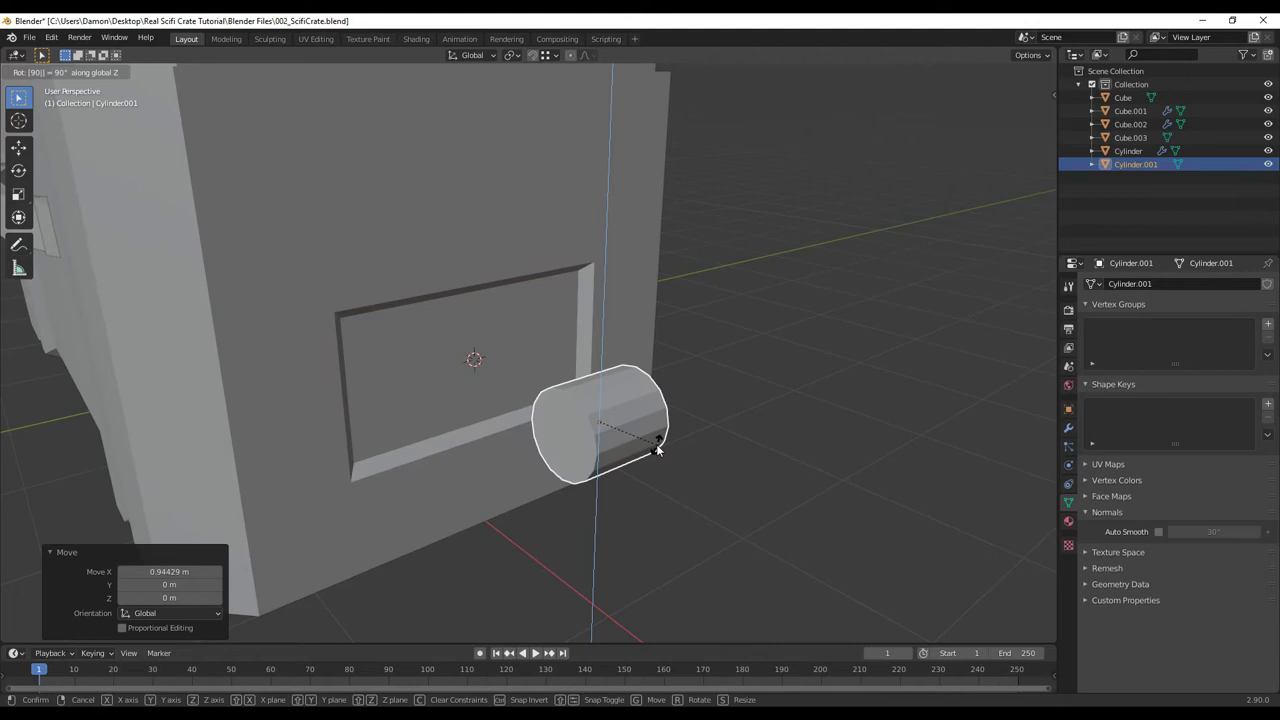
key("Return")
Scale the cylinder along the Y axis to about 0.285 to flatten it into a thin disc
middle_click_drag(650, 462, 611, 486)
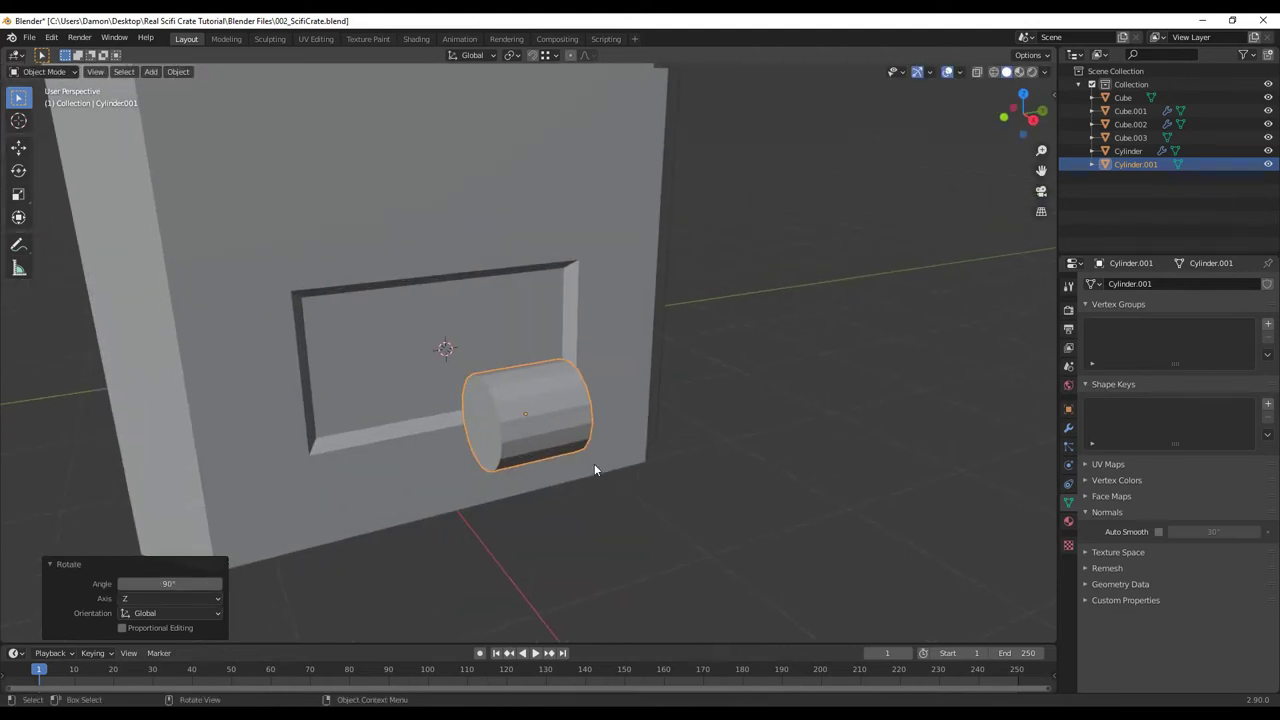
key("s")
key("y")
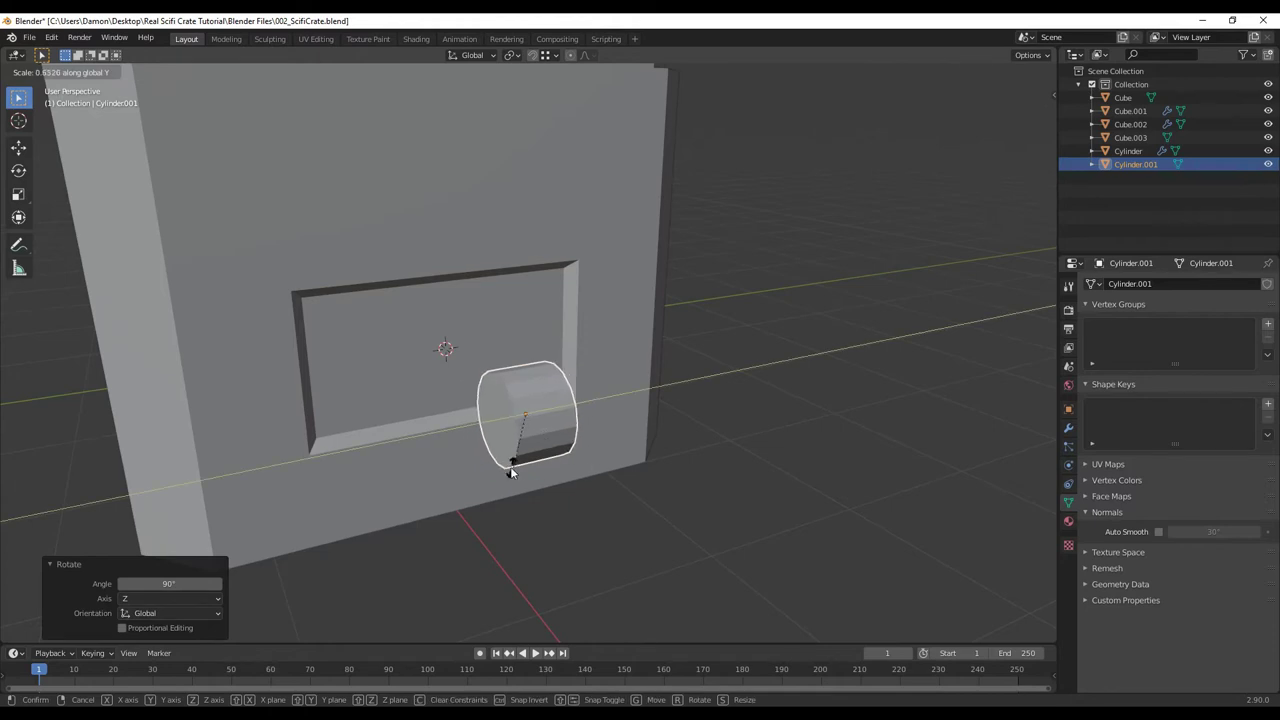
left_click(548, 430)
middle_click_drag(548, 422, 604, 455)
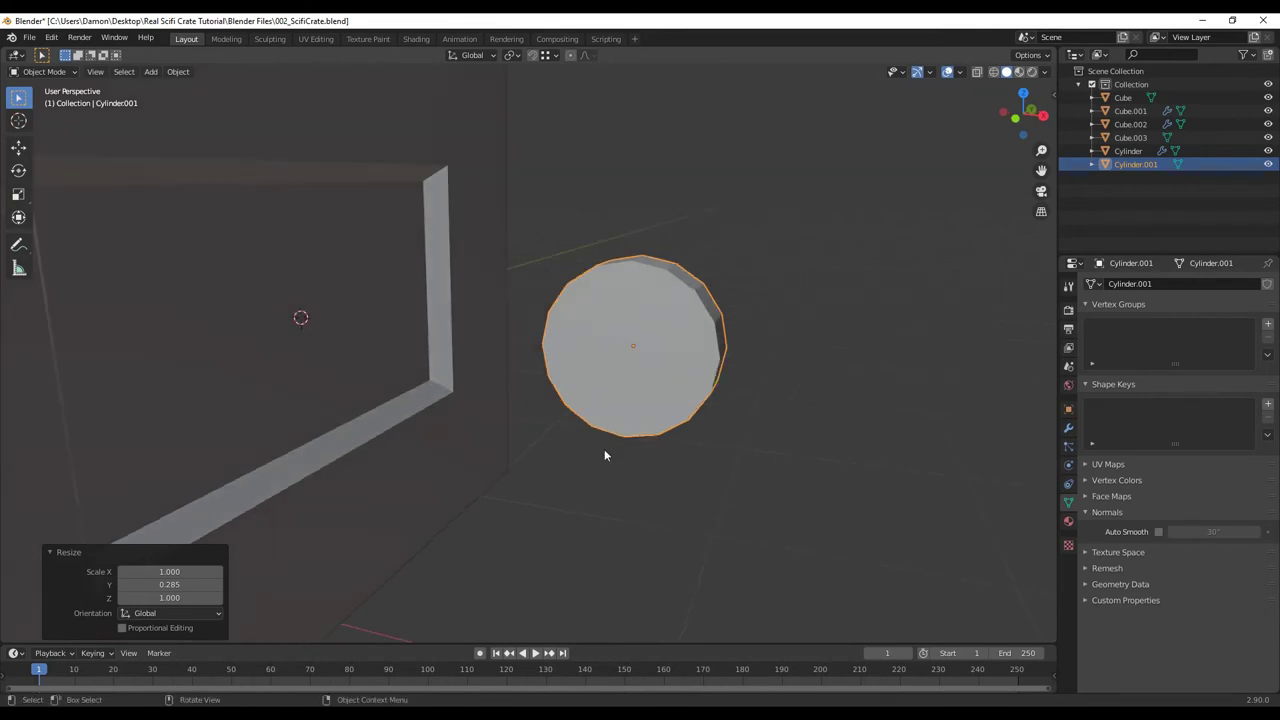
middle_click_drag(600, 318, 626, 390)
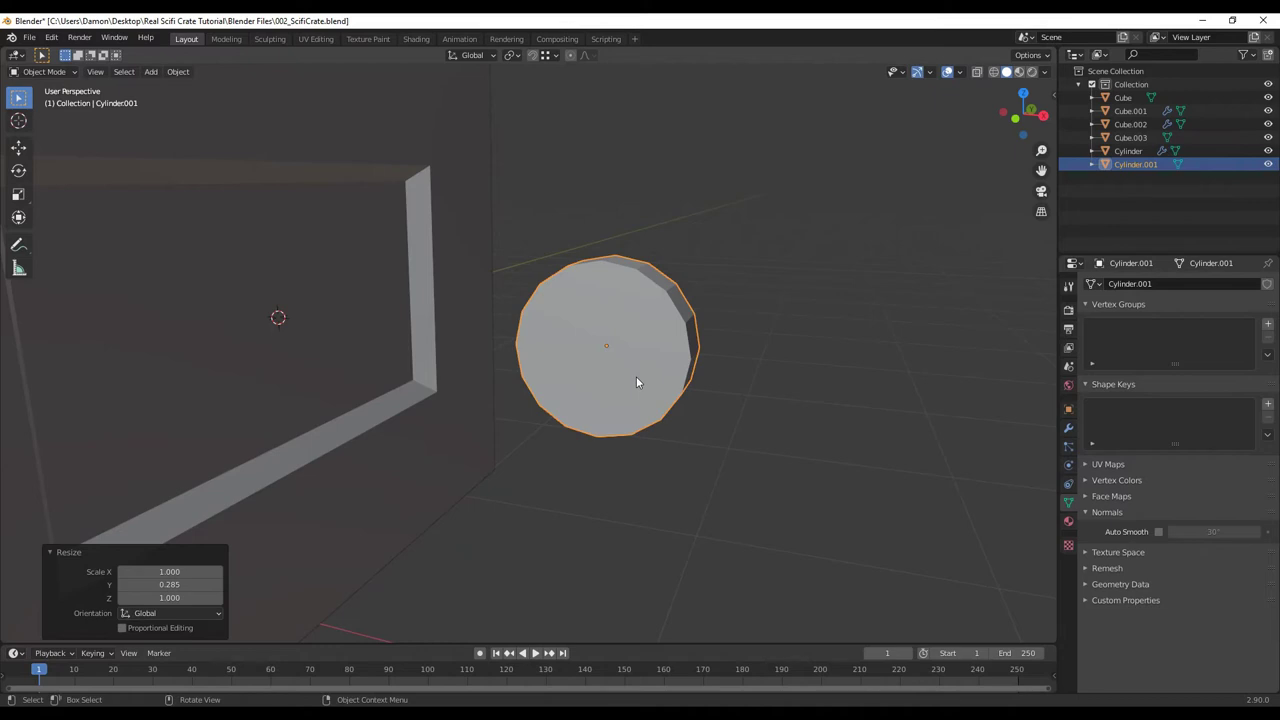
In Edit Mode from the front view, flatten the disc's crate-facing vertices into a straight line by scaling them to 0 along X
key("KP_1")
middle_click_drag(751, 340, 617, 457, "shift")
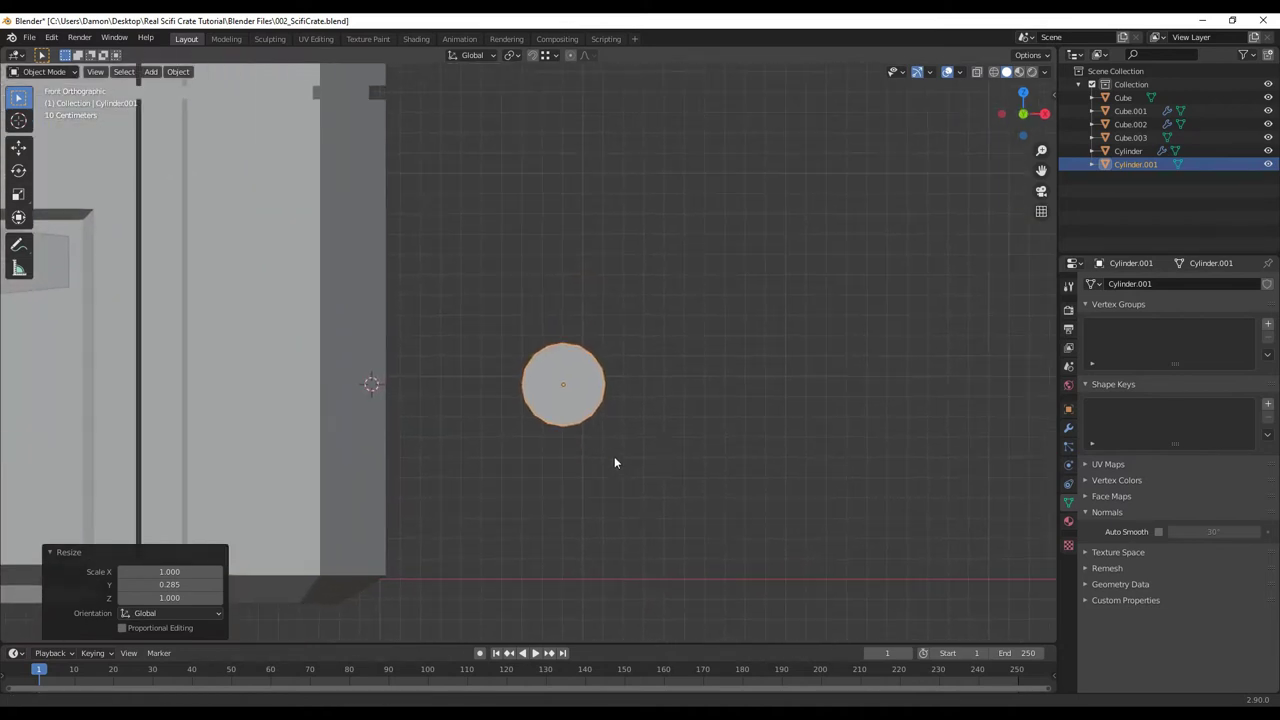
scroll(589, 432, "up", 5)
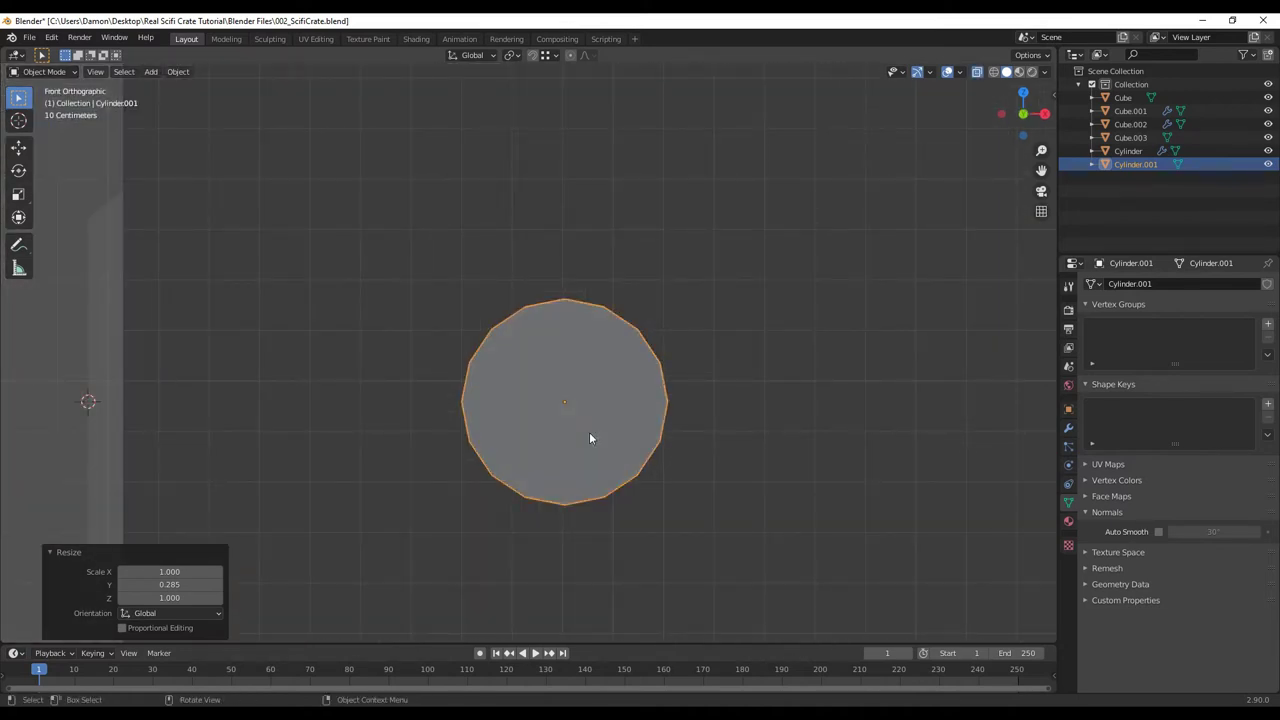
key("Tab")
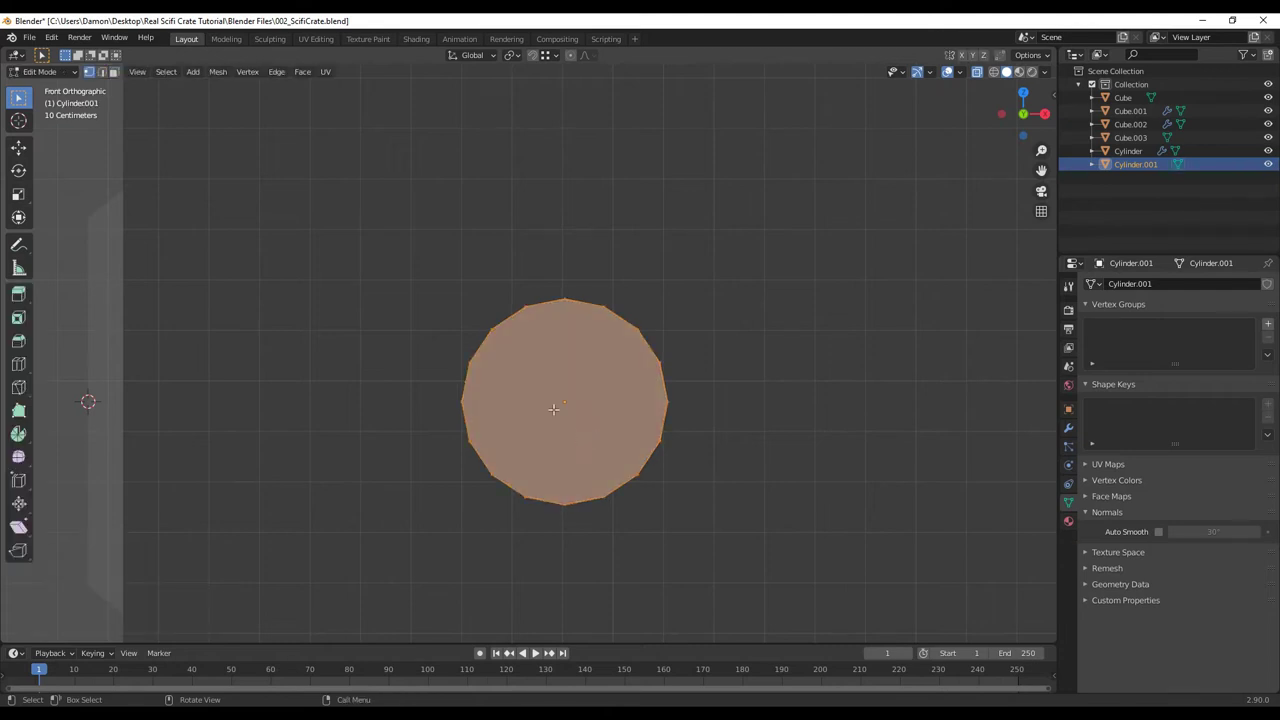
left_click_drag(373, 168, 546, 591)
key("s")
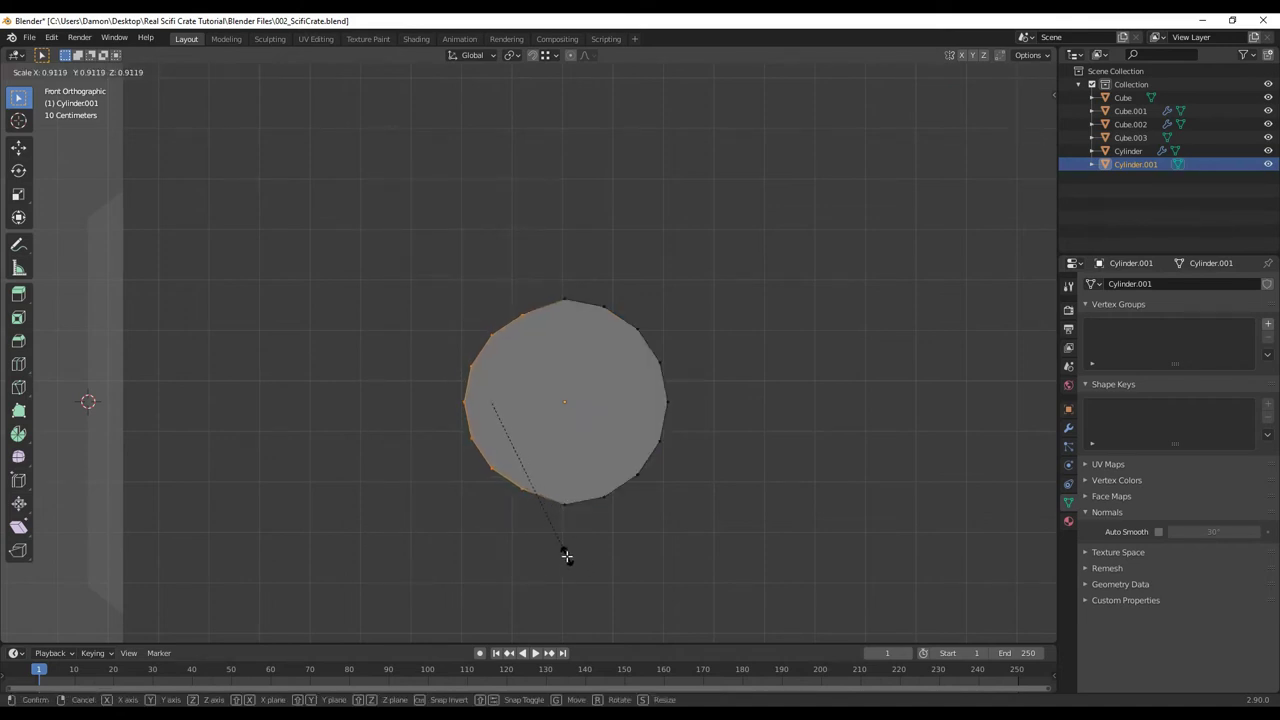
key("x")
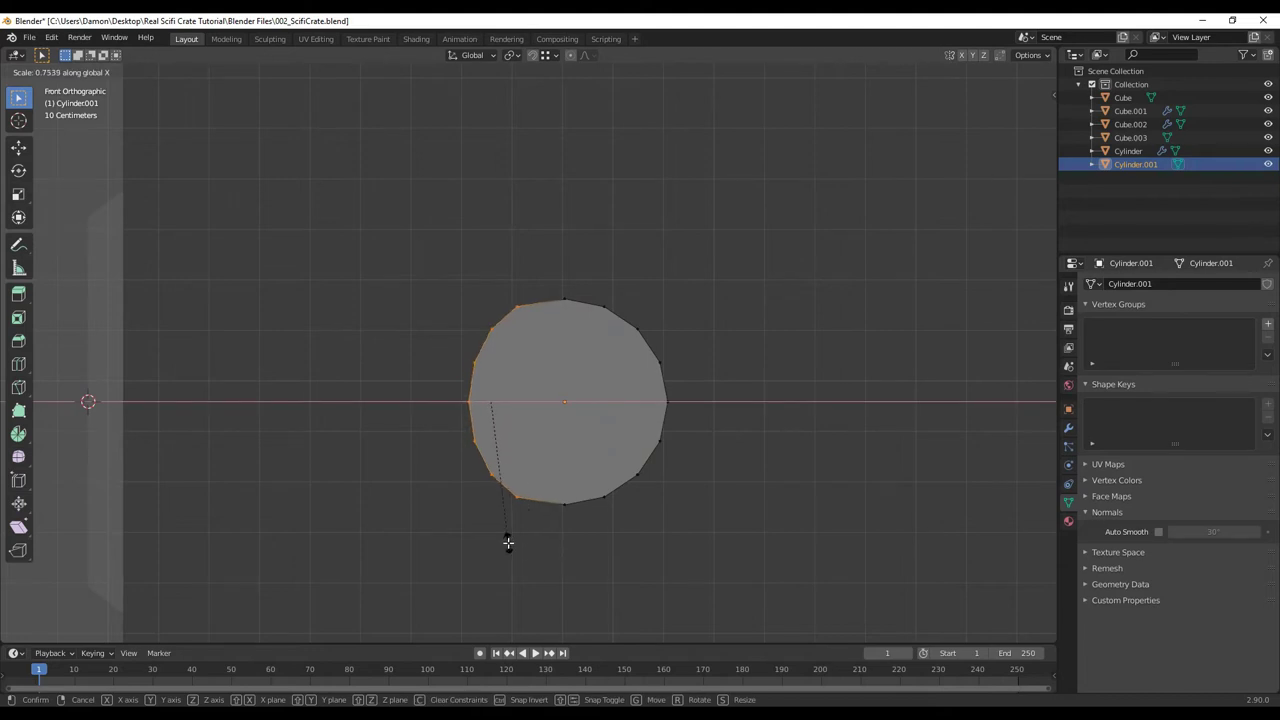
type("0")
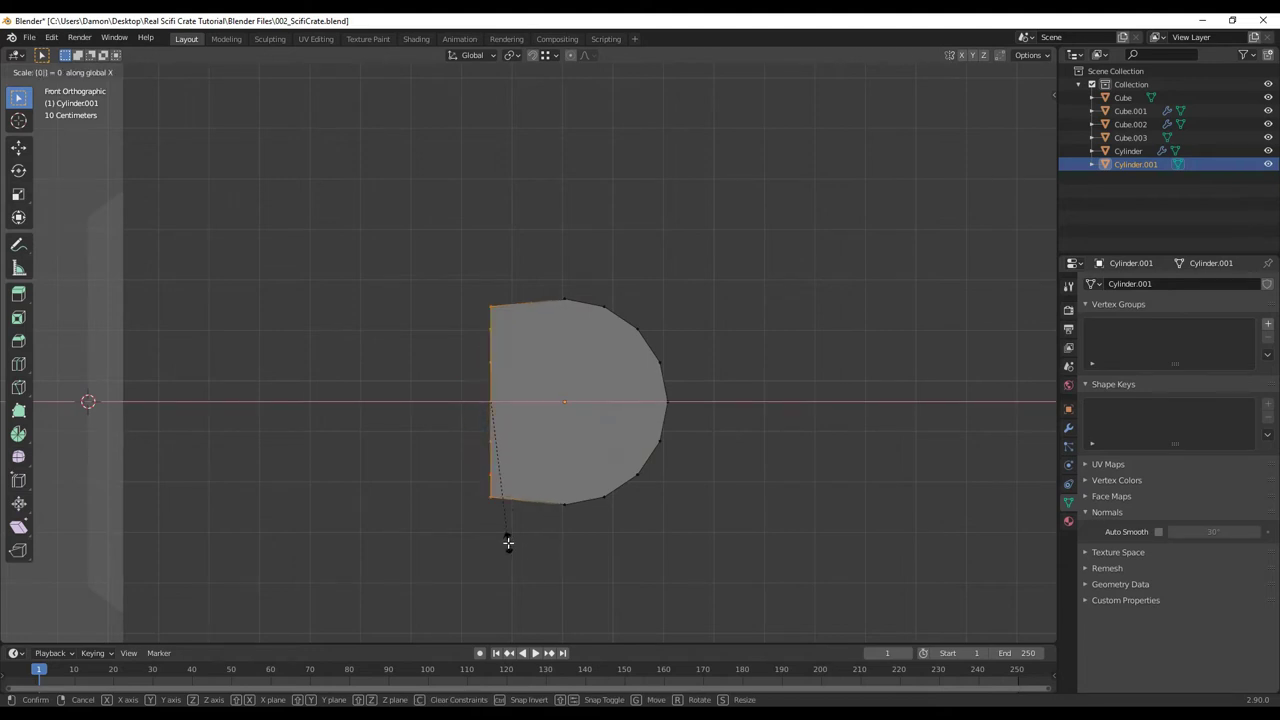
key("Return")
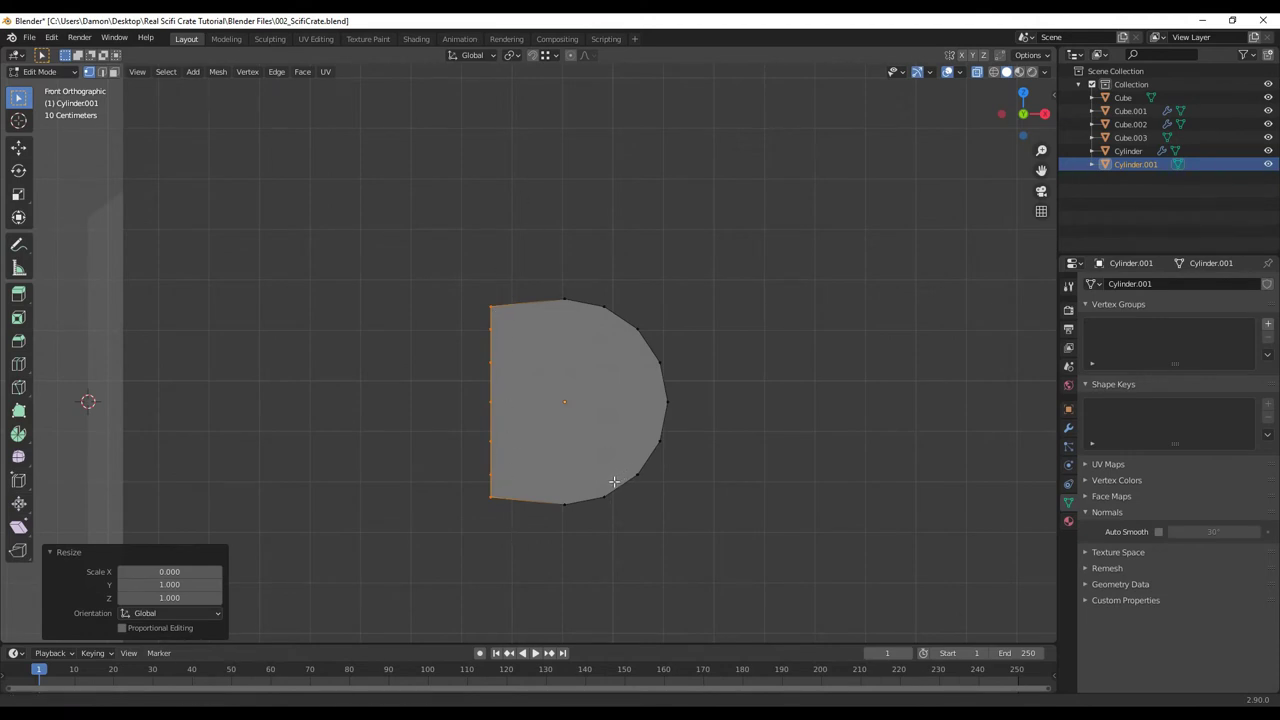
With vertex snapping, raise the flat side's upper corner vertices along Z to the height of the disc's topmost vertex
middle_click_drag(616, 480, 599, 500, "shift")
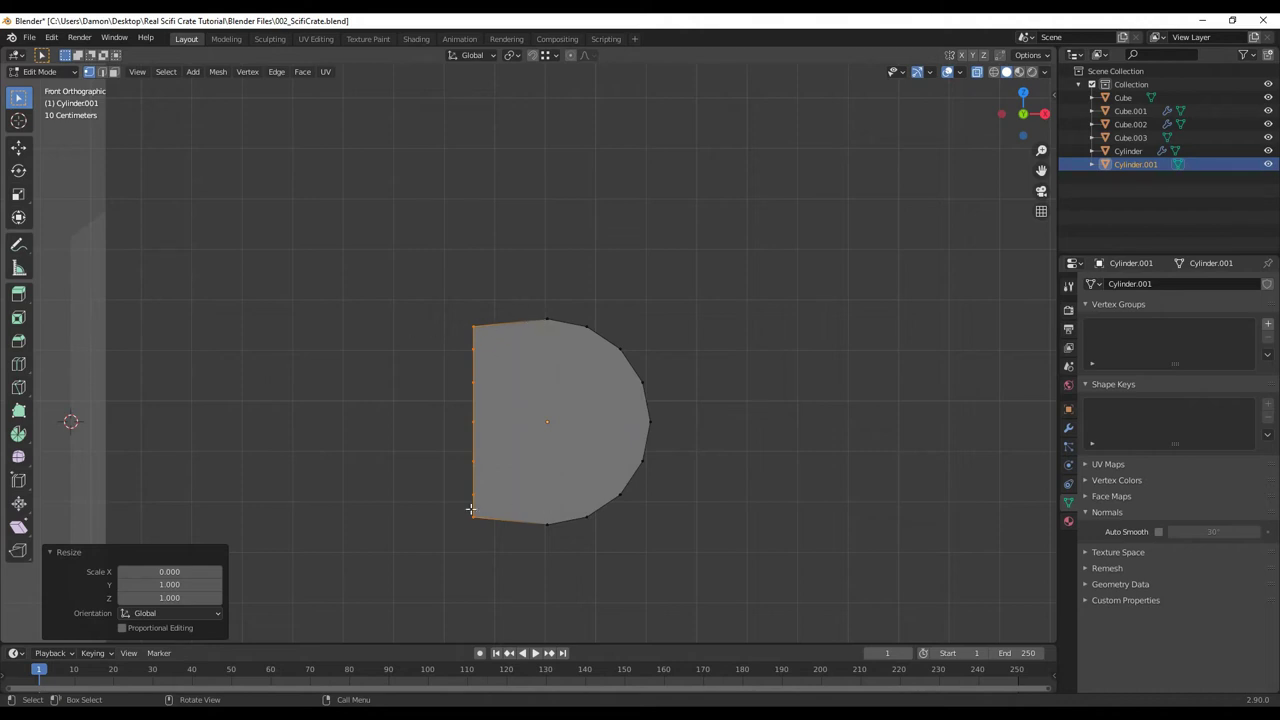
left_click_drag(451, 291, 497, 340)
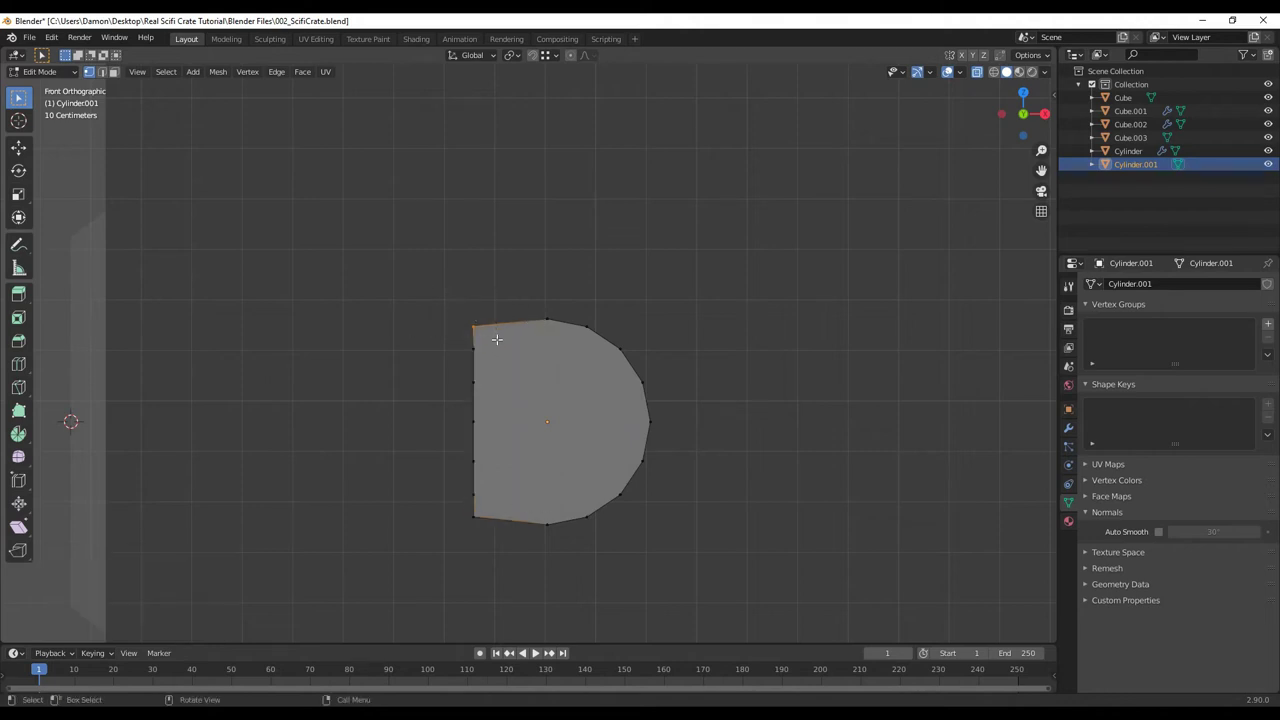
left_click(548, 56)
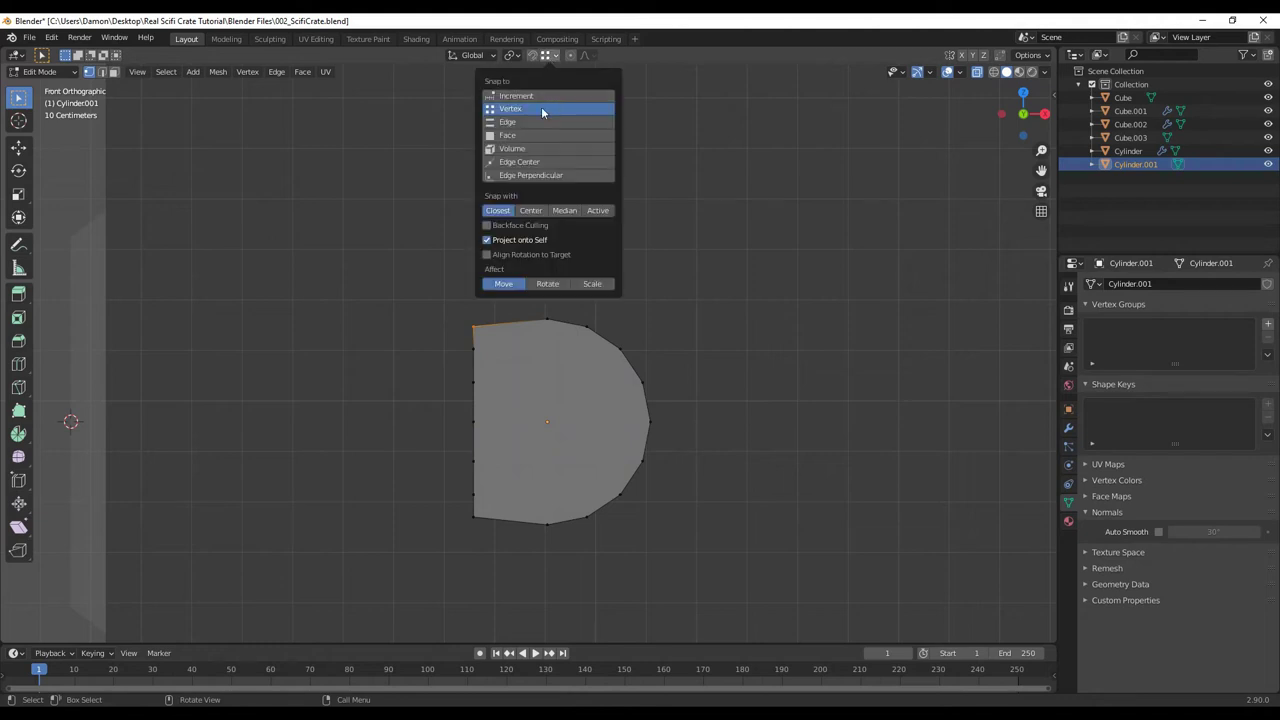
left_click_drag(449, 293, 492, 336)
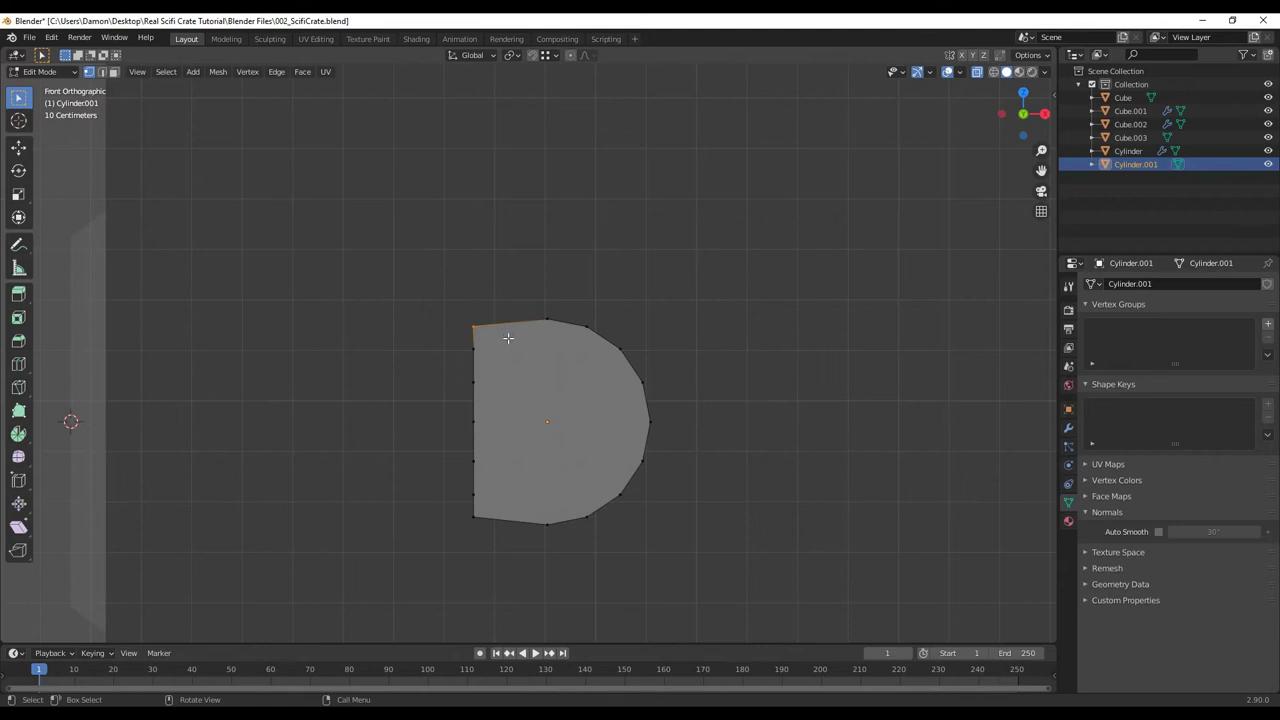
key("g")
key("z")
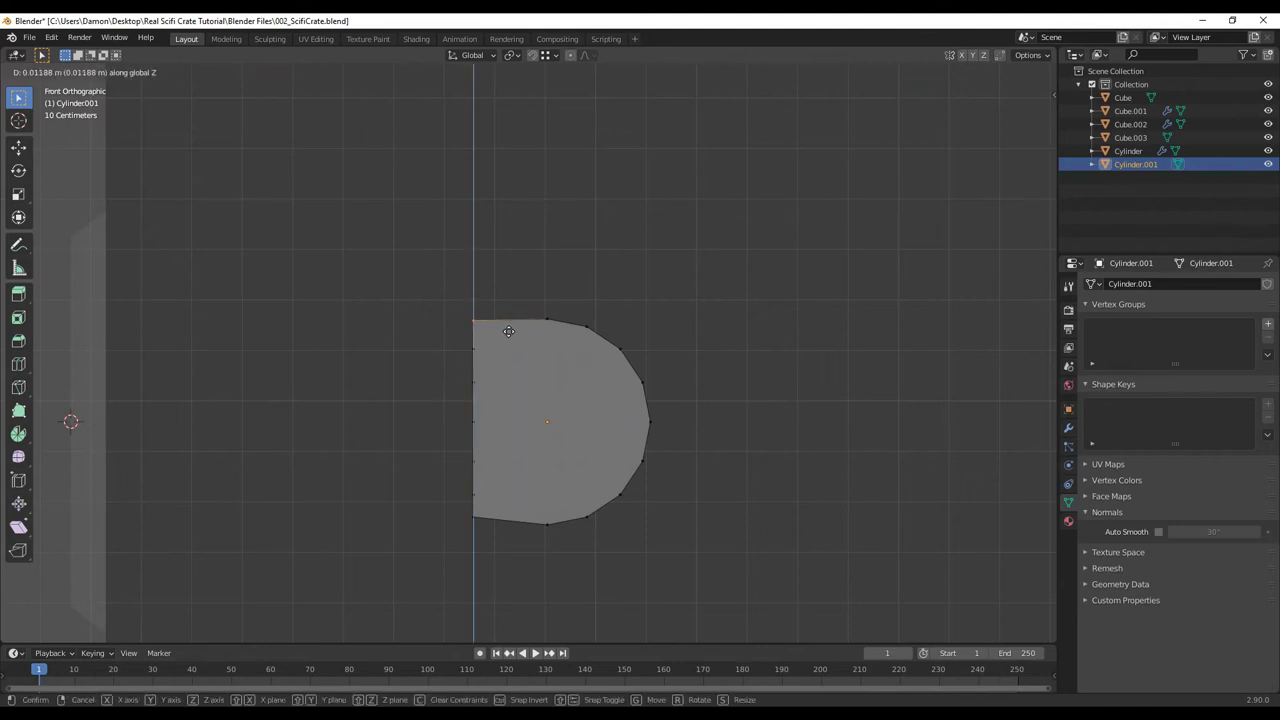
key("ctrl")
left_click(548, 318)
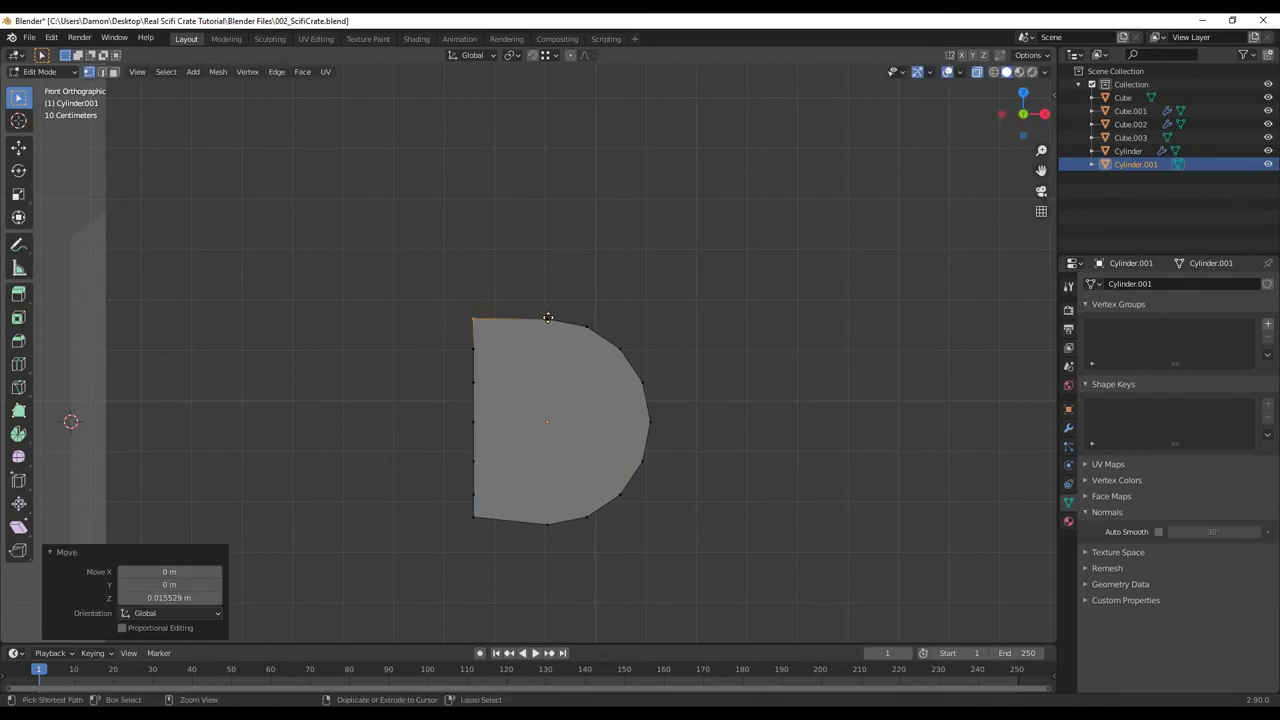
Lower the flat side's bottom corner vertices along Z, snapping them level with the disc's lowest vertex
left_click(480, 519)
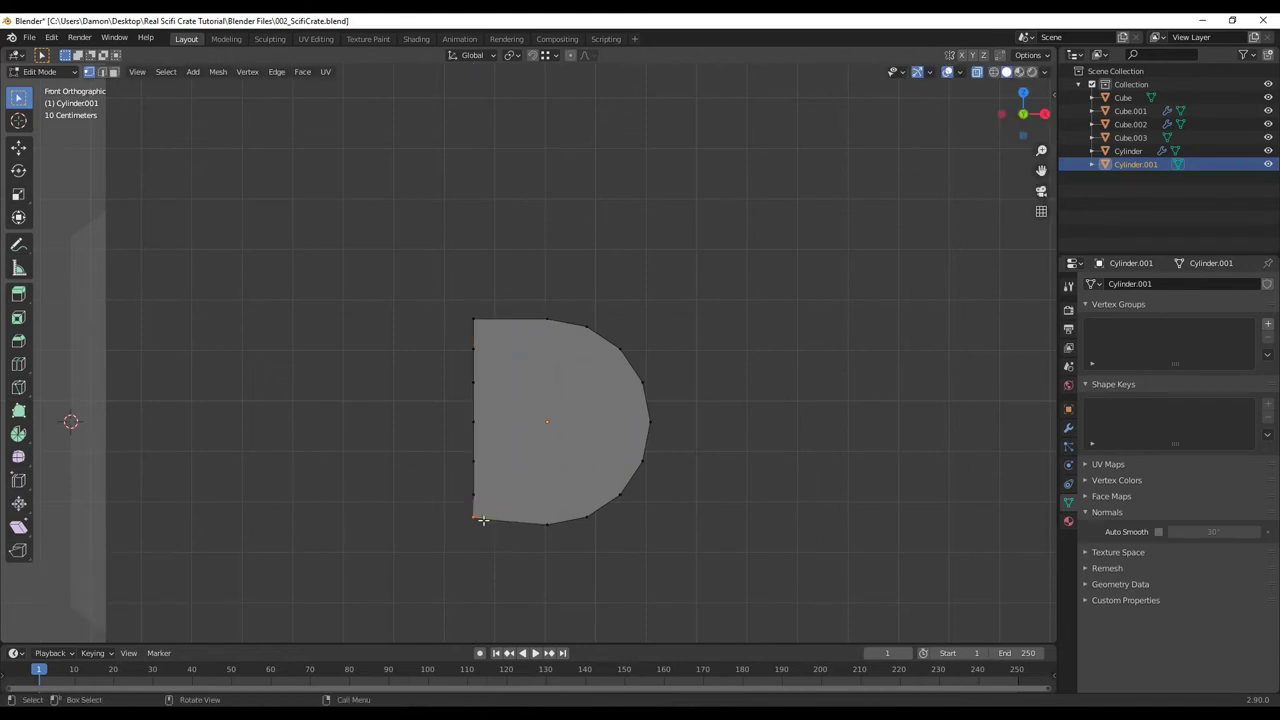
key("g")
key("z")
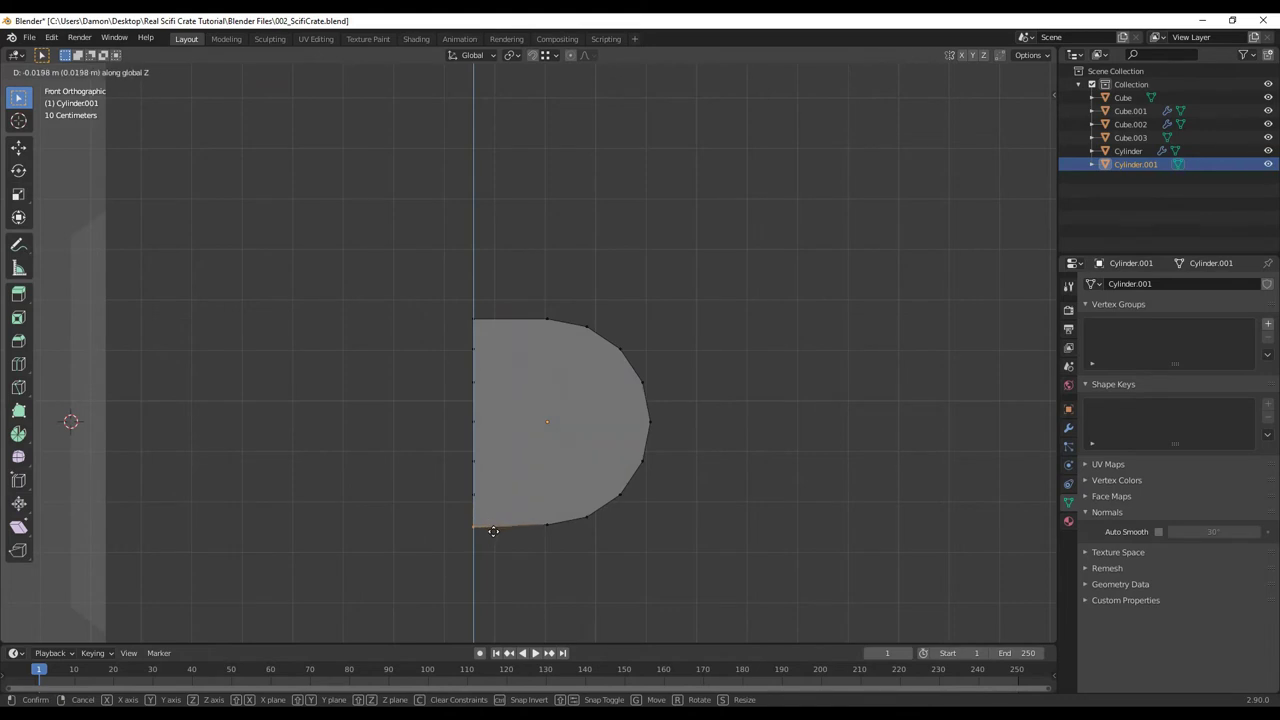
key("ctrl")
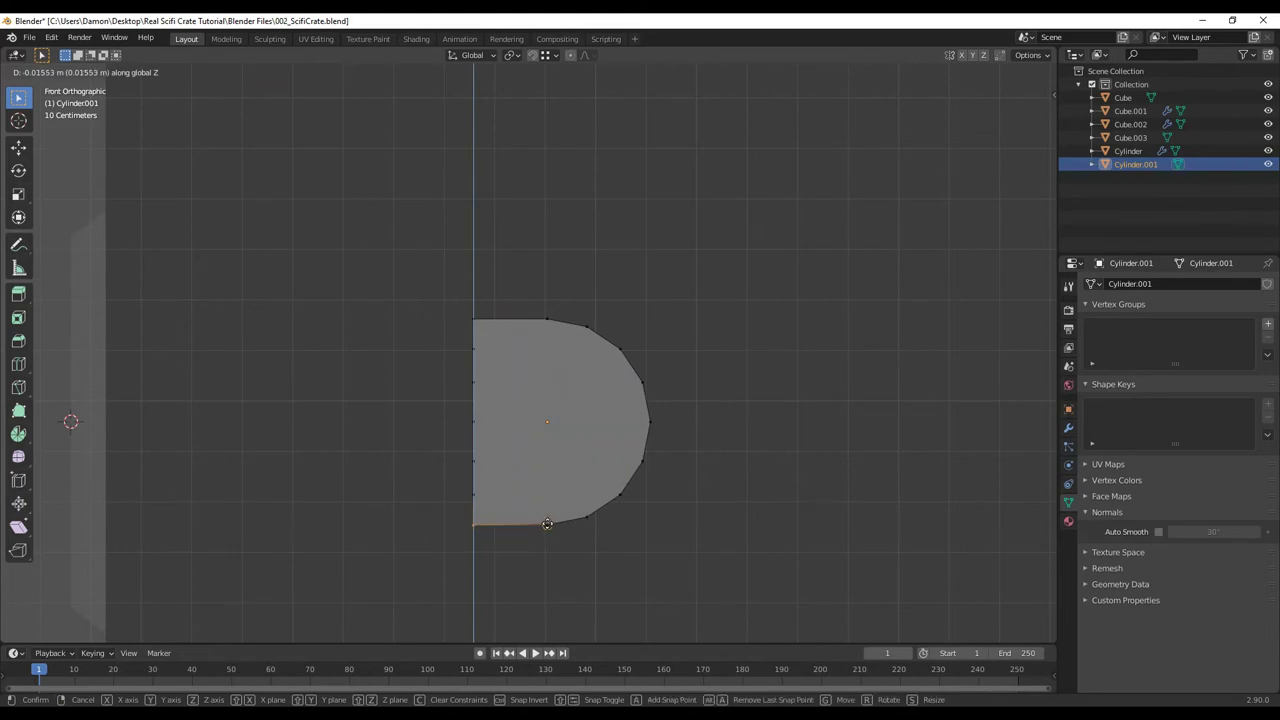
left_click(547, 524)
left_click(643, 517)
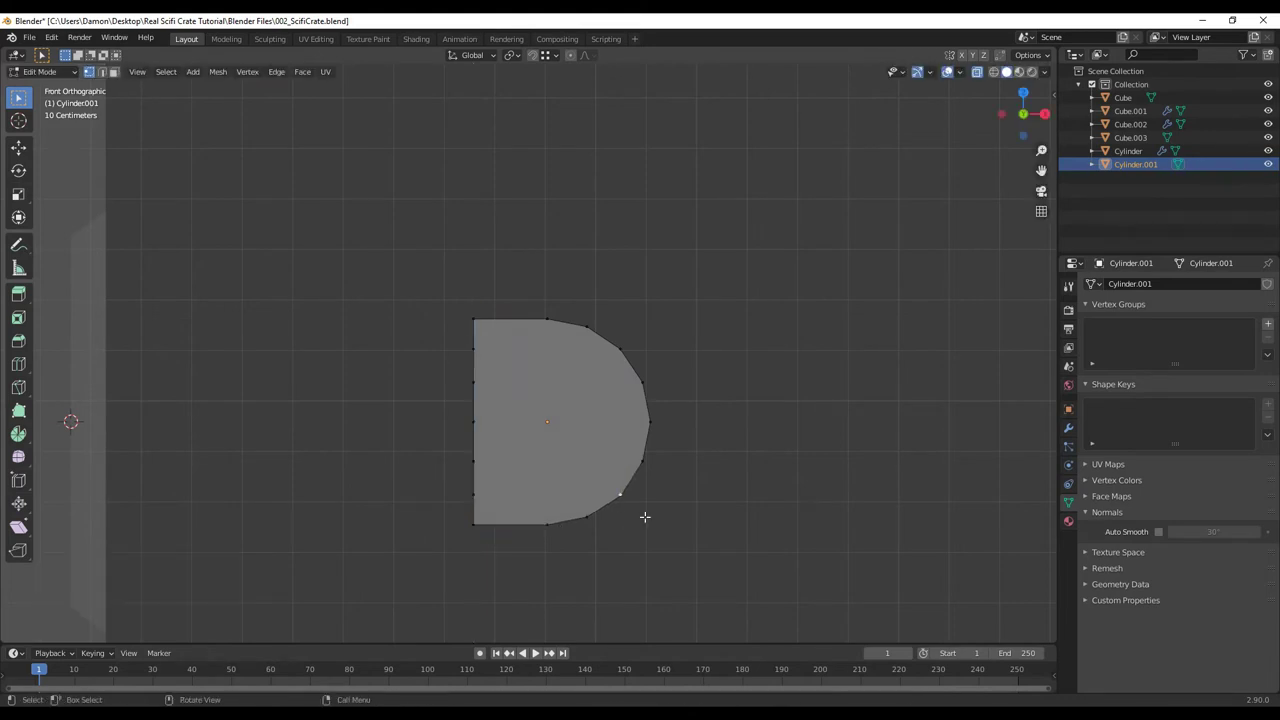
Dissolve the leftover crosswise edges on the flat face of the half-disc
scroll(606, 500, "down", 5)
middle_click_drag(594, 501, 553, 470)
scroll(543, 462, "up", 2)
key("2")
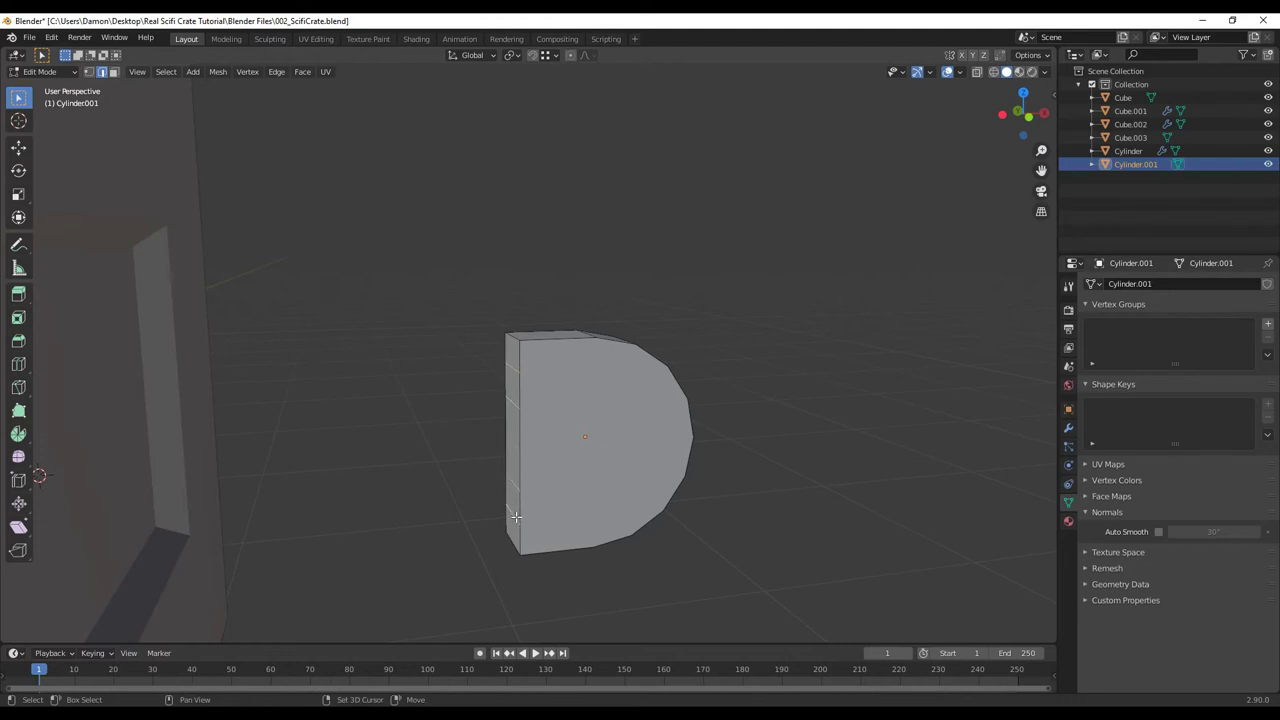
key("x")
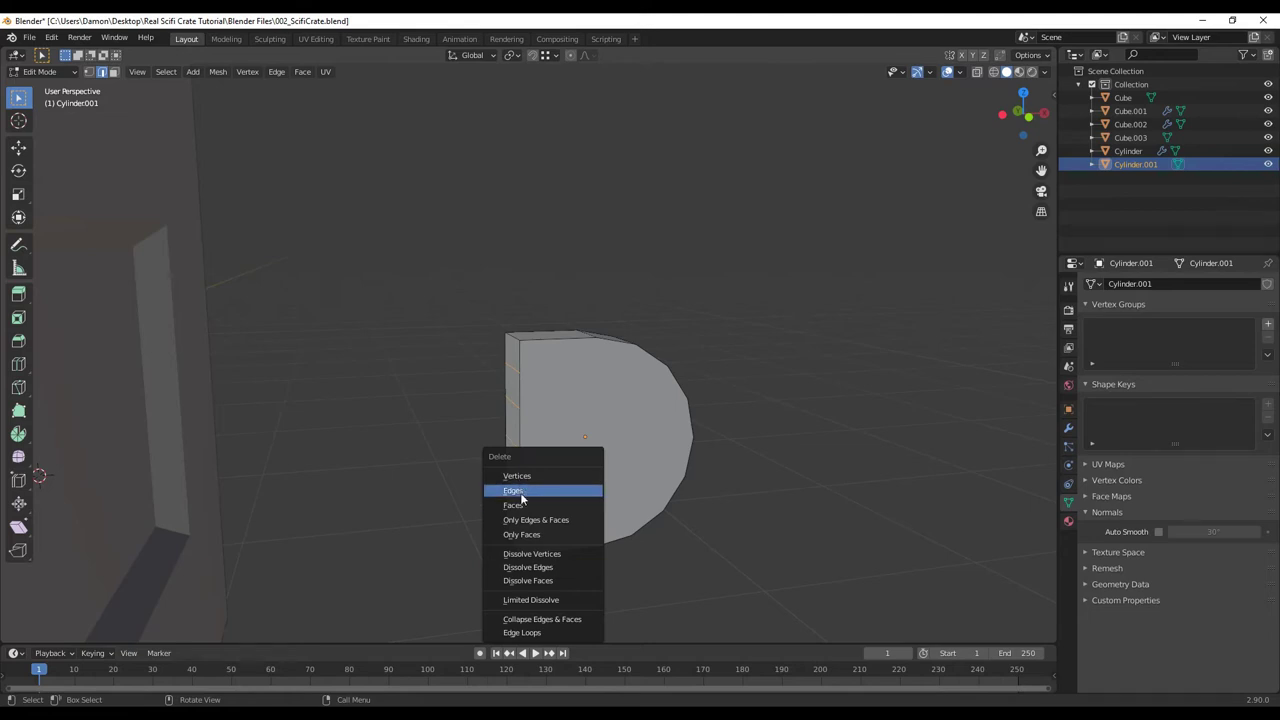
left_click(513, 491)
middle_click_drag(515, 491, 543, 471)
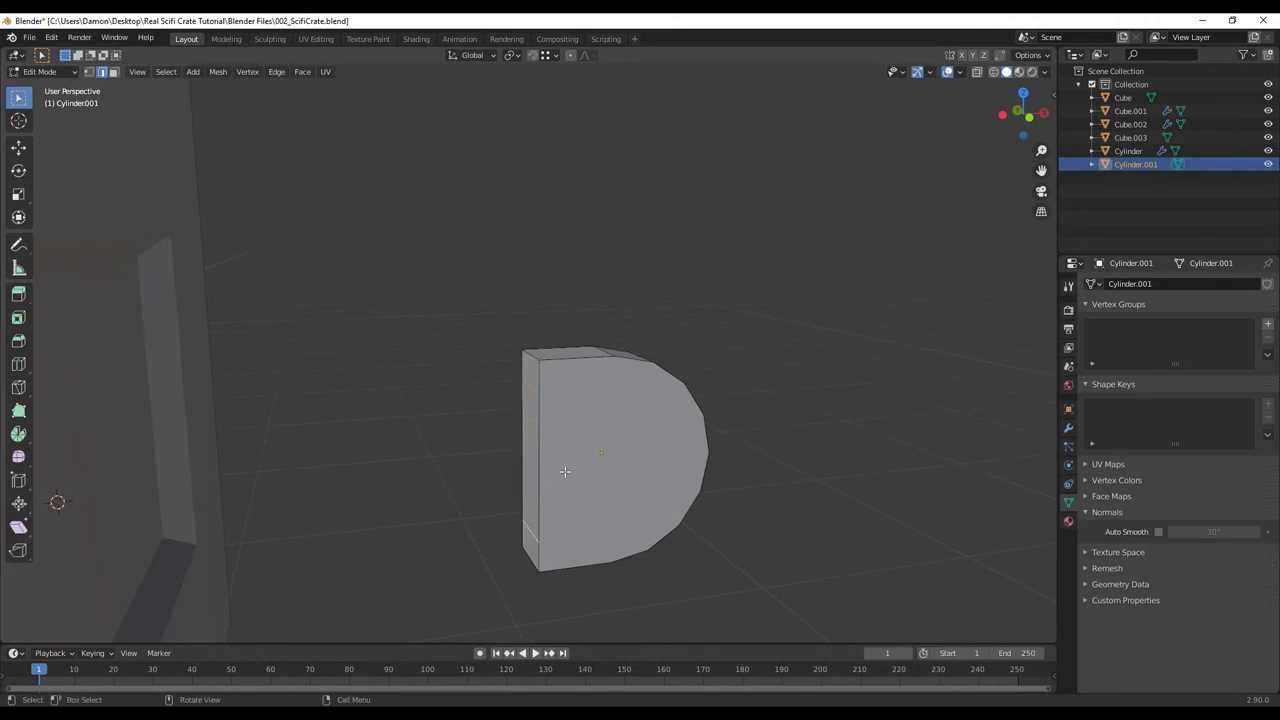
key("x")
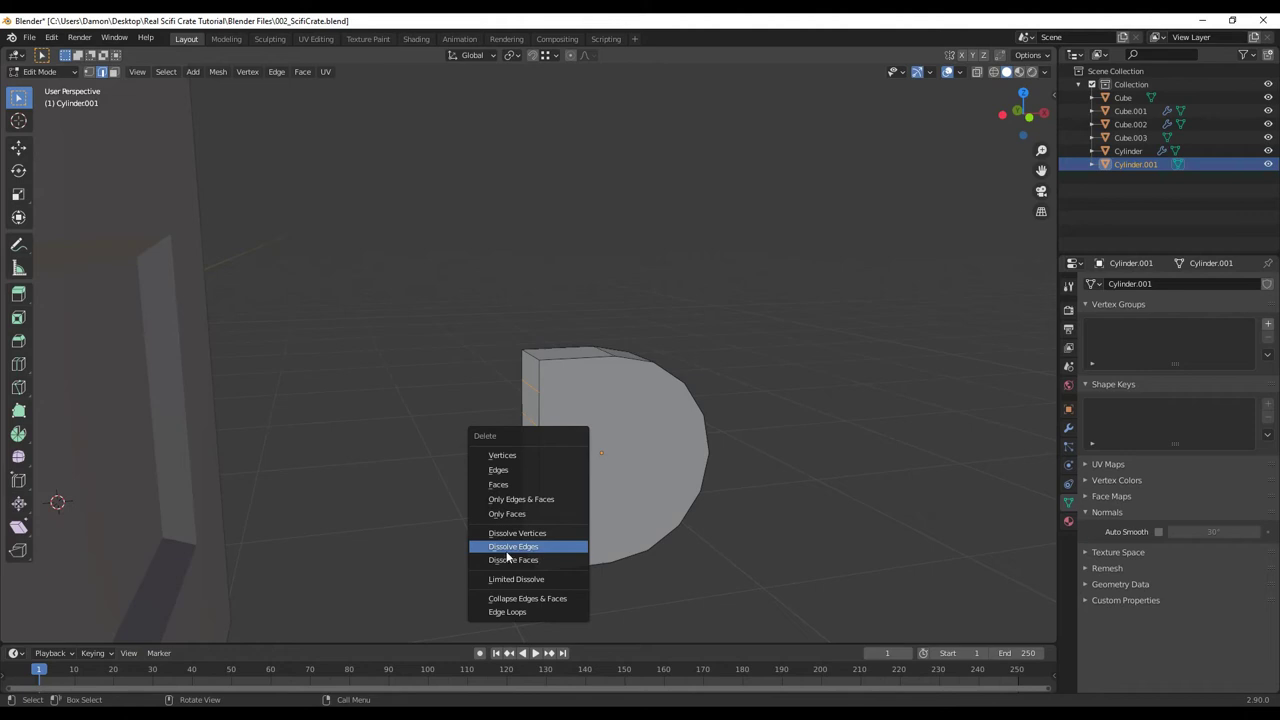
left_click(513, 547)
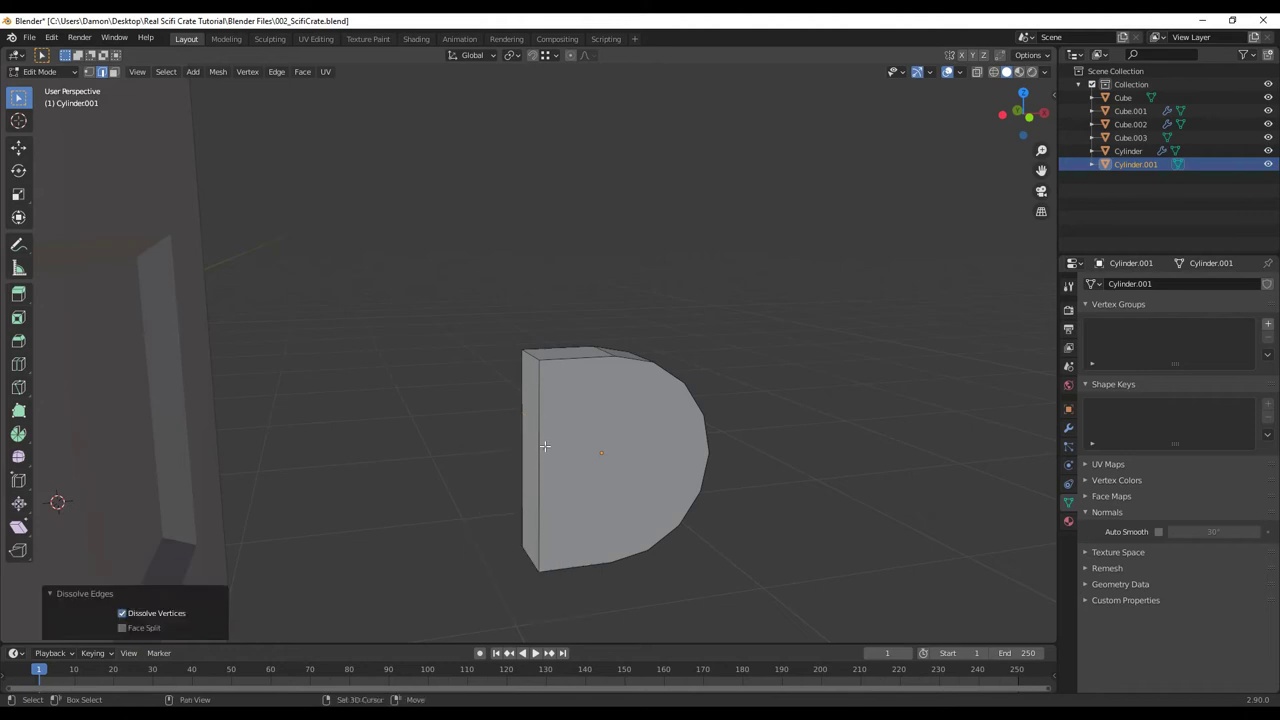
In Object Mode, move the half-disc about -0.805 m along X so it sits in the side recess
middle_click_drag(543, 443, 574, 350, "shift")
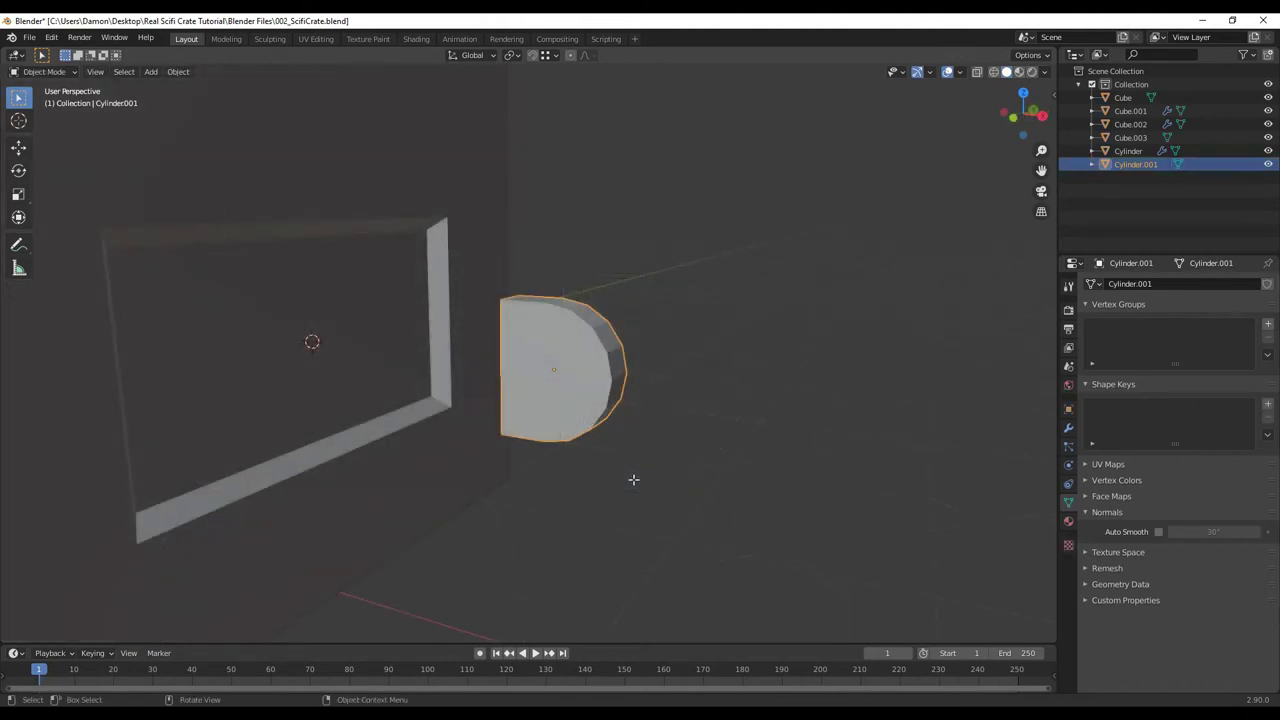
left_click(670, 436)
left_click(600, 428)
middle_click_drag(600, 428, 615, 358, "shift")
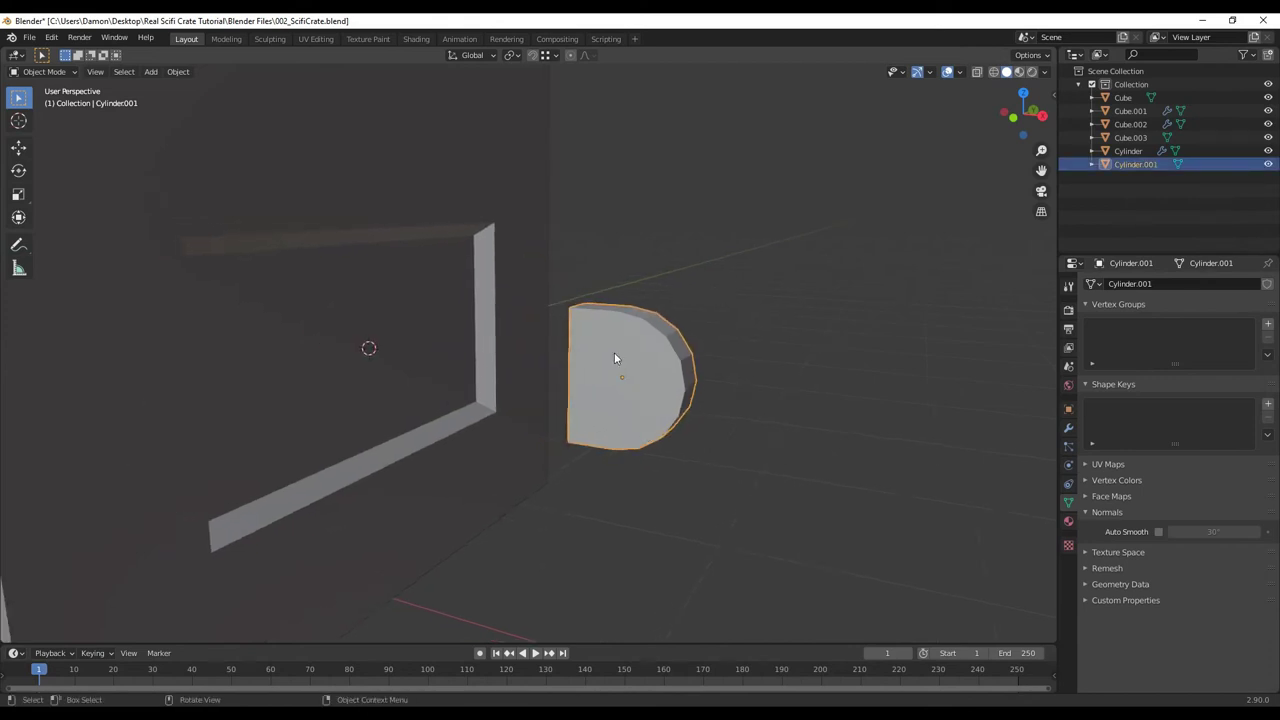
key("g")
key("x")
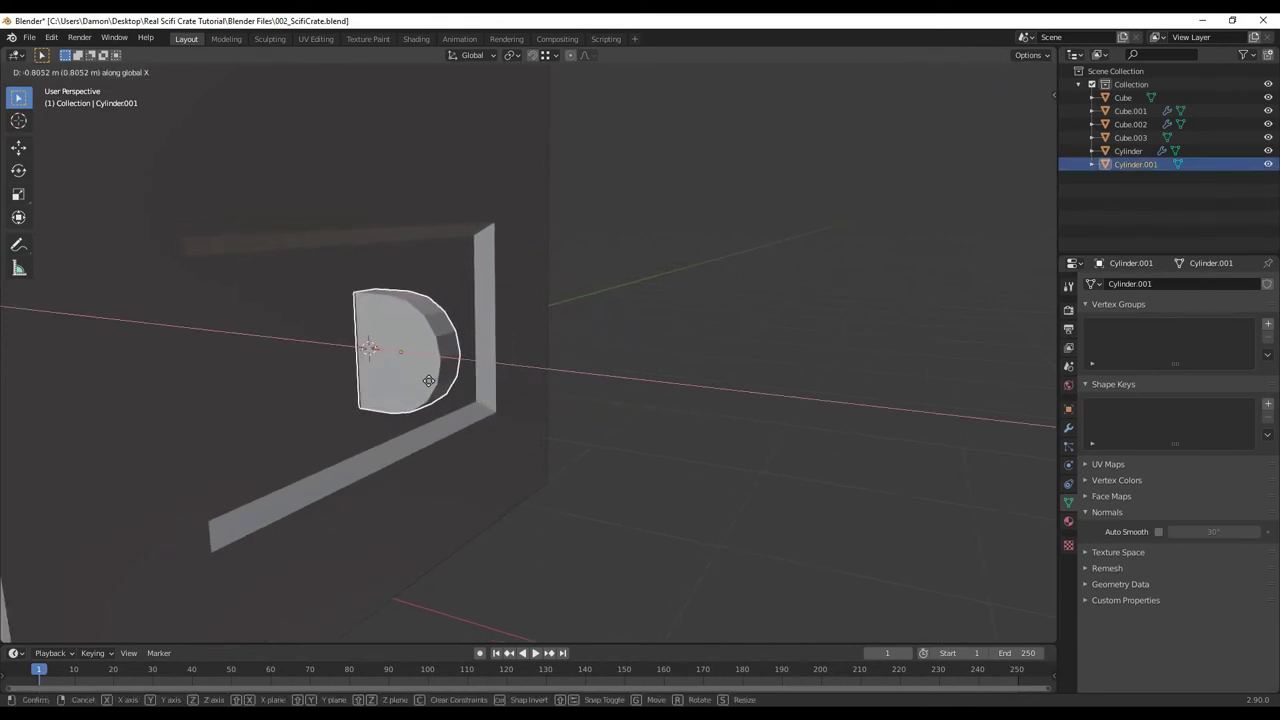
left_click(429, 381)
Move the half-disc about -0.599 m along Y, close to the recess's front end
middle_click_drag(429, 381, 704, 433)
scroll(704, 433, "up", 2)
scroll(579, 428, "up", 3)
middle_click_drag(579, 428, 618, 431)
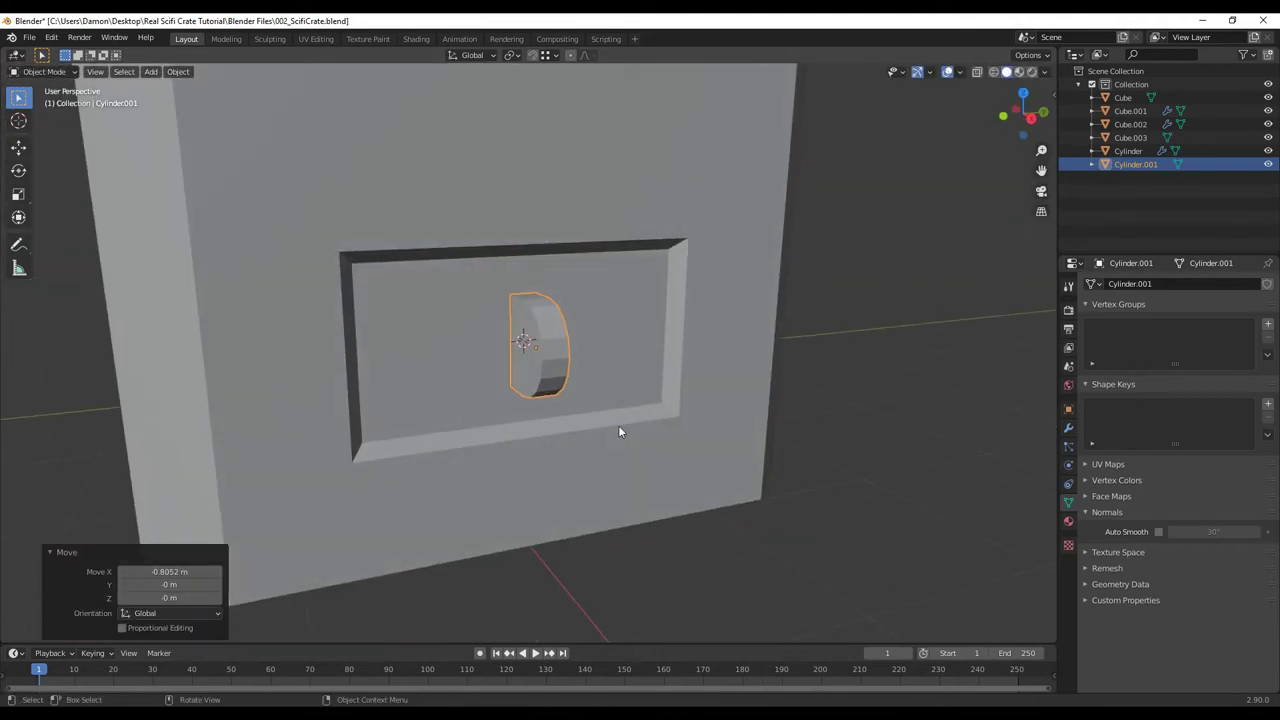
key("g")
key("y")
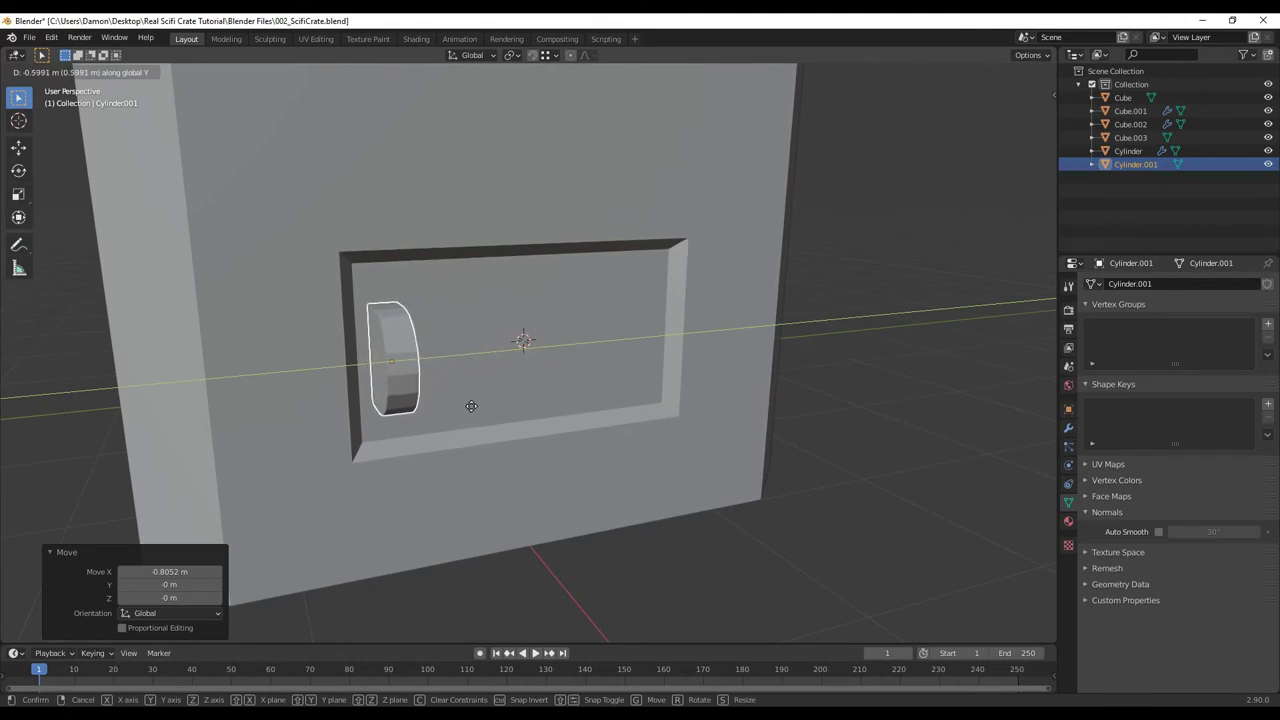
left_click(488, 420)
Raise the half-disc about 0.121 m along Z and scale it uniformly to about 0.754
middle_click_drag(488, 421, 520, 419)
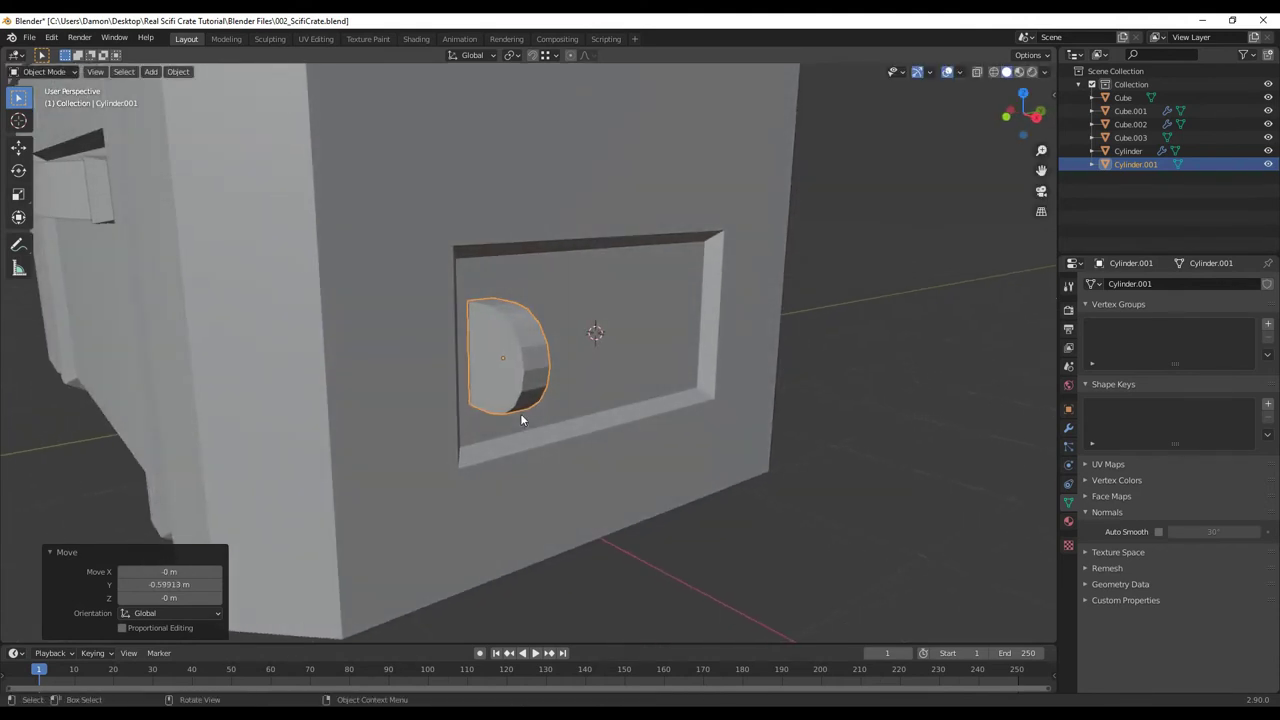
key("g")
key("z")
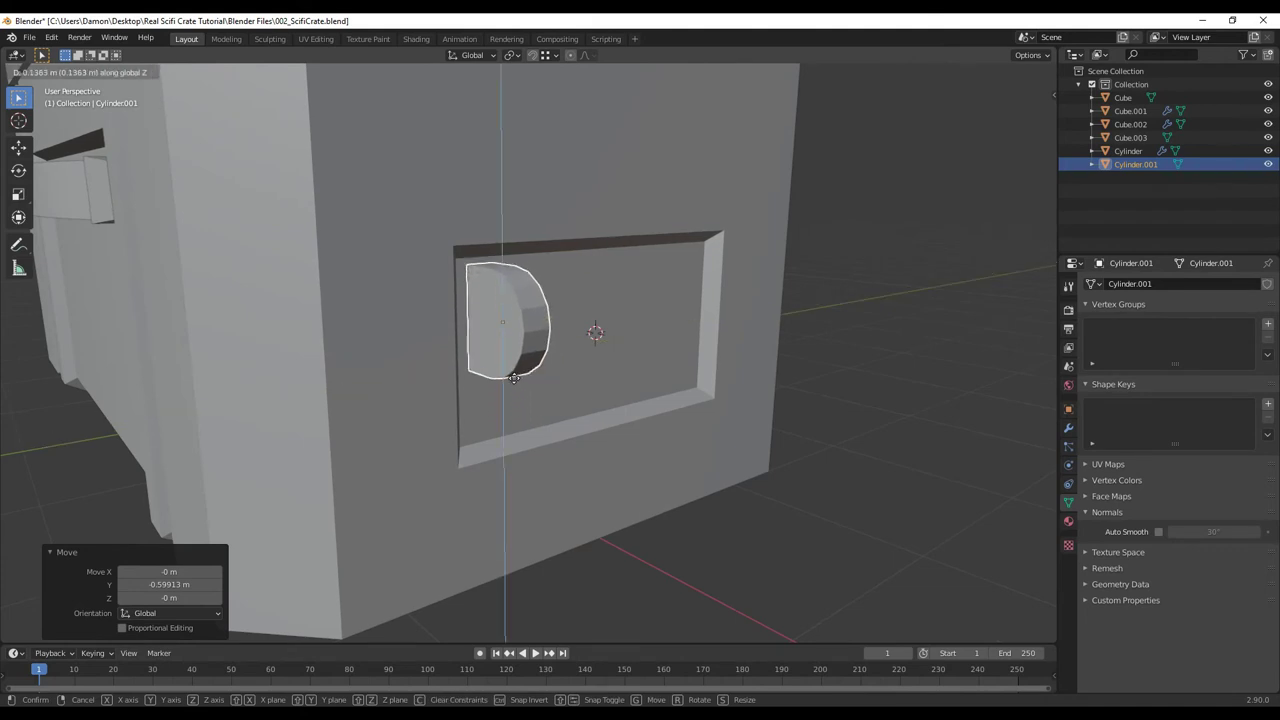
left_click(513, 381)
key("s")
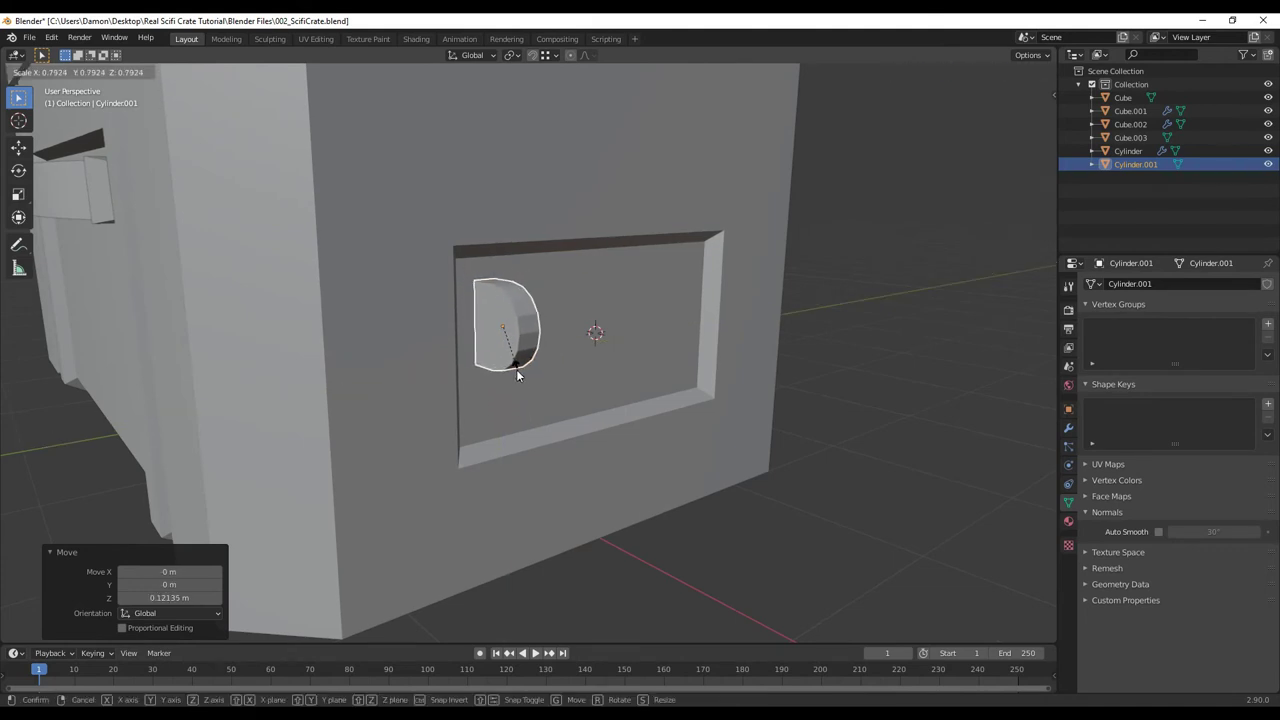
left_click(516, 368)
middle_click_drag(516, 370, 521, 416)
scroll(521, 416, "up", 3)
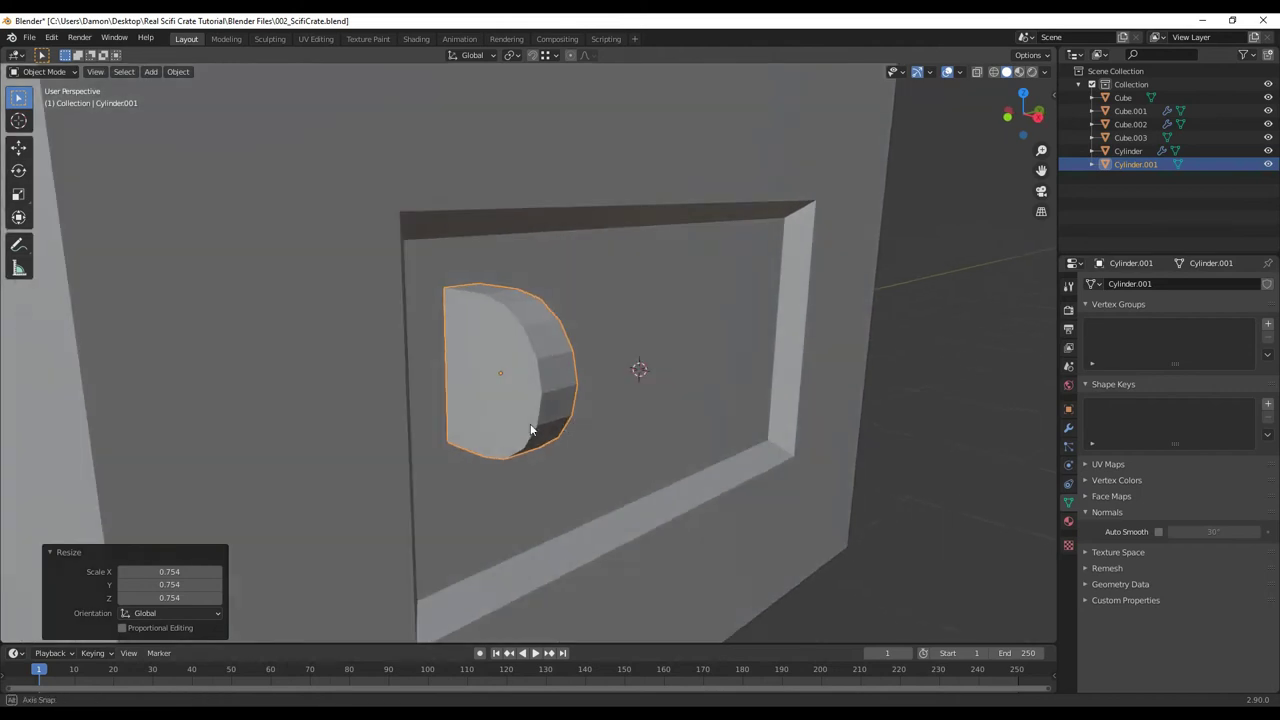
Move the half-disc about -0.033 m along X into the recess and raise it about 0.03 m along Z
key("g")
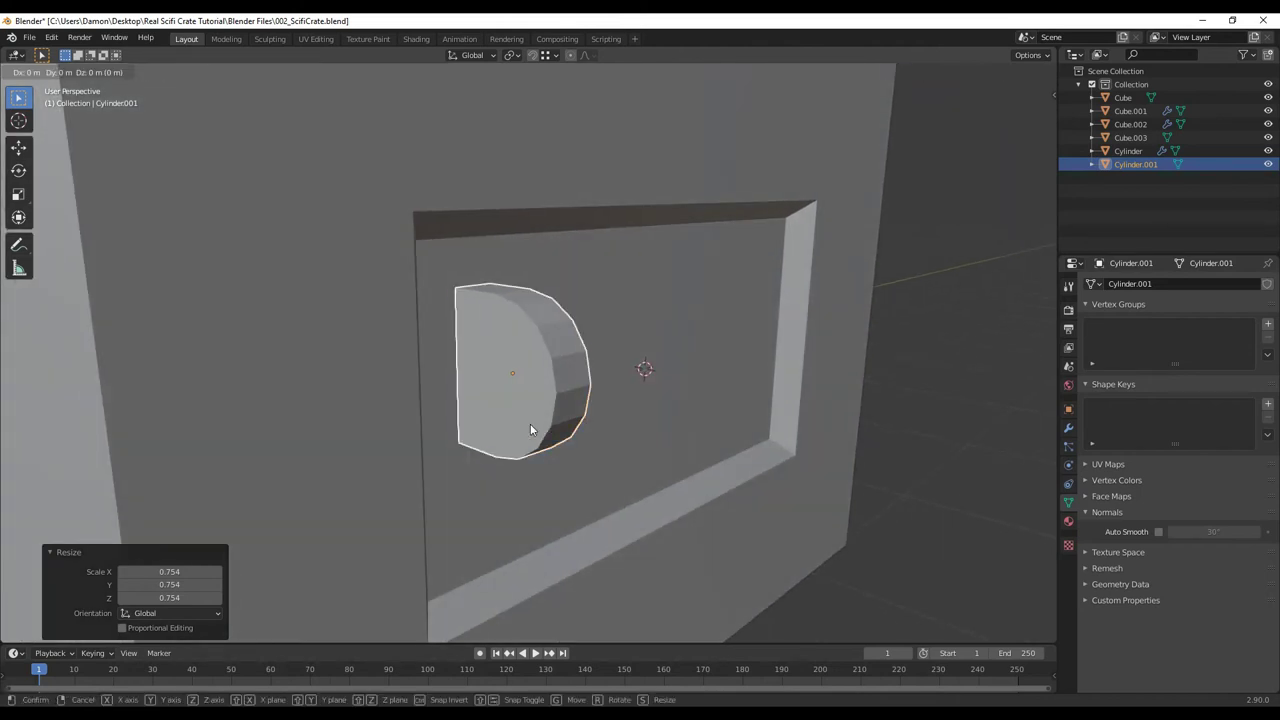
key("y")
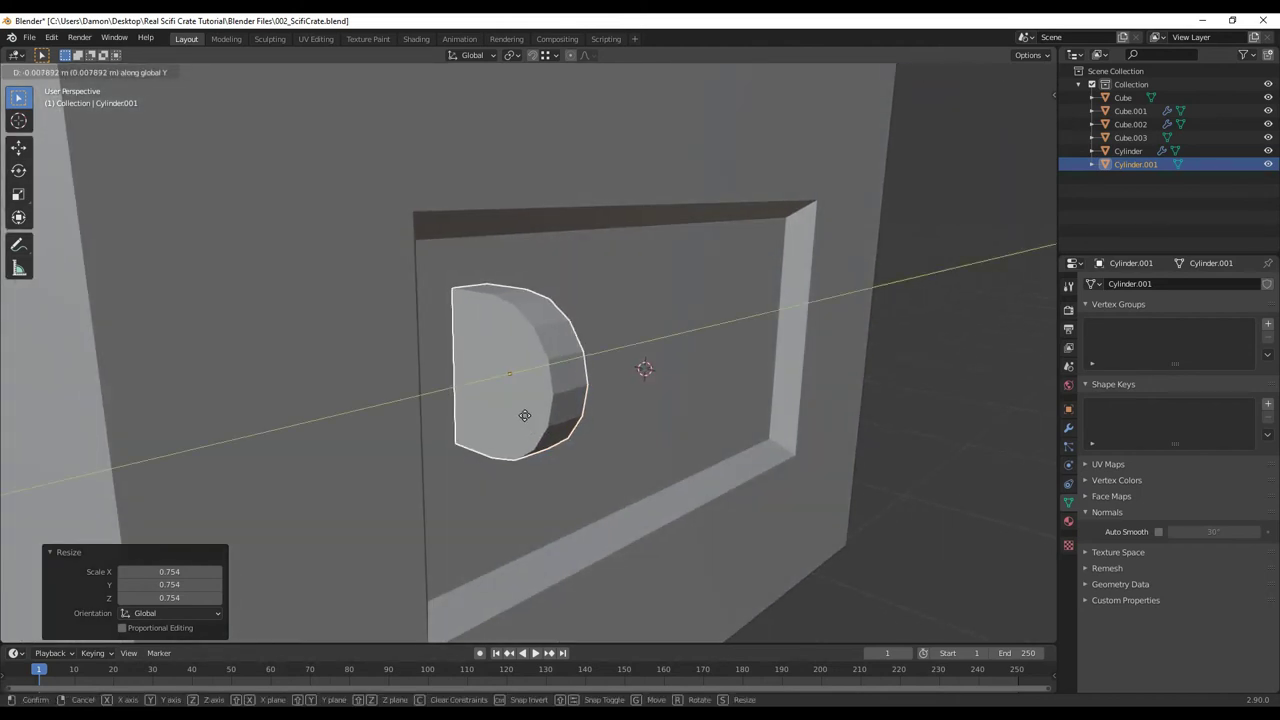
key("x")
left_click(518, 408)
key("g")
key("z")
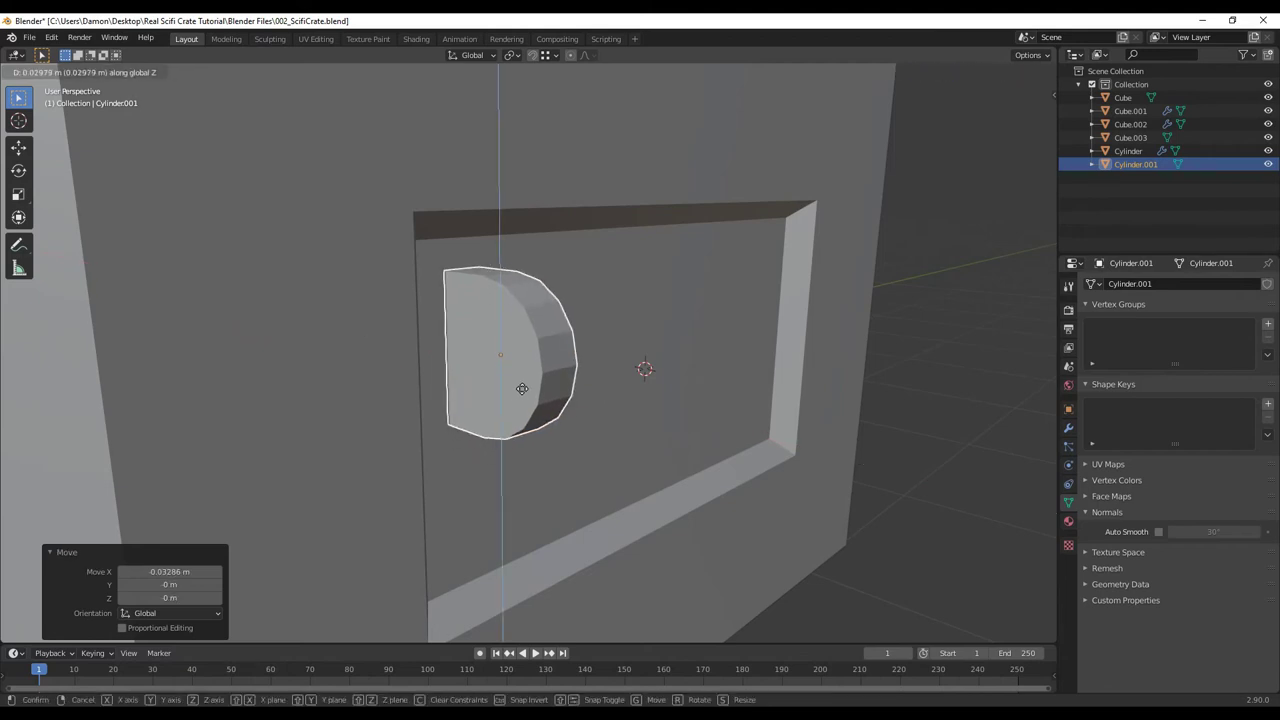
key("Escape")
middle_click_drag(605, 425, 548, 326)
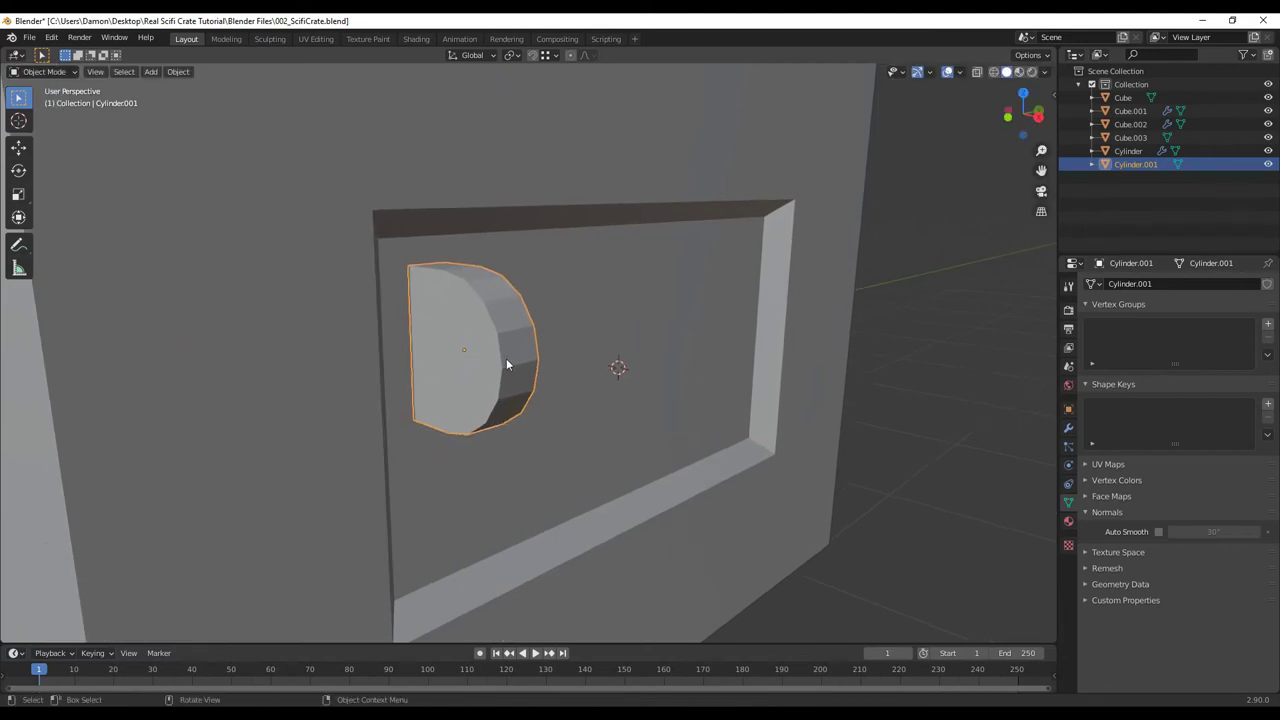
Apply Shade Smooth to the half-disc in the side recess
left_click(602, 389)
left_click(483, 376)
right_click(921, 369)
left_click(880, 369)
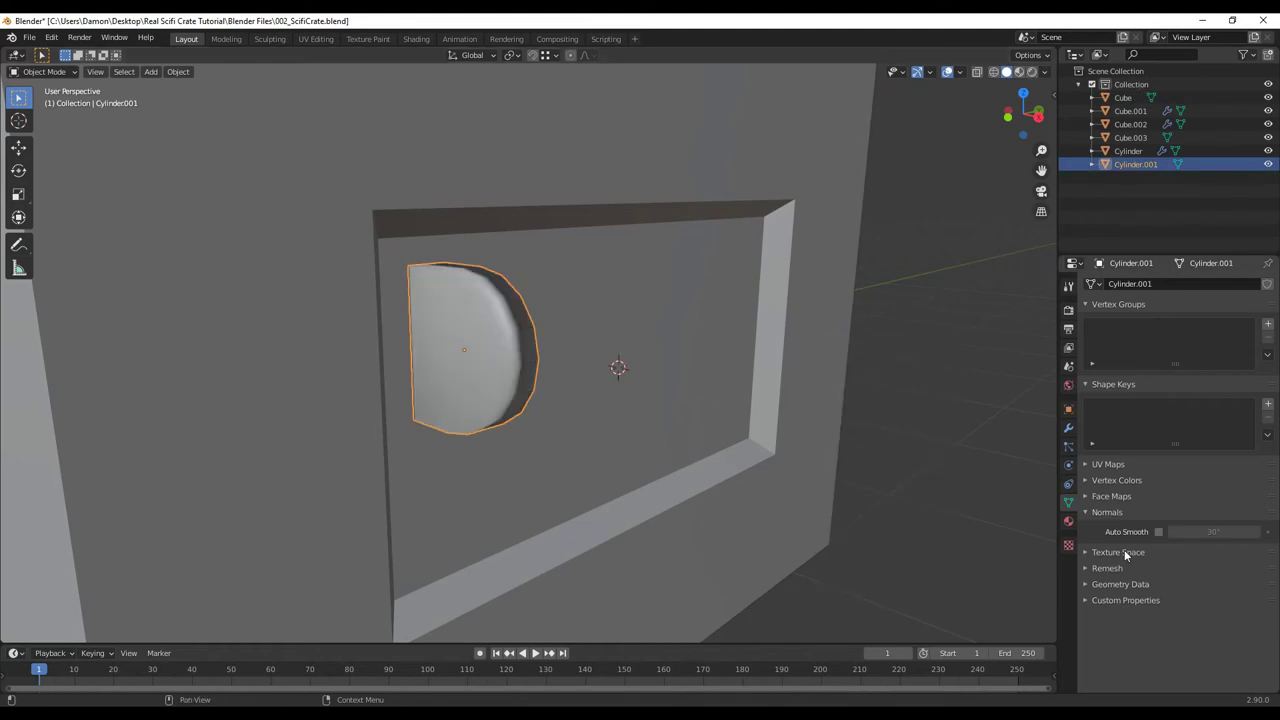
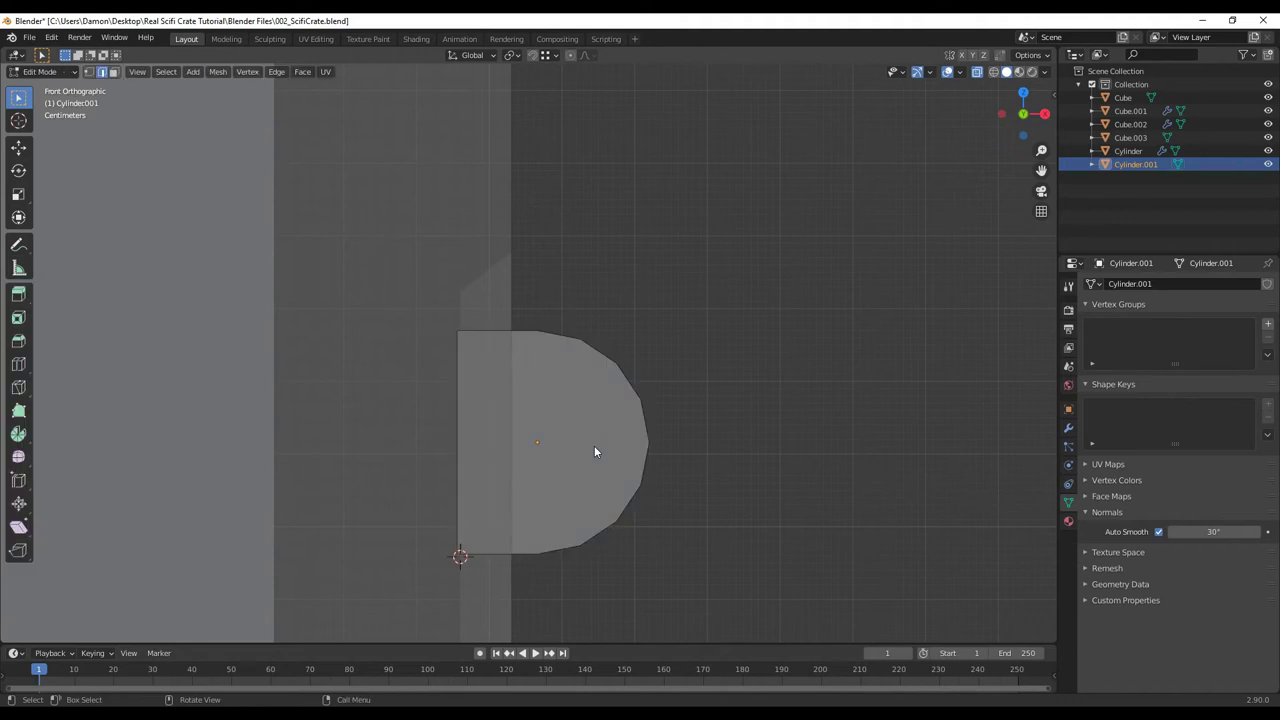
Move the vertices of the half-disc's curved part about -0.072 m along X, leaving the flat back in place, and return to Object Mode
key("1")
left_click_drag(714, 618, 512, 286)
key("g")
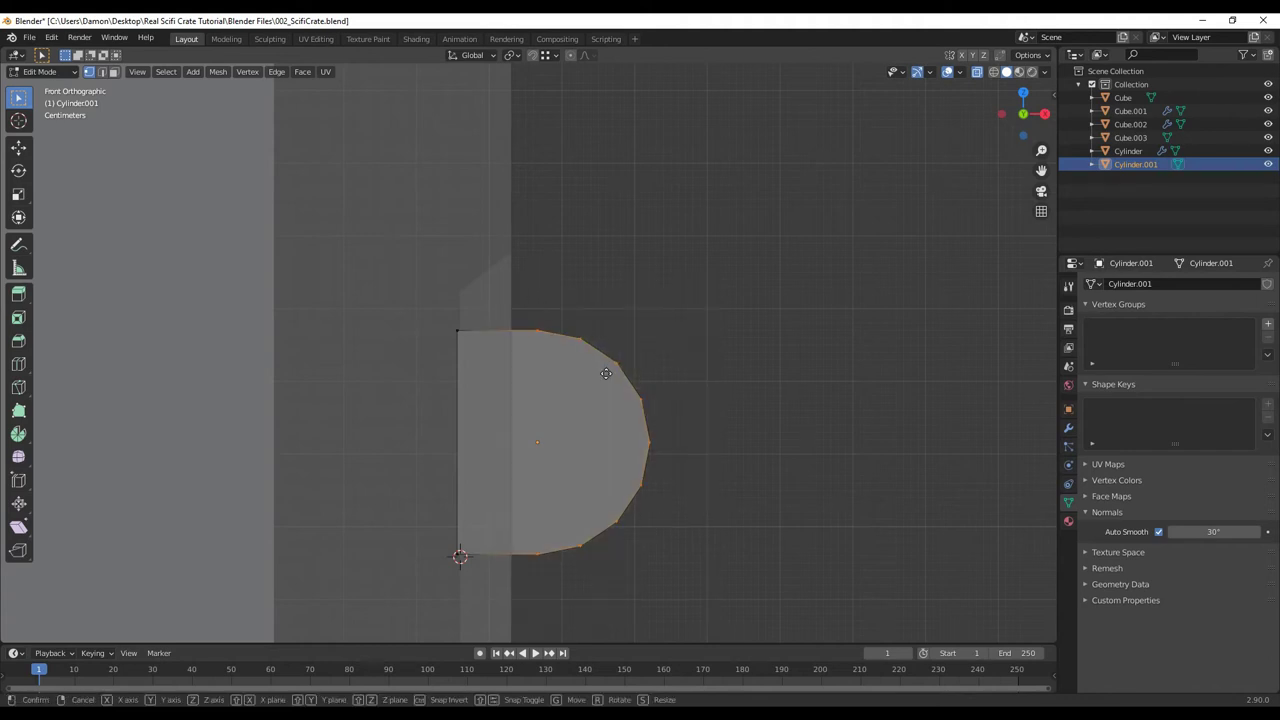
key("x")
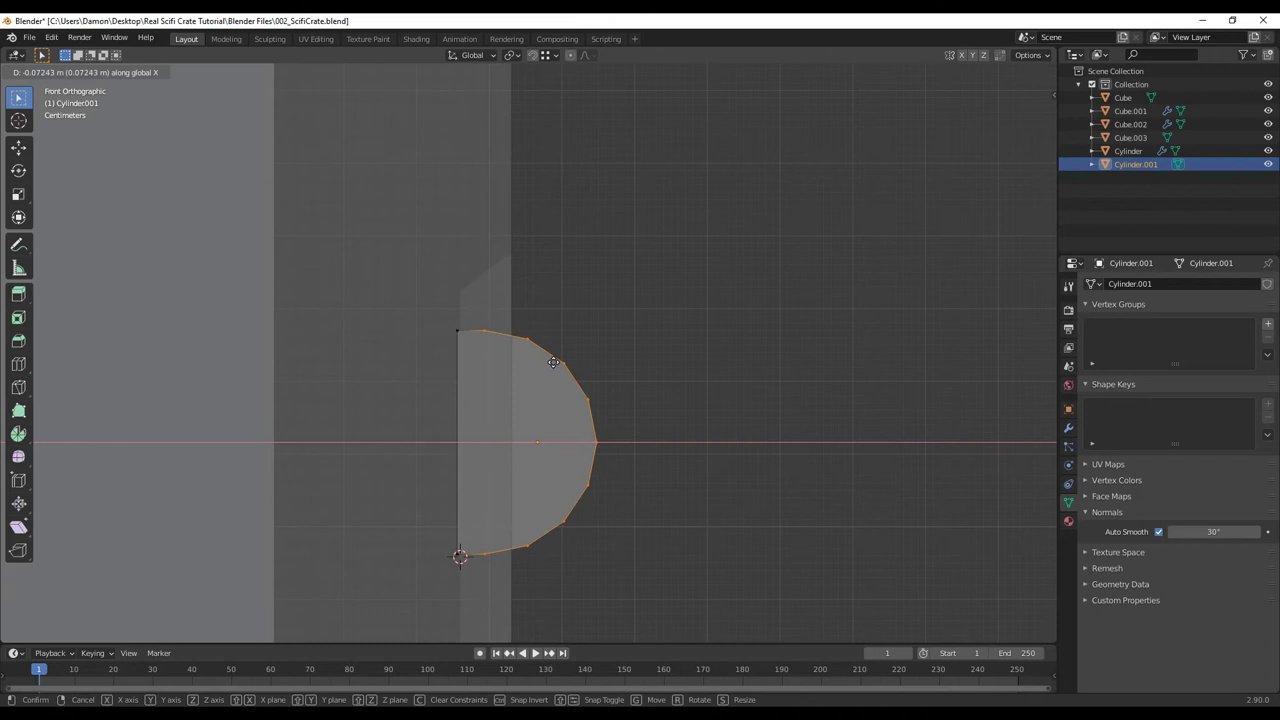
left_click(553, 361)
scroll(594, 390, "down", 5)
scroll(594, 390, "down", 5)
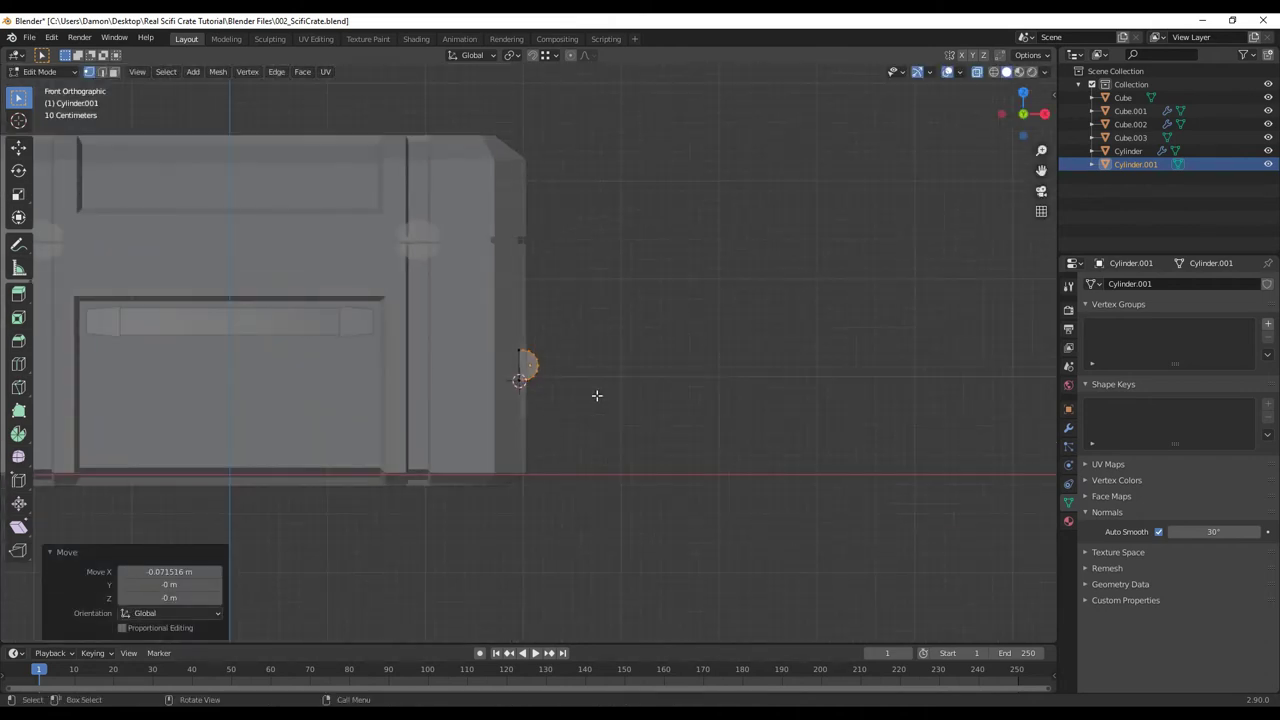
scroll(597, 395, "up", 5)
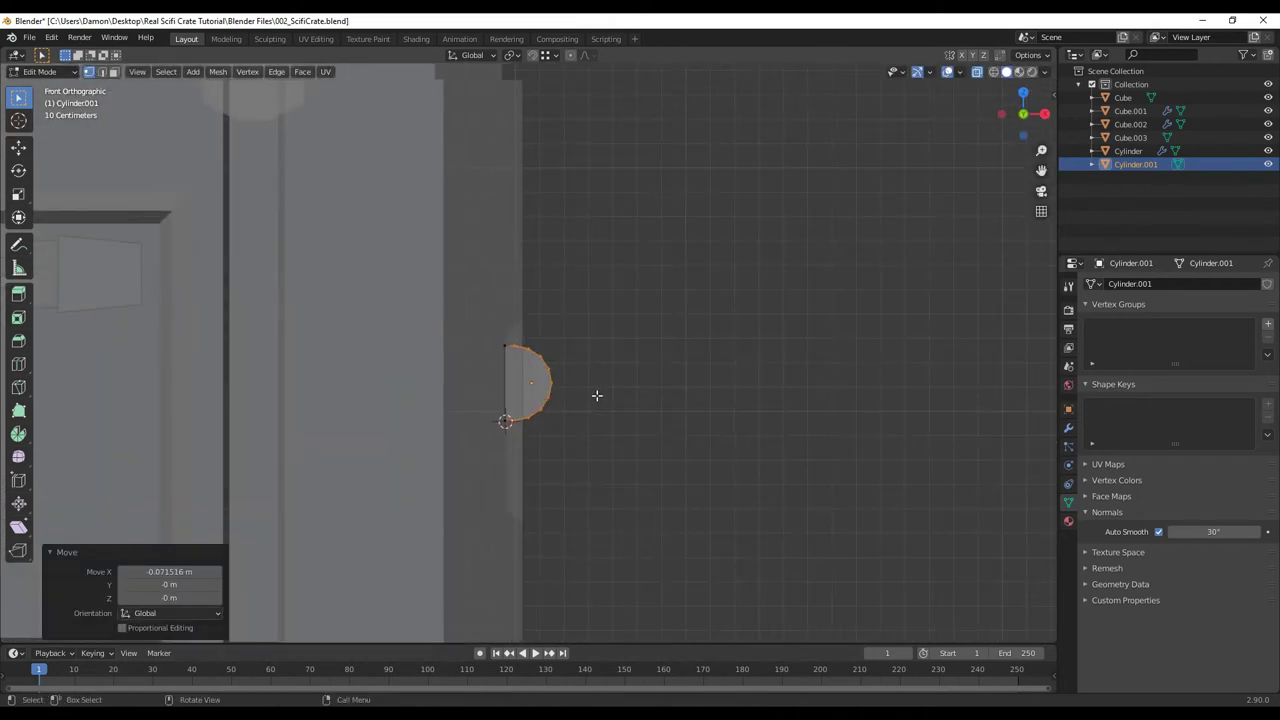
key("Tab")
Set the half-disc's origin to the 3D cursor at the middle of the recess
middle_click_drag(594, 394, 388, 398)
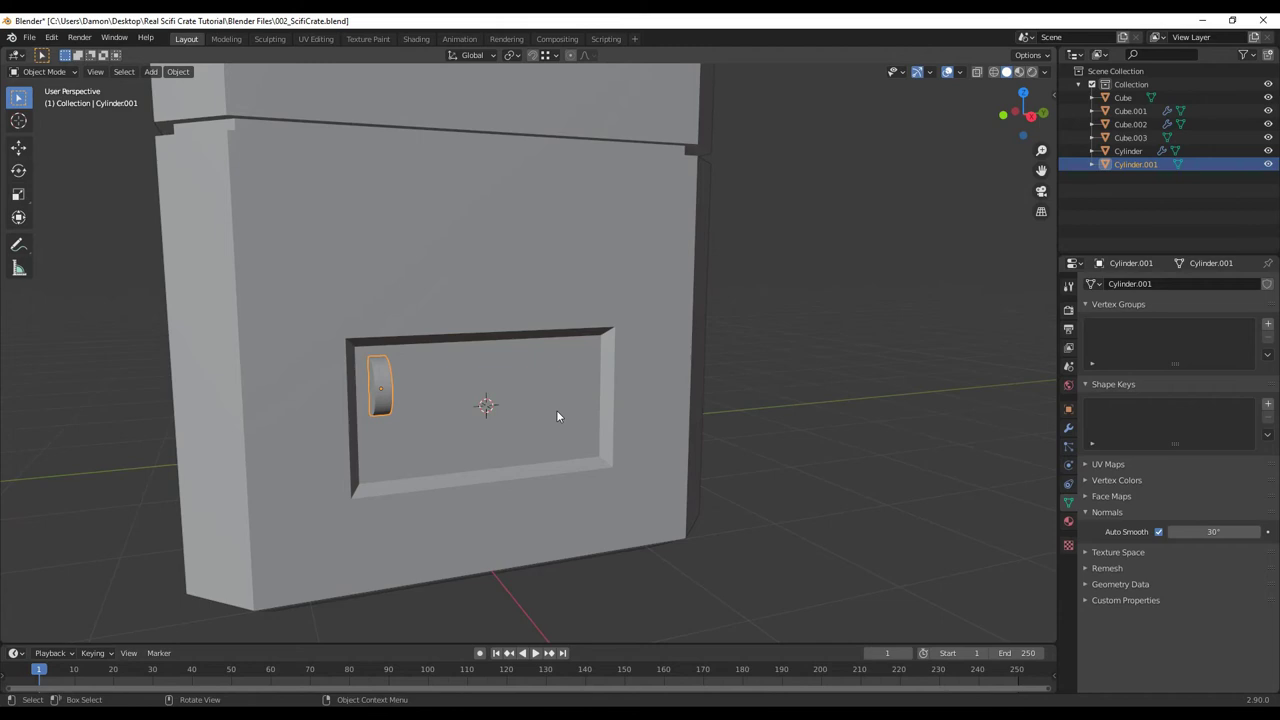
middle_click_drag(577, 390, 509, 394)
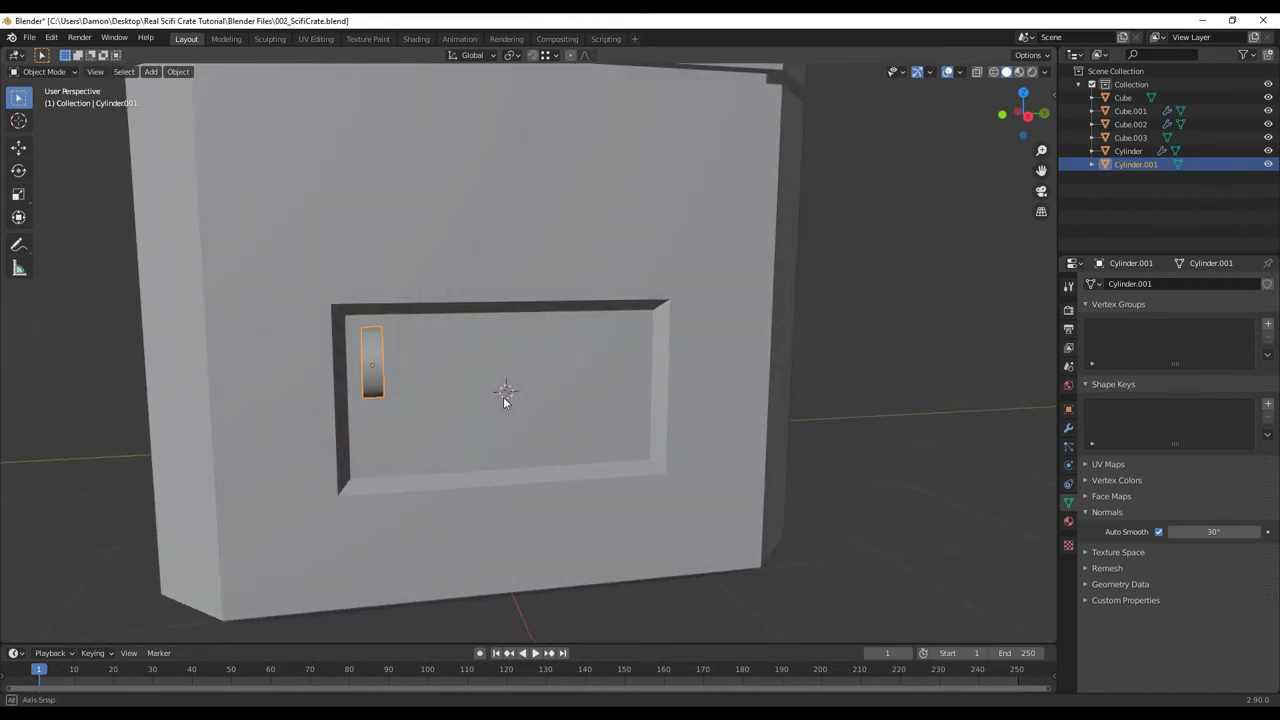
middle_click_drag(526, 437, 505, 357)
middle_click_drag(506, 410, 480, 426)
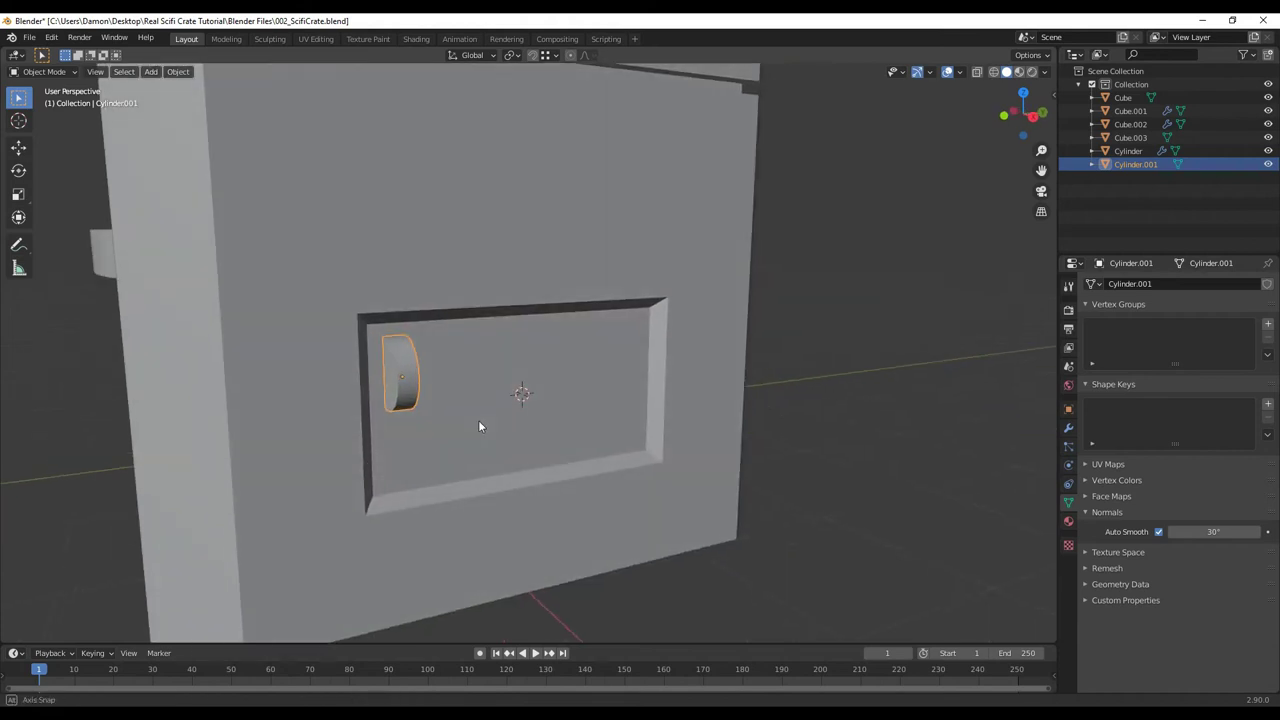
left_click(400, 380)
left_click(400, 384)
right_click(786, 398)
mouse_move(740, 412)
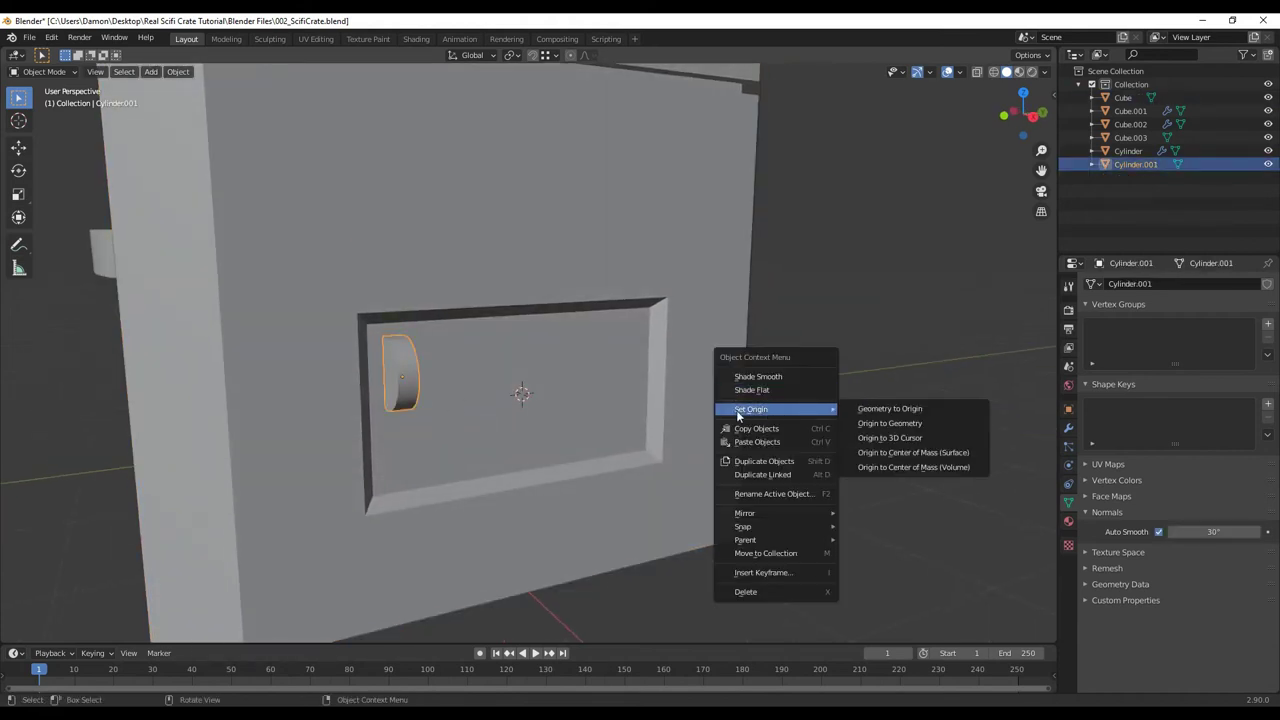
left_click(904, 439)
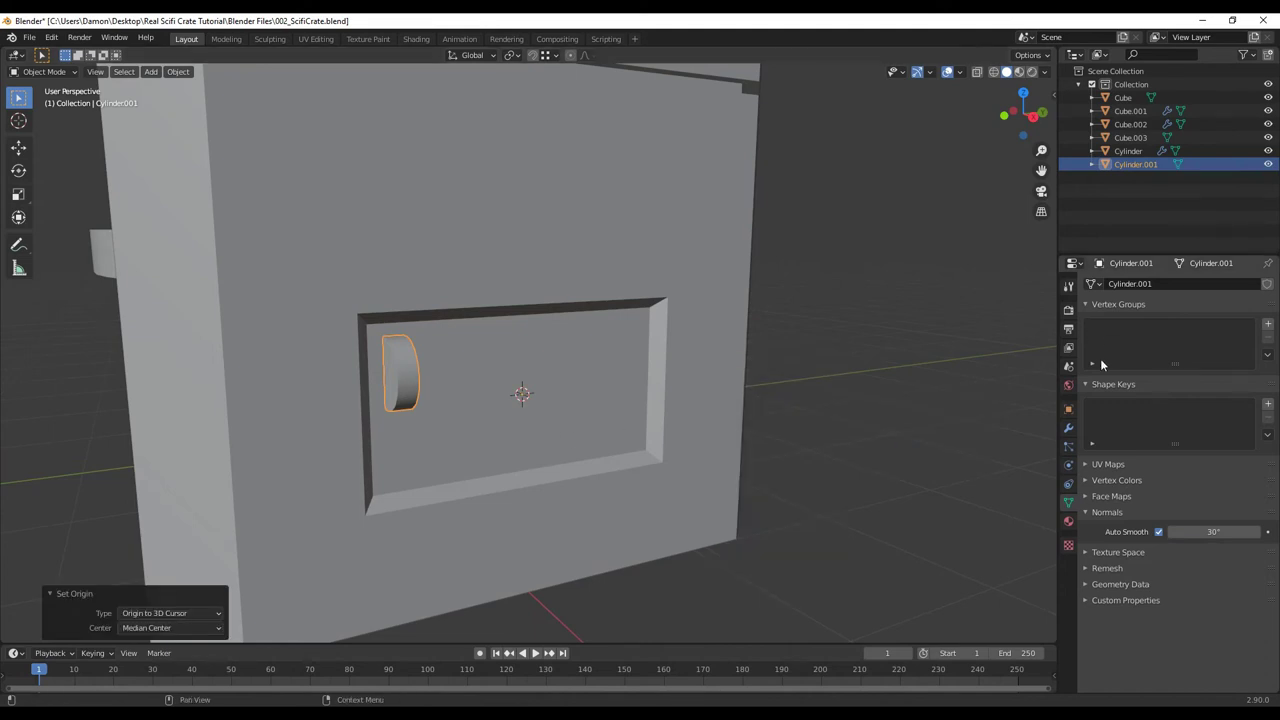
Add a Mirror modifier to the half-disc and switch its mirror axis from X to Y
left_click(1068, 428)
left_click(1127, 283)
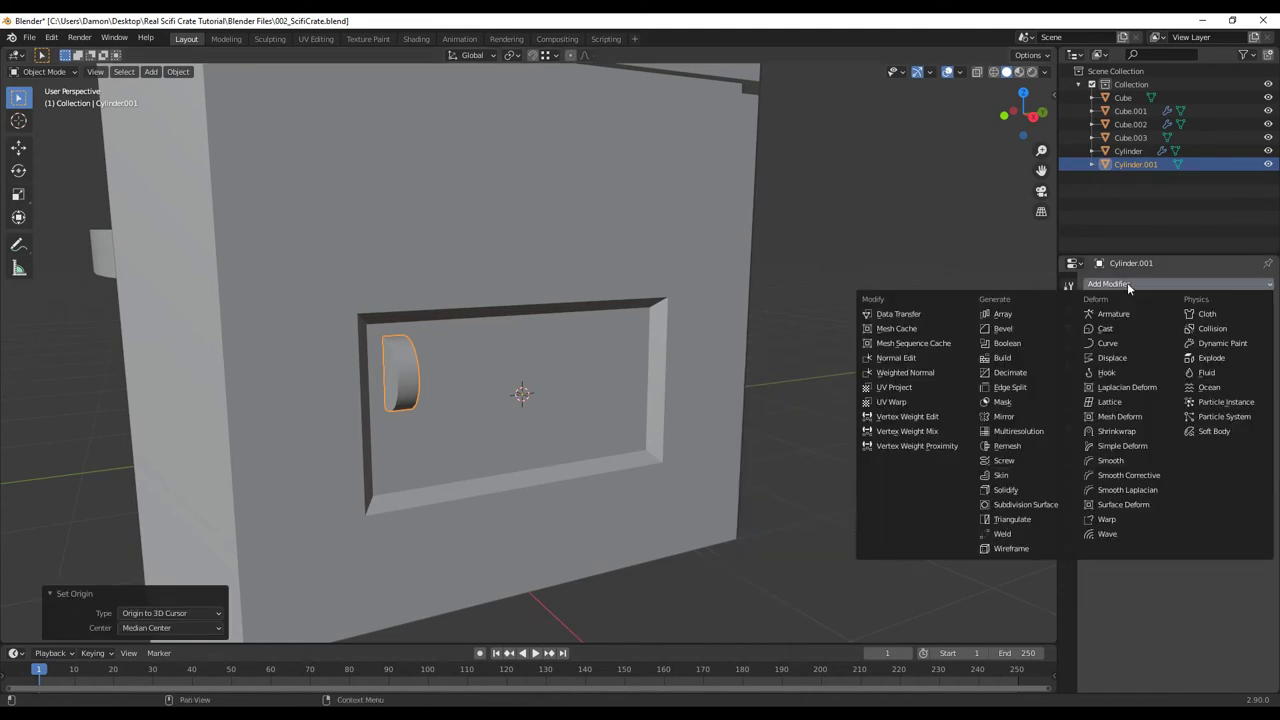
left_click(1003, 416)
middle_click_drag(1010, 417, 736, 489)
middle_click_drag(592, 447, 640, 450)
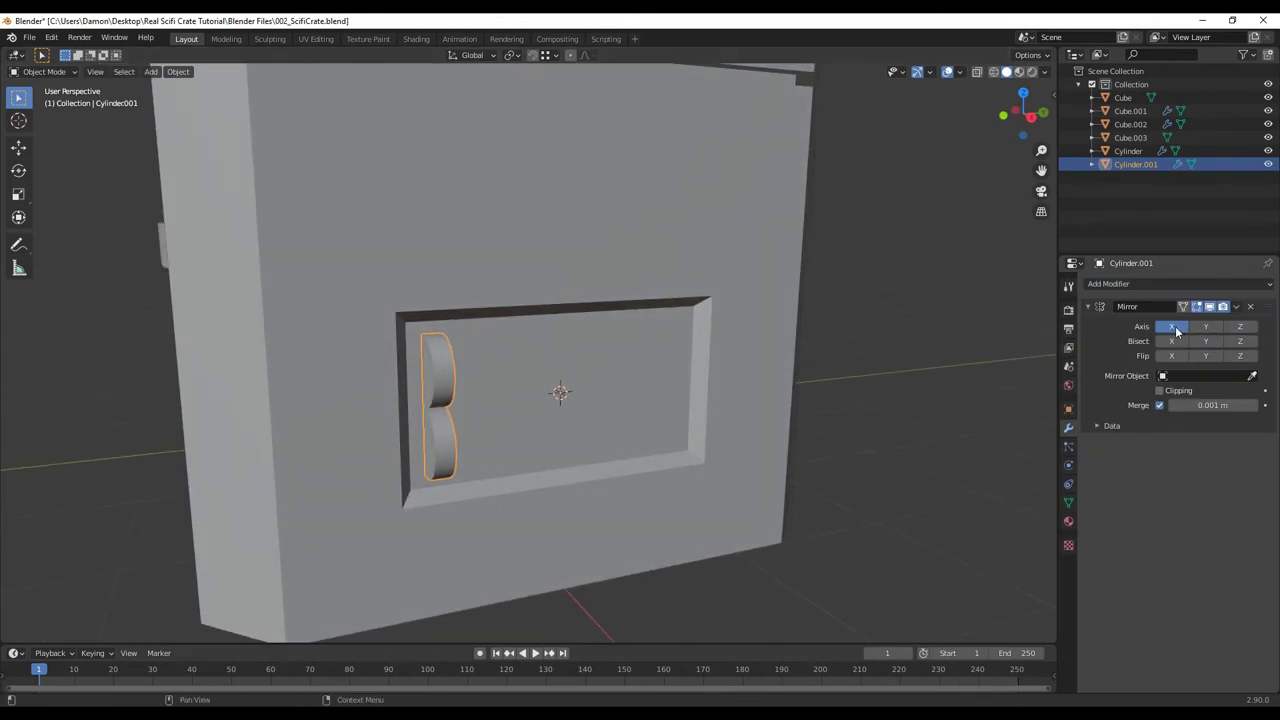
left_click(1175, 330)
left_click(1204, 333)
Apply the half-disc's rotation so the mirror copies it across the recess
middle_click_drag(830, 462, 752, 471)
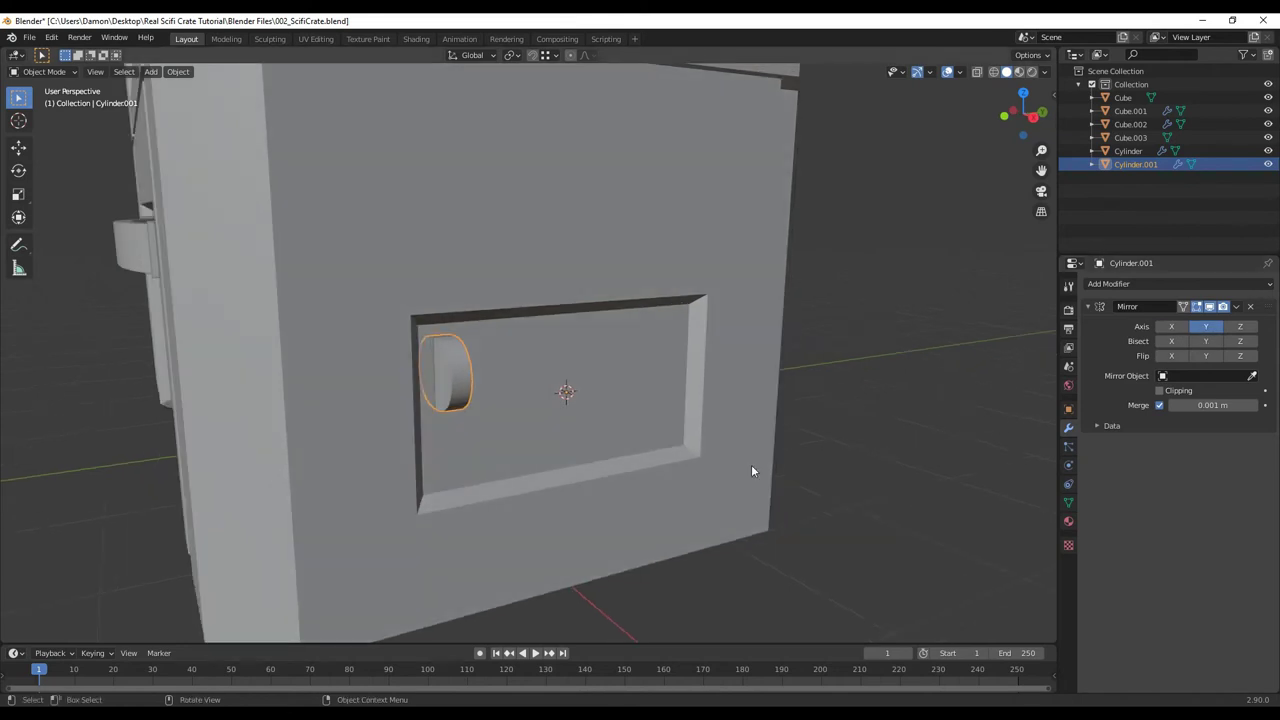
middle_click_drag(550, 433, 641, 416)
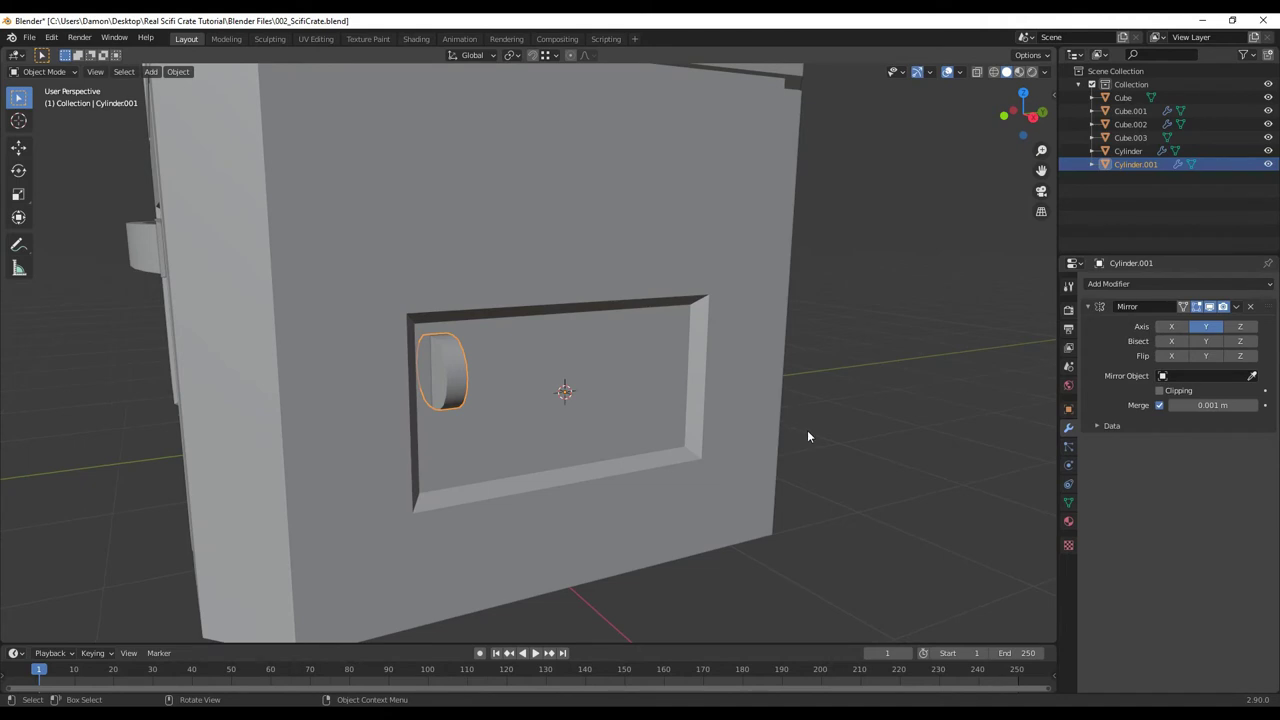
key("ctrl+a")
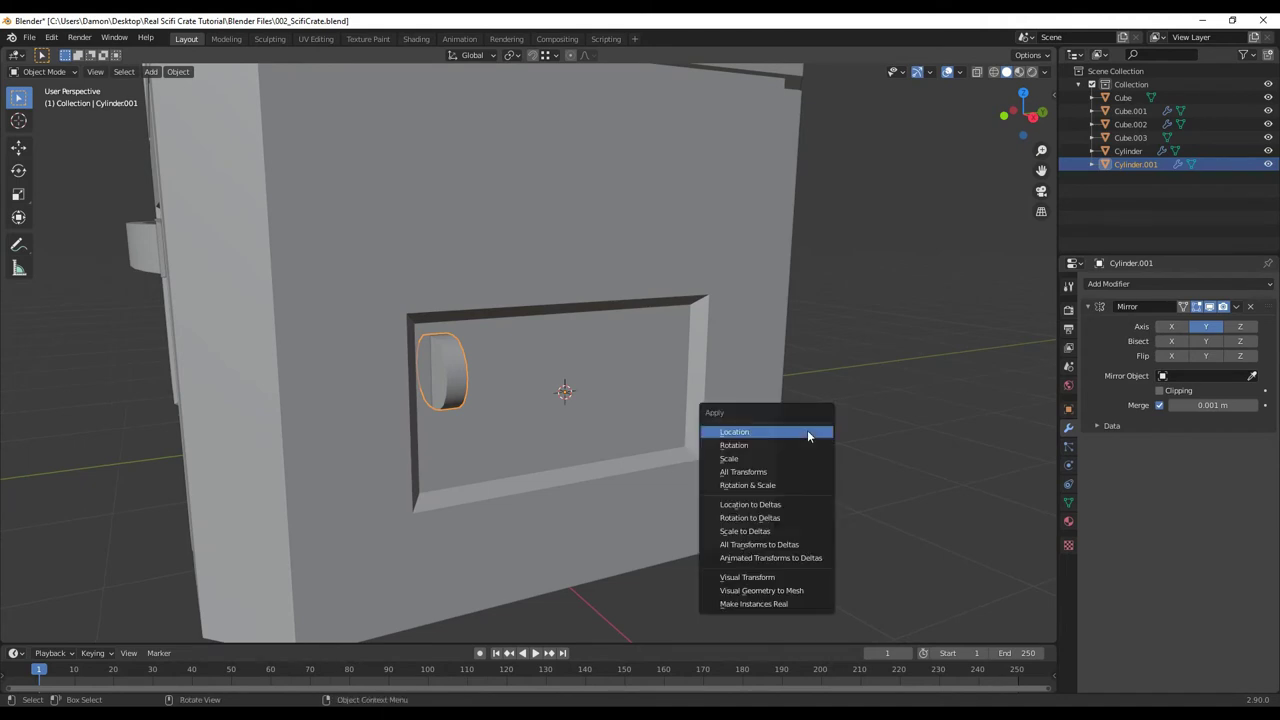
left_click(735, 445)
middle_click_drag(764, 462, 699, 327)
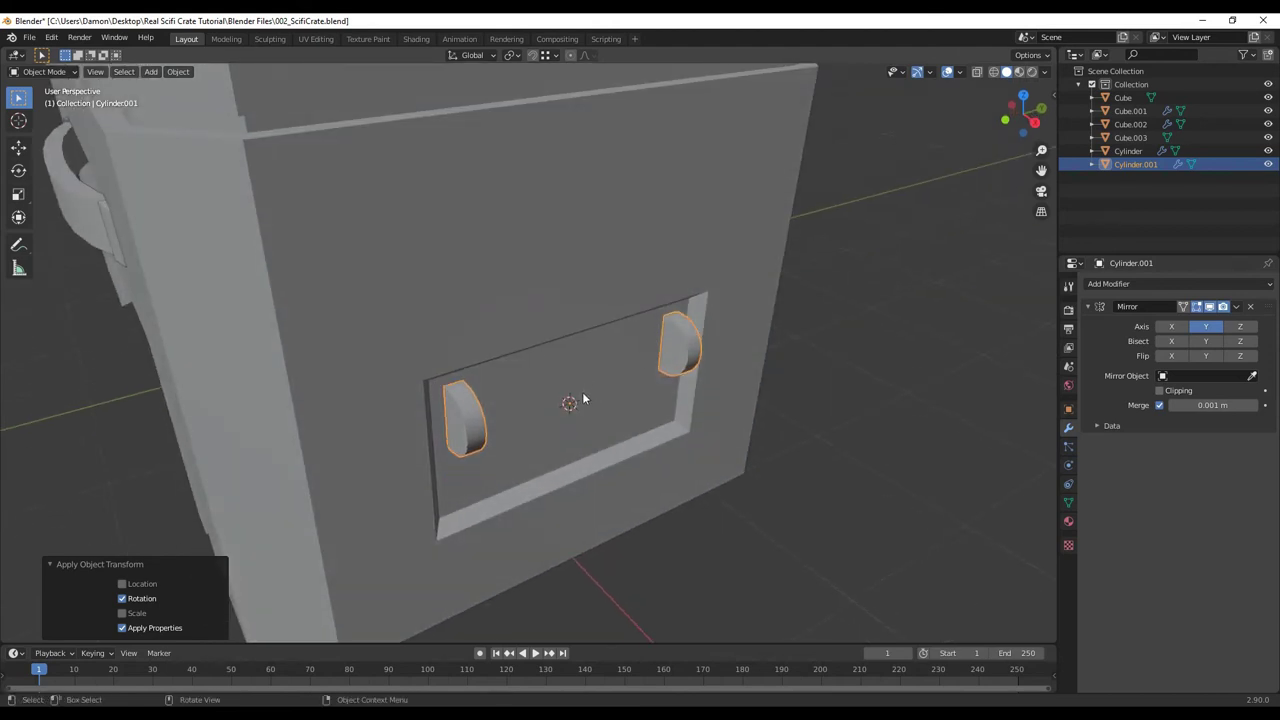
Apply the scale of the mirrored half-disc and deselect it
scroll(678, 370, "up", 2)
middle_click_drag(678, 370, 444, 339)
scroll(475, 348, "up", 2)
middle_click_drag(518, 483, 566, 478)
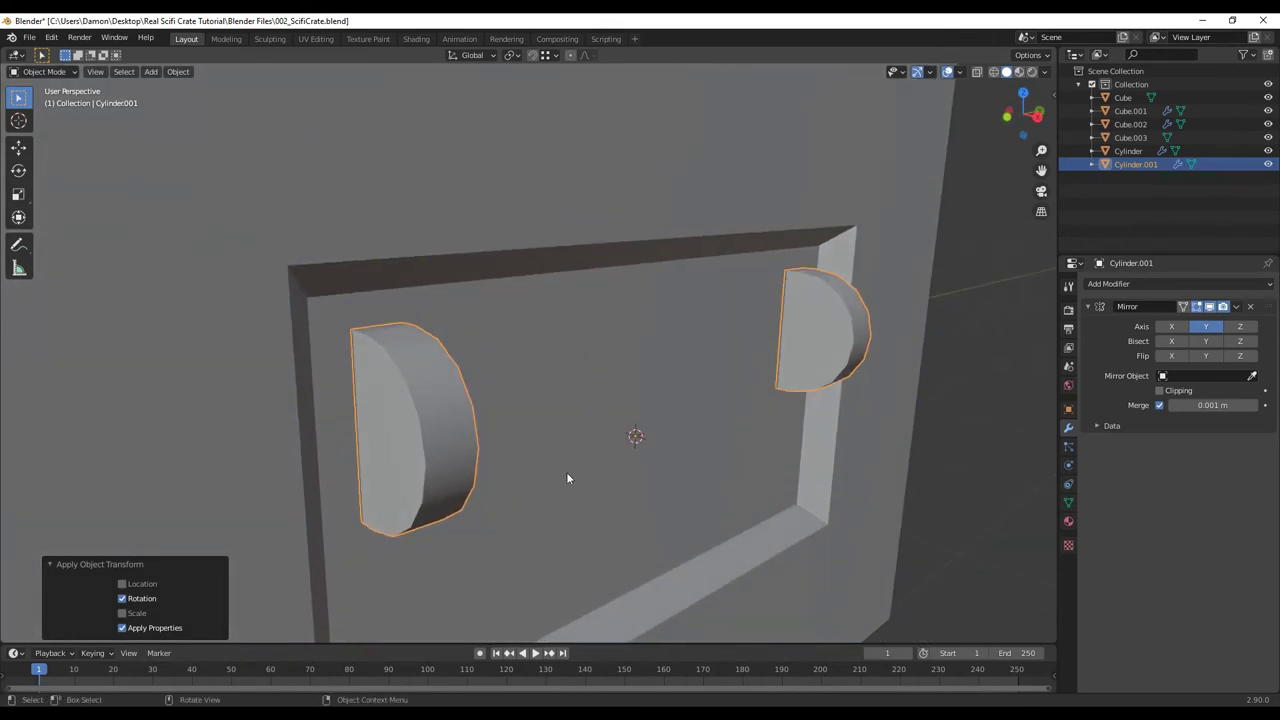
key("ctrl+a")
left_click(515, 486)
middle_click_drag(515, 483, 786, 405)
scroll(500, 476, "down", 3)
left_click(786, 405)
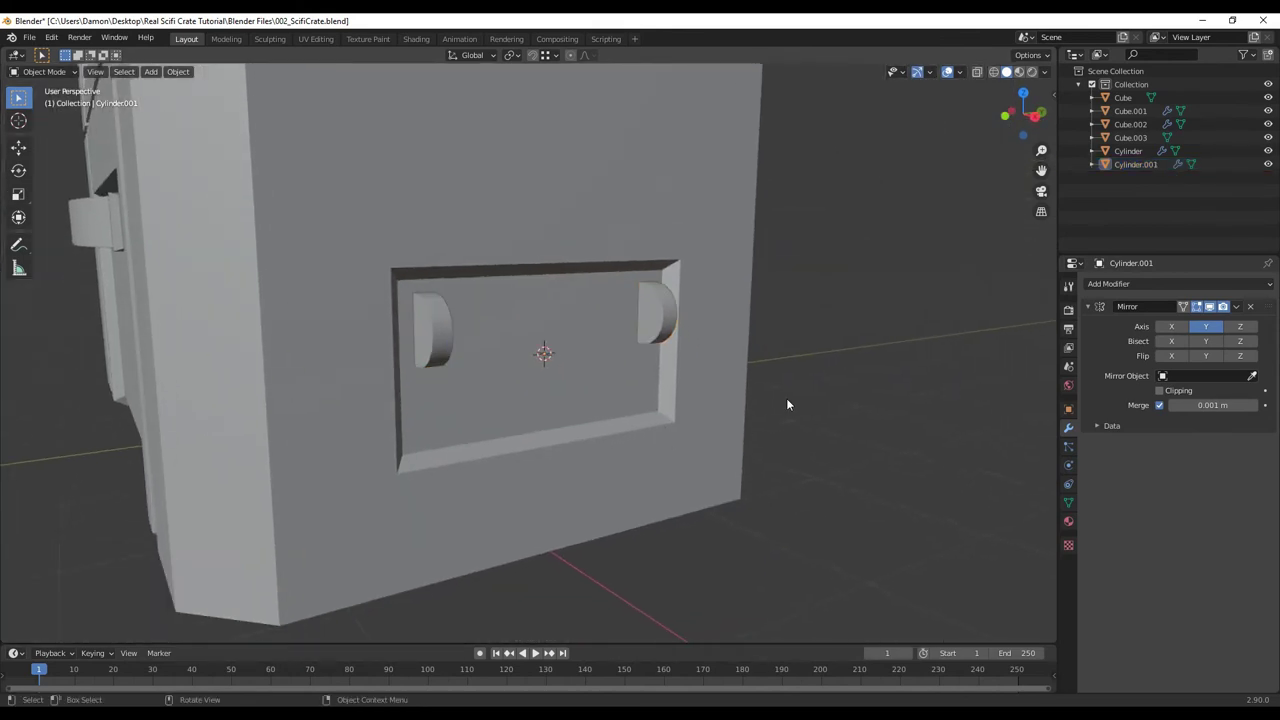
Add a Nurbs Curve at the 3D cursor in the side recess
middle_click_drag(602, 340, 589, 335)
middle_click_drag(678, 329, 565, 375)
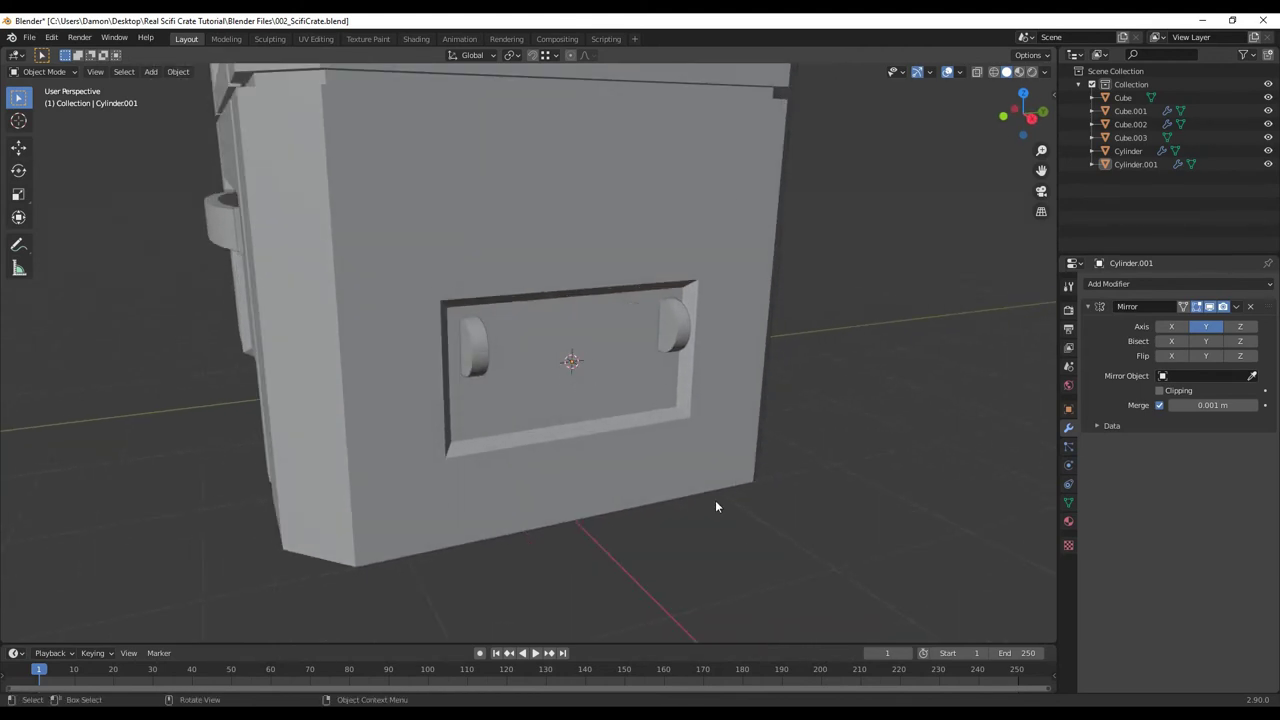
key("shift+a")
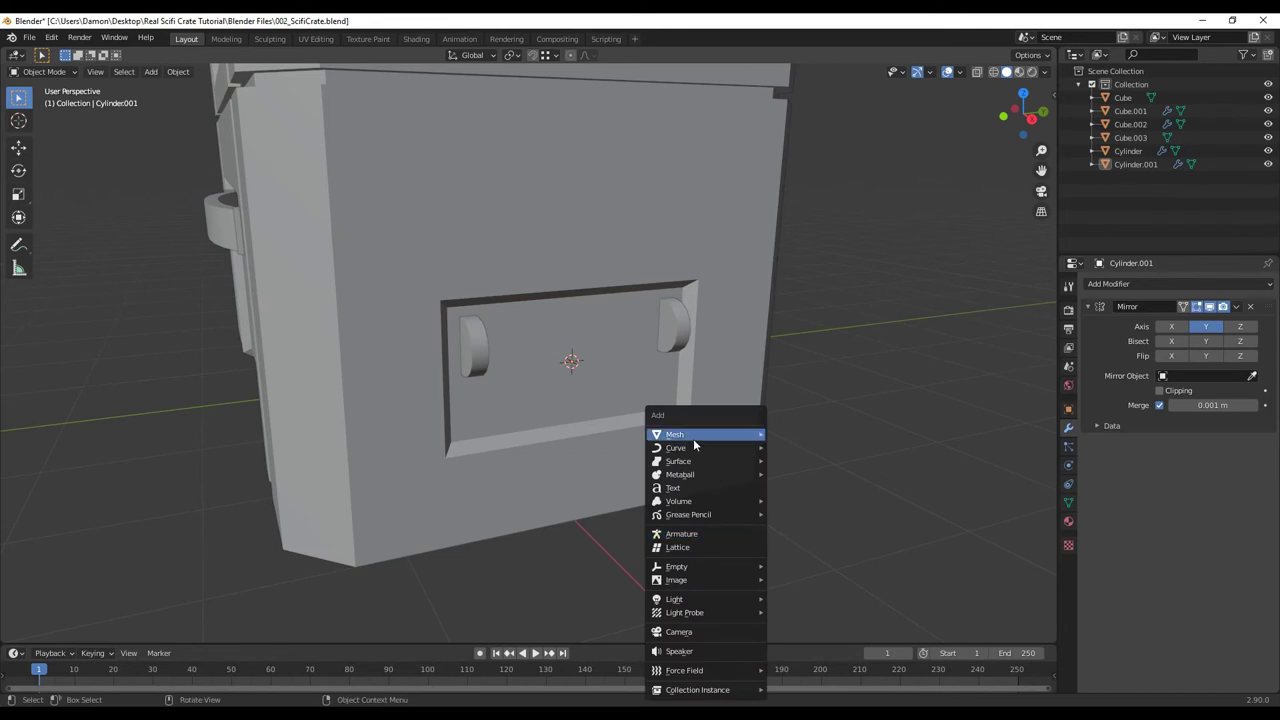
mouse_move(677, 452)
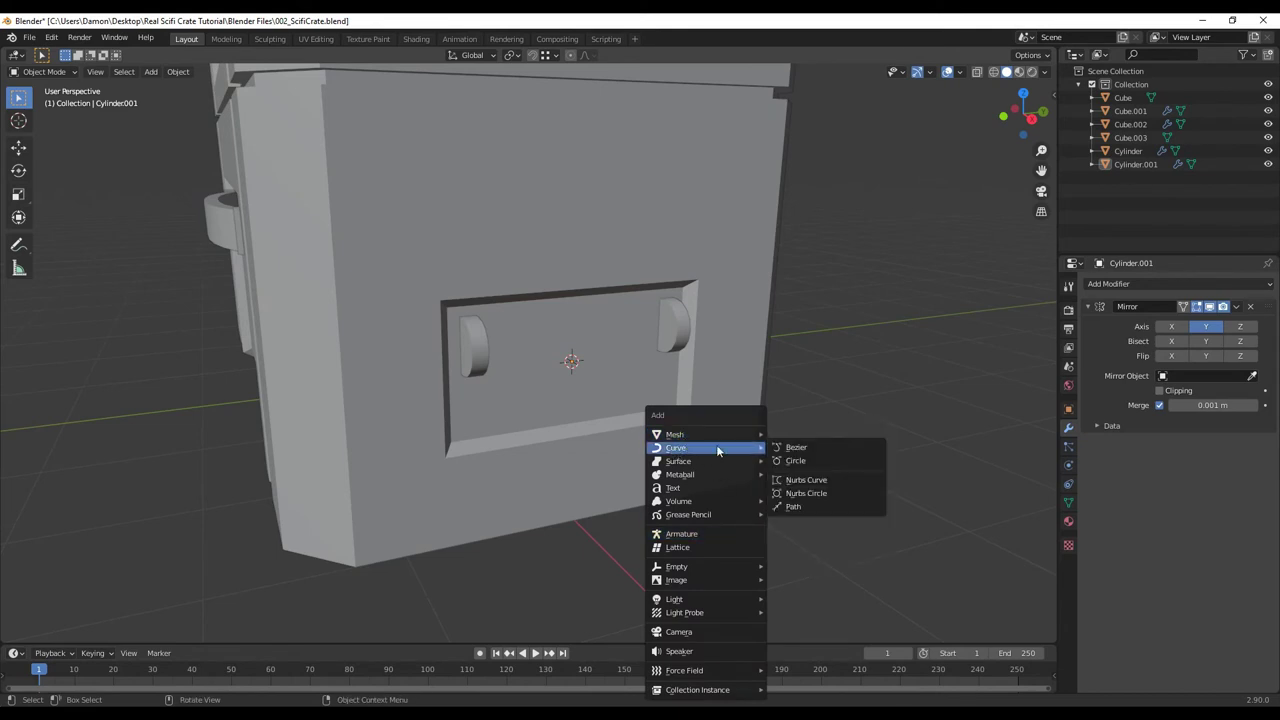
left_click(810, 481)
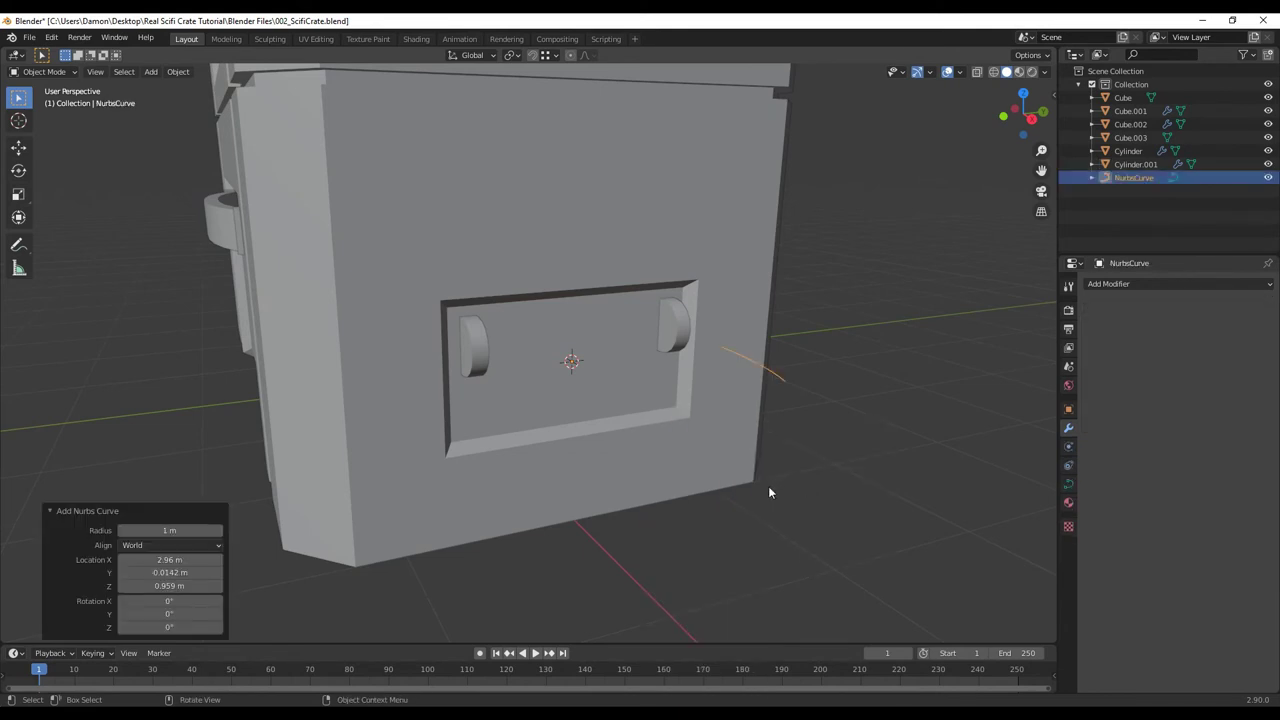
Rotate the NURBS curve by -9090°, equivalent to -90°, around the global Z axis so it spans in front of the recess
middle_click_drag(769, 492, 706, 518)
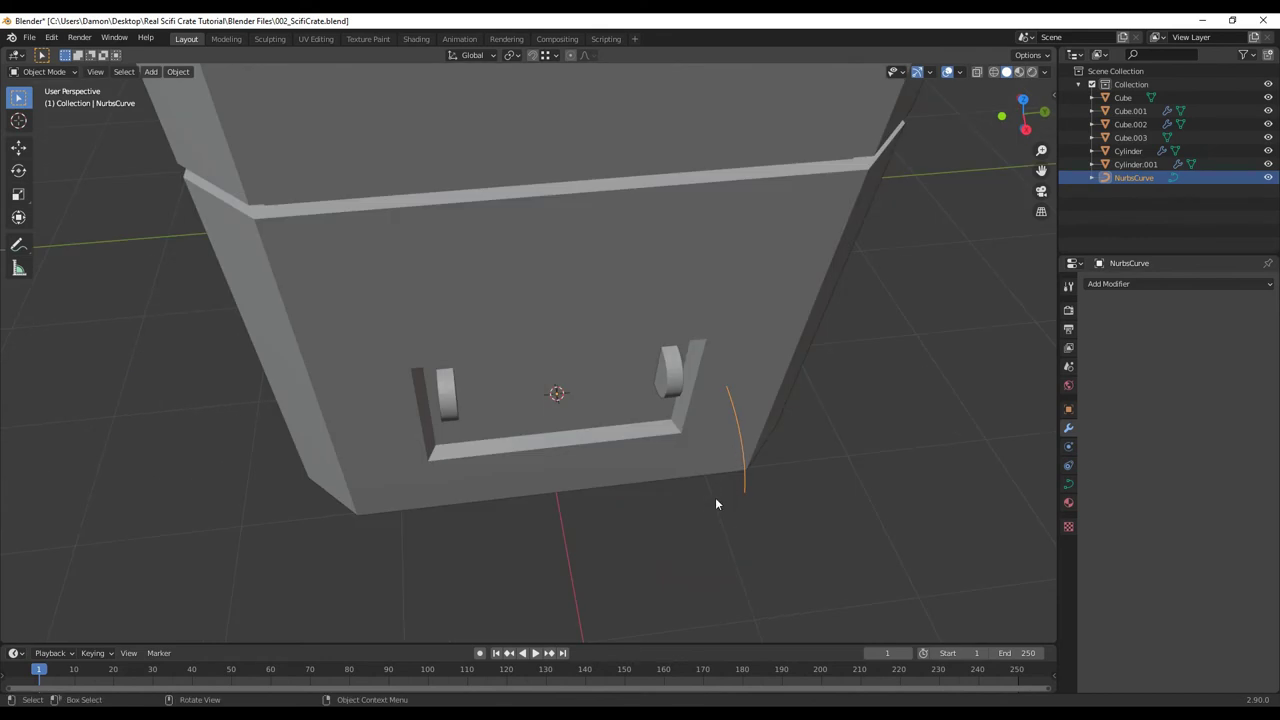
key("r")
type("z")
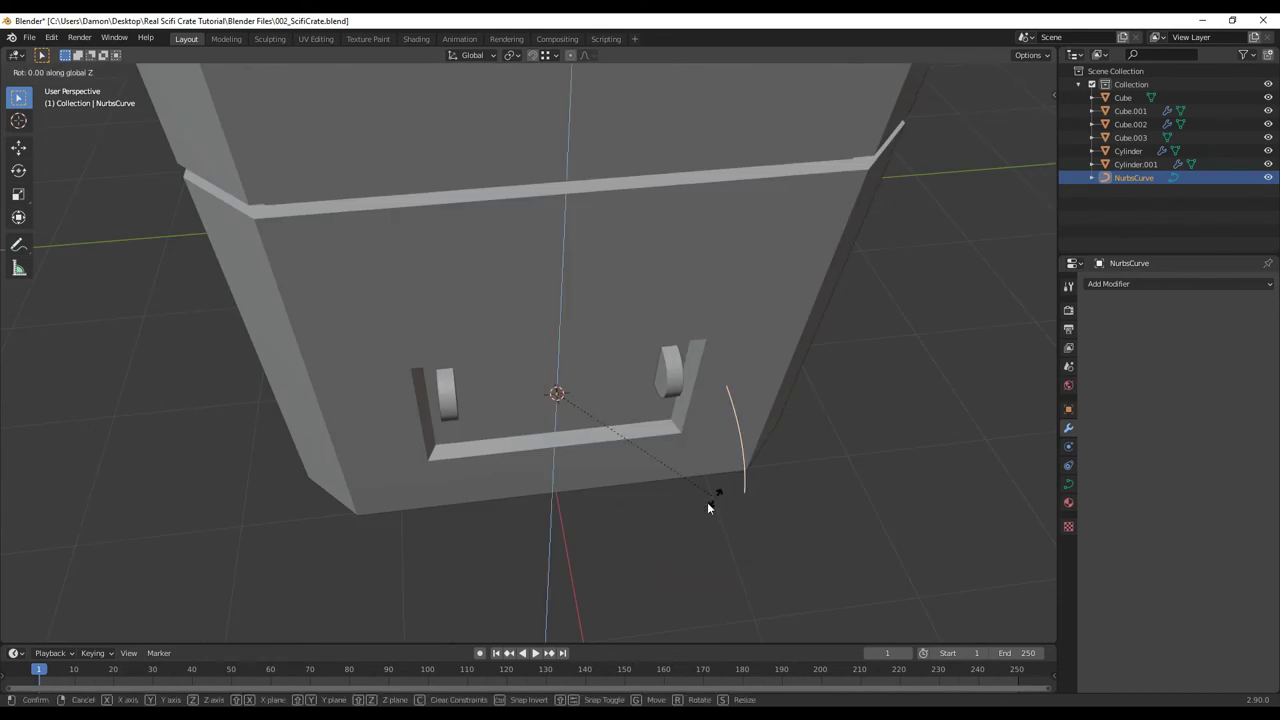
type("90")
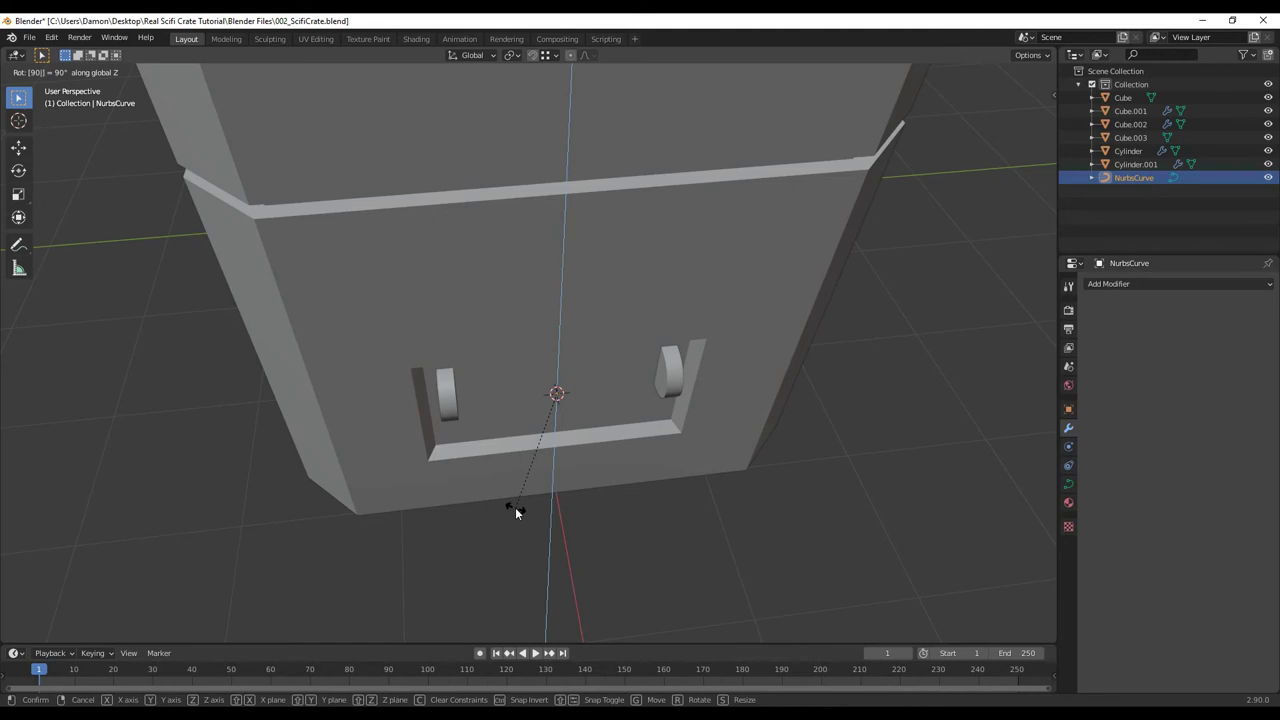
type("90-")
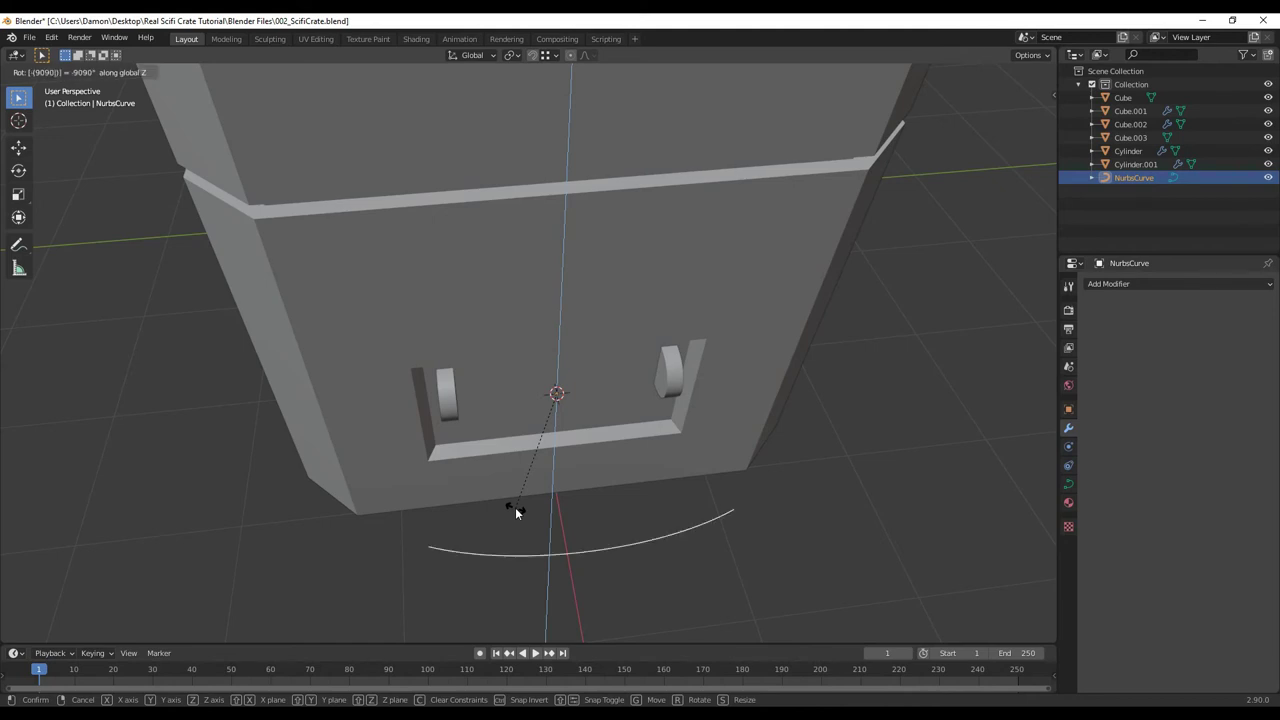
key("Return")
Thicken the NURBS curve into a round bar by setting its geometry bevel depth to 0.03 m
middle_click_drag(707, 532, 608, 526)
left_click(608, 526)
left_click(612, 520)
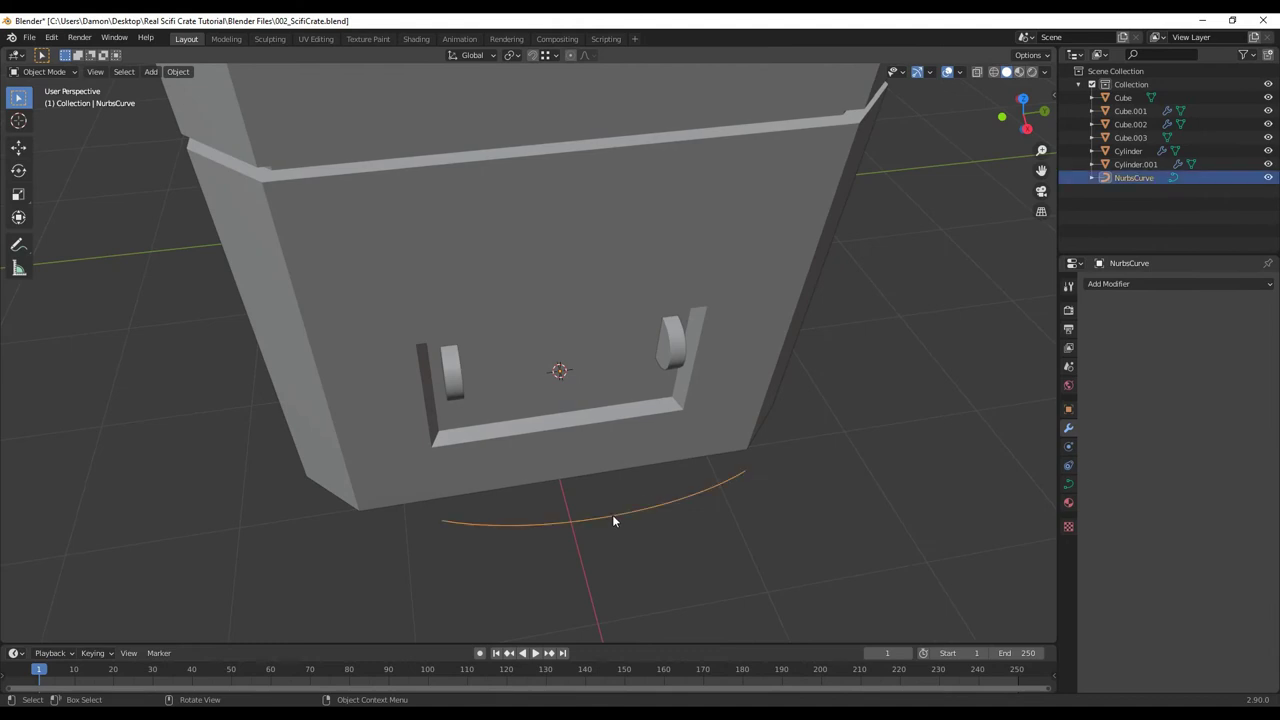
left_click(1069, 486)
left_click(1110, 514)
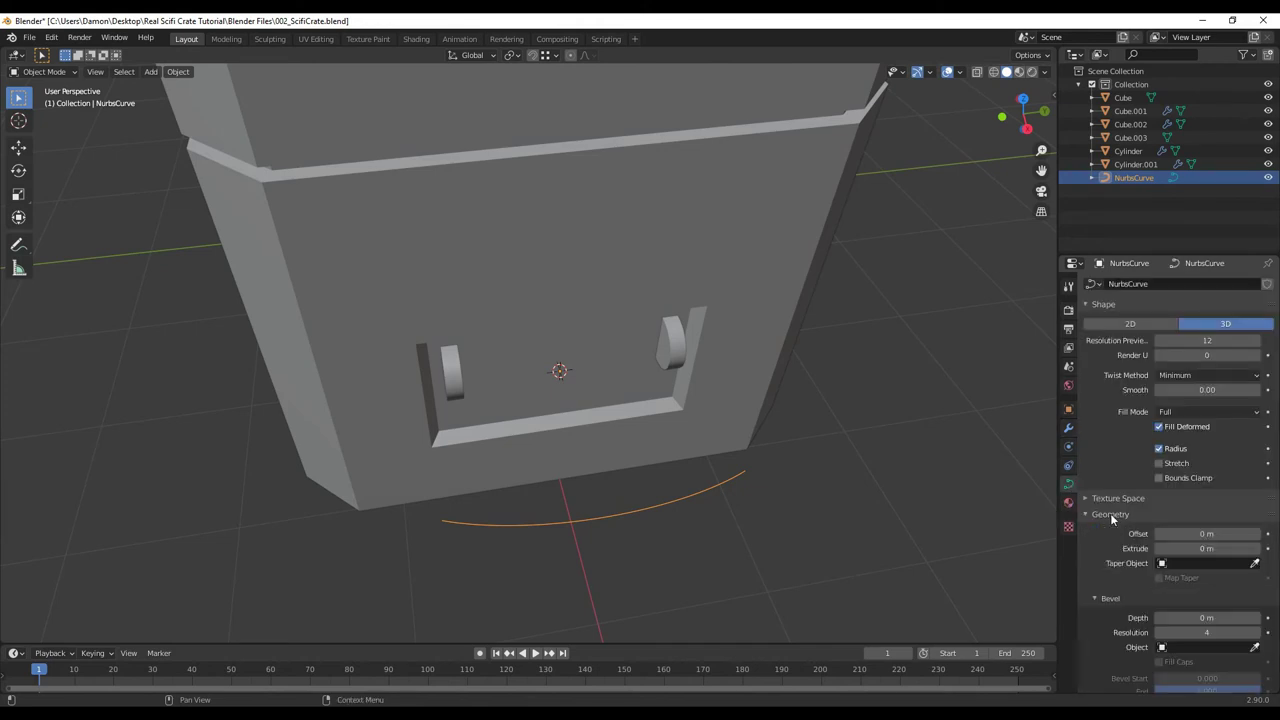
scroll(1150, 532, "down", 2)
left_click(1110, 518)
scroll(1115, 567, "down", 1)
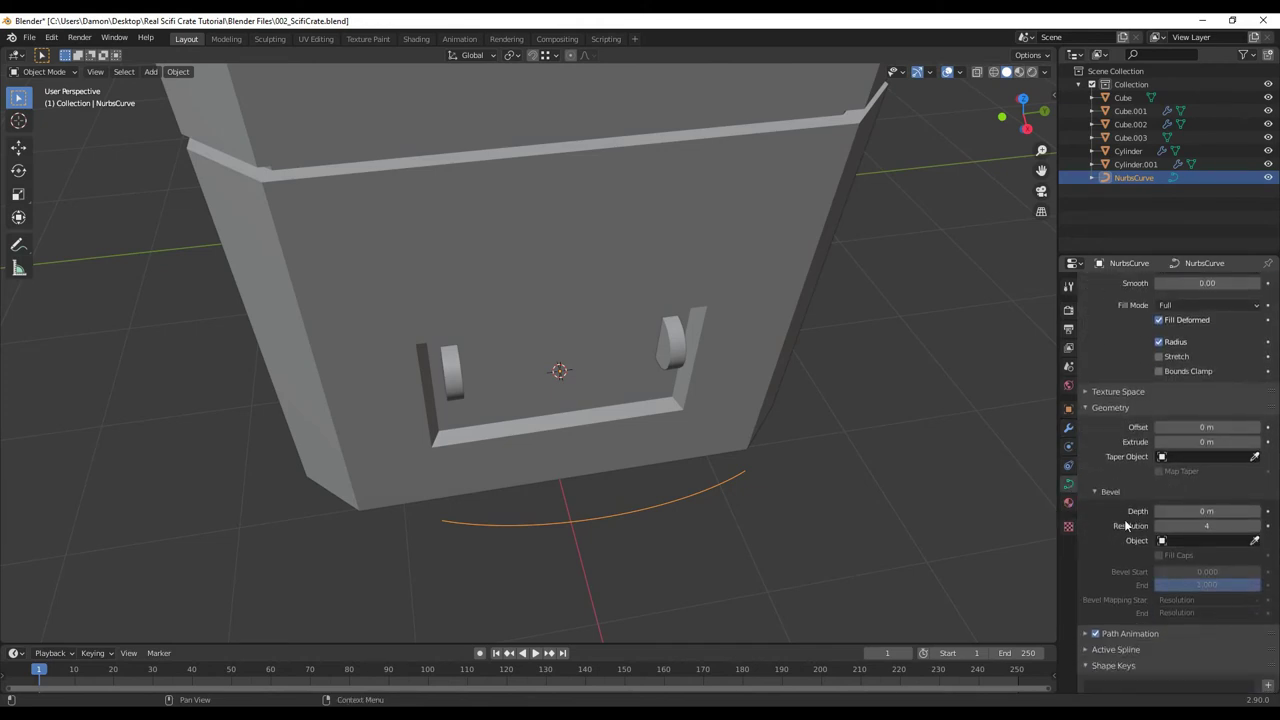
left_click(1257, 512)
left_click(1257, 512)
left_click(1257, 512)
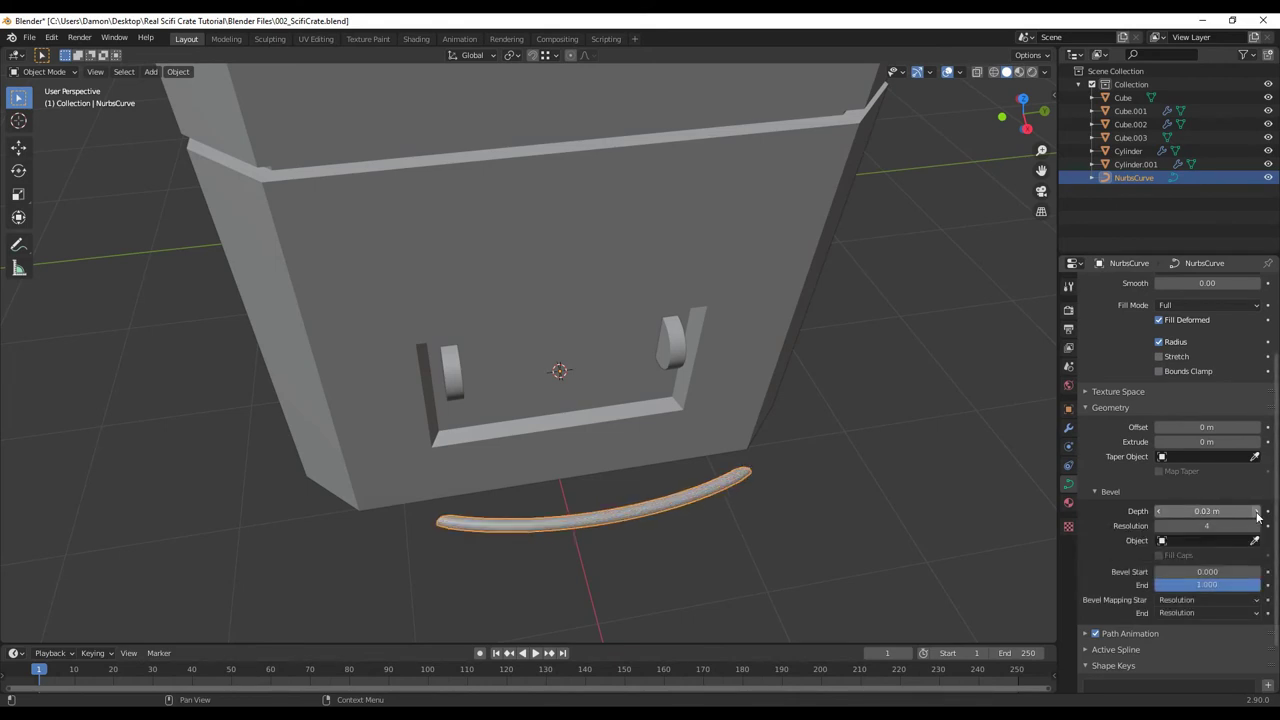
Enable Endpoint U for the NURBS curve's active spline so the bar reaches its end control points
scroll(1111, 552, "down", 2)
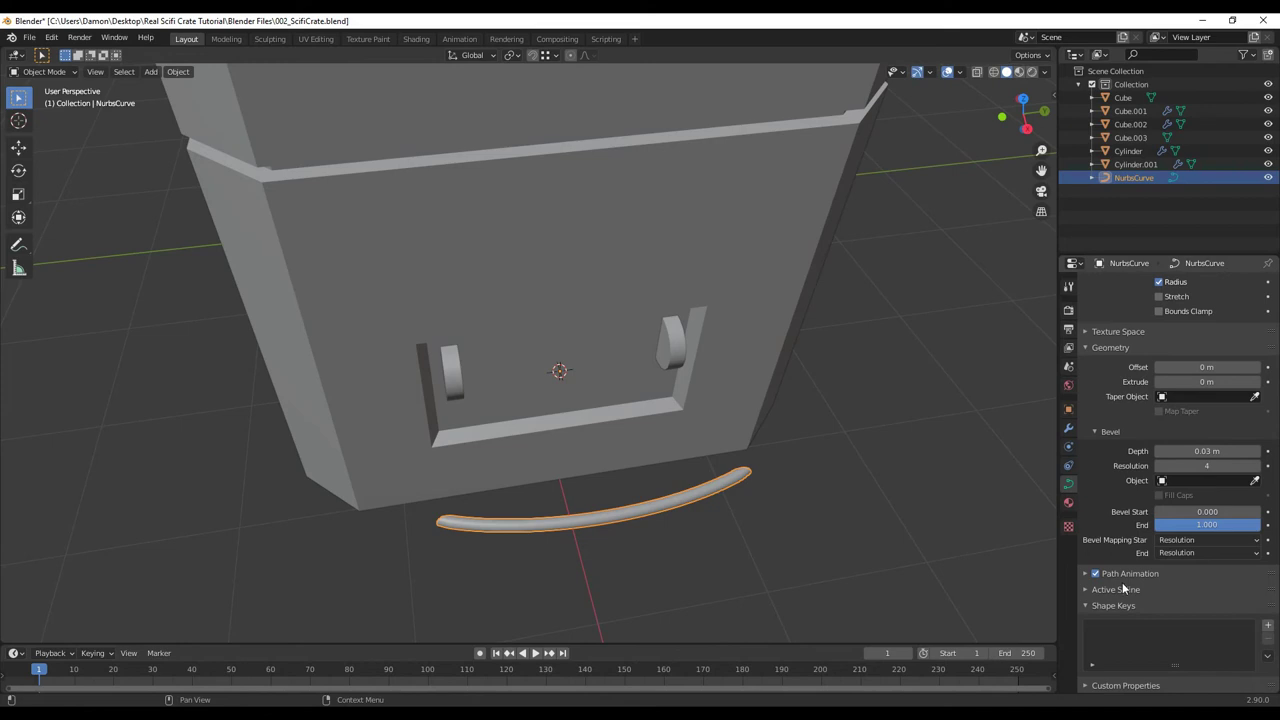
left_click(1122, 590)
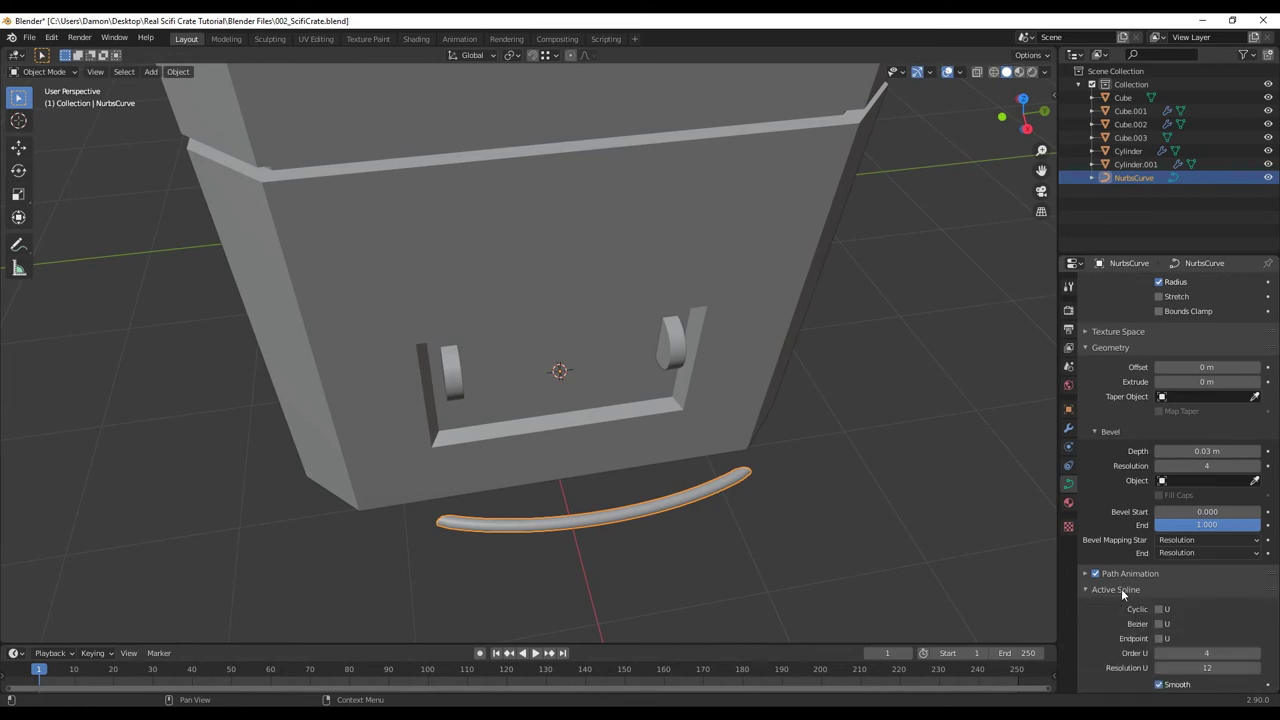
scroll(1114, 590, "down", 2)
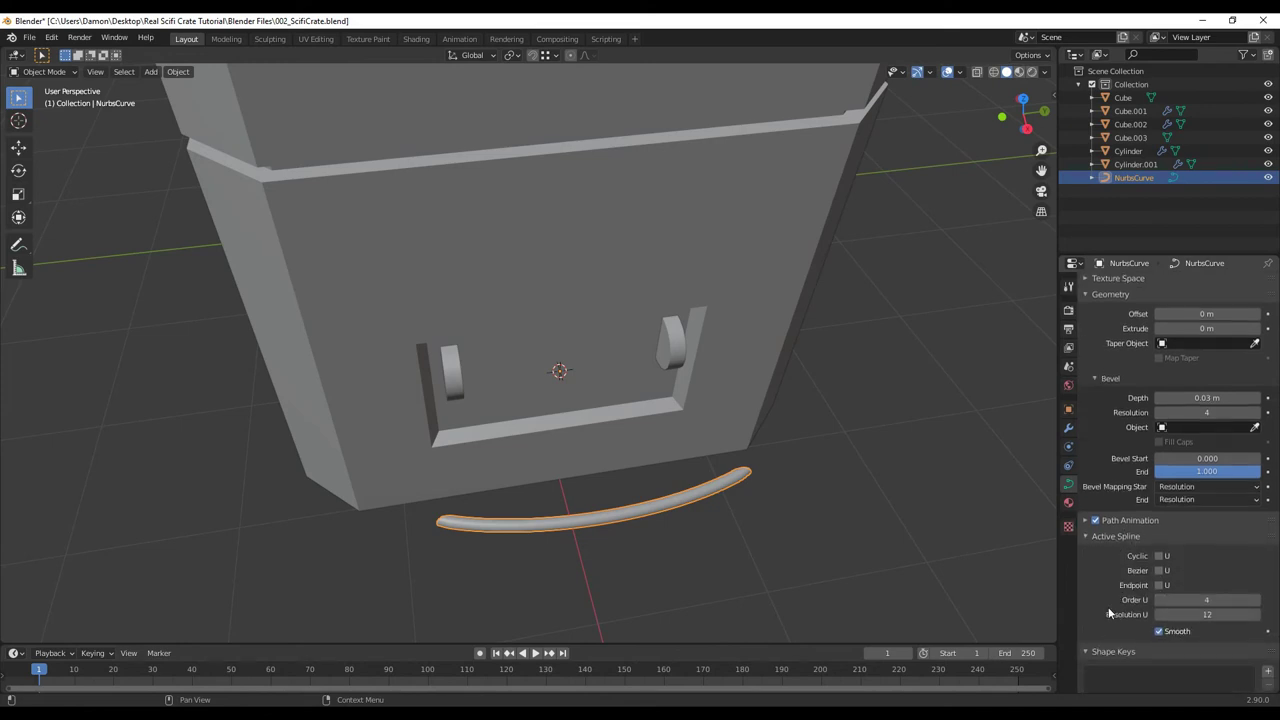
left_click(1160, 586)
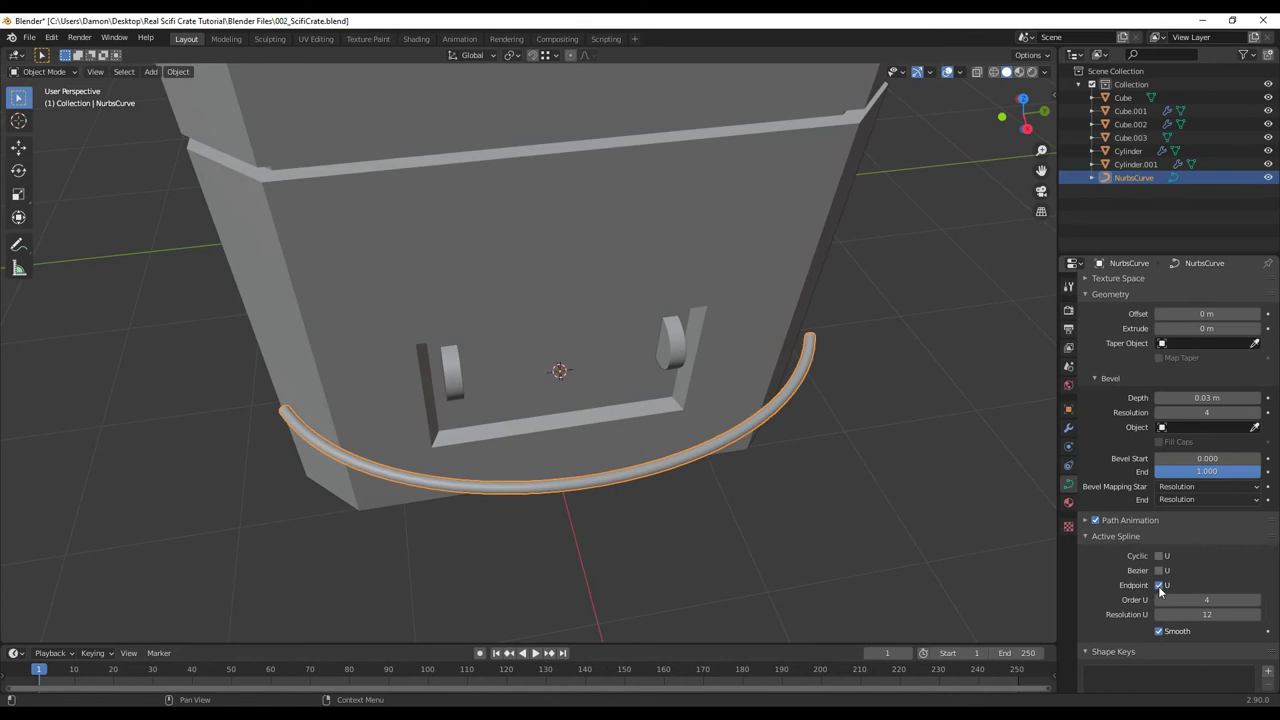
key("Tab")
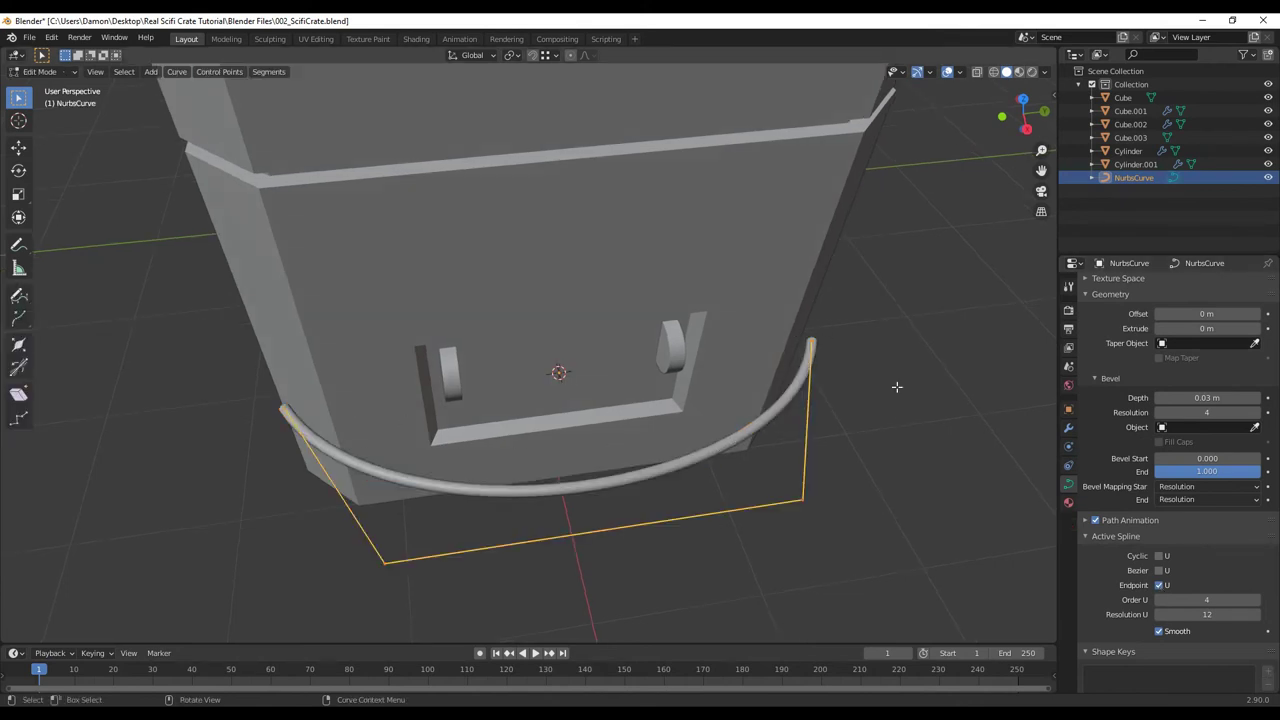
key("Tab")
Rotate the NURBS curve 90° around the global Y axis so it hangs downward
middle_click_drag(897, 387, 803, 446)
middle_click_drag(717, 403, 700, 366)
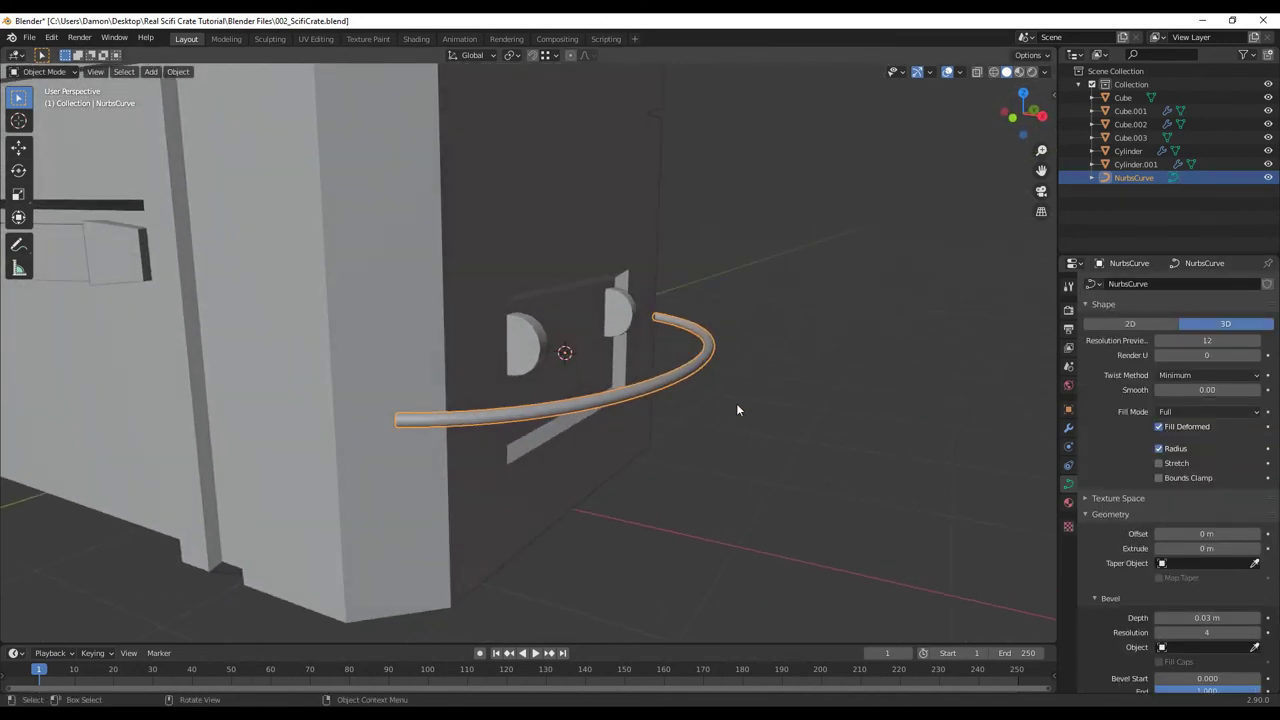
key("r")
type("y")
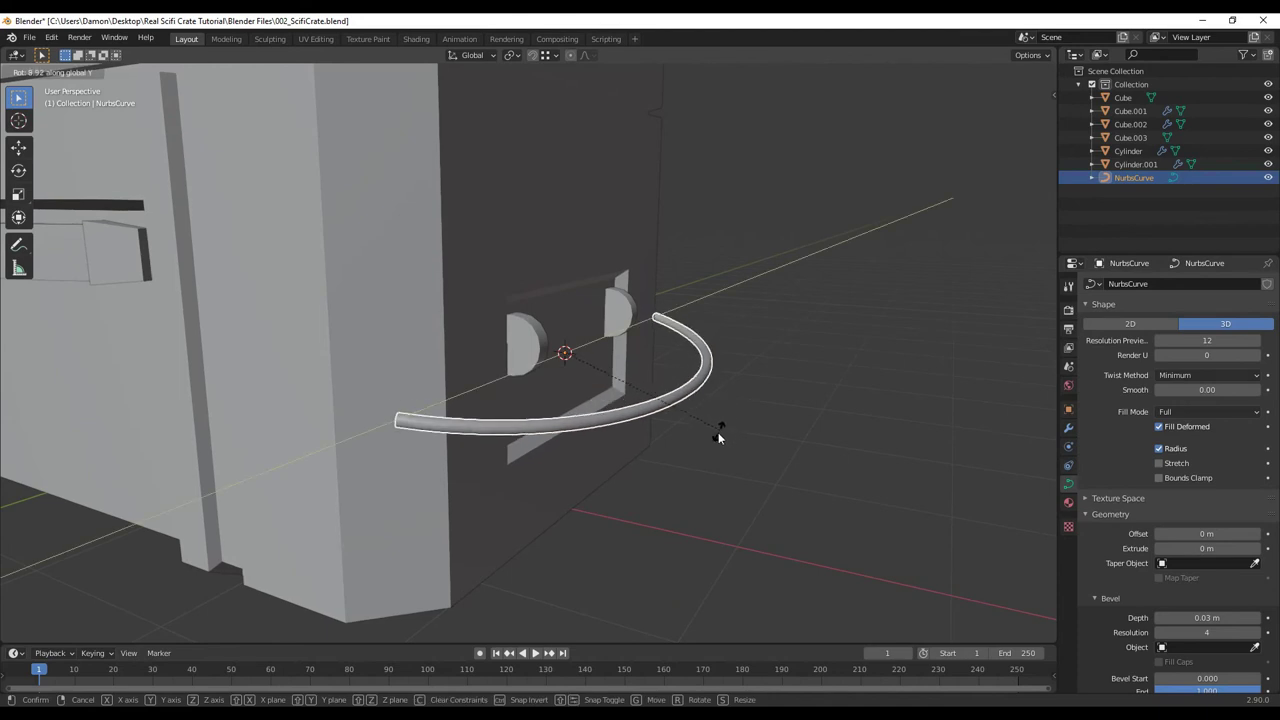
type("90")
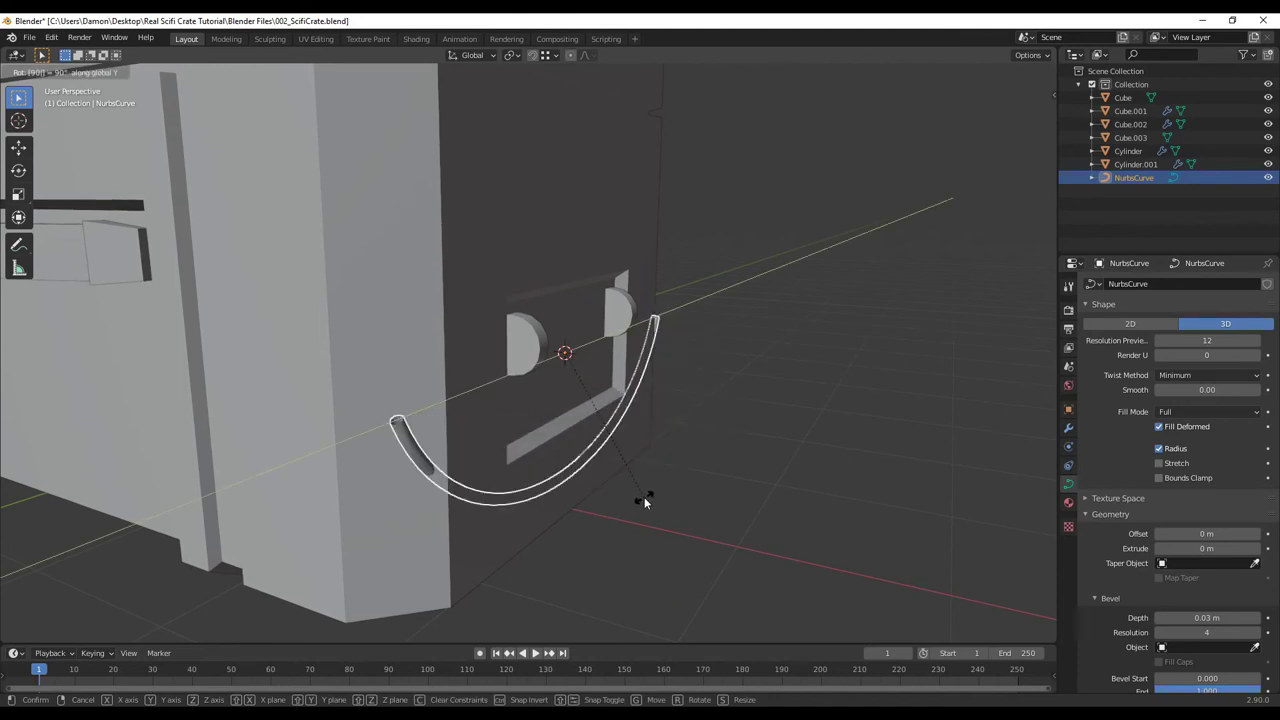
key("Return")
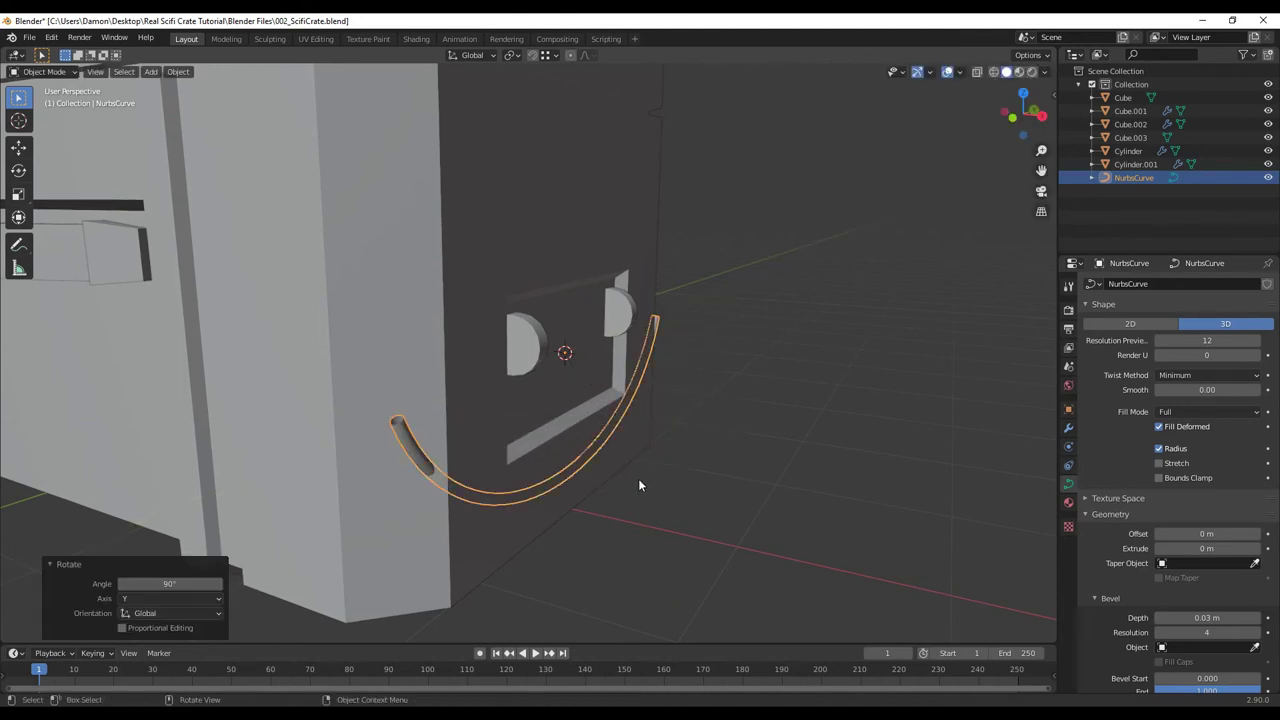
Move the NURBS curve about 0.39 m outward along the X axis, in front of the crate's short side
key("g")
key("x")
left_click(701, 494)
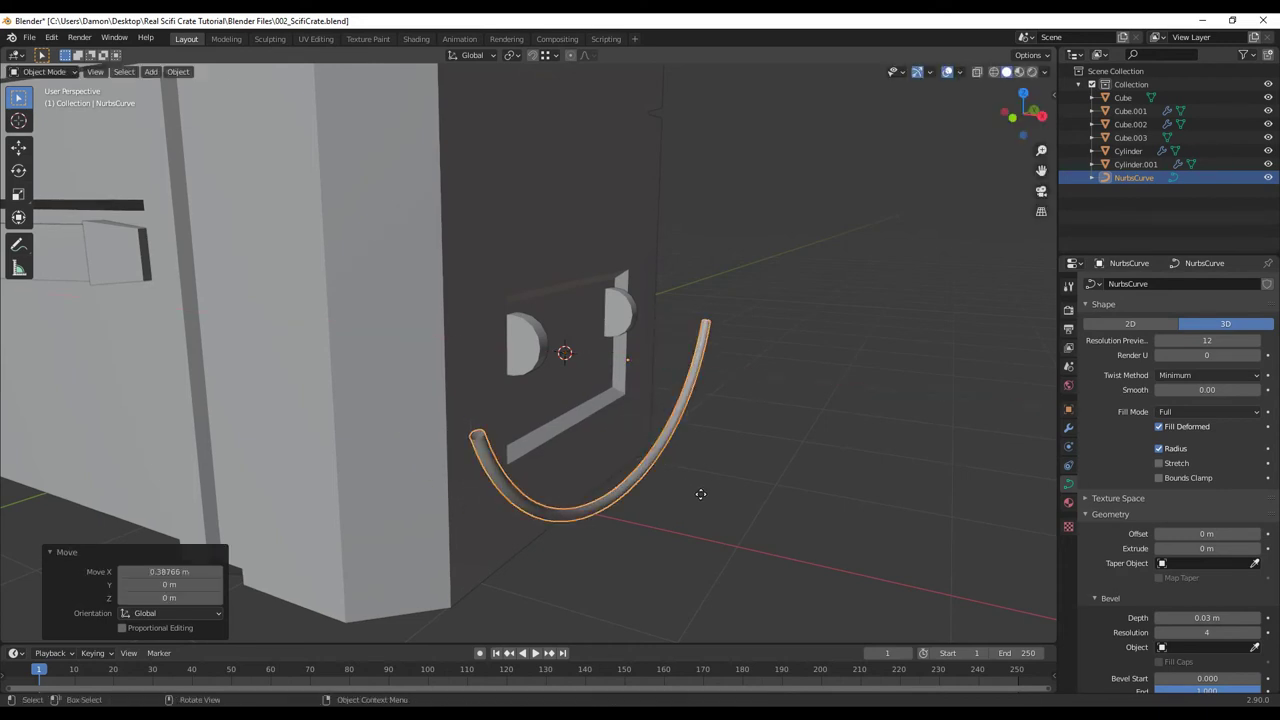
middle_click_drag(741, 494, 800, 460)
Open the NURBS curve for control point editing and set the snapping target to Face
key("Tab")
scroll(800, 460, "up", 2)
left_click_drag(832, 232, 957, 375)
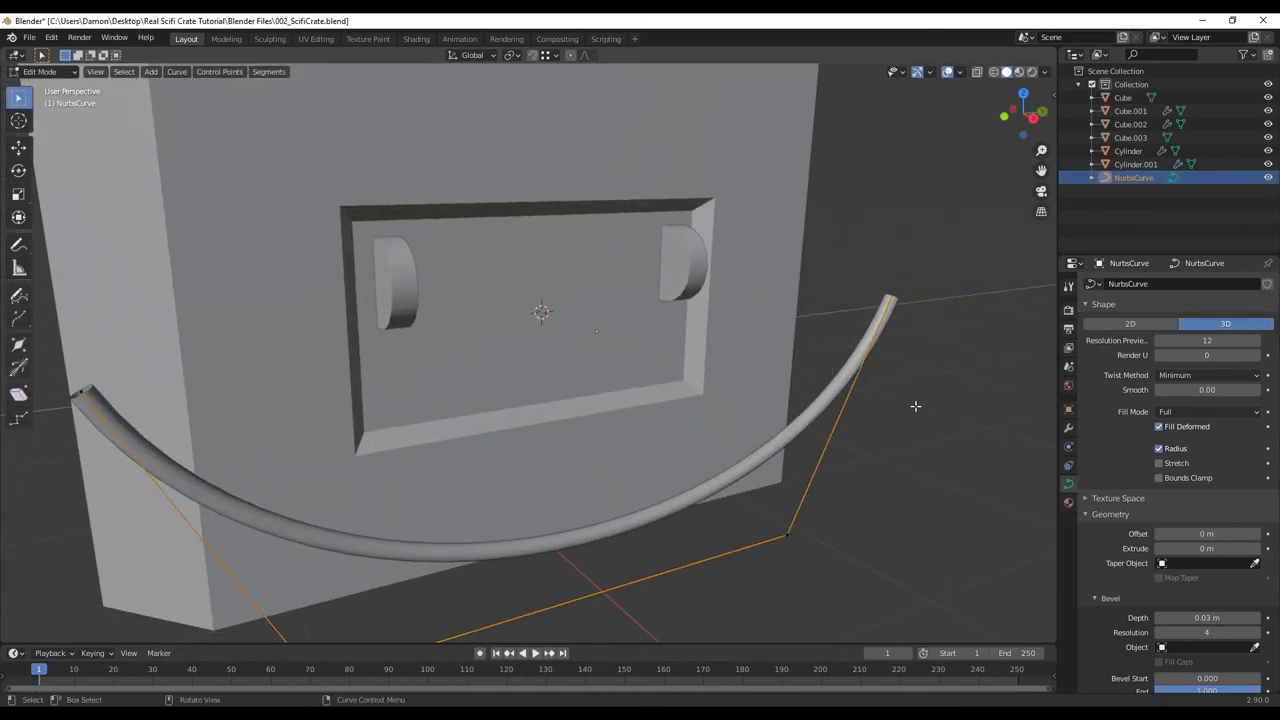
middle_click_drag(877, 360, 881, 340)
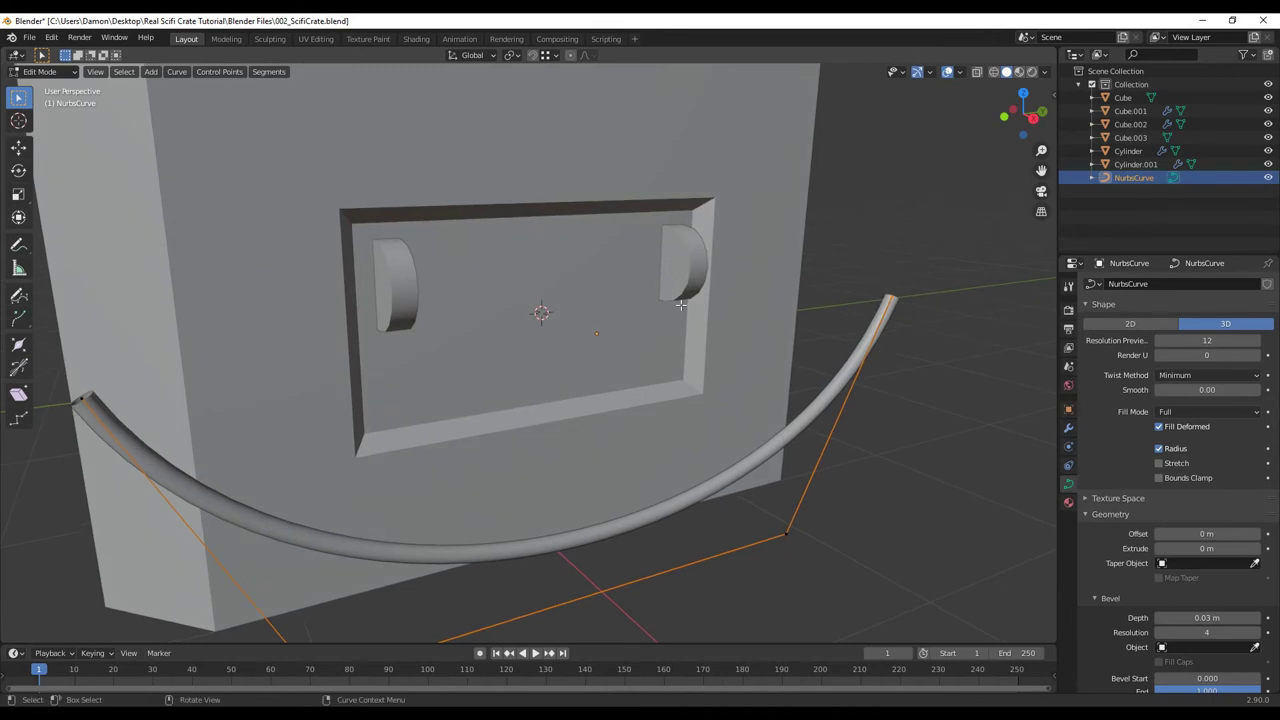
left_click(549, 56)
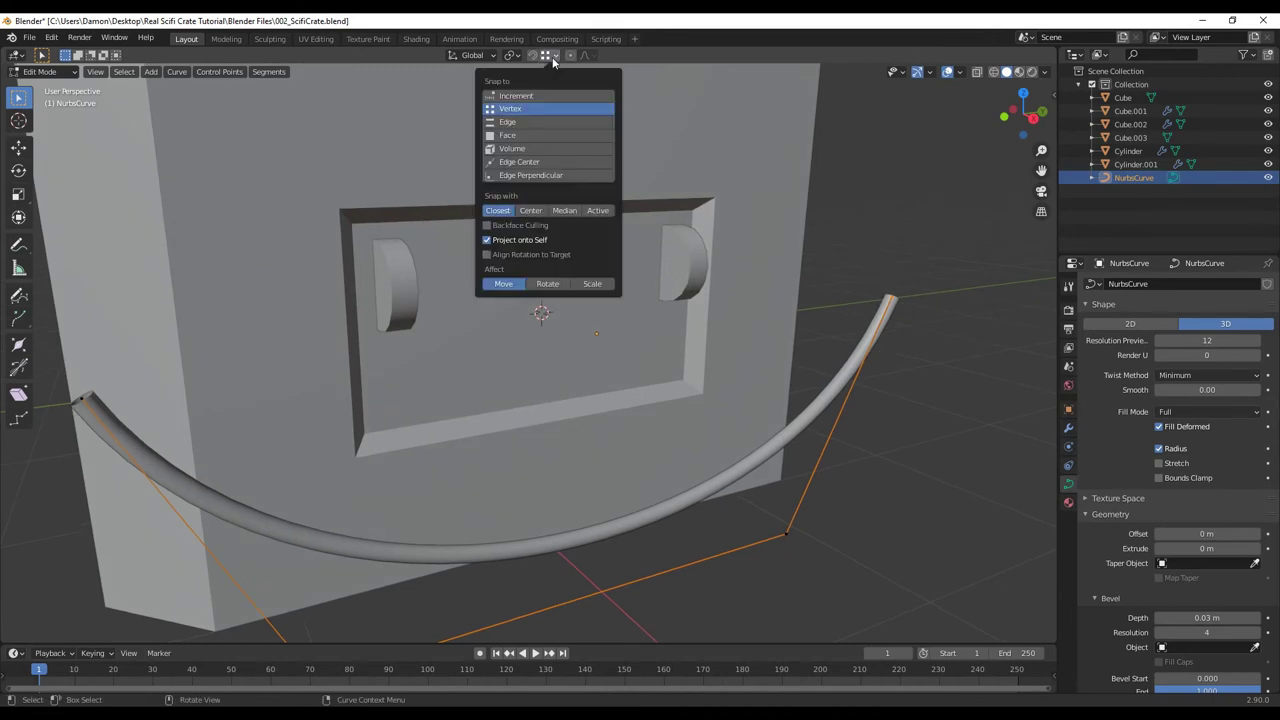
left_click(505, 140)
Snap the curve's right end control point onto the inner face of the right half-round mount
left_click_drag(864, 259, 927, 327)
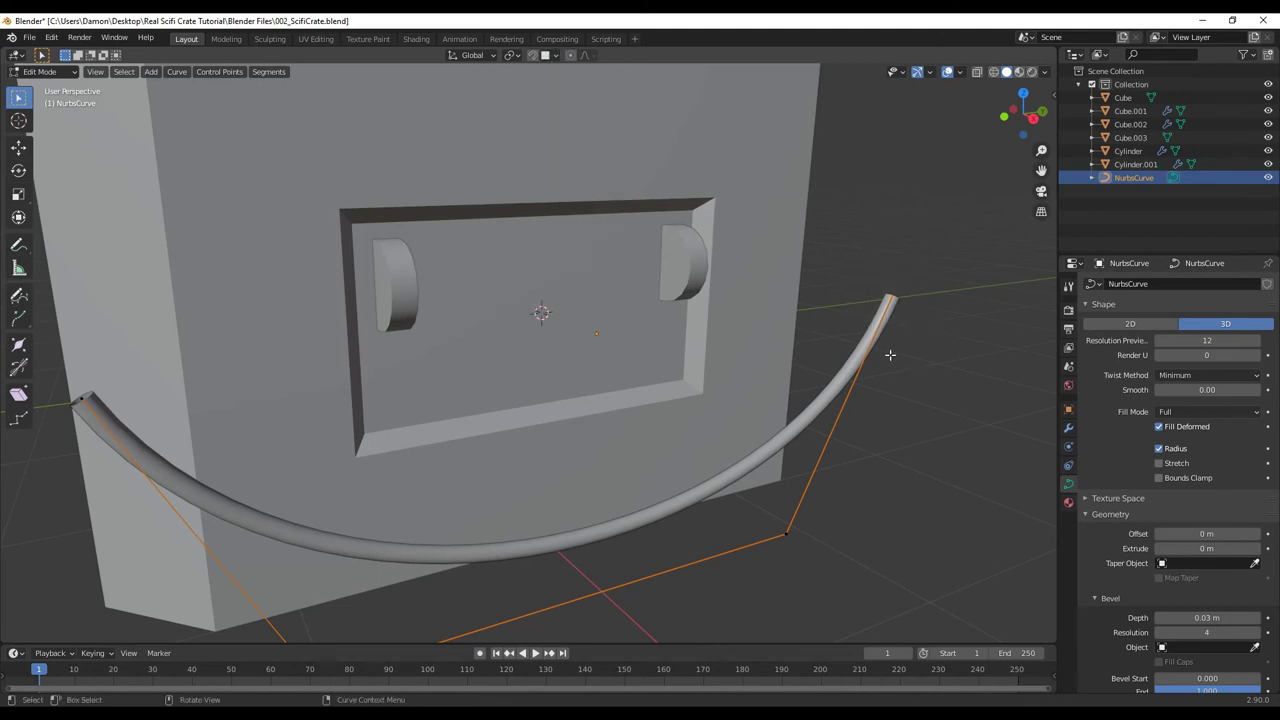
key("g")
key("ctrl")
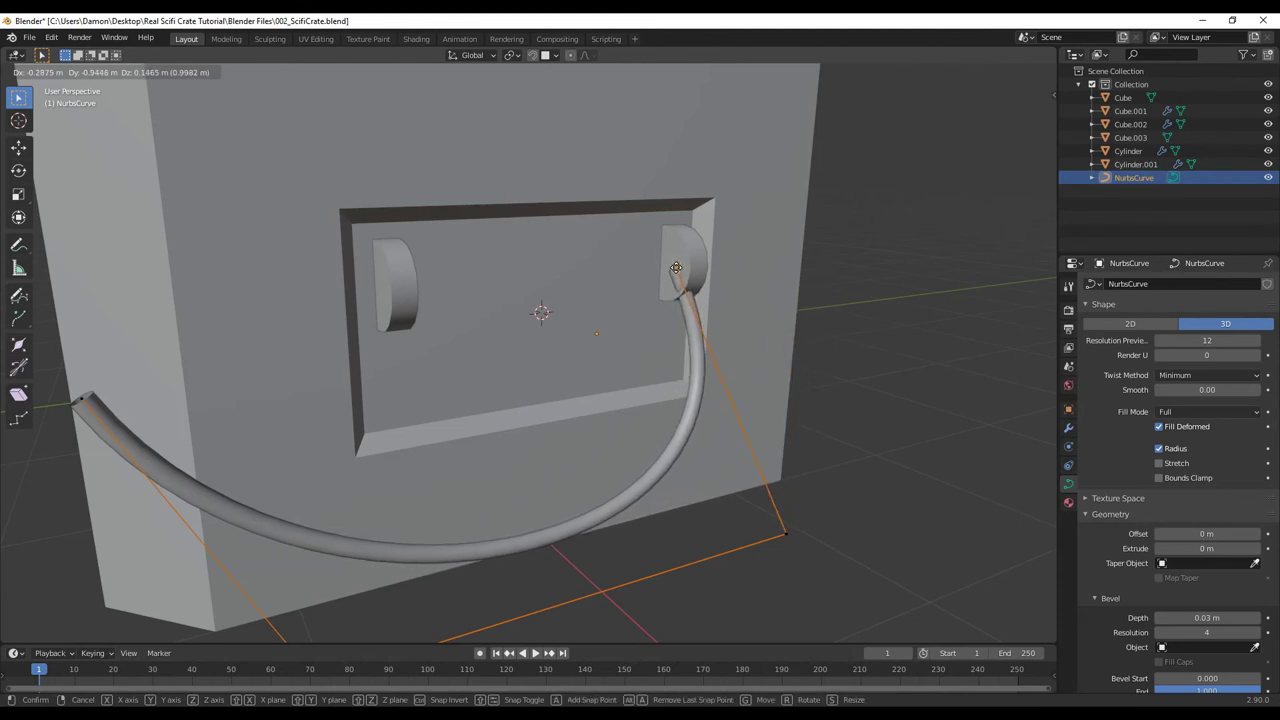
left_click(676, 268)
Snap the curve's other end control point onto the inner face of the left half-round mount
scroll(676, 268, "down", 2)
middle_click_drag(676, 268, 480, 380)
scroll(297, 402, "up", 3)
left_click_drag(127, 263, 191, 328)
key("g")
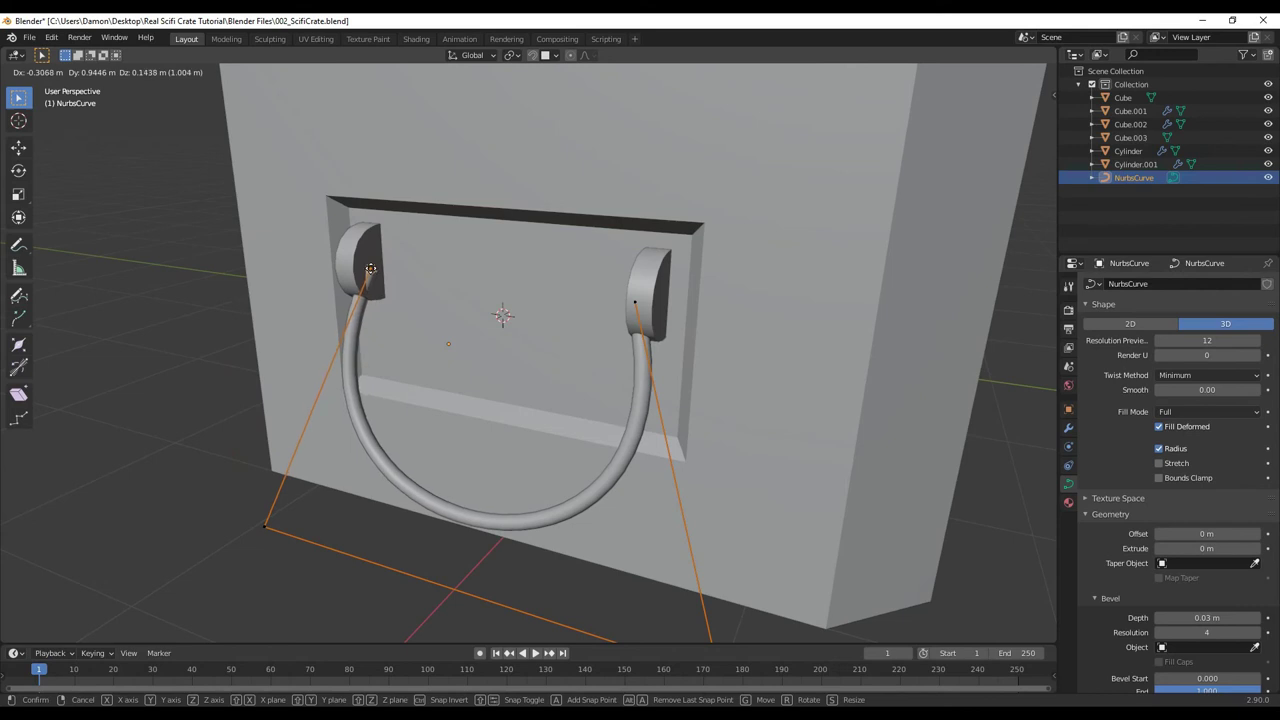
left_click(370, 271)
Scale the curve's two lower control points closer together by a factor of about 0.41
middle_click_drag(370, 271, 284, 523)
left_click(770, 585)
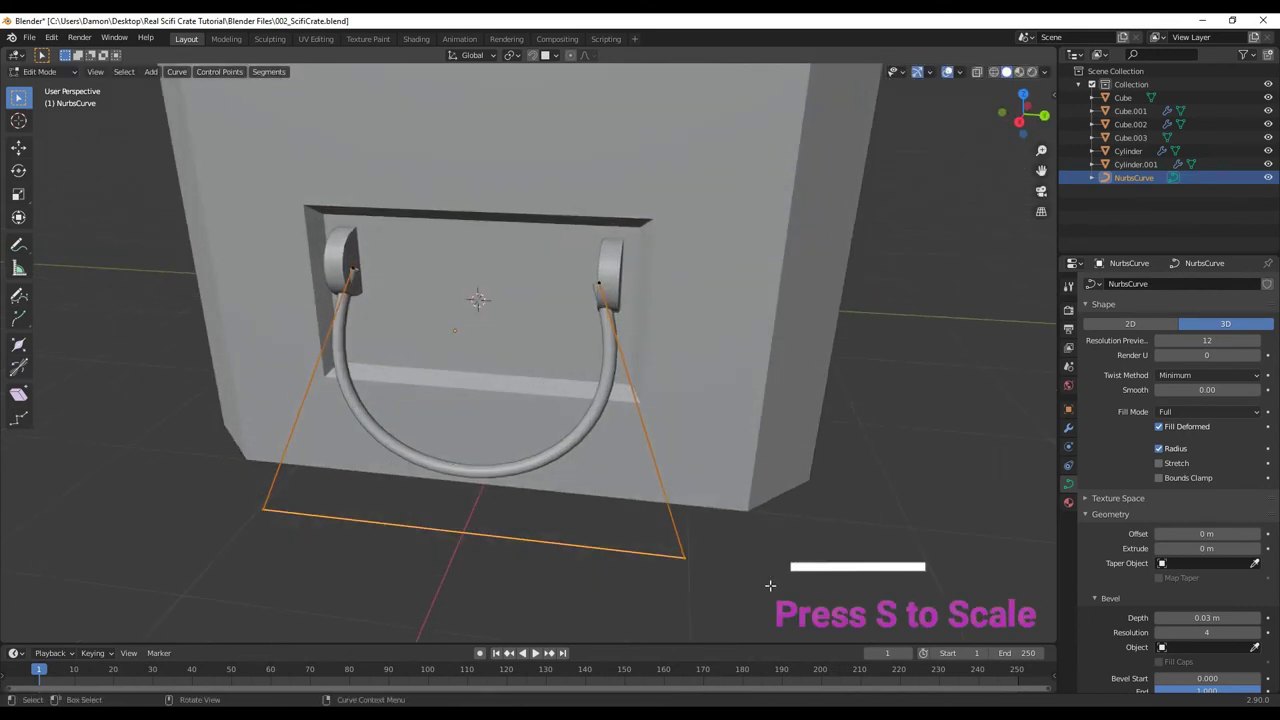
key("s")
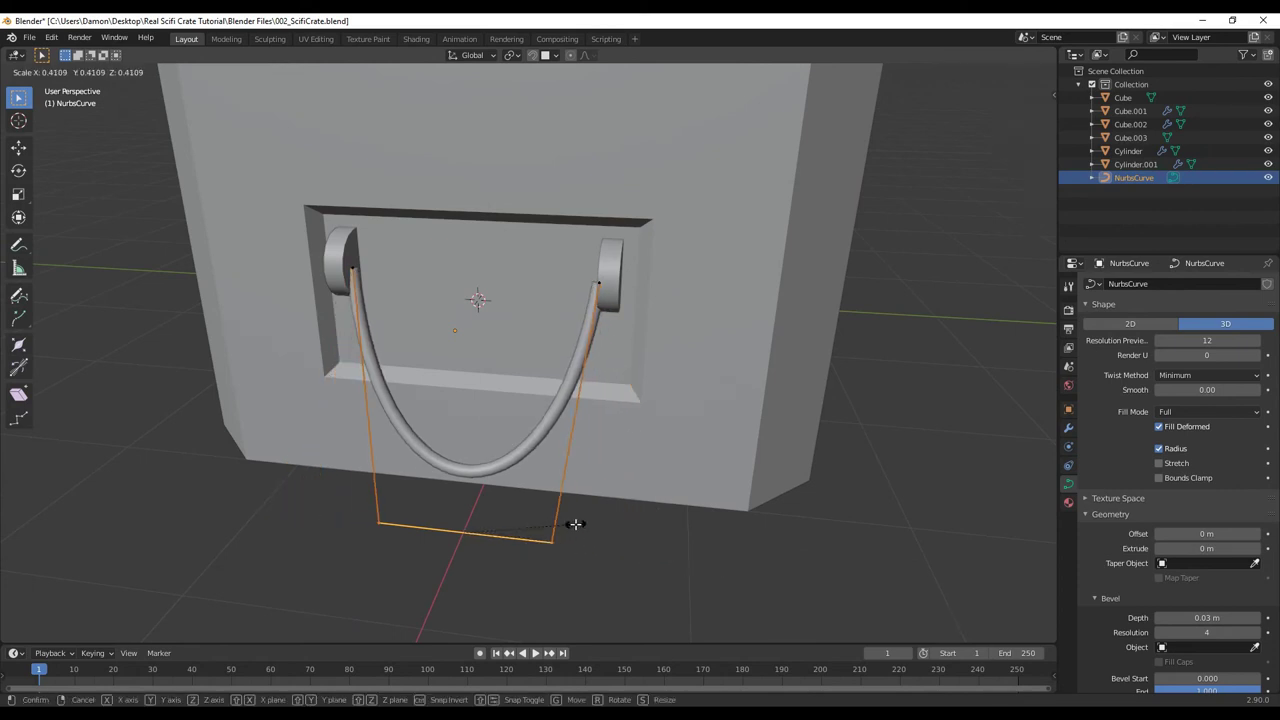
left_click(575, 523)
Move the two lower control points up about 0.58 m and inward about 0.25 m to the recess's lower edge
key("g")
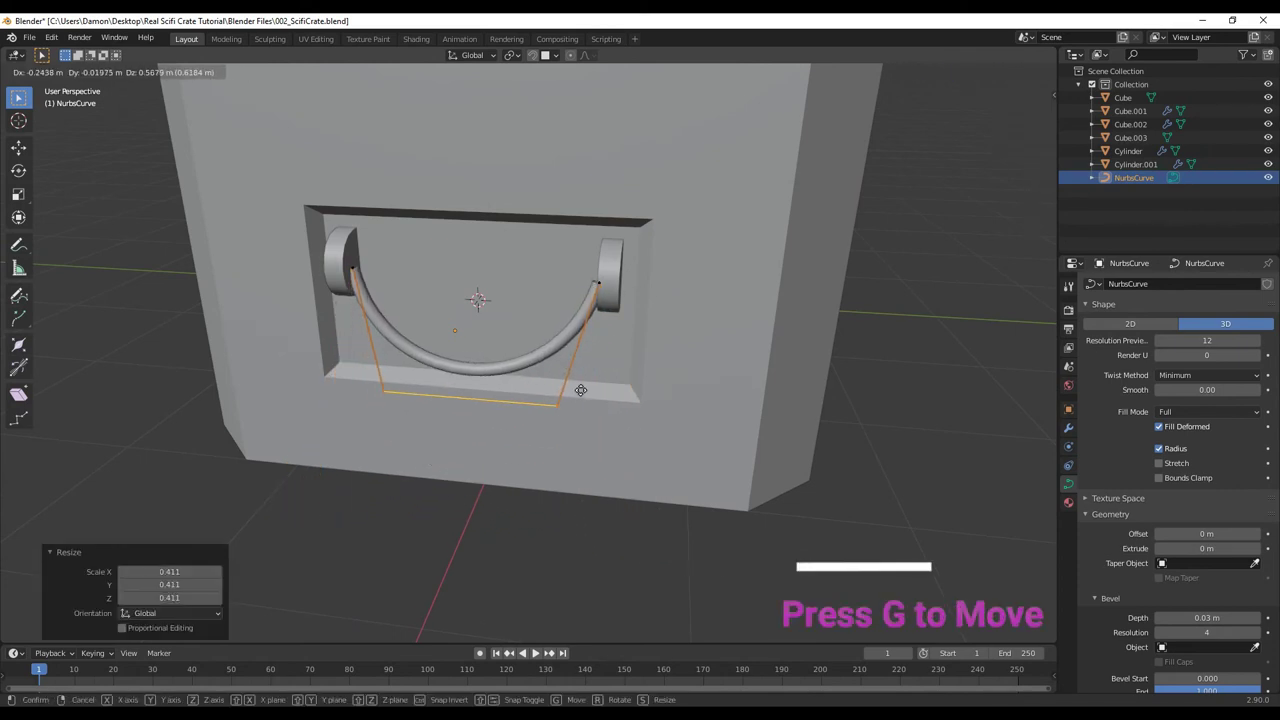
left_click(581, 387)
middle_click_drag(715, 461, 824, 487)
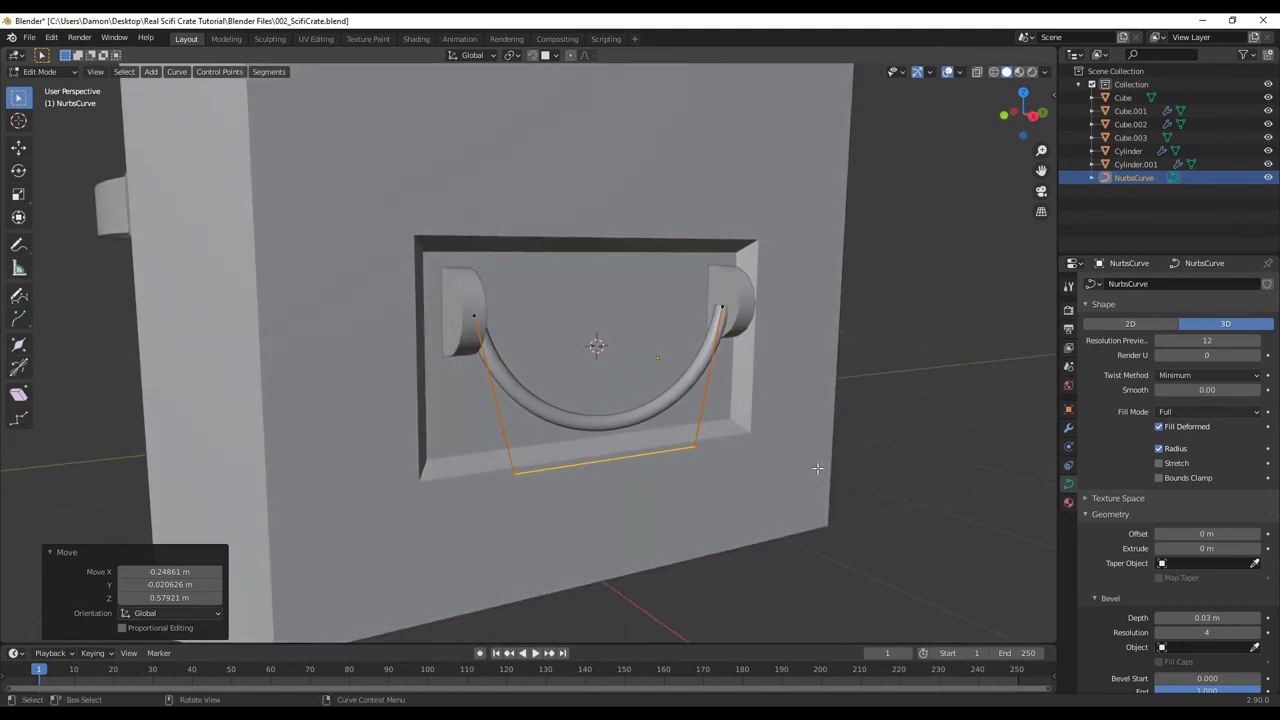
In right orthographic view, subdivide the curve's left side segment with one cut
key("KP_3")
scroll(722, 397, "up", 3)
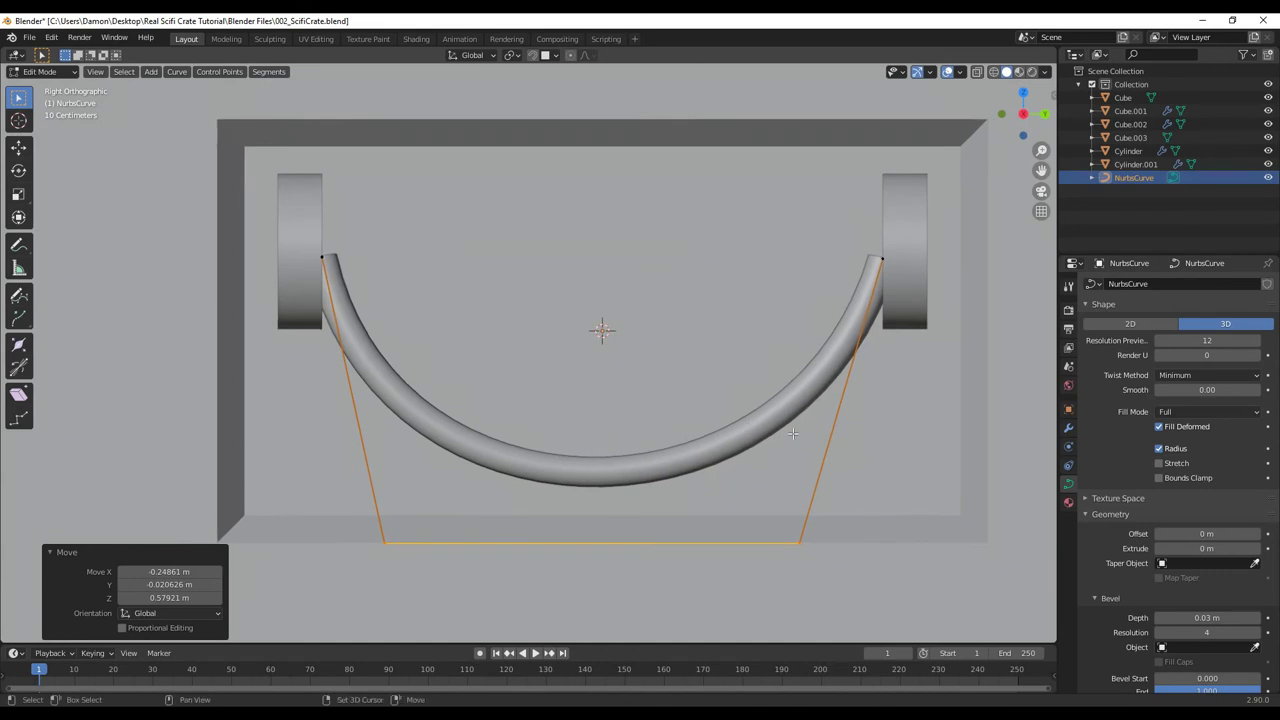
scroll(435, 413, "down", 1)
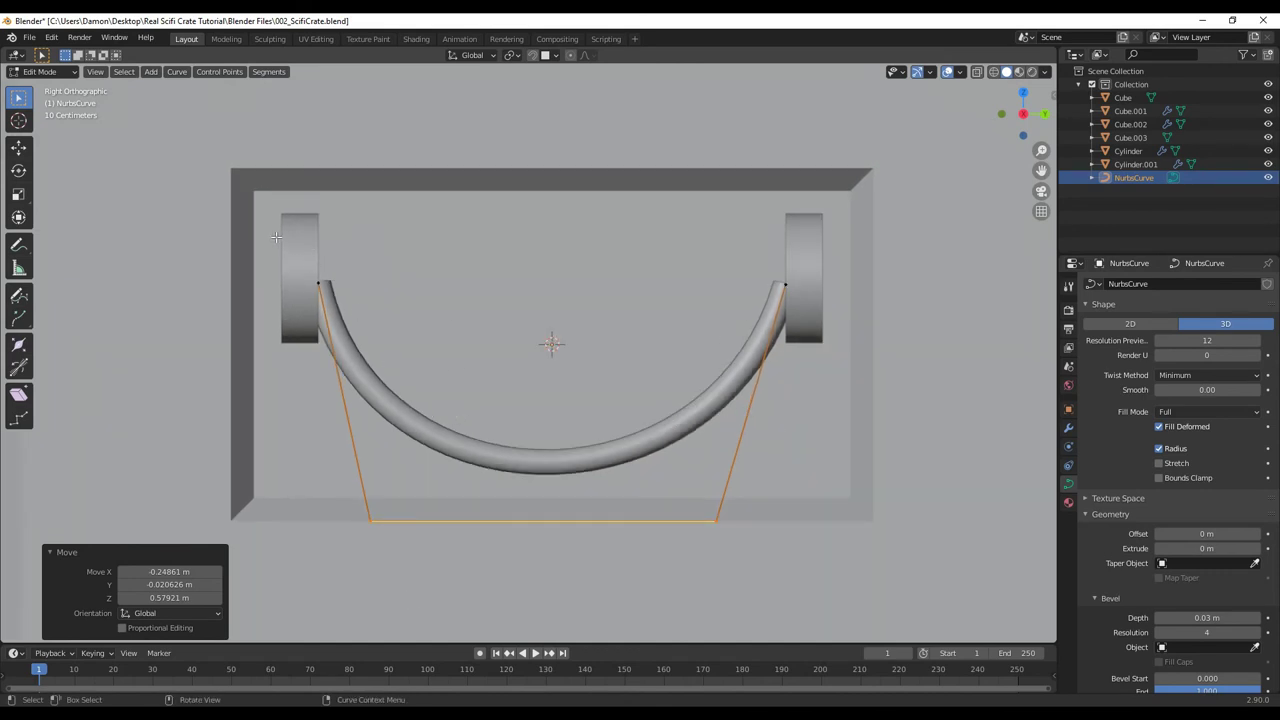
left_click_drag(299, 263, 415, 560)
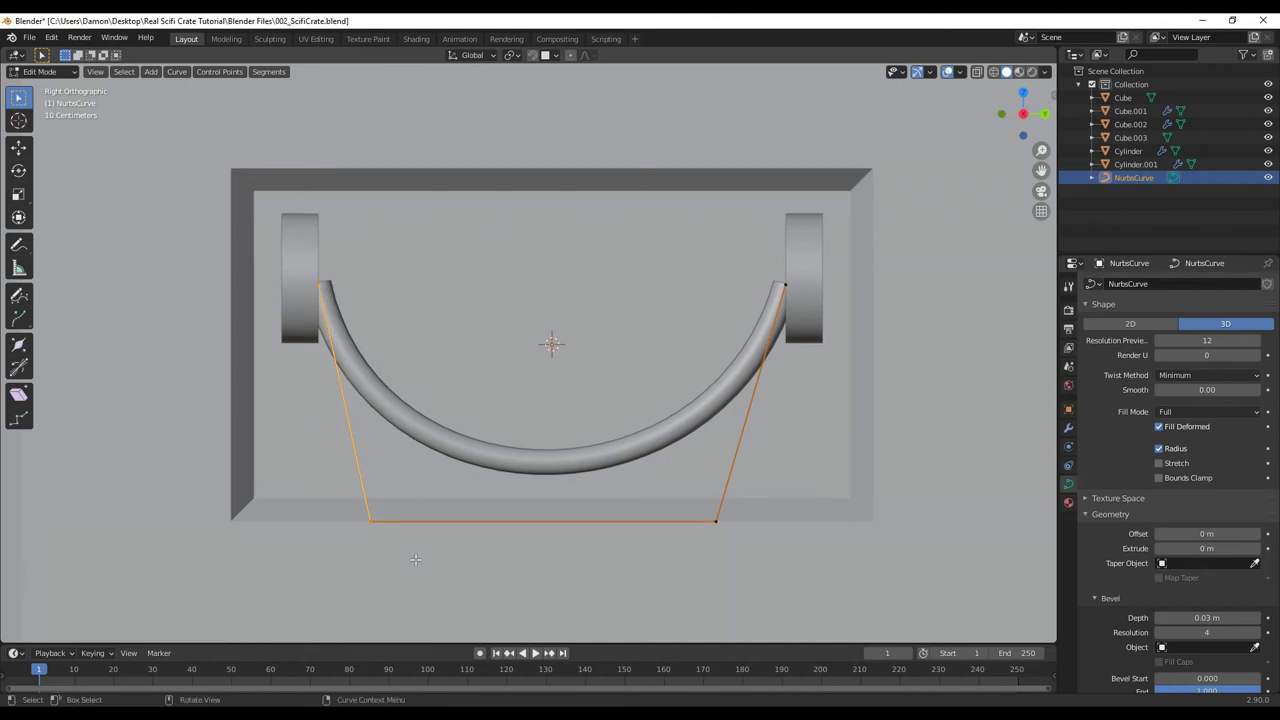
right_click(479, 352)
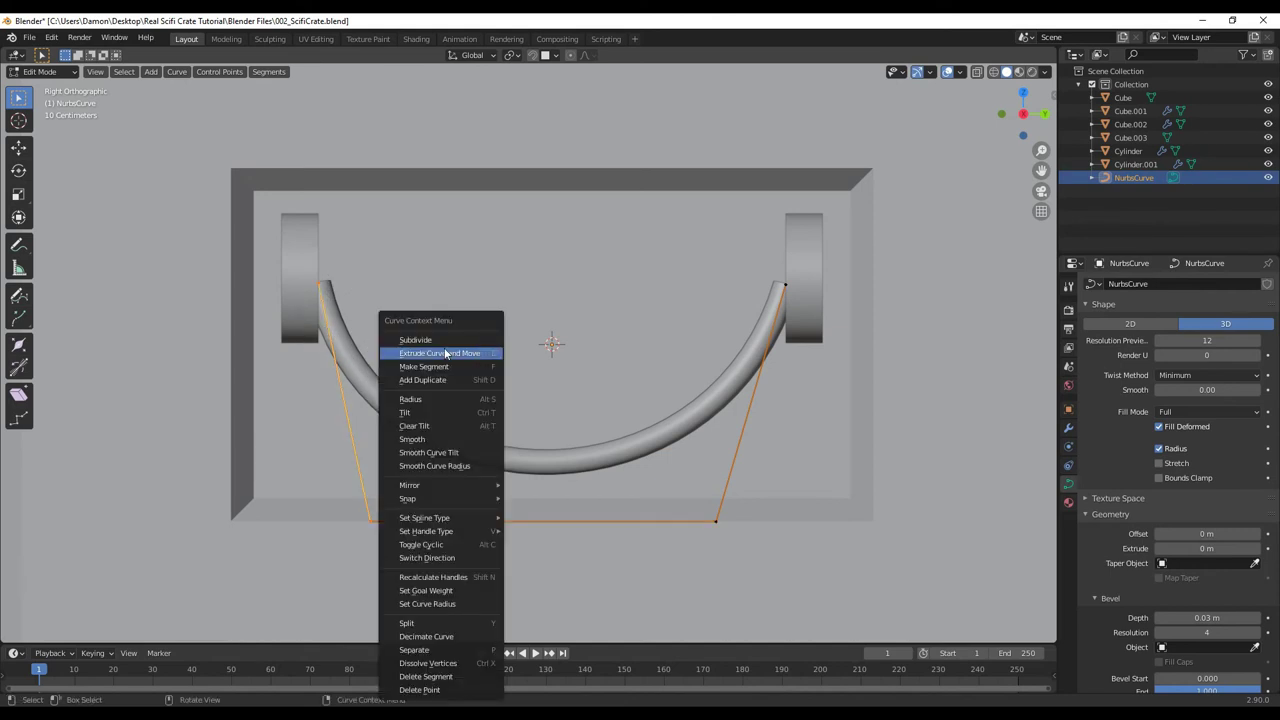
left_click(413, 342)
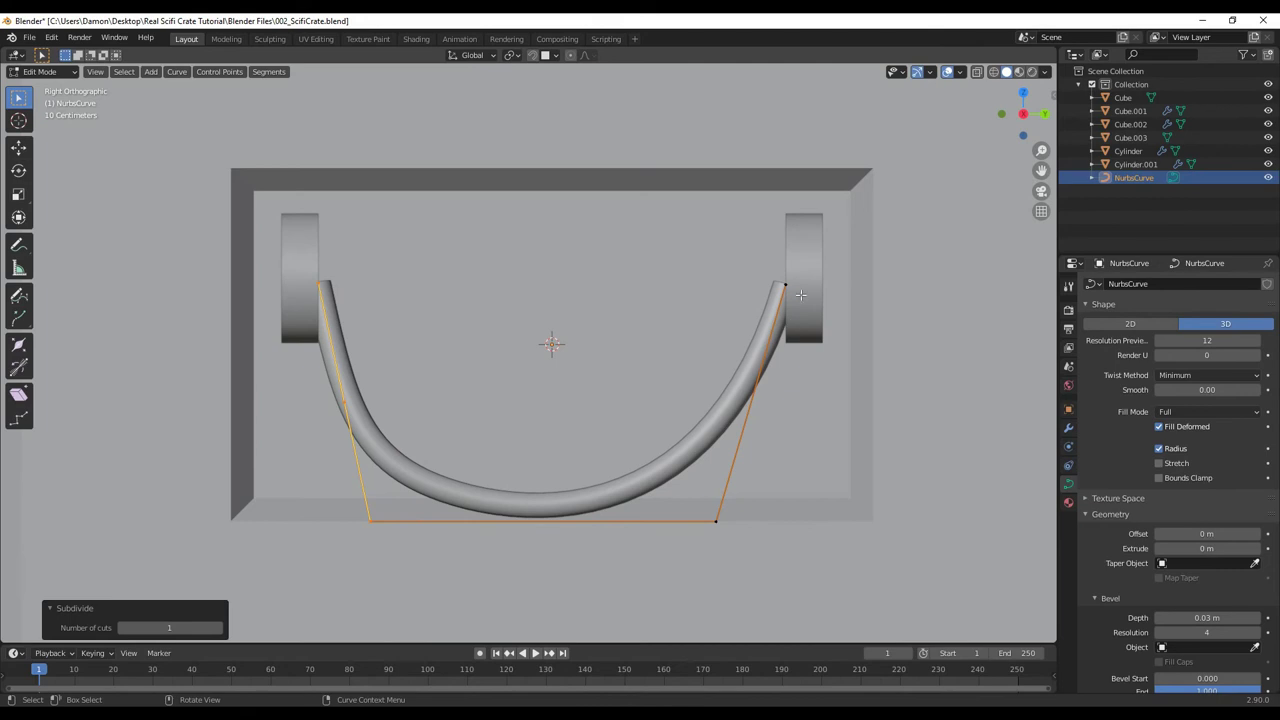
Subdivide the curve's right side segment with one cut
left_click_drag(828, 272, 686, 558)
right_click(607, 340)
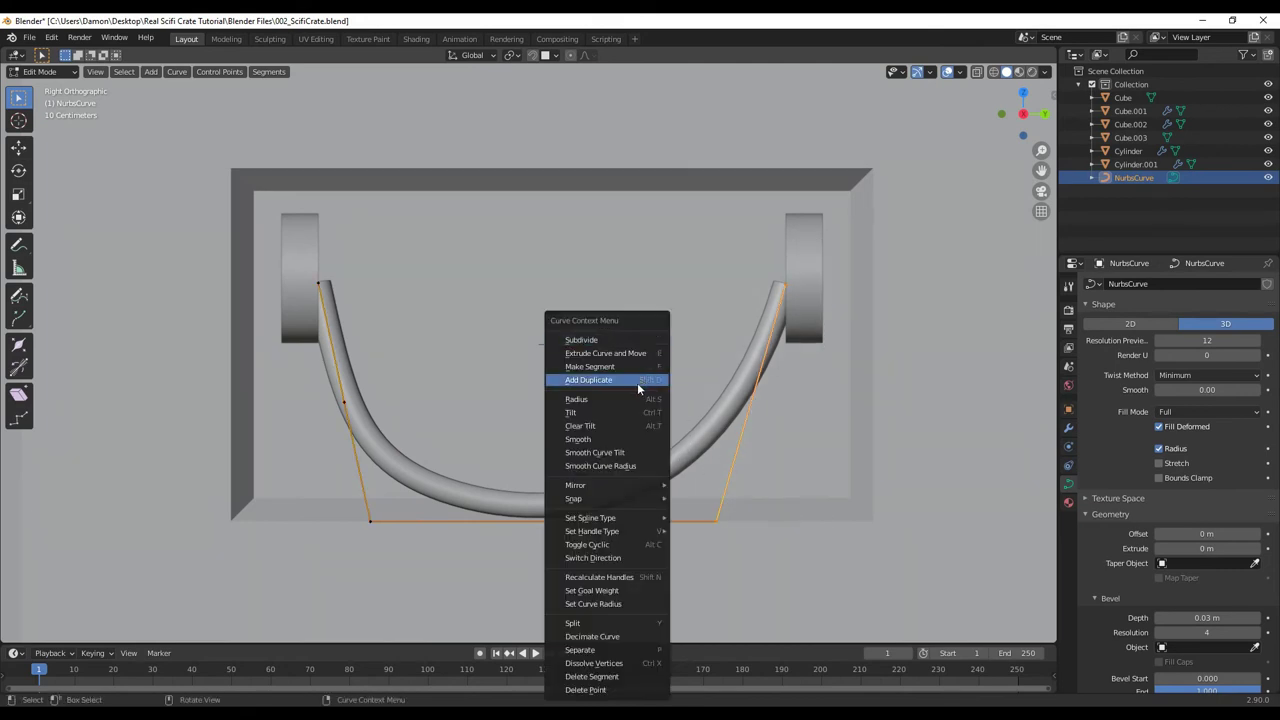
left_click(590, 340)
middle_click_drag(743, 461, 735, 471, "shift")
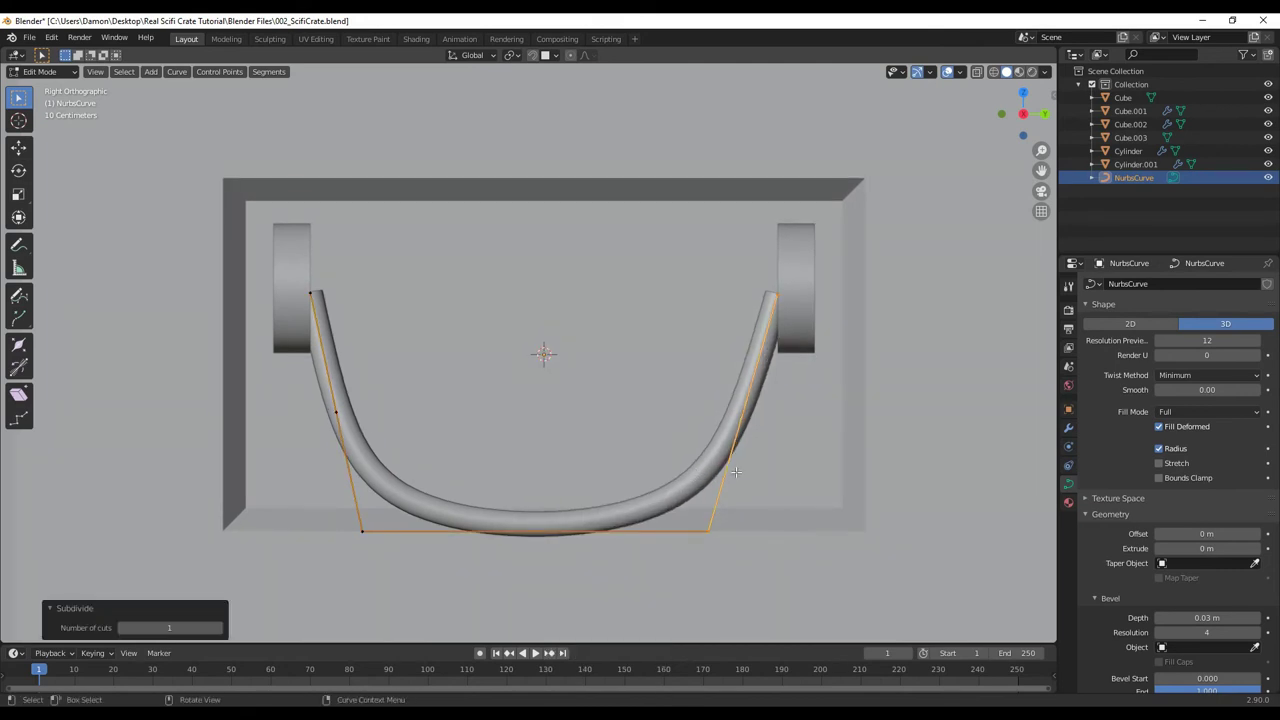
Scale the two new side control points inward to about 0.64 and raise them about 0.27 m along Z, level with the curve's ends
left_click_drag(289, 377, 409, 456)
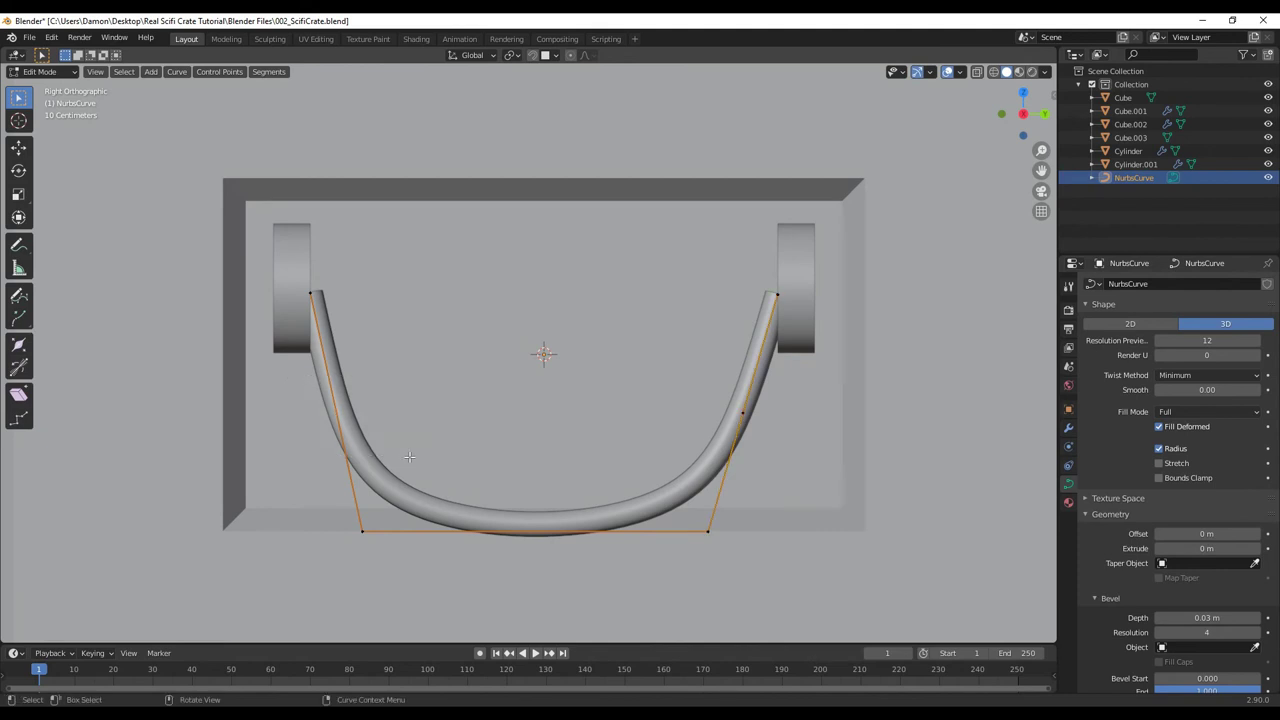
key("s")
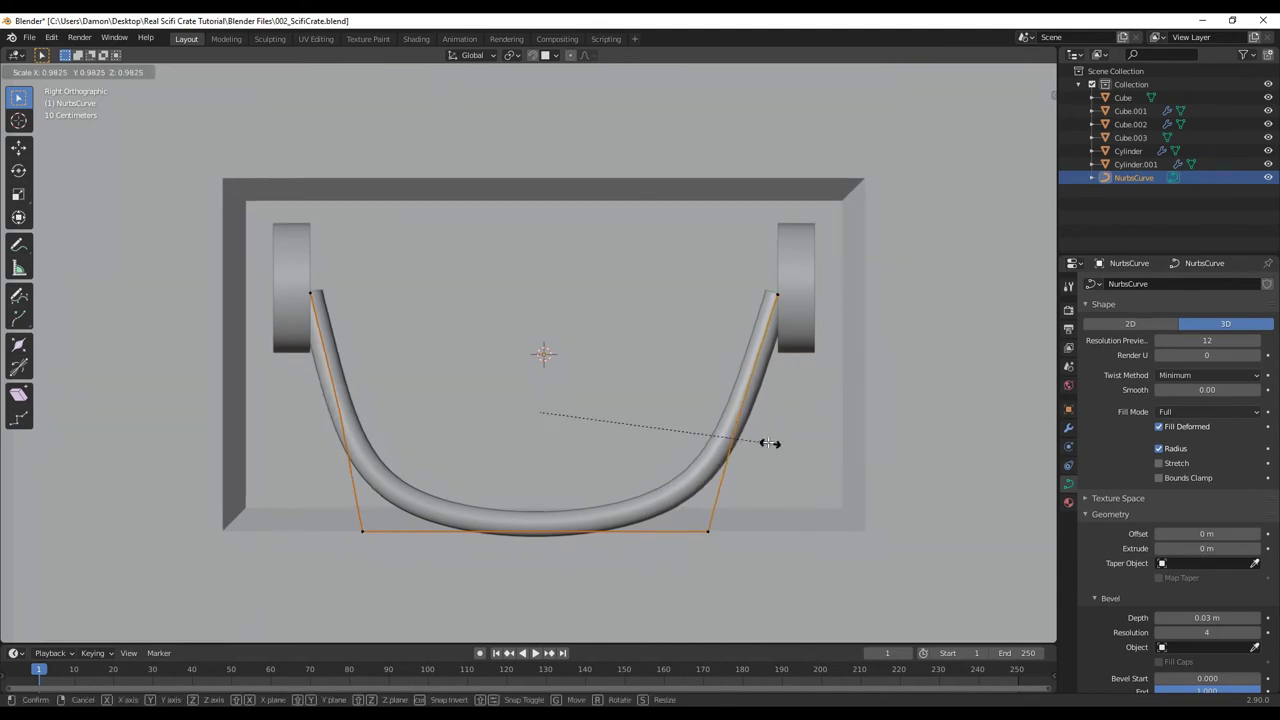
left_click(716, 430)
key("g")
key("z")
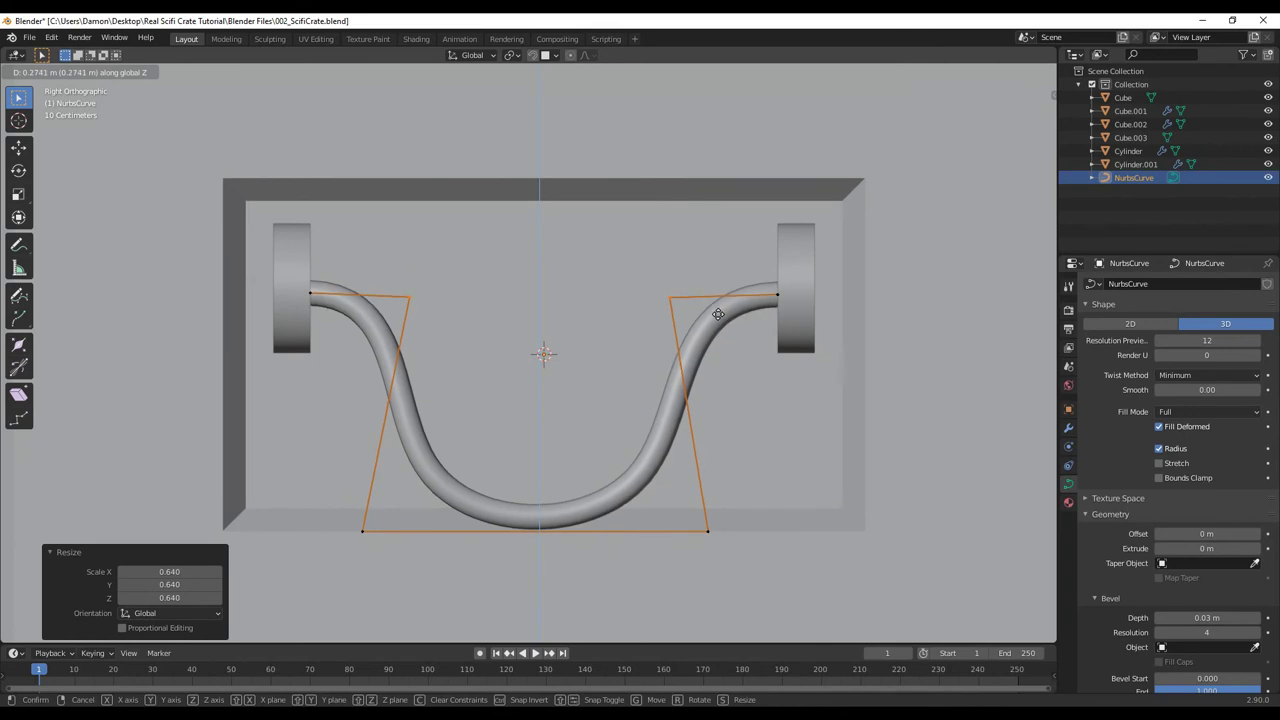
left_click(718, 314)
Spread the two upper inner control points apart along Y by a factor of about 1.37, above the bottom control points
key("s")
key("y")
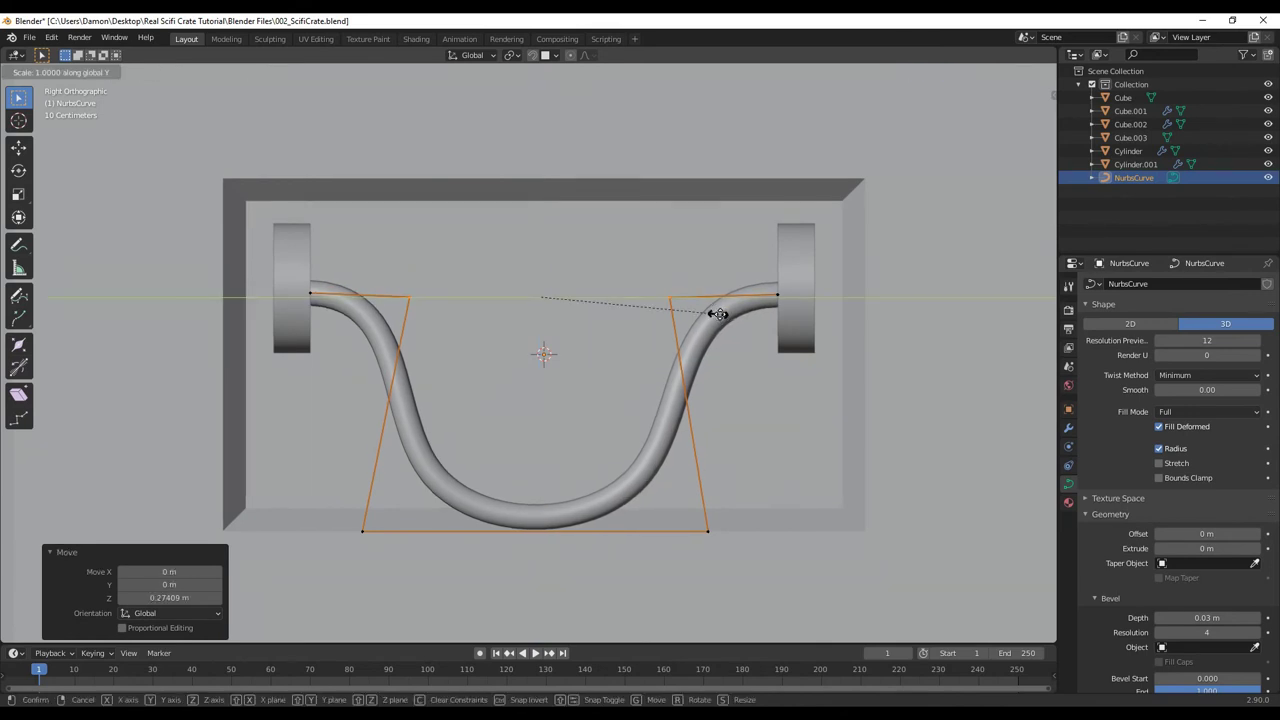
left_click(773, 363)
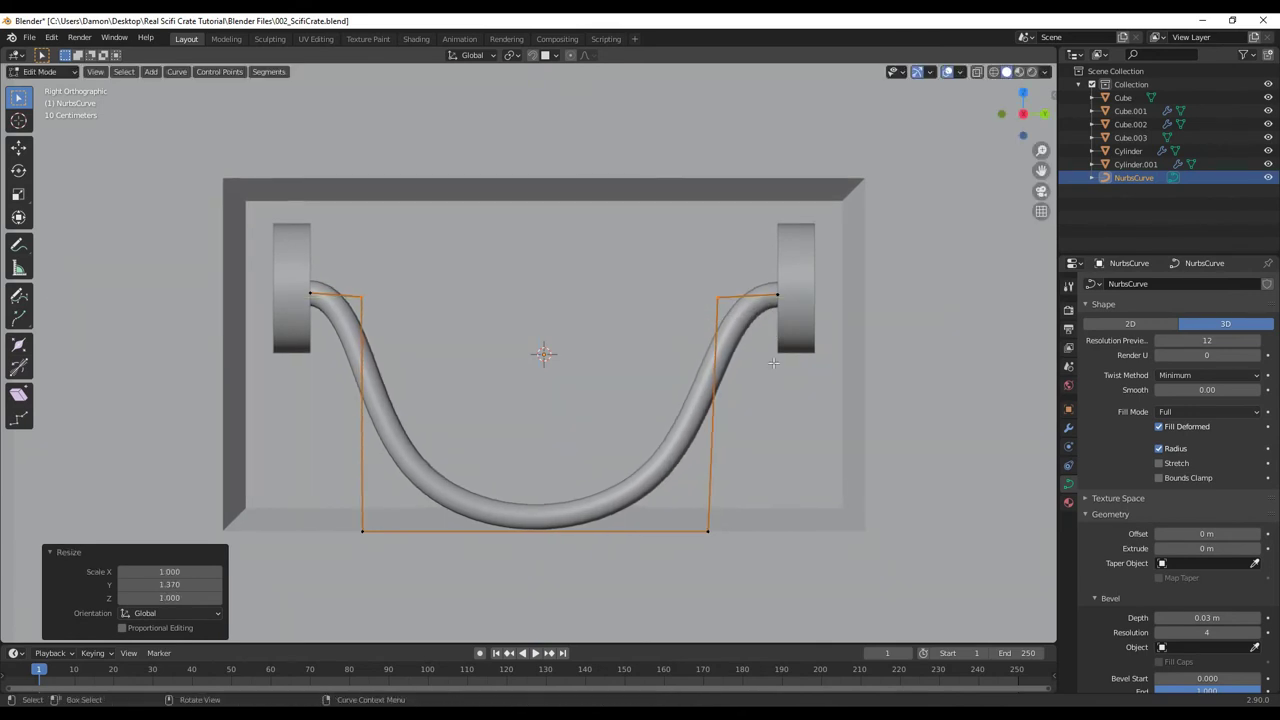
Raise the curve's two bottom control points slightly along Z and spread them apart along Y by a factor of about 1.53
left_click_drag(759, 591, 335, 442)
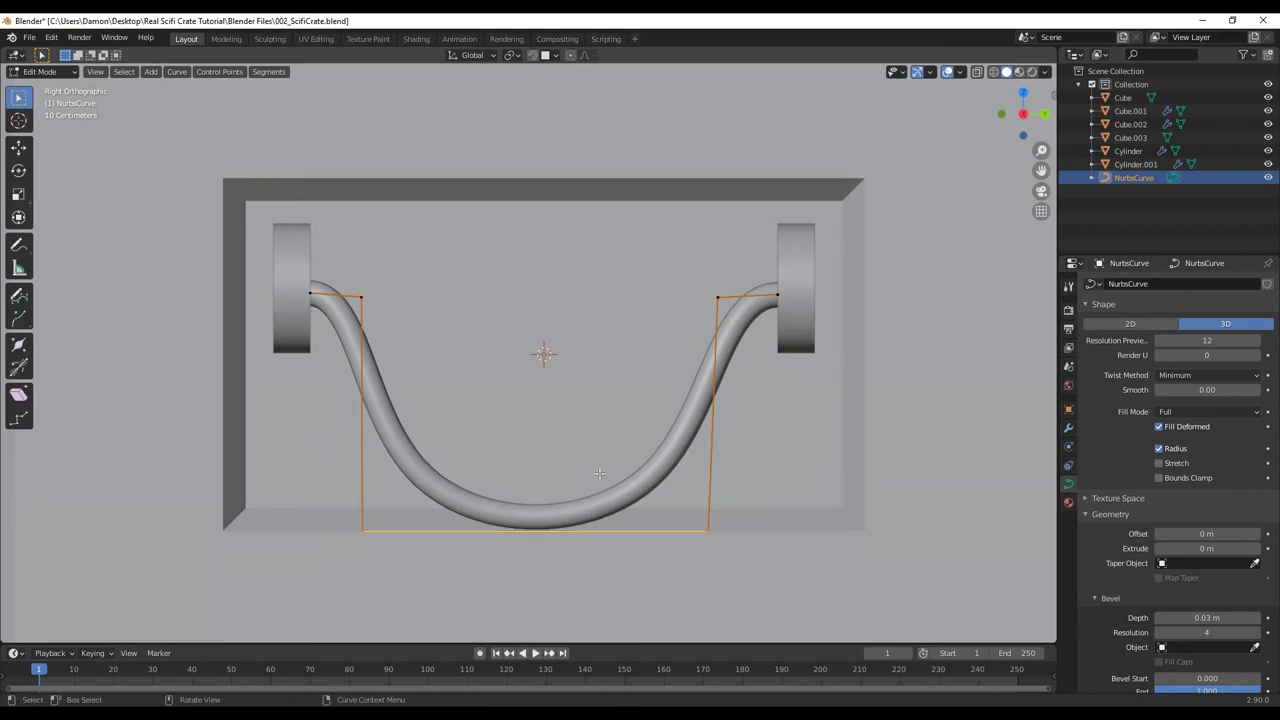
key("g")
key("z")
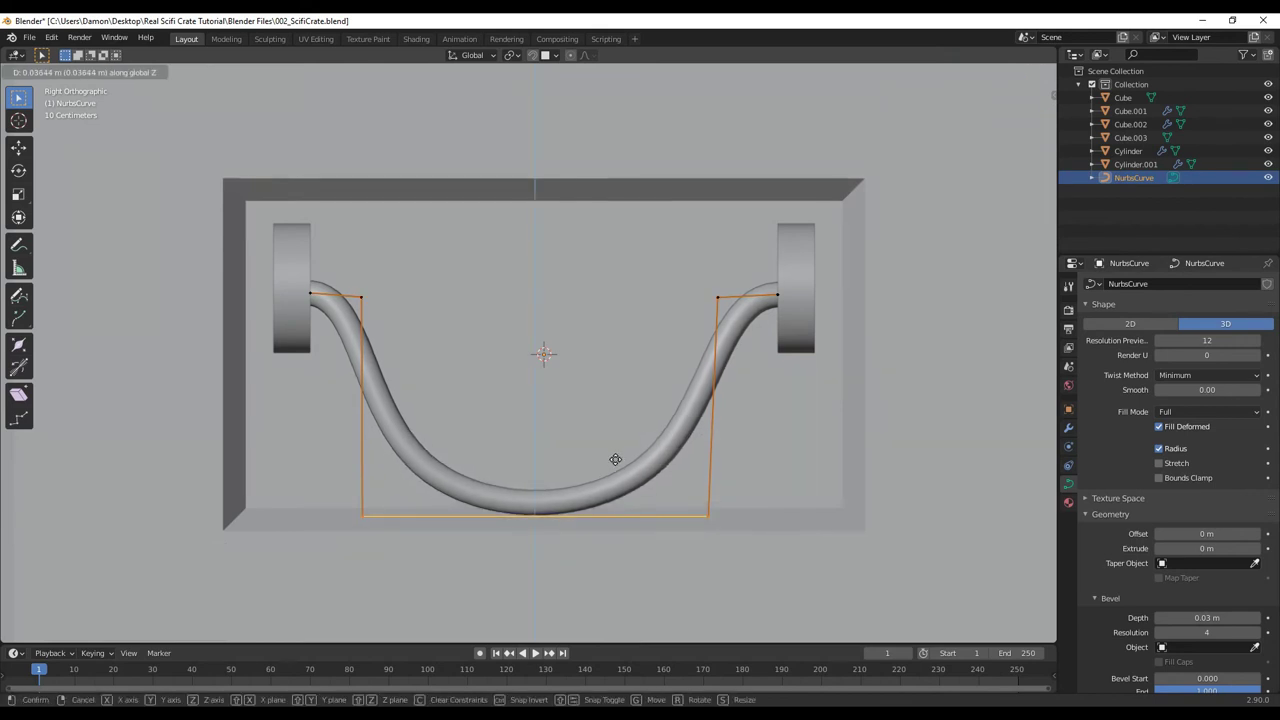
left_click(615, 453)
key("s")
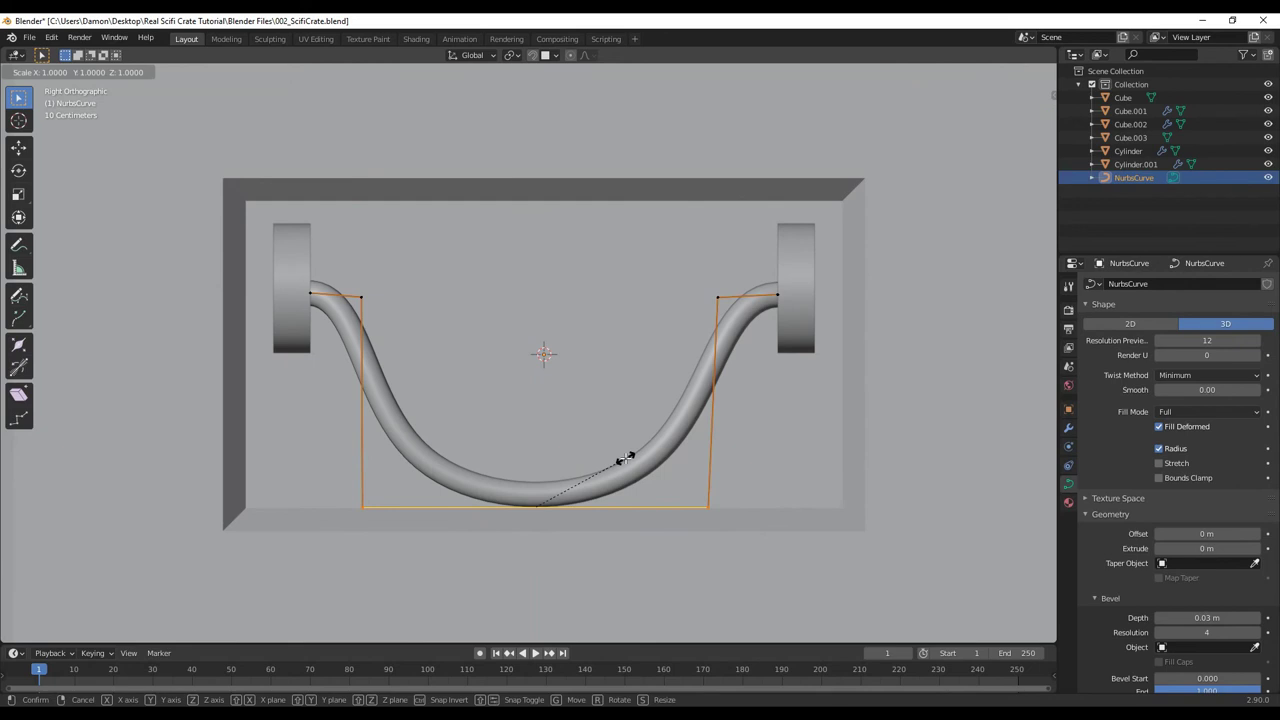
key("y")
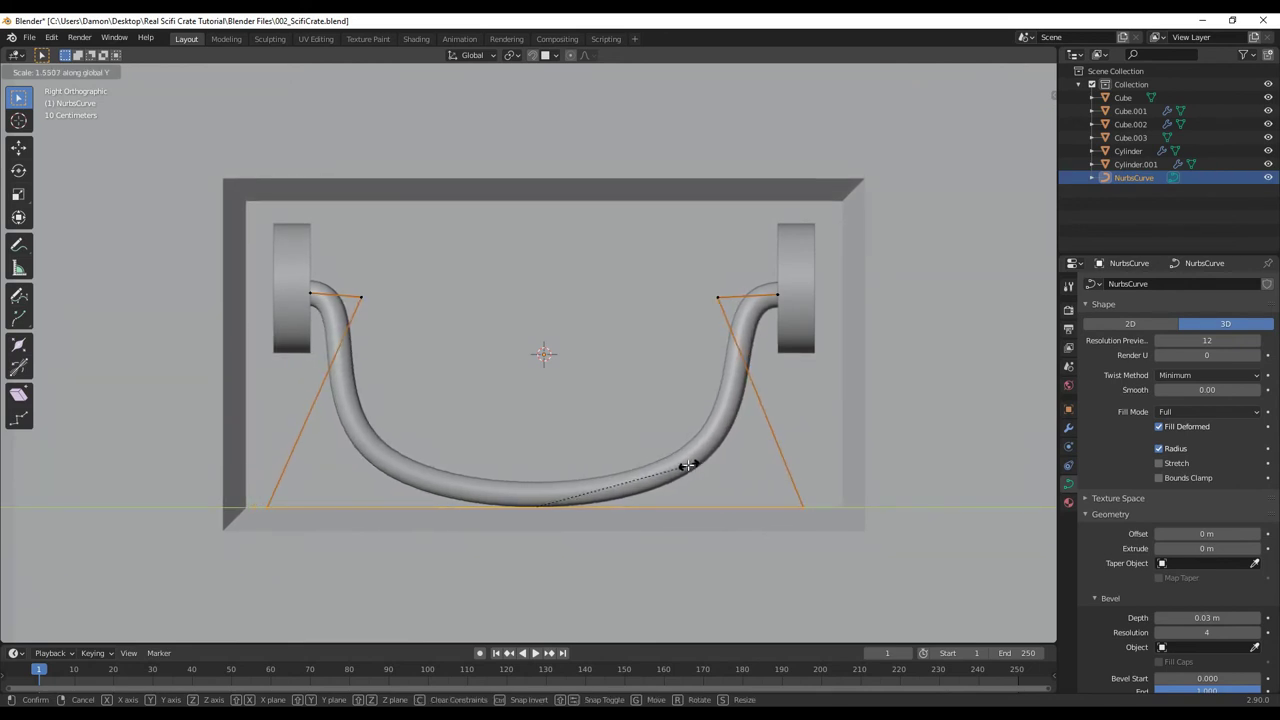
left_click(685, 465)
Select all of the handle curve's control points and raise them about 0.012 m along Z
scroll(685, 465, "down", 5)
middle_click_drag(685, 468, 651, 488)
scroll(675, 498, "up", 5)
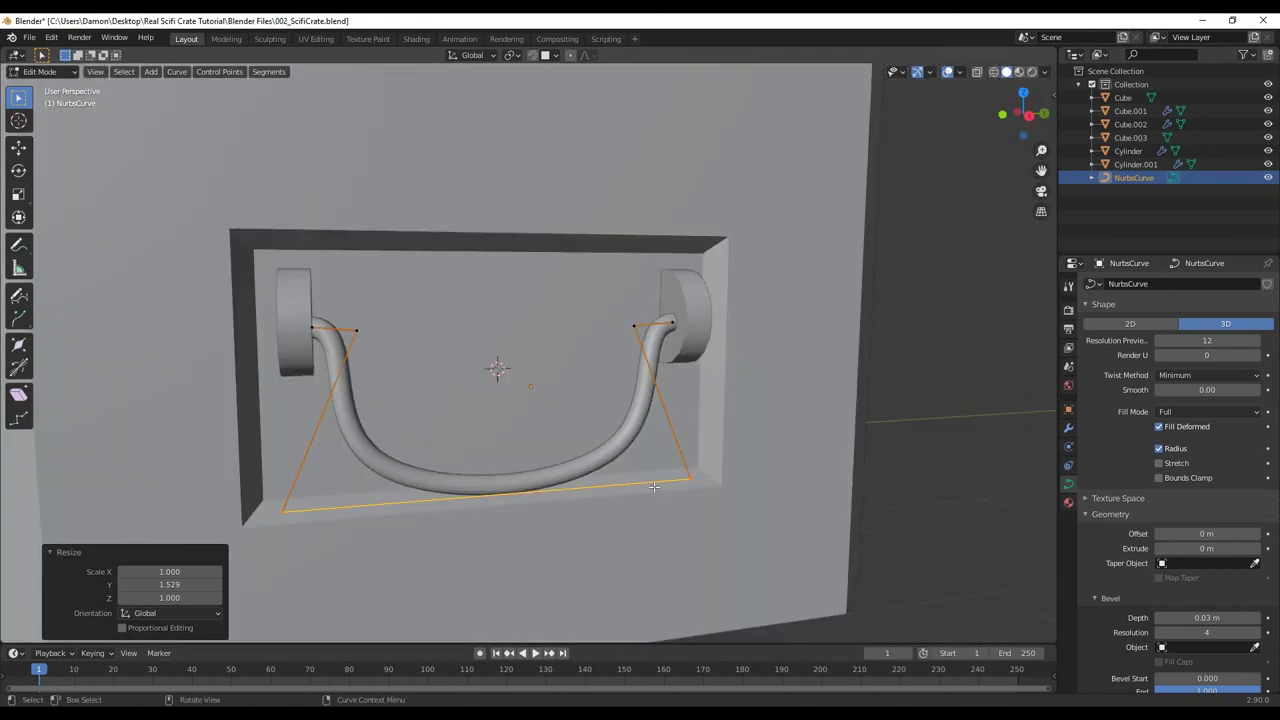
key("a")
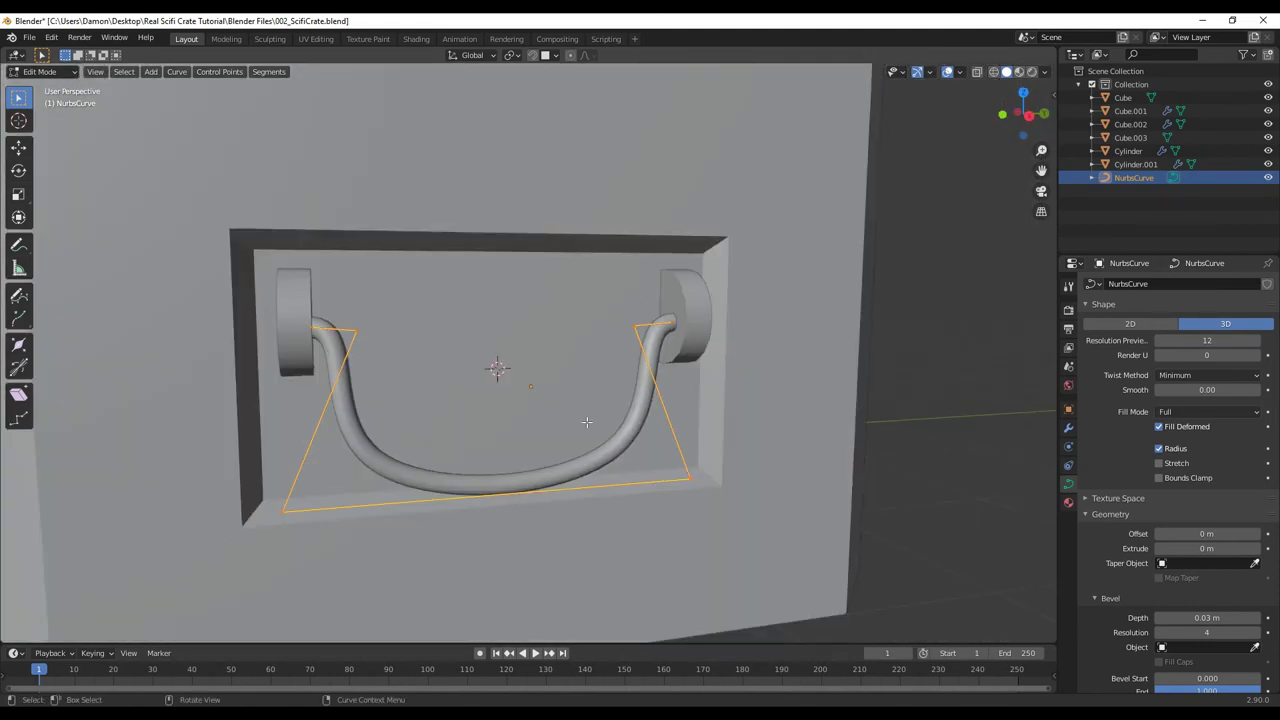
key("g")
key("z")
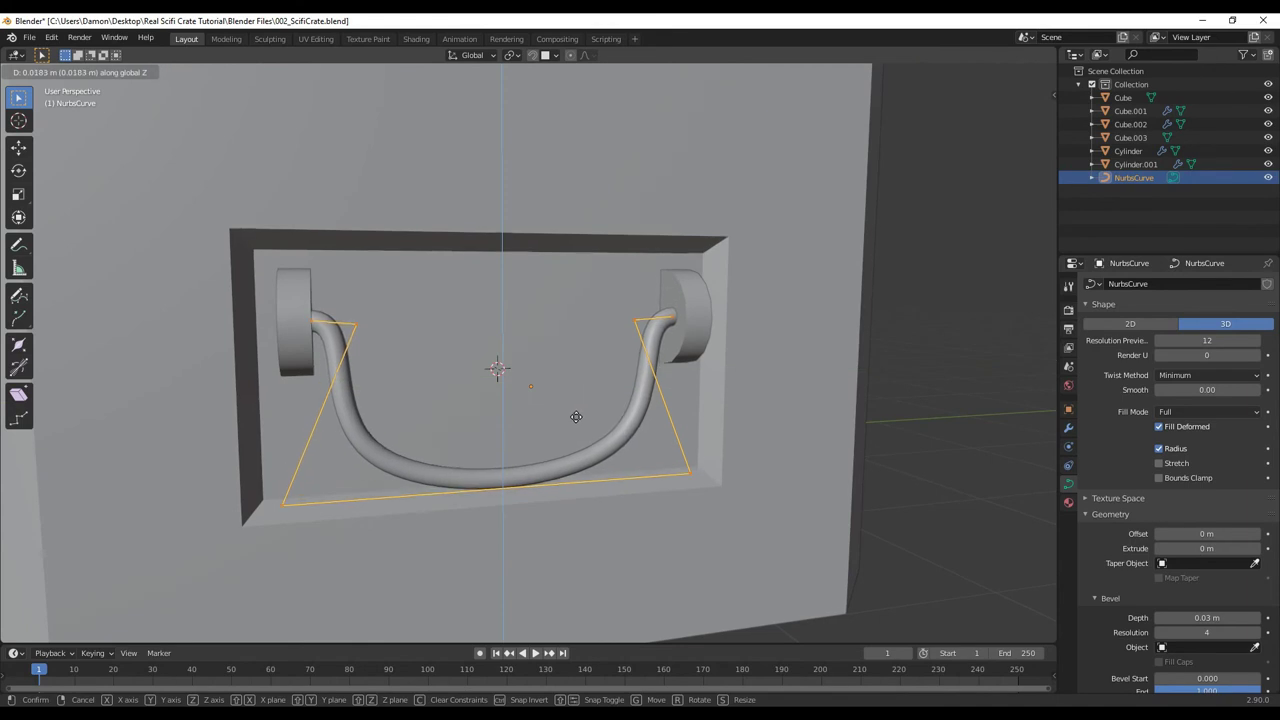
left_click(576, 418)
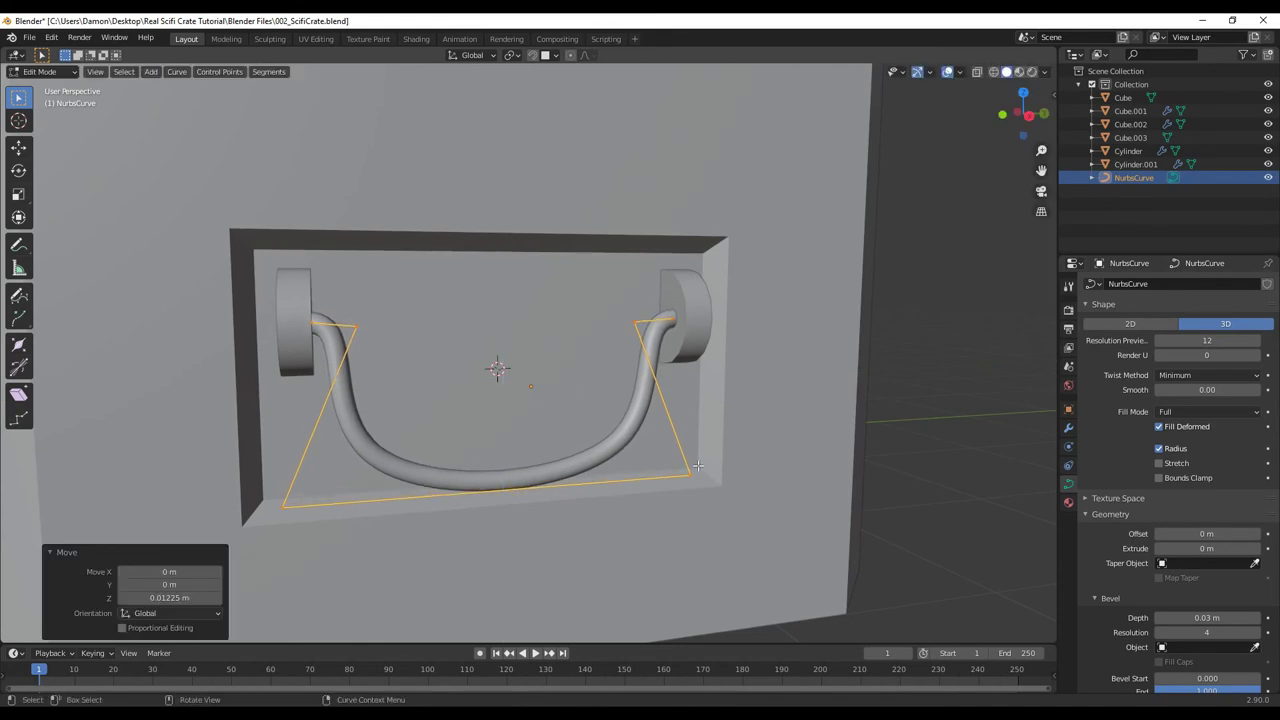
Thicken the handle by setting the curve's bevel depth to 0.04 m, and return to Object Mode with nothing selected
middle_click_drag(698, 466, 730, 470)
scroll(1097, 603, "down", 2)
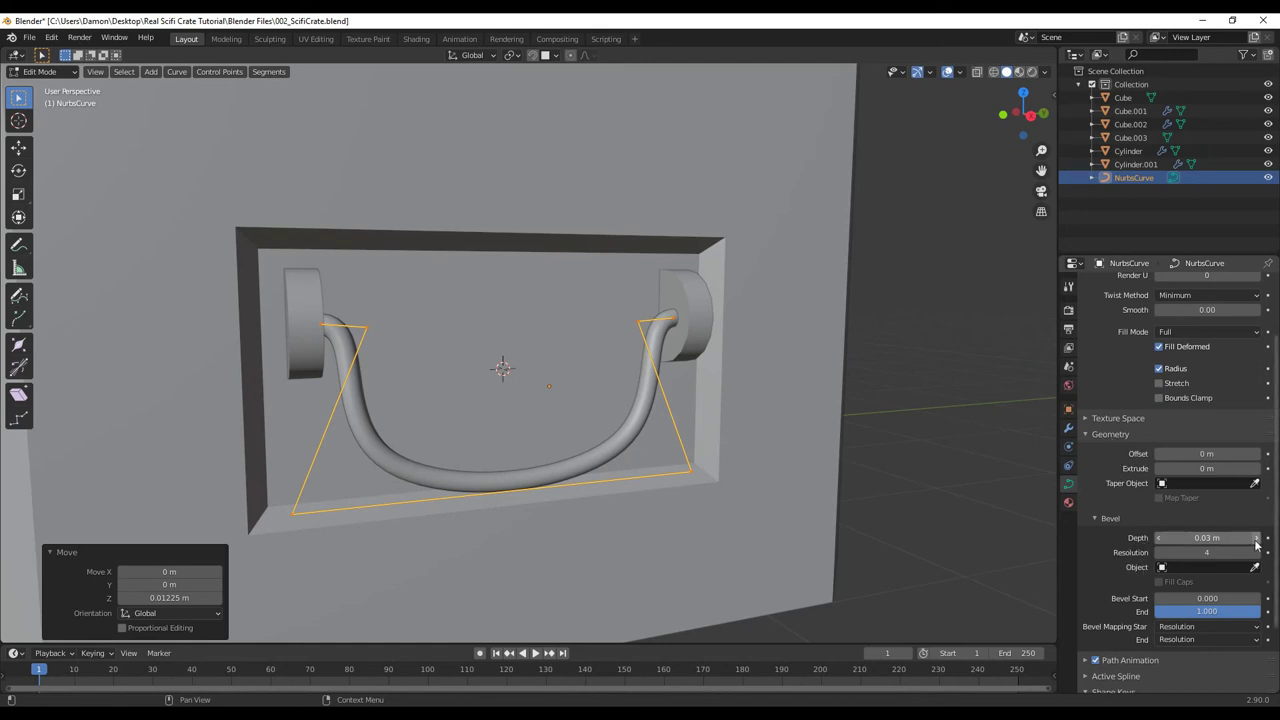
left_click(1257, 539)
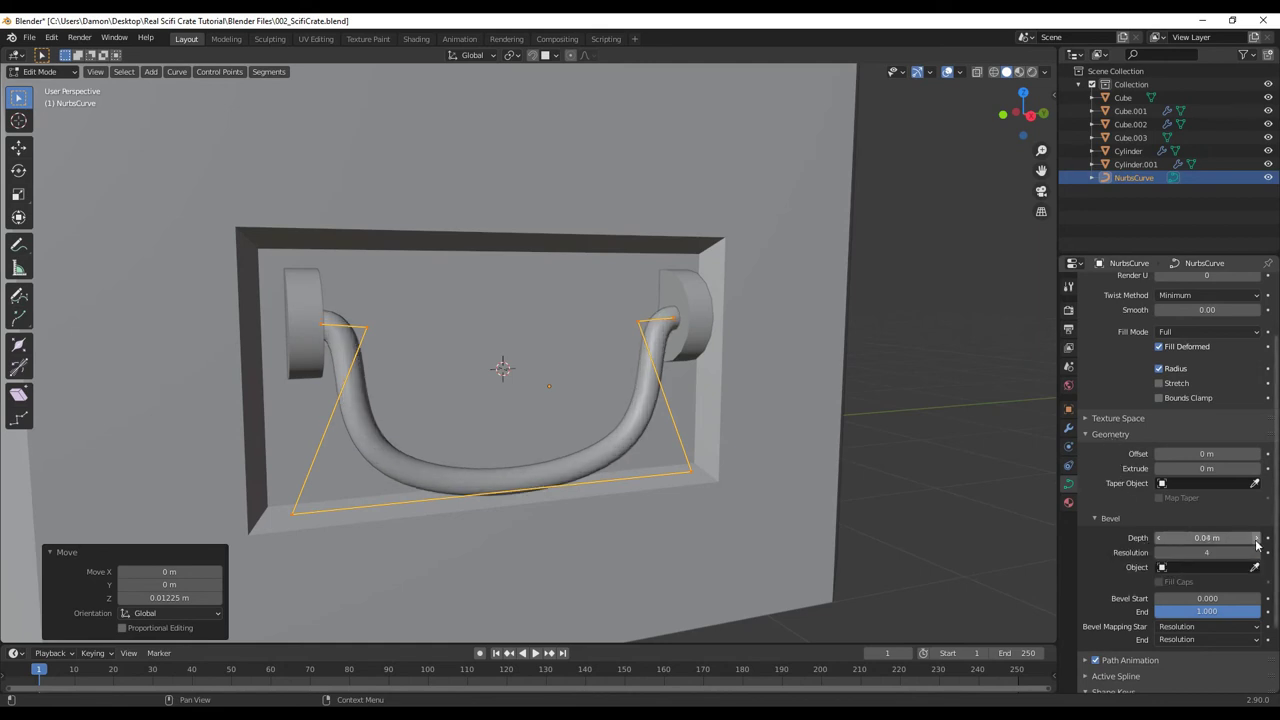
left_click(1257, 539)
key("ctrl+z")
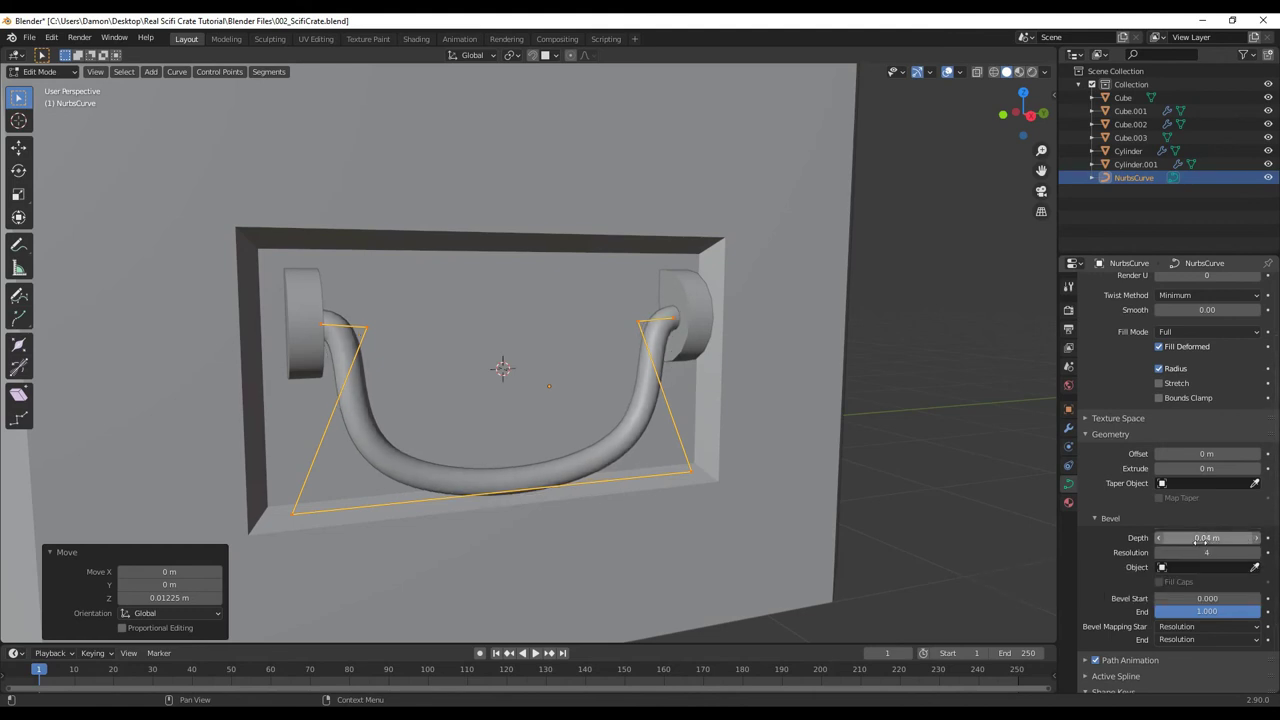
middle_click_drag(900, 410, 884, 394)
key("Tab")
left_click(883, 393)
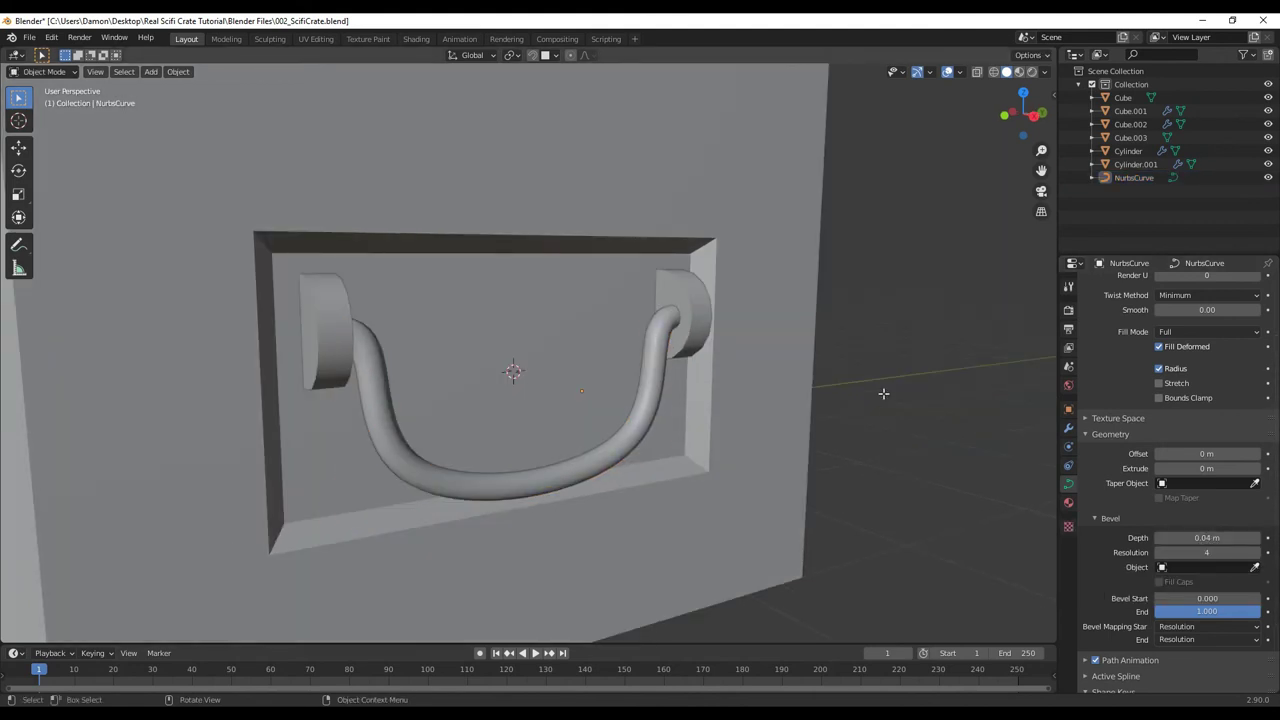
Scale the half-round mount's mesh down uniformly to about 0.78 in Edit Mode
middle_click_drag(347, 368, 440, 386)
left_click(332, 336)
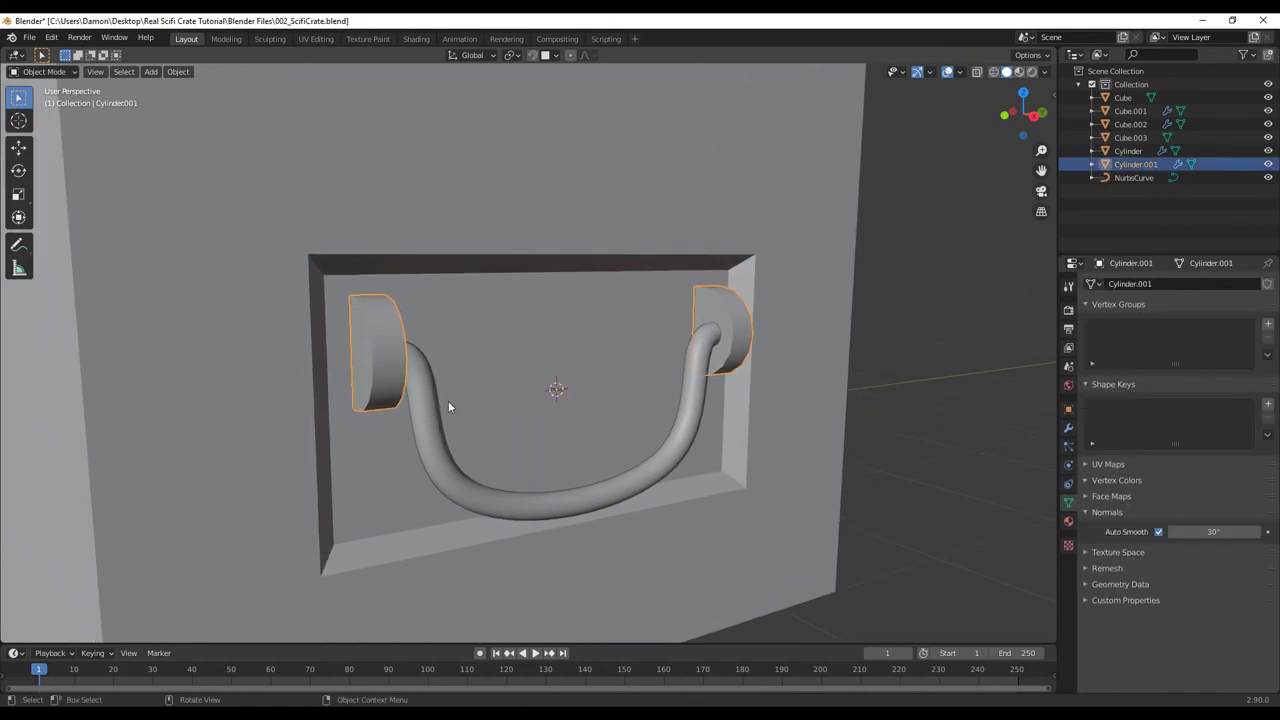
key("Tab")
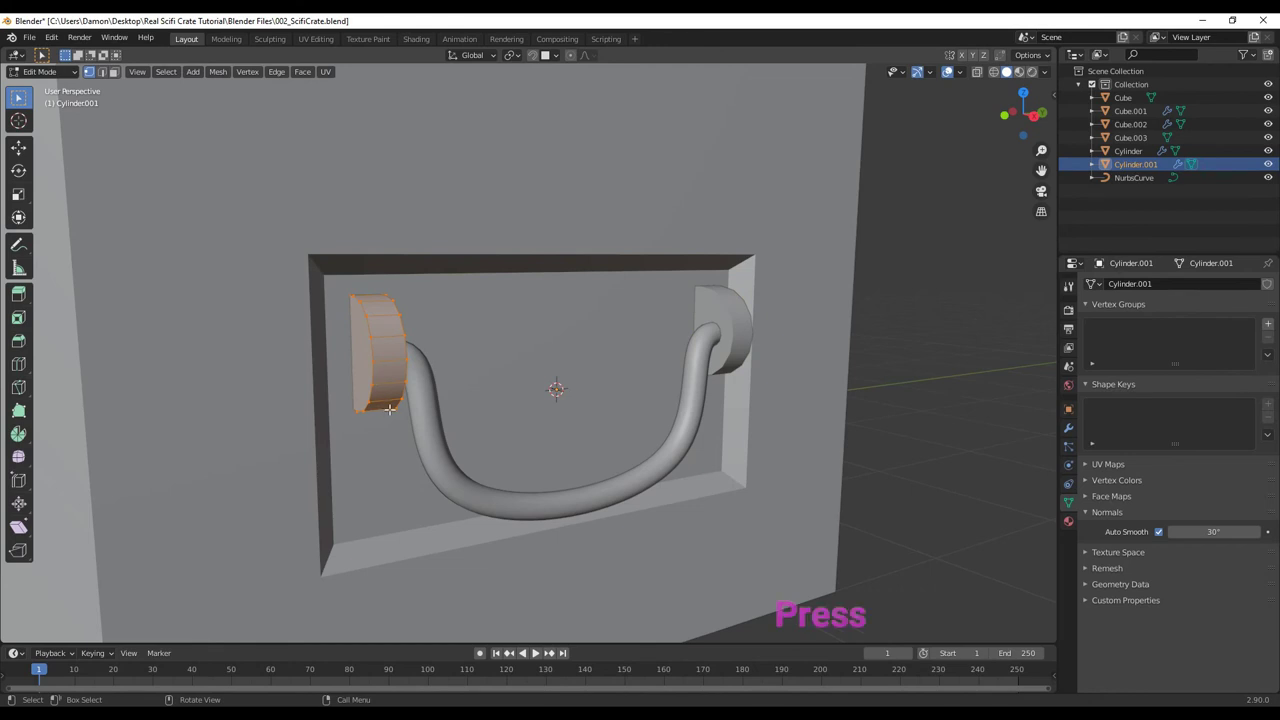
key("s")
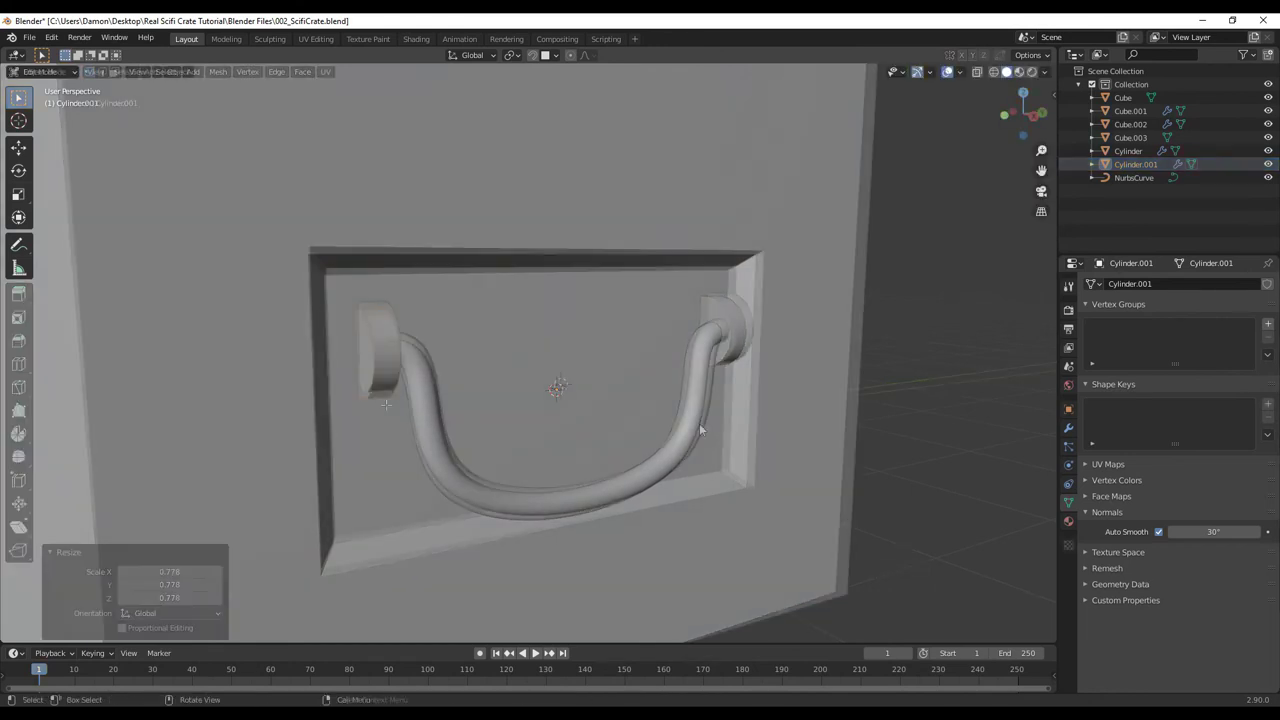
Lower the handle curve's preview resolution to 8
left_click(699, 423)
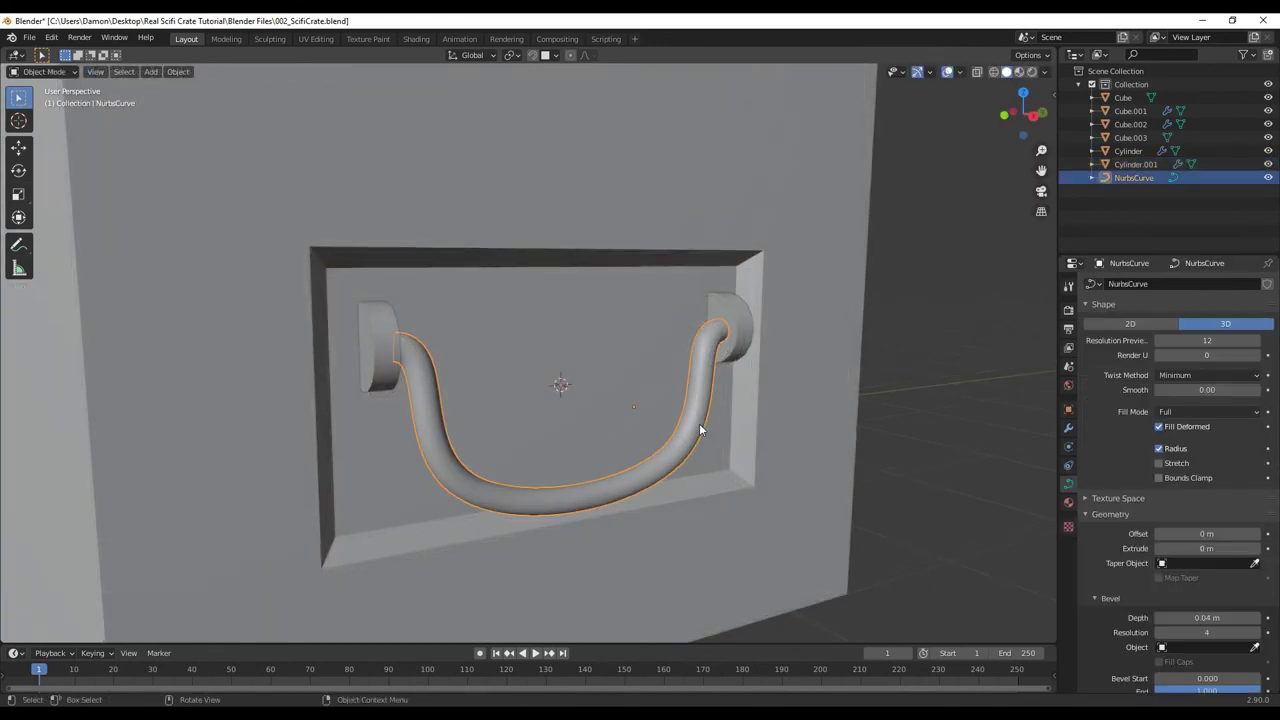
scroll(700, 433, "up", 2)
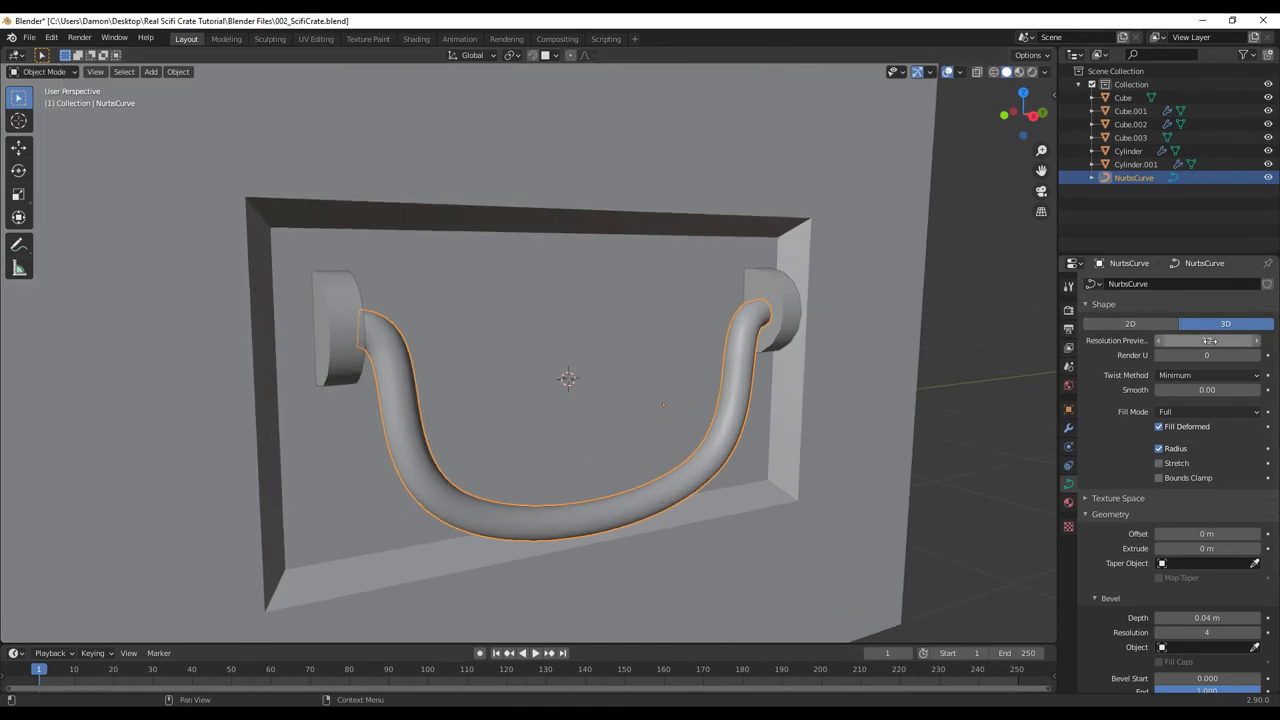
left_click_drag(1199, 341, 1182, 344)
left_click(1257, 341)
left_click(1257, 341)
Spread the curve's two end control points apart along Y by a factor of about 1.04, into the half-round mounts
middle_click_drag(670, 495, 300, 395)
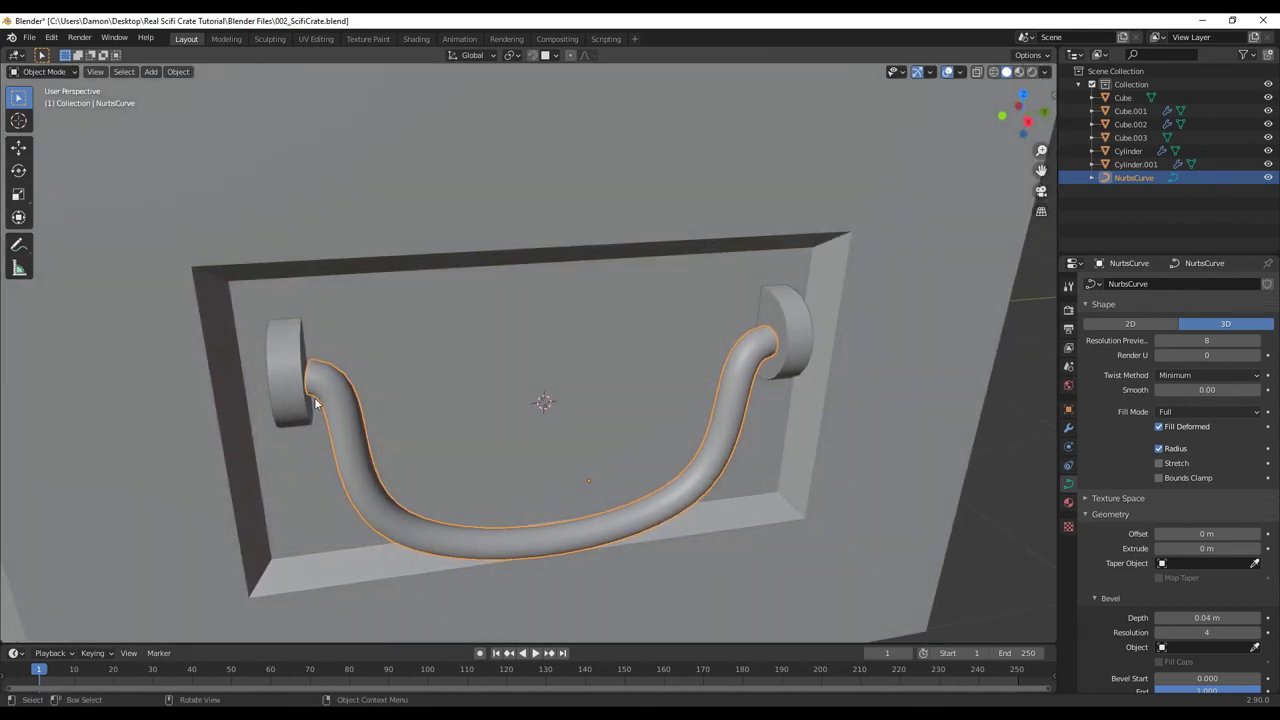
key("Tab")
middle_click_drag(397, 443, 320, 396)
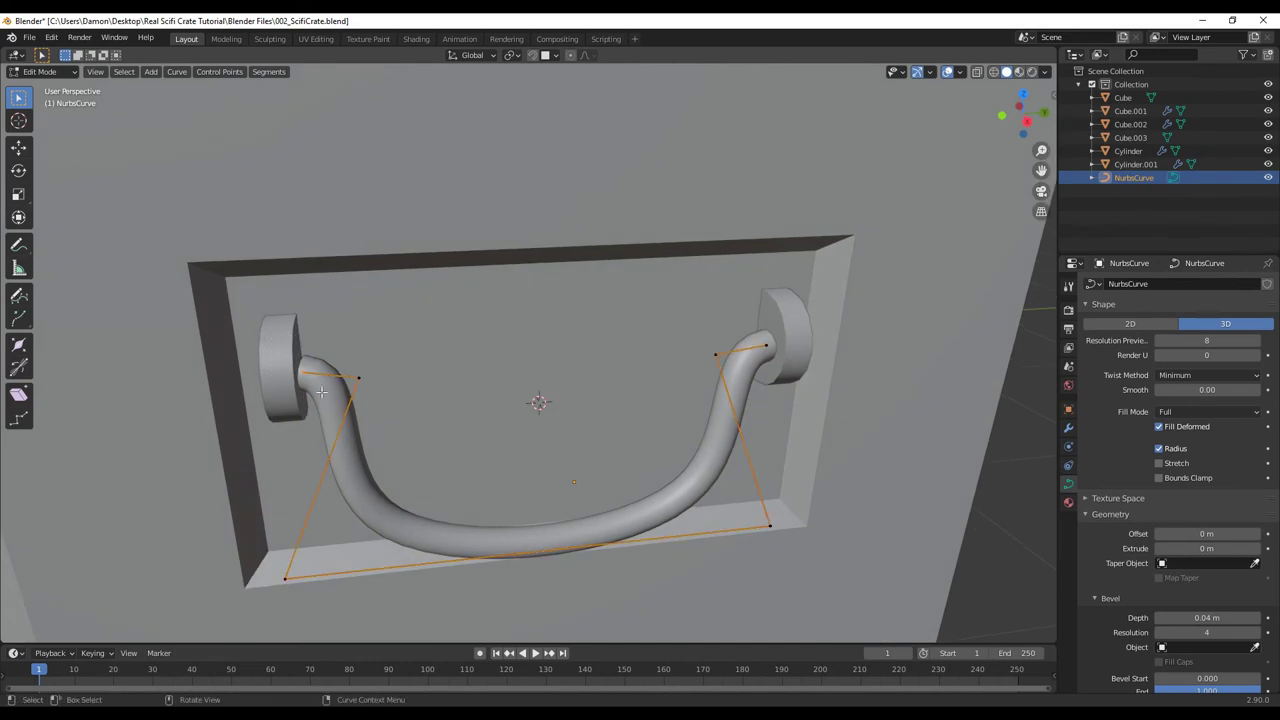
key("s")
key("y")
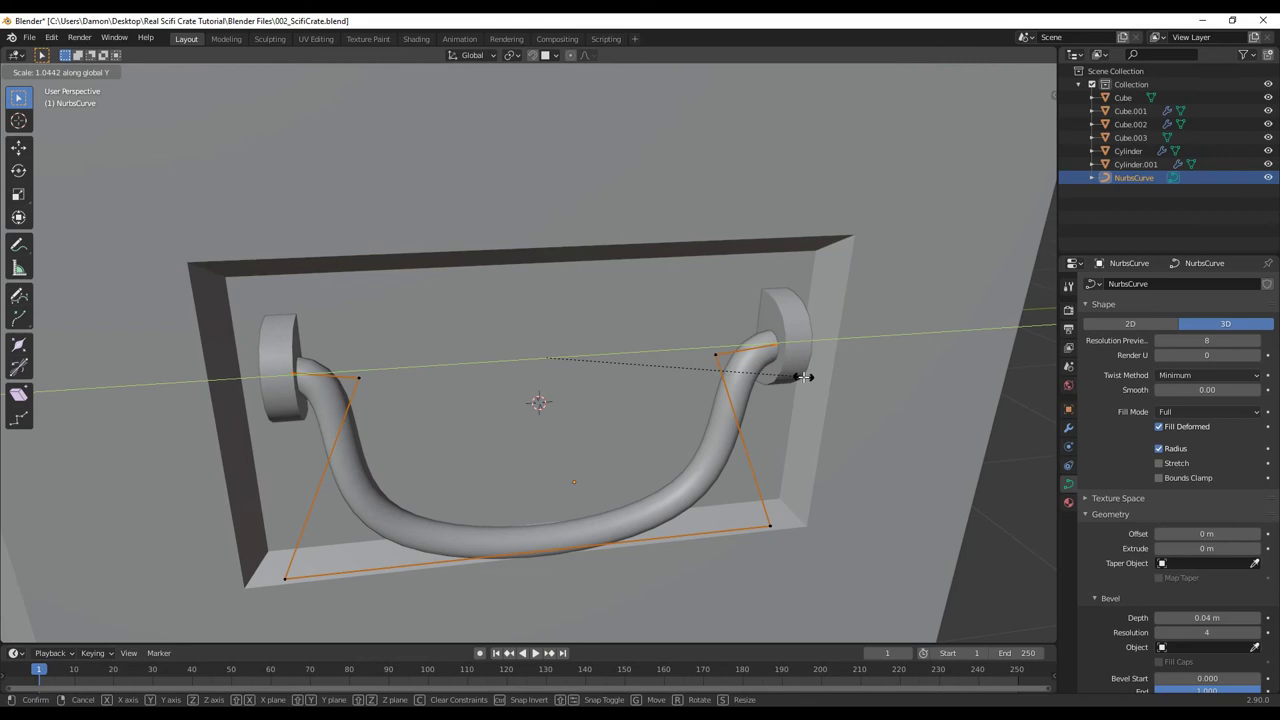
left_click(805, 377)
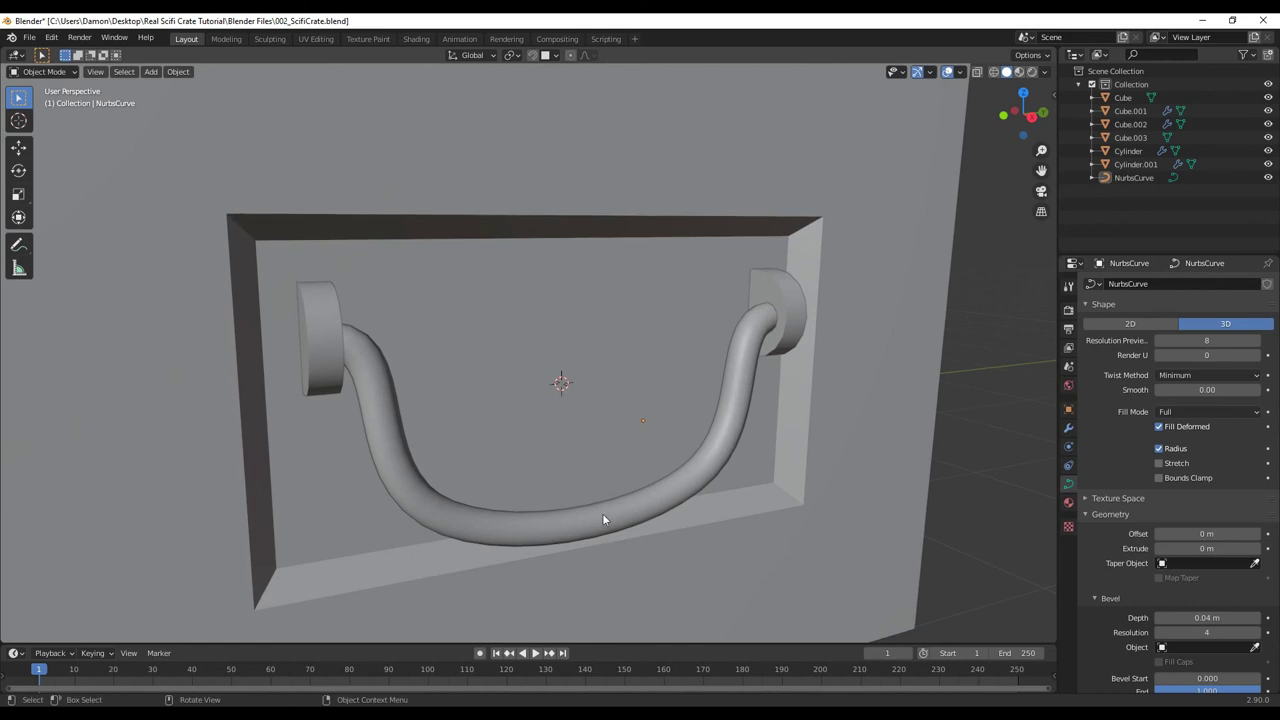
Convert the handle curve to a mesh and check its topology in Edit Mode
middle_click_drag(602, 520, 731, 395)
left_click(733, 405)
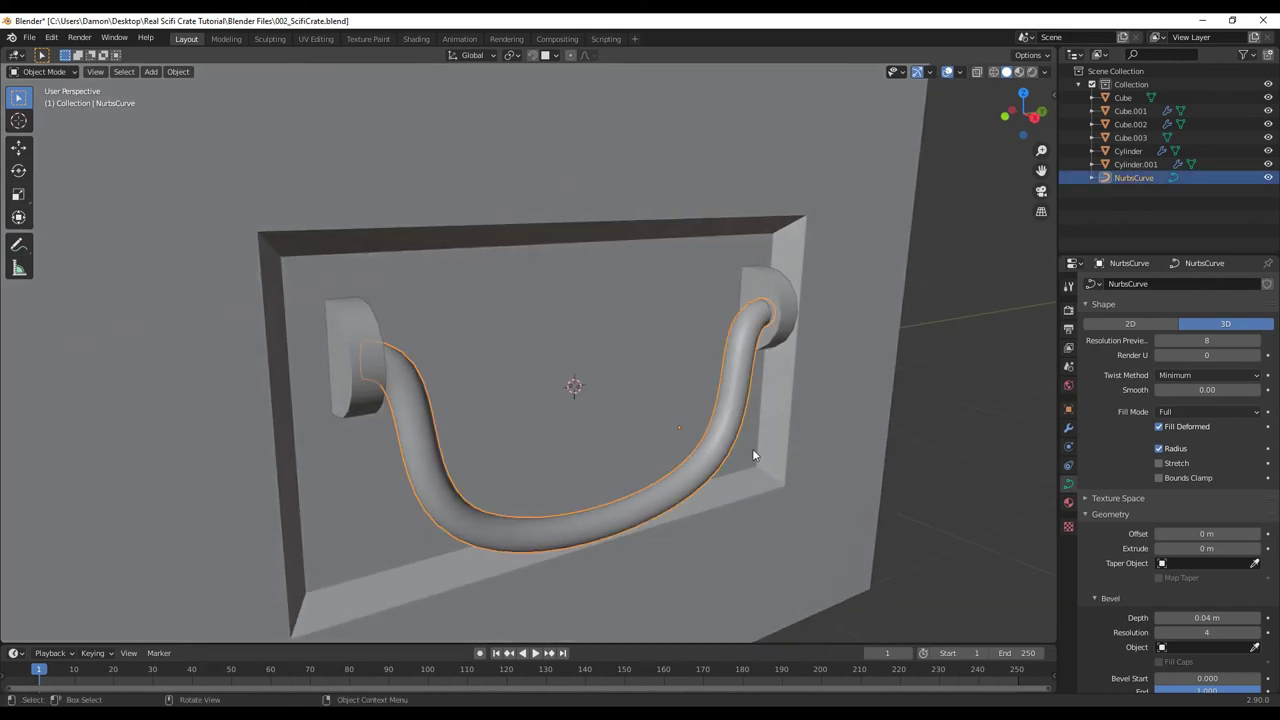
left_click(180, 74)
mouse_move(212, 428)
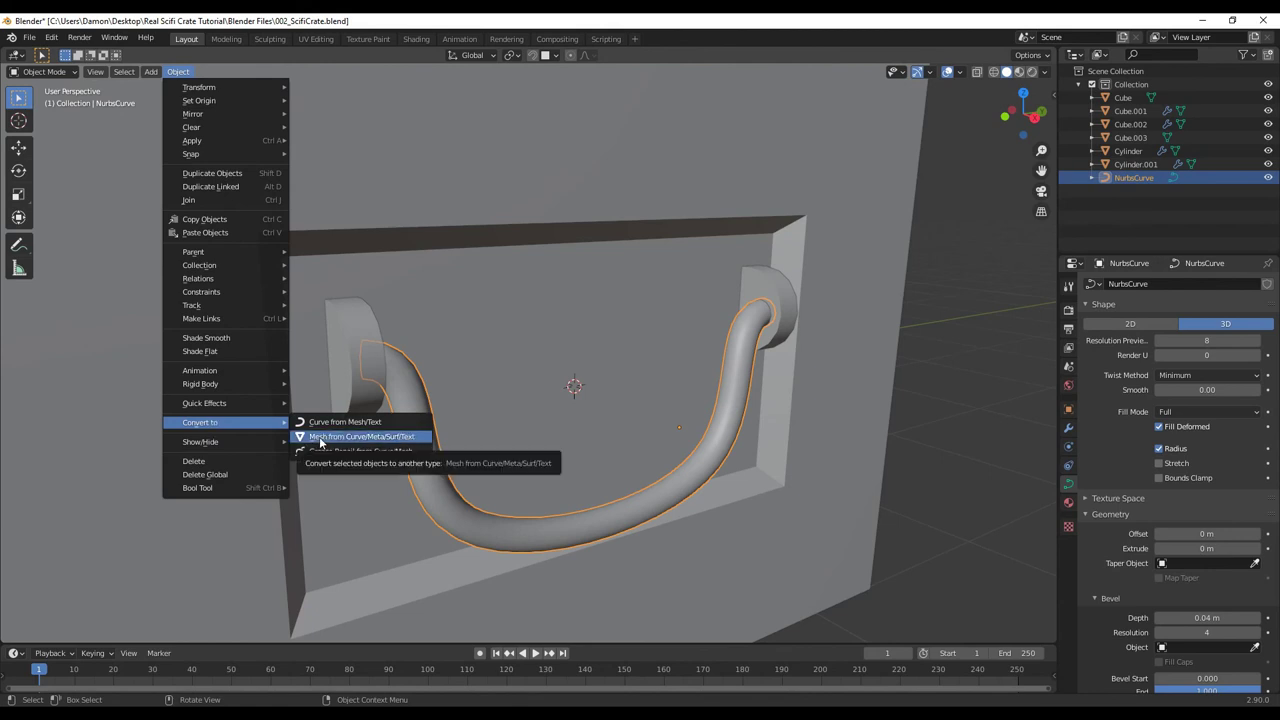
left_click(378, 437)
left_click(735, 398)
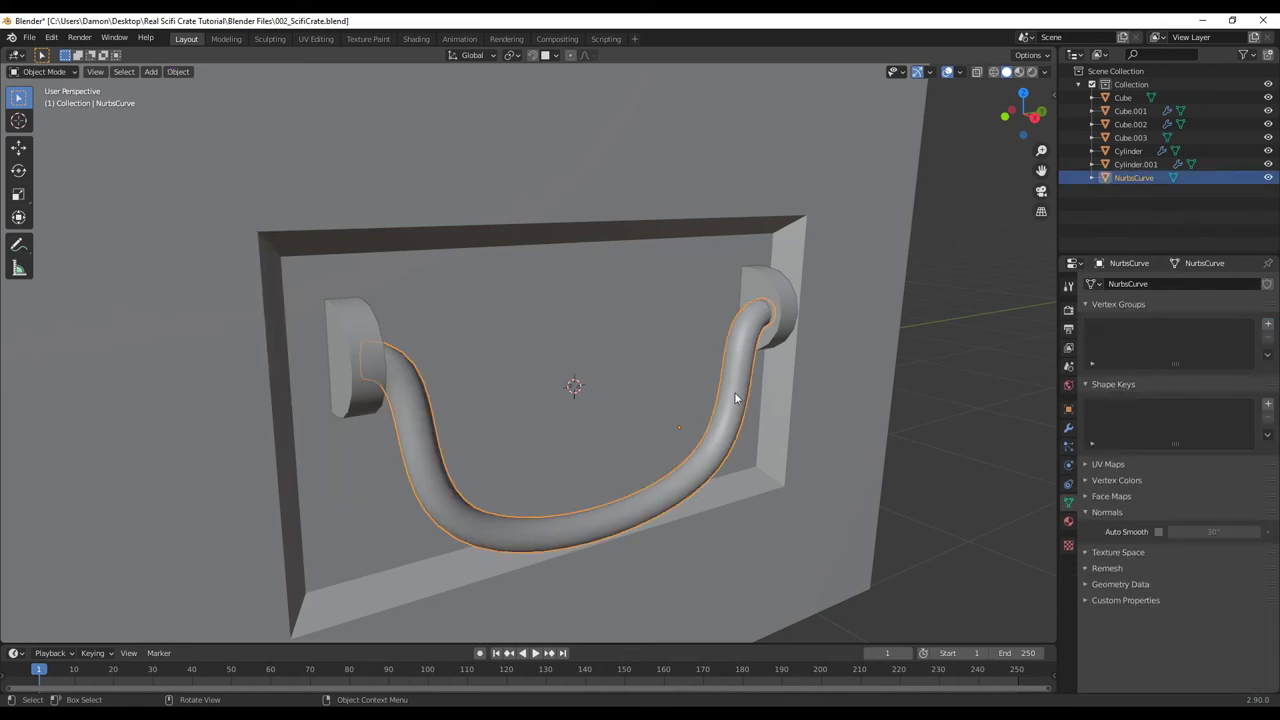
key("Tab")
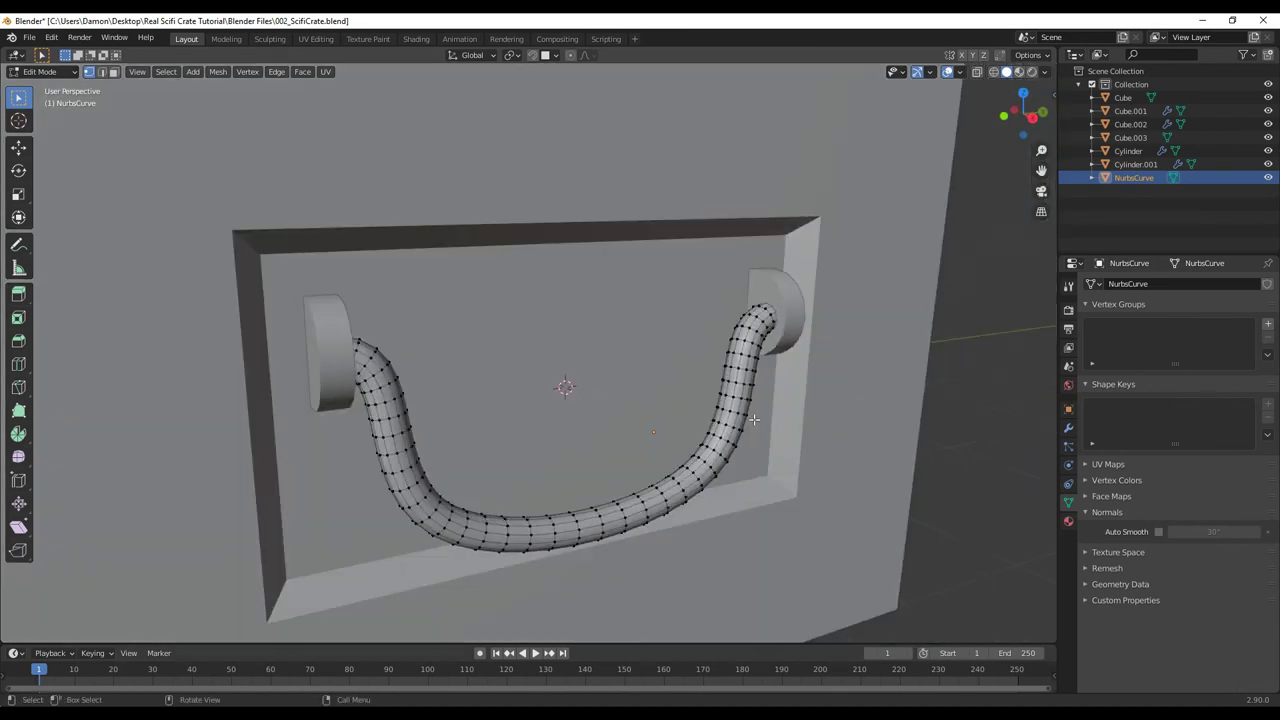
key("Tab")
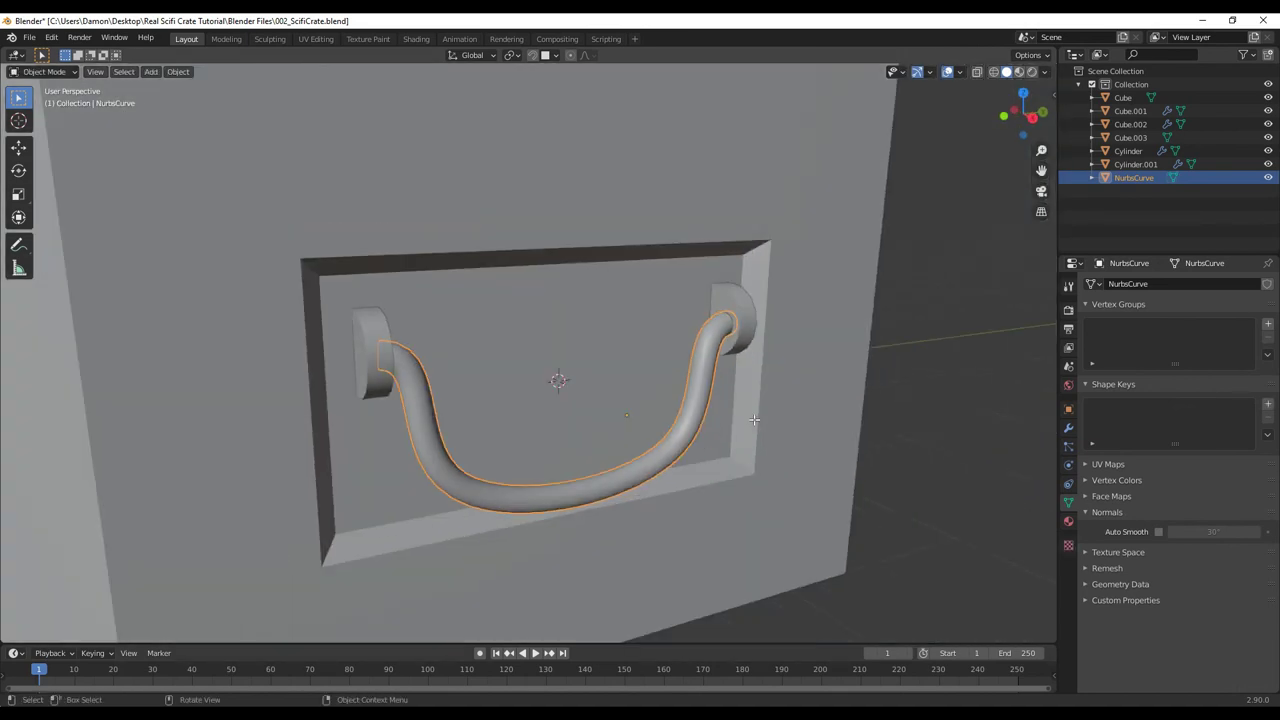
Select the half-round mounts and open their modifier settings
scroll(580, 388, "down", 3)
middle_click_drag(580, 388, 520, 403)
left_click(730, 352)
left_click(1068, 427)
scroll(600, 400, "down", 2)
scroll(520, 403, "up", 3)
Select the inner faces of the recesses on both short sides of the crate and snap the 3D cursor to their midpoint
left_click(572, 422)
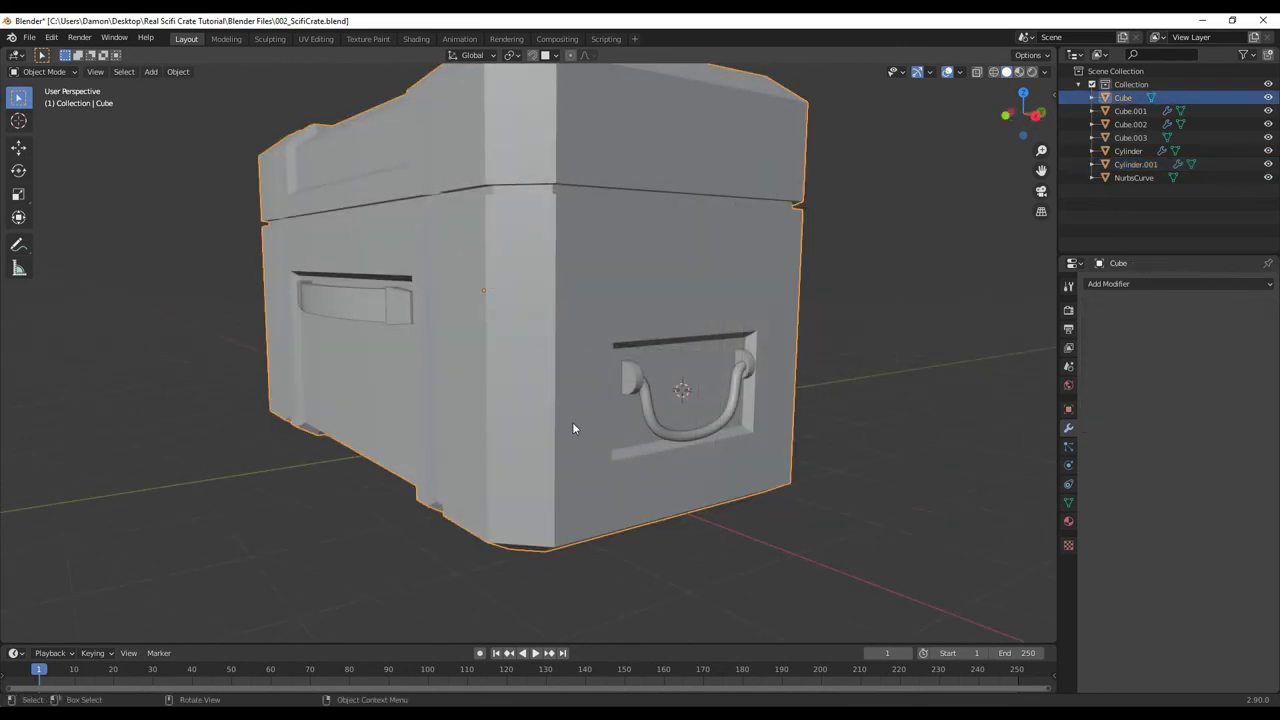
key("Tab")
left_click(684, 388)
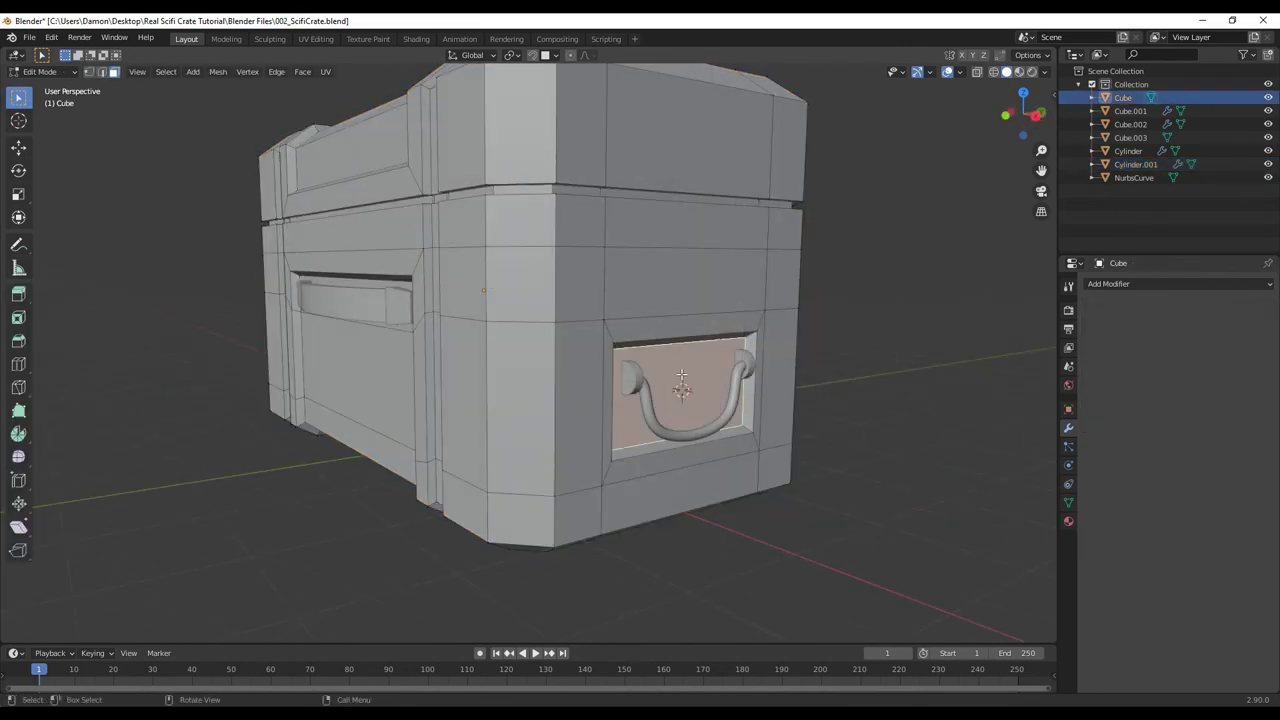
middle_click_drag(464, 425, 434, 383)
left_click(434, 381)
middle_click_drag(706, 388, 802, 416)
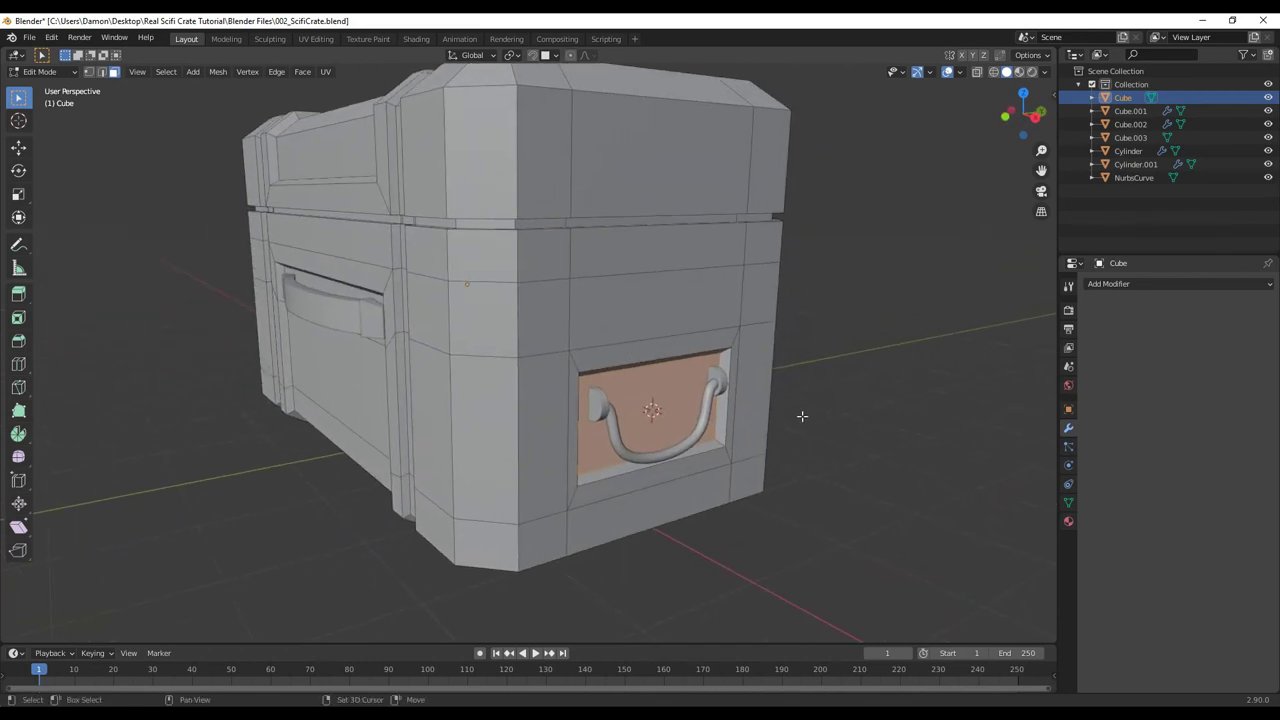
key("shift+s")
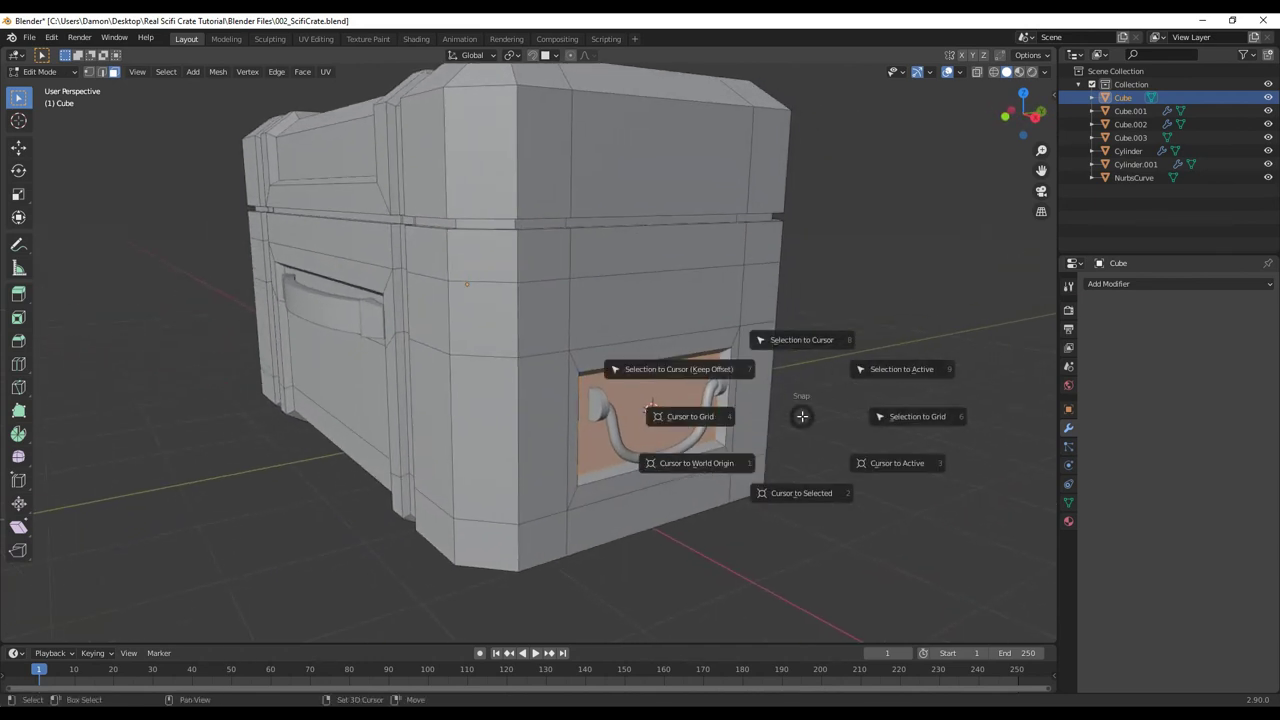
left_click(796, 493)
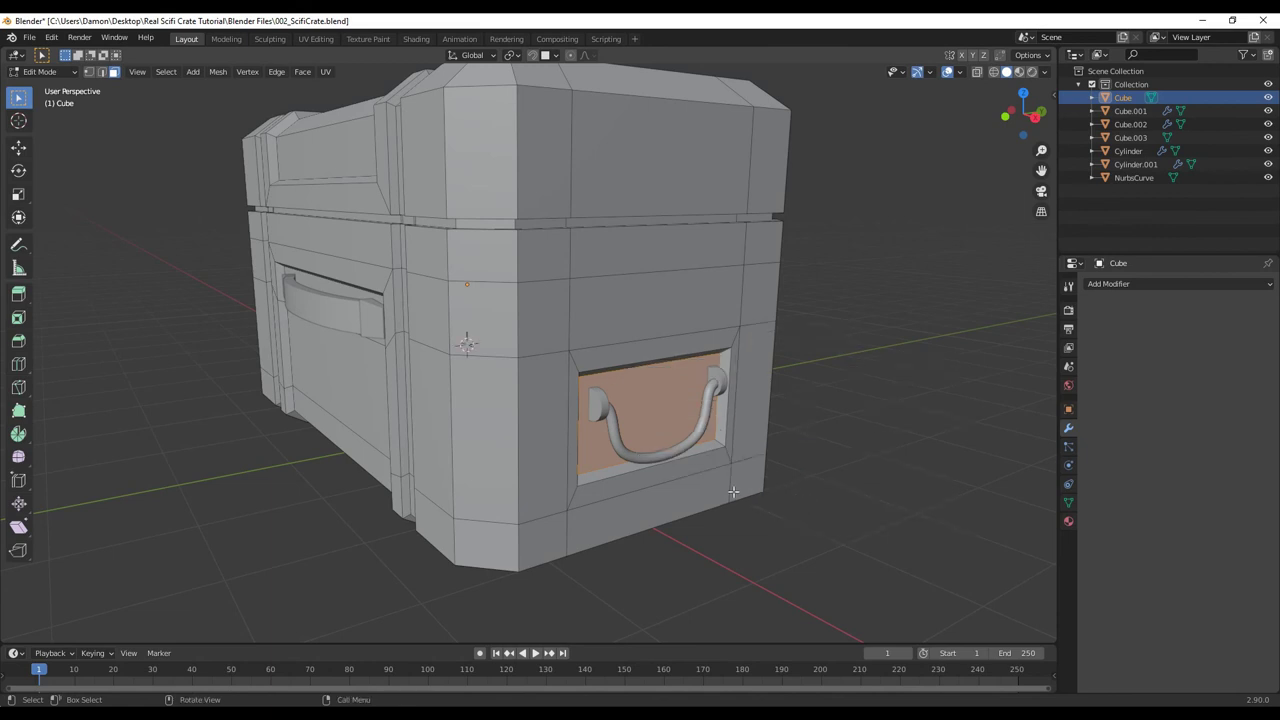
Return to Object Mode, select the half-round mounts and enable the X axis in their Mirror modifier
middle_click_drag(796, 493, 751, 435)
scroll(751, 435, "down", 2)
middle_click_drag(482, 336, 792, 364)
middle_click_drag(394, 381, 668, 422)
key("Tab")
left_click(843, 444)
left_click(668, 422)
scroll(734, 487, "down", 1)
left_click(1171, 326)
scroll(705, 444, "up", 3)
scroll(709, 440, "down", 2)
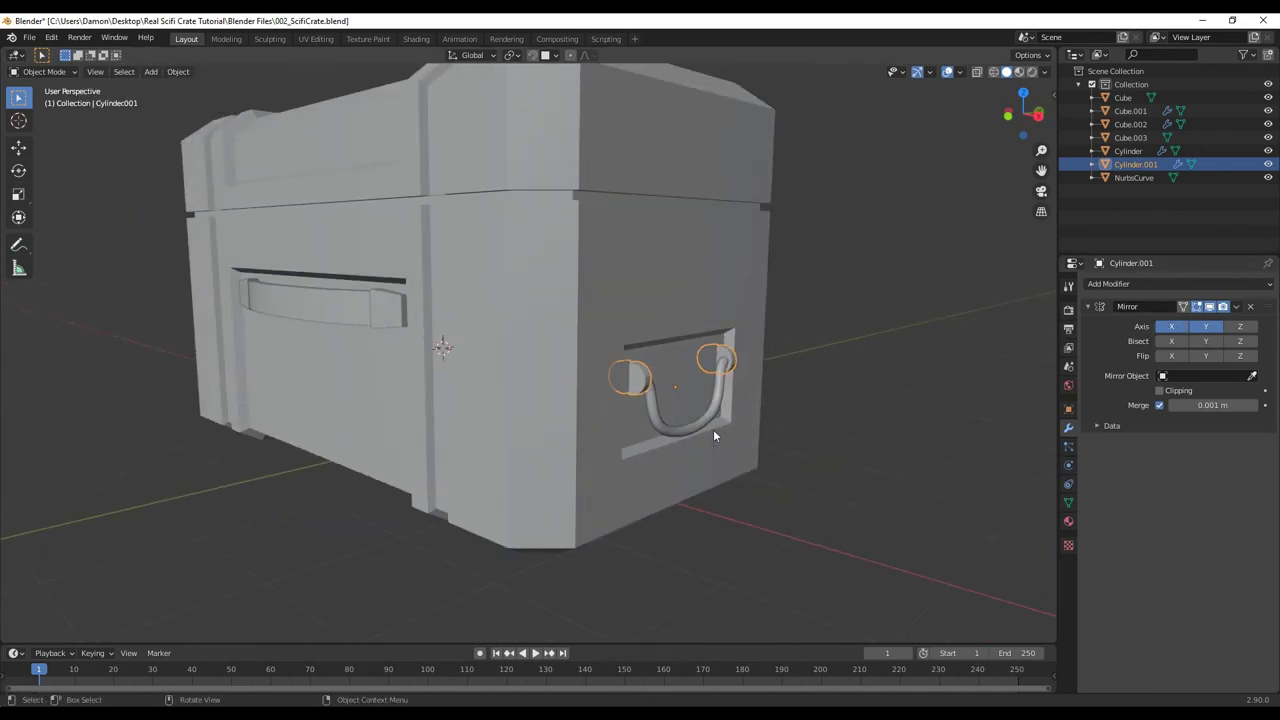
Set the half-round mounts' origin to the 3D cursor
left_click(670, 387)
left_click(630, 378)
right_click(779, 394)
mouse_move(779, 393)
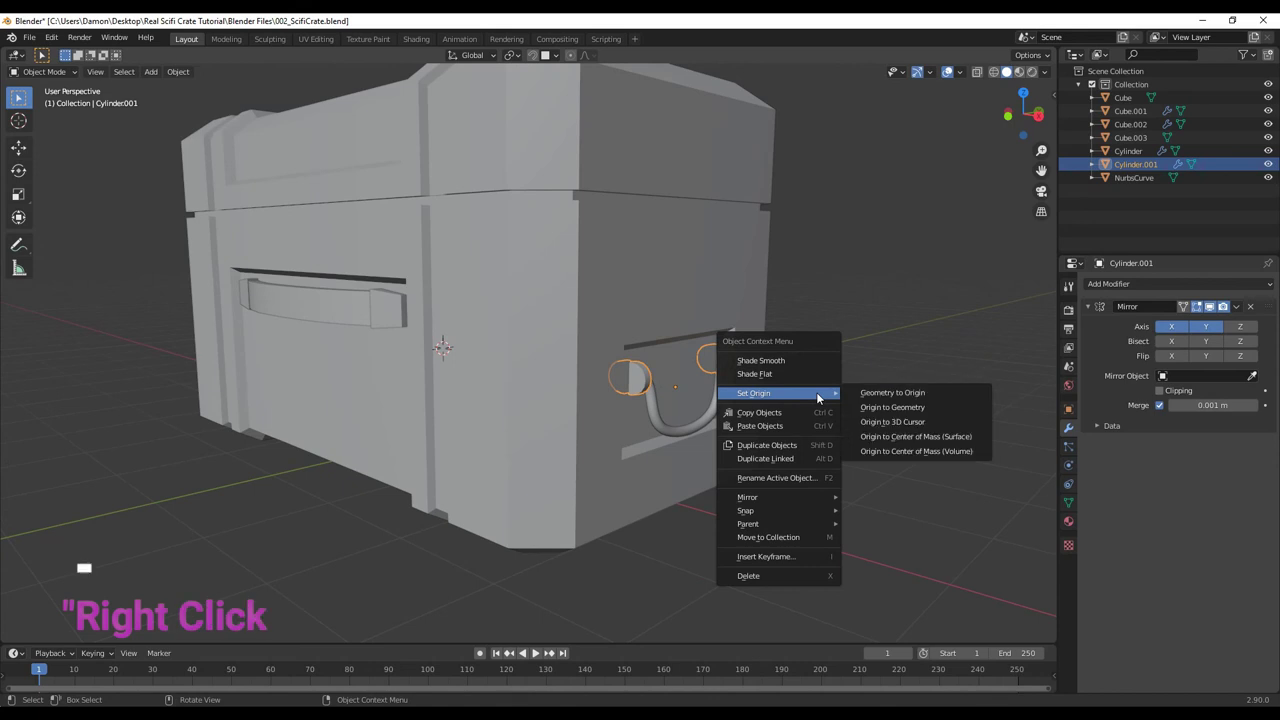
left_click(903, 422)
Select the handle mesh and set its origin to the 3D cursor
middle_click_drag(586, 450, 457, 412)
middle_click_drag(916, 385, 763, 427)
mouse_move(657, 391)
middle_mouse_down()
mouse_move(704, 371)
mouse_move(598, 371)
mouse_move(640, 395)
middle_mouse_up()
left_click(662, 410)
middle_click_drag(716, 493, 738, 392)
right_click(738, 392)
mouse_move(812, 391)
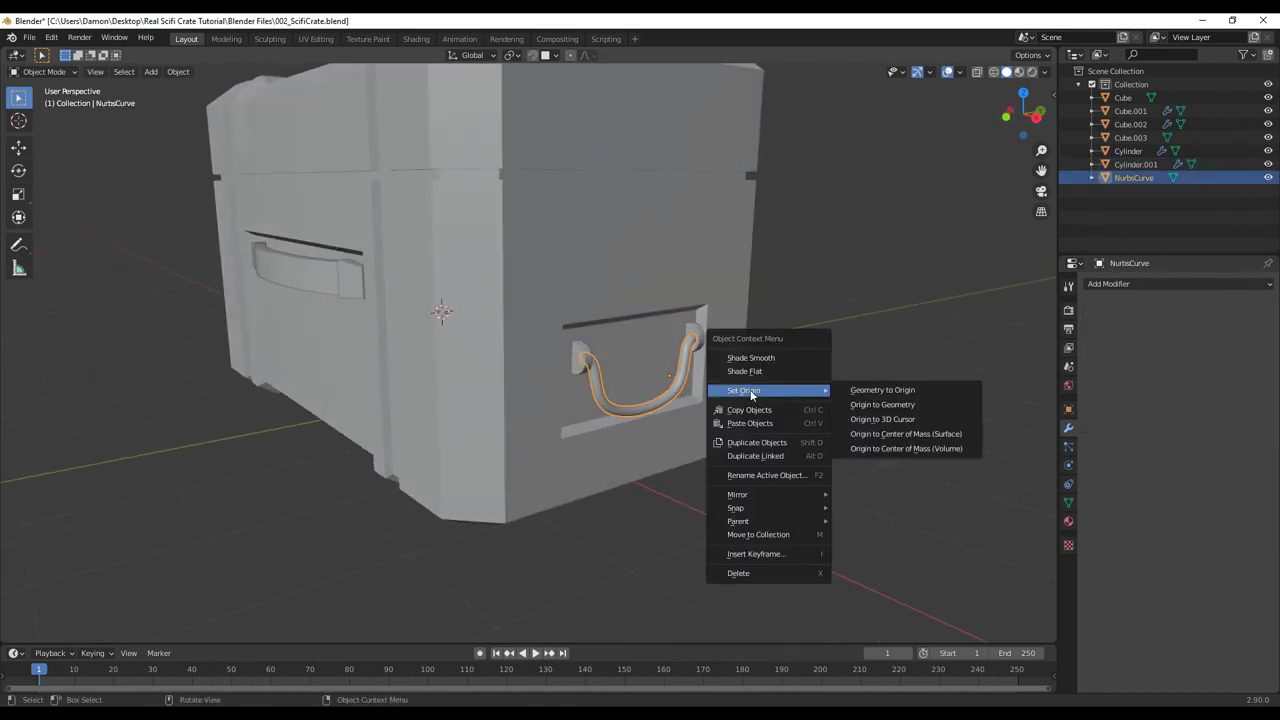
left_click(881, 419)
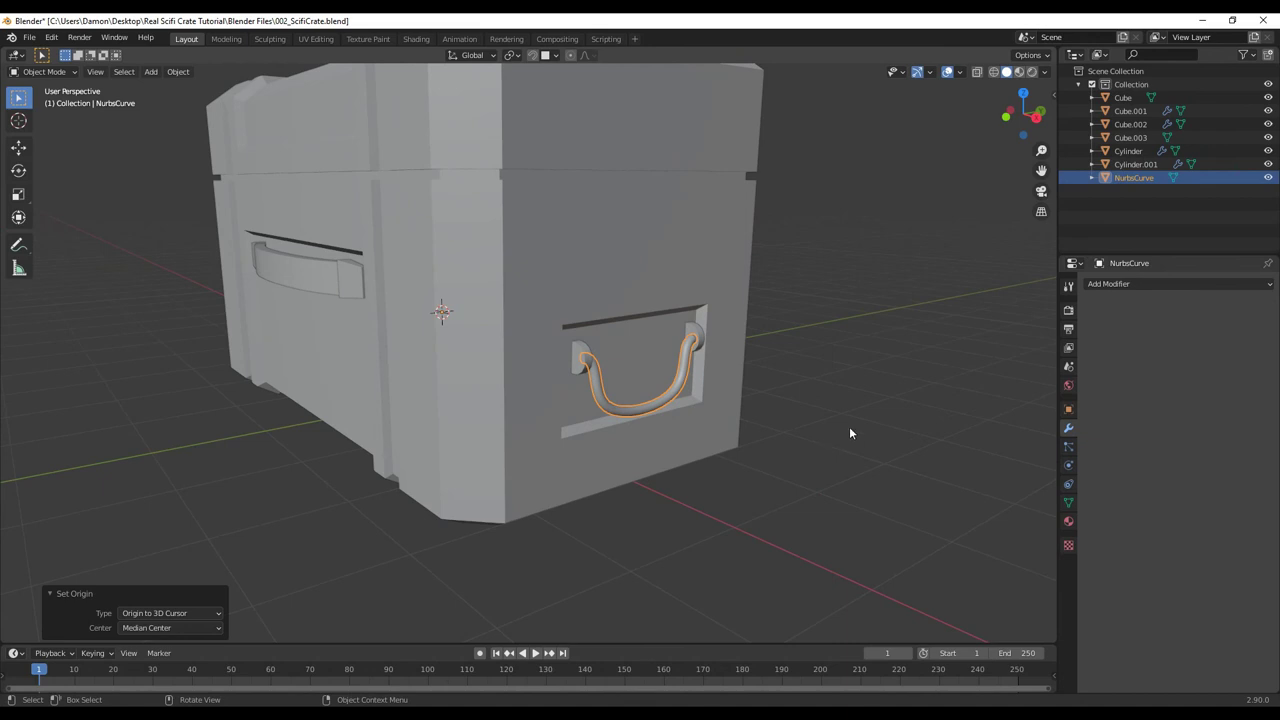
Add a Mirror modifier on the X axis to the handle mesh, apply the handle's rotation and deselect it
scroll(849, 433, "up", 3)
left_click(1107, 284)
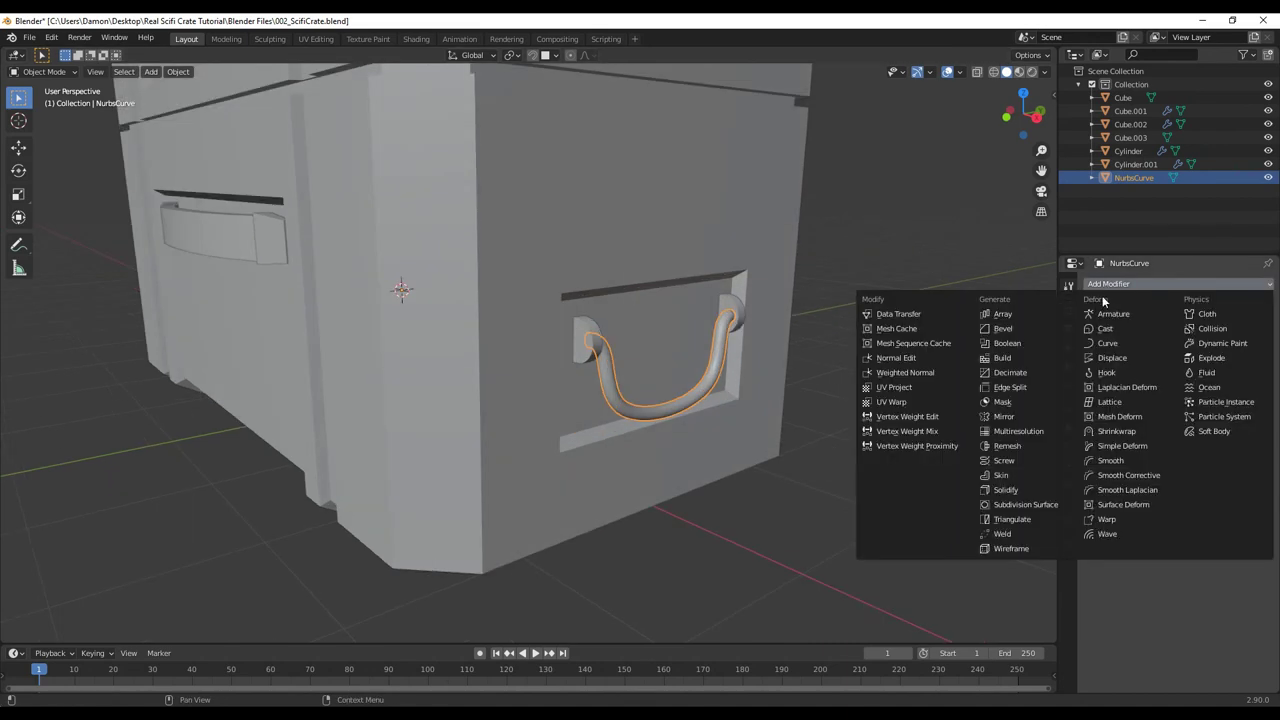
left_click(1003, 416)
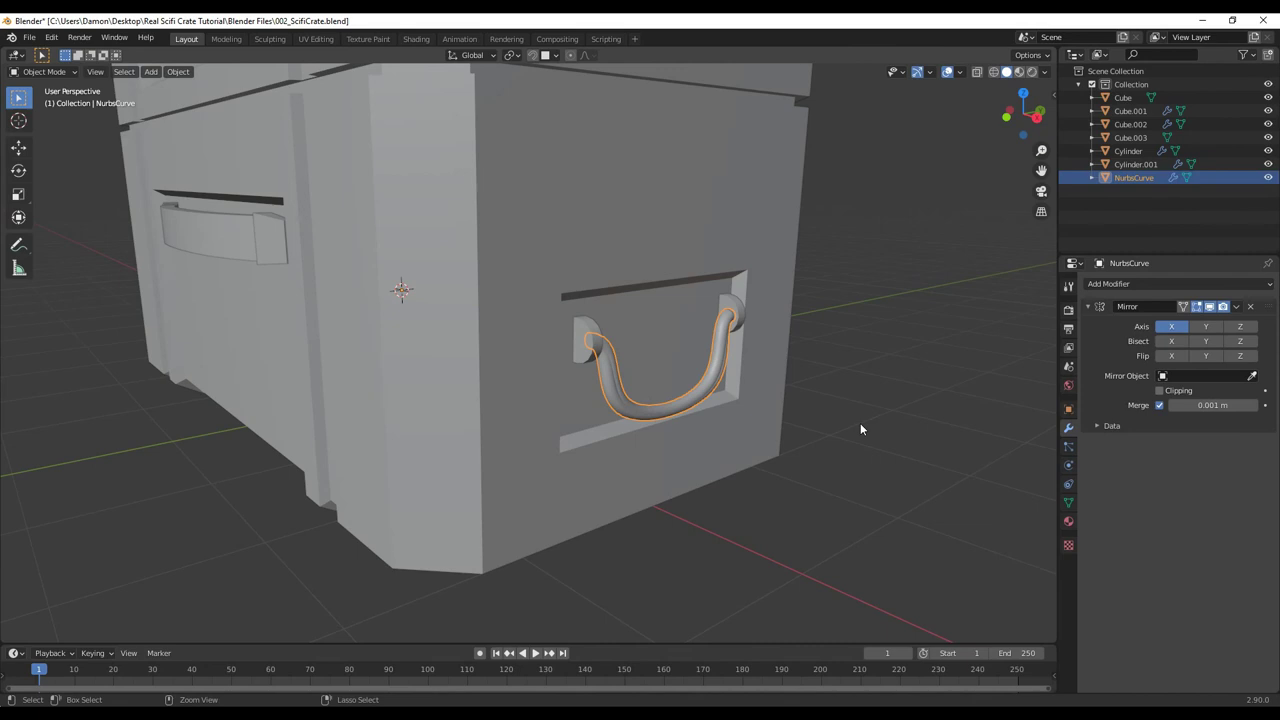
key("ctrl+a")
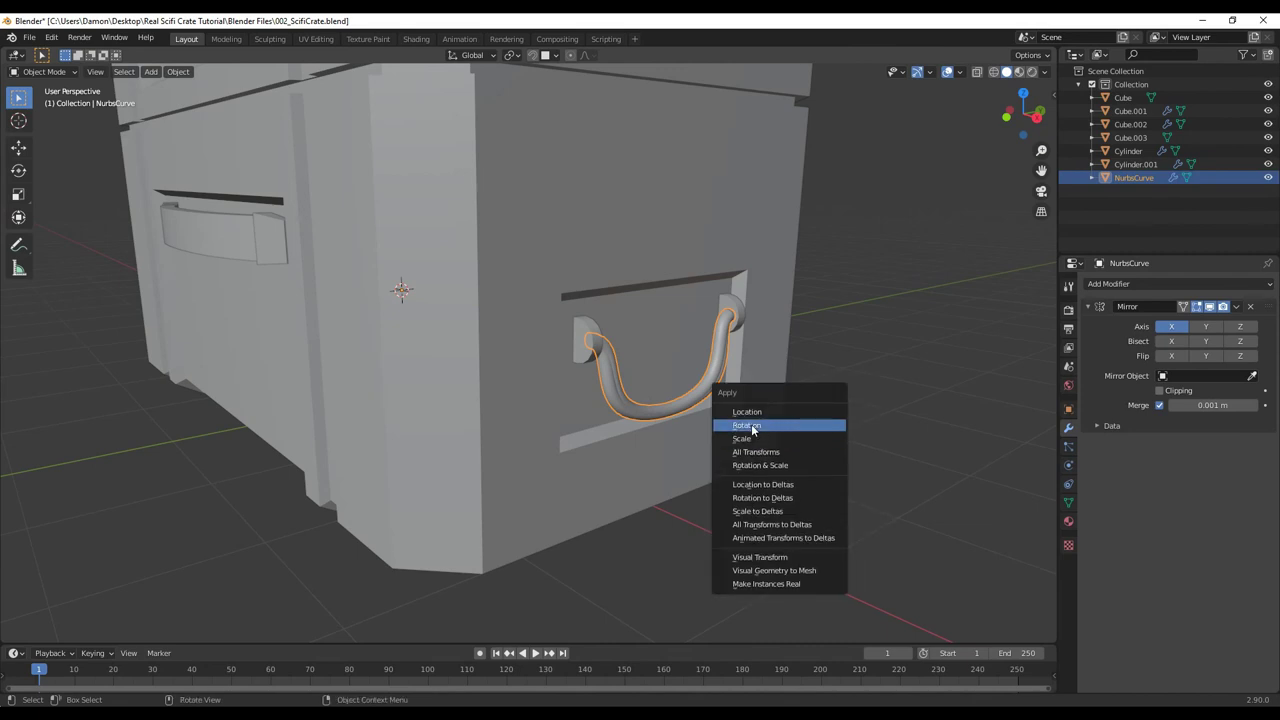
left_click(752, 428)
middle_click_drag(750, 424, 602, 373)
left_click(793, 455)
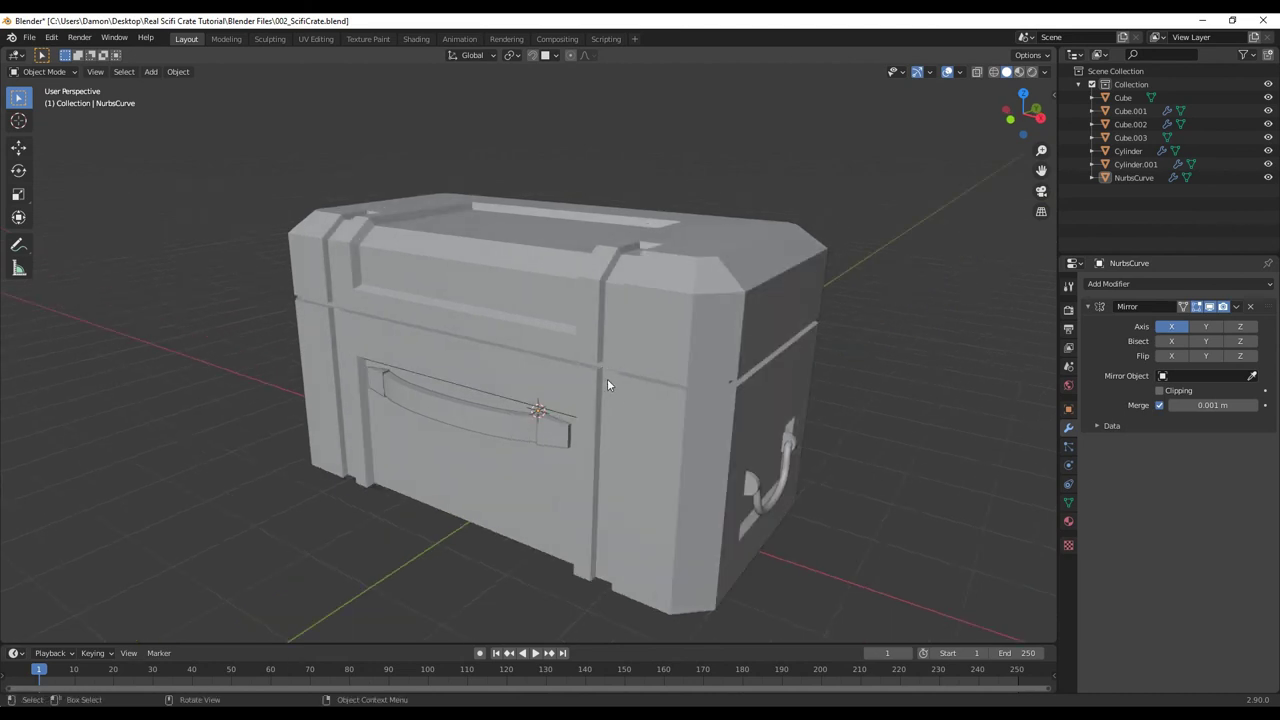
In the crate body's Edit Mode, duplicate the narrow strap-channel face just below the lid seam in place and separate it as its own object
middle_click_drag(607, 378, 615, 376)
scroll(612, 372, "up", 4)
scroll(602, 390, "down", 6)
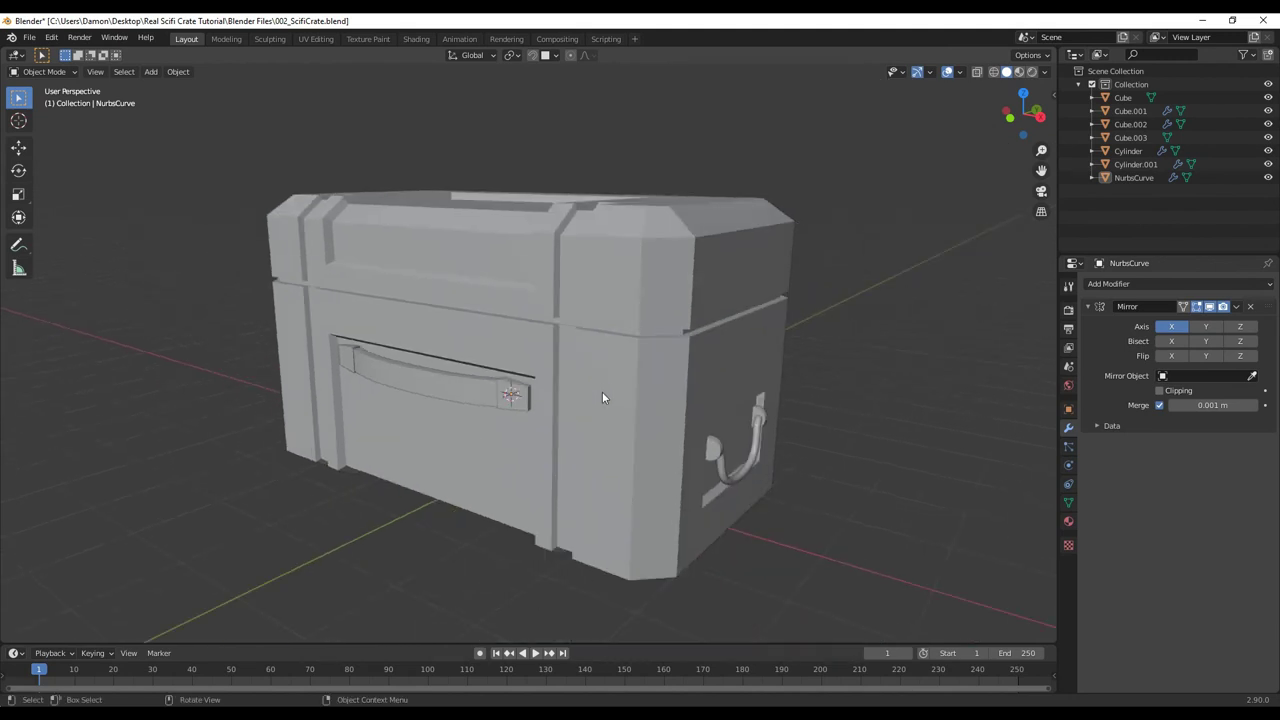
middle_click_drag(567, 385, 594, 355)
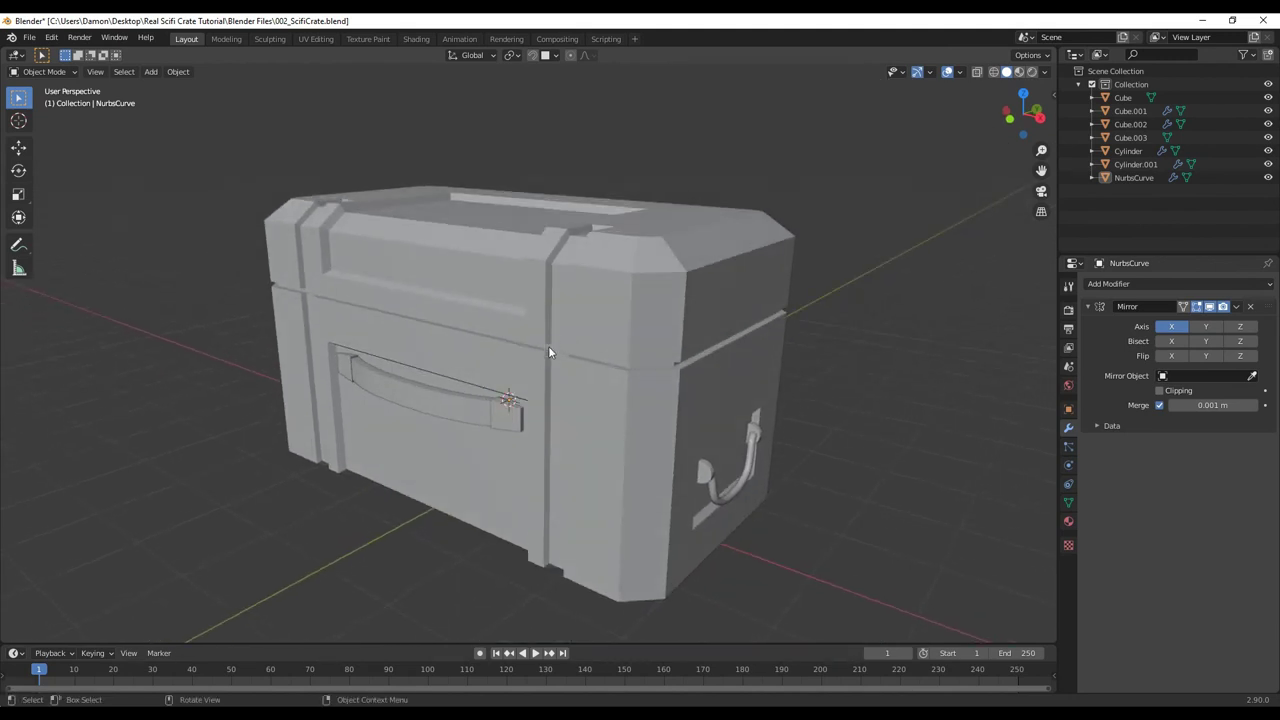
middle_click_drag(551, 341, 555, 369)
left_click(575, 418)
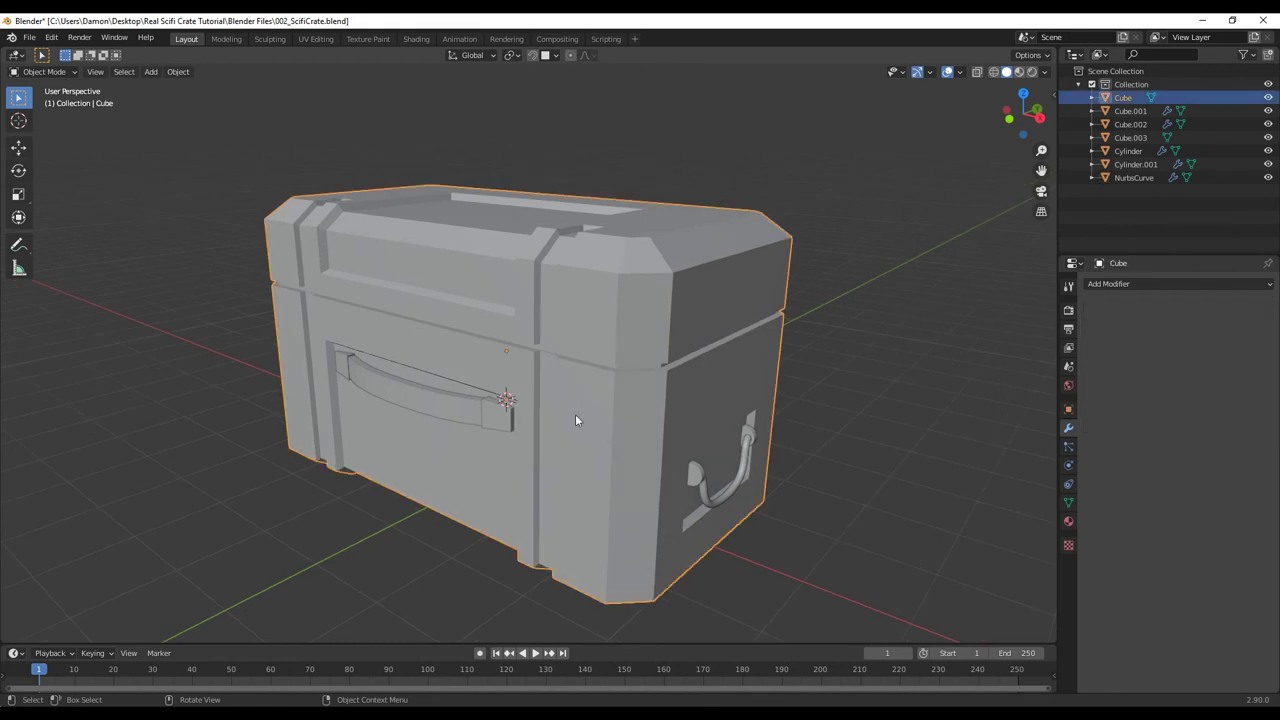
key("Tab")
scroll(576, 416, "up", 6)
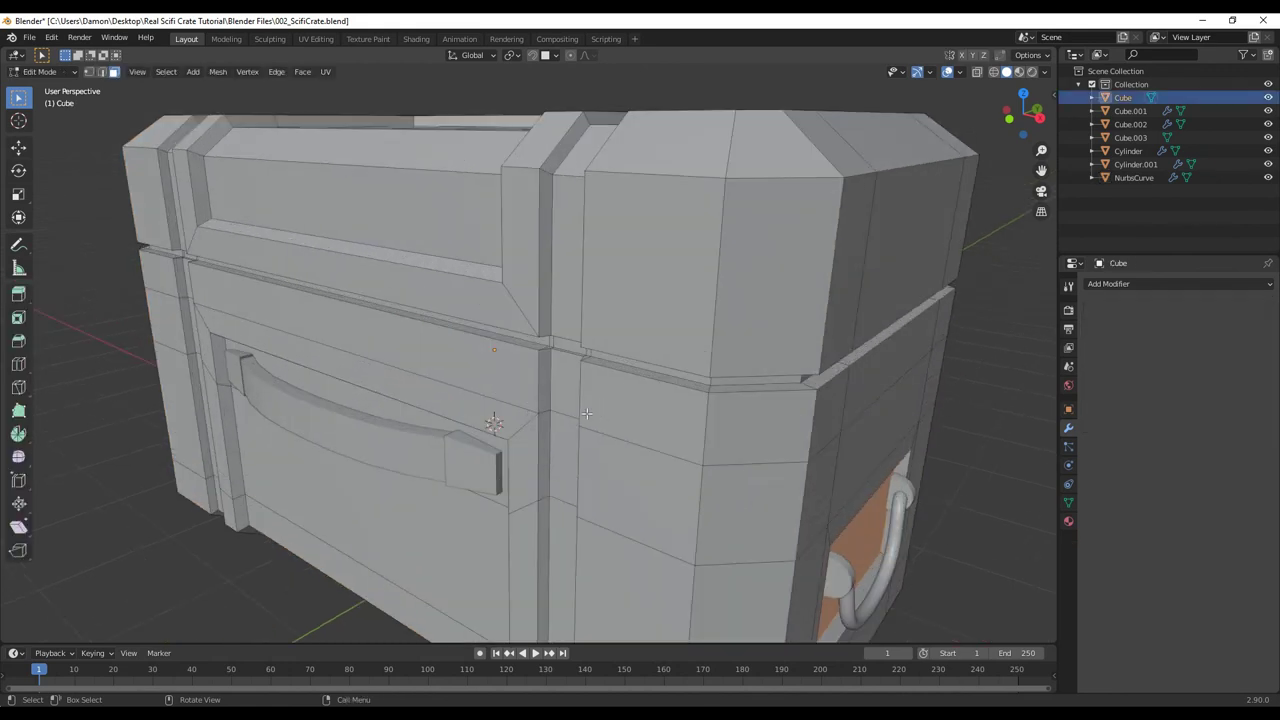
left_click(597, 403)
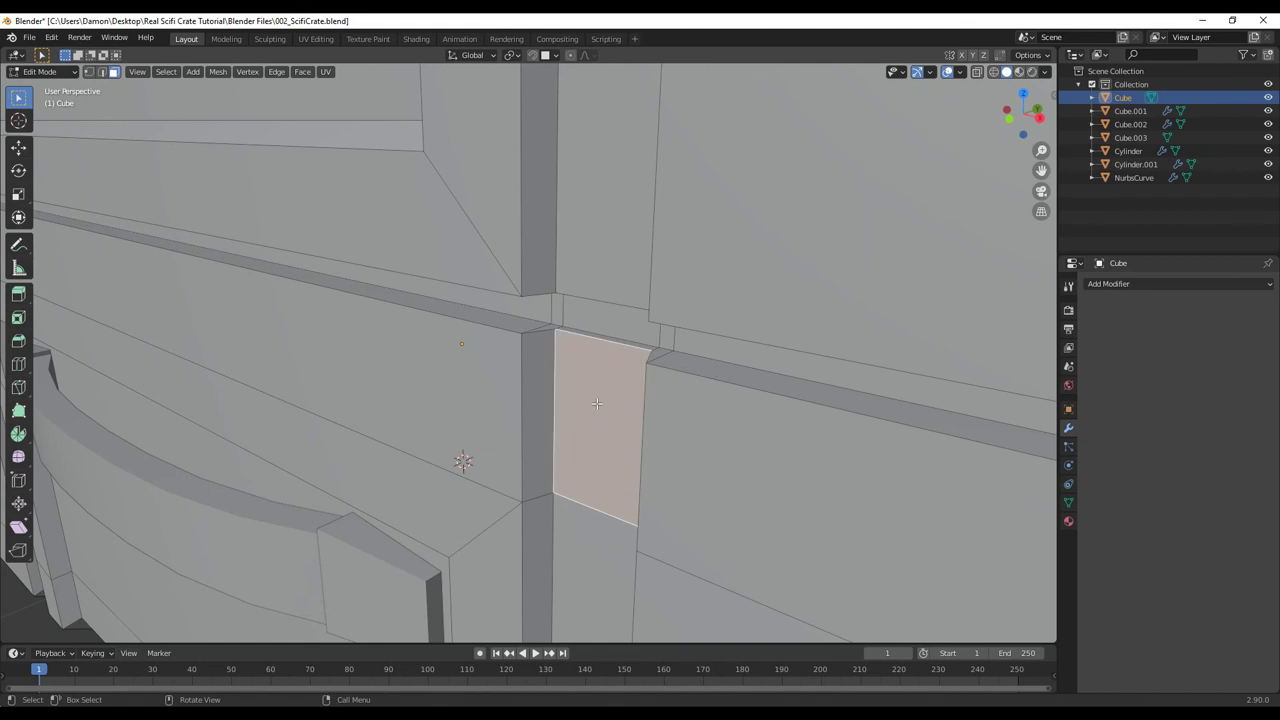
key("g")
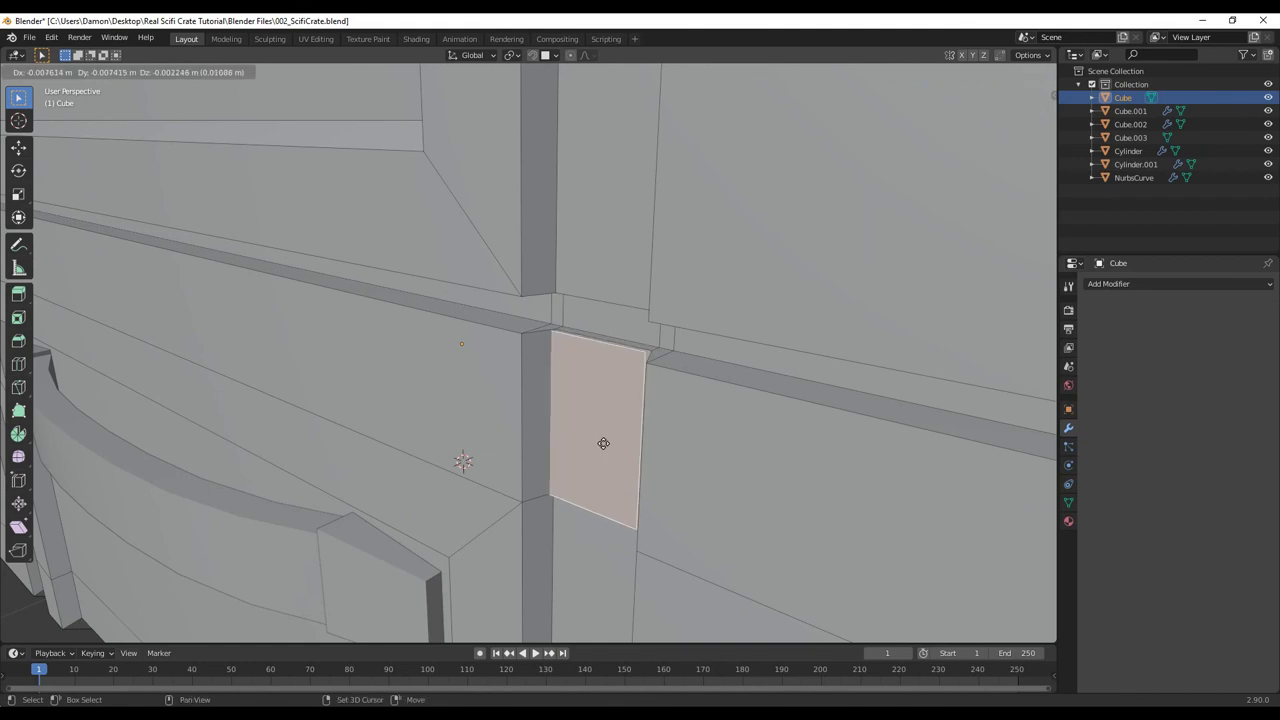
right_click(525, 421)
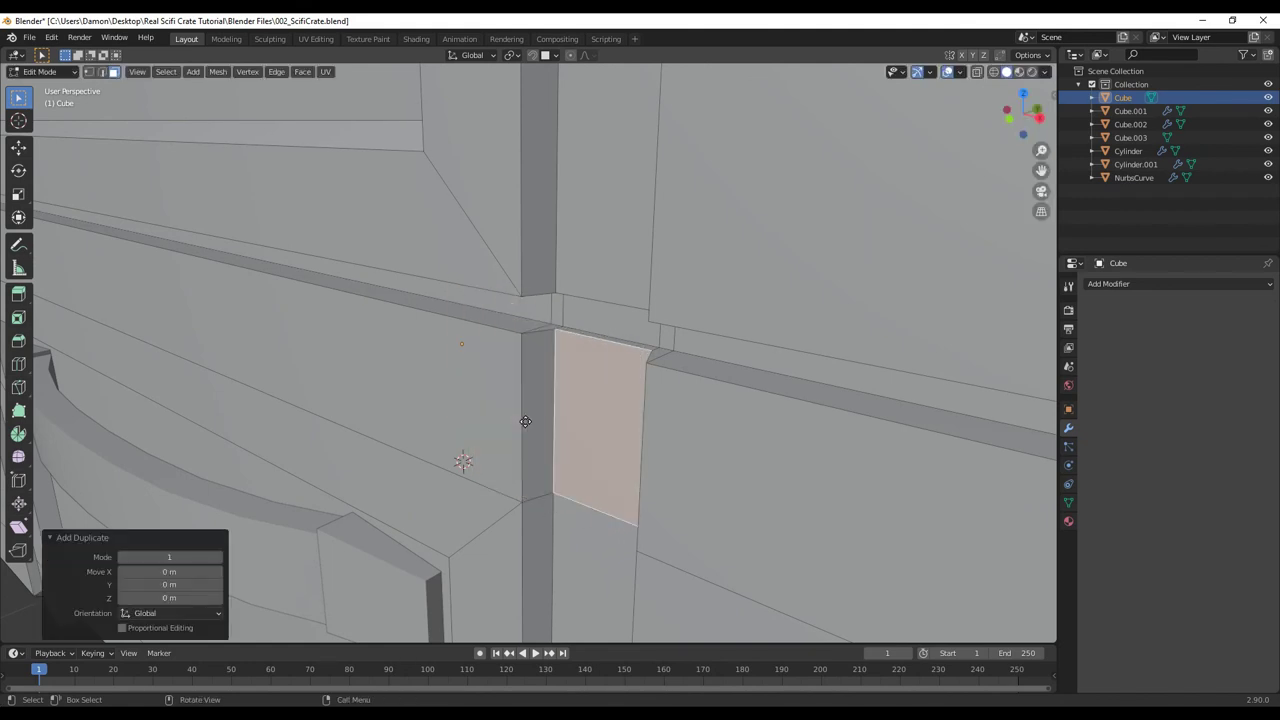
key("p")
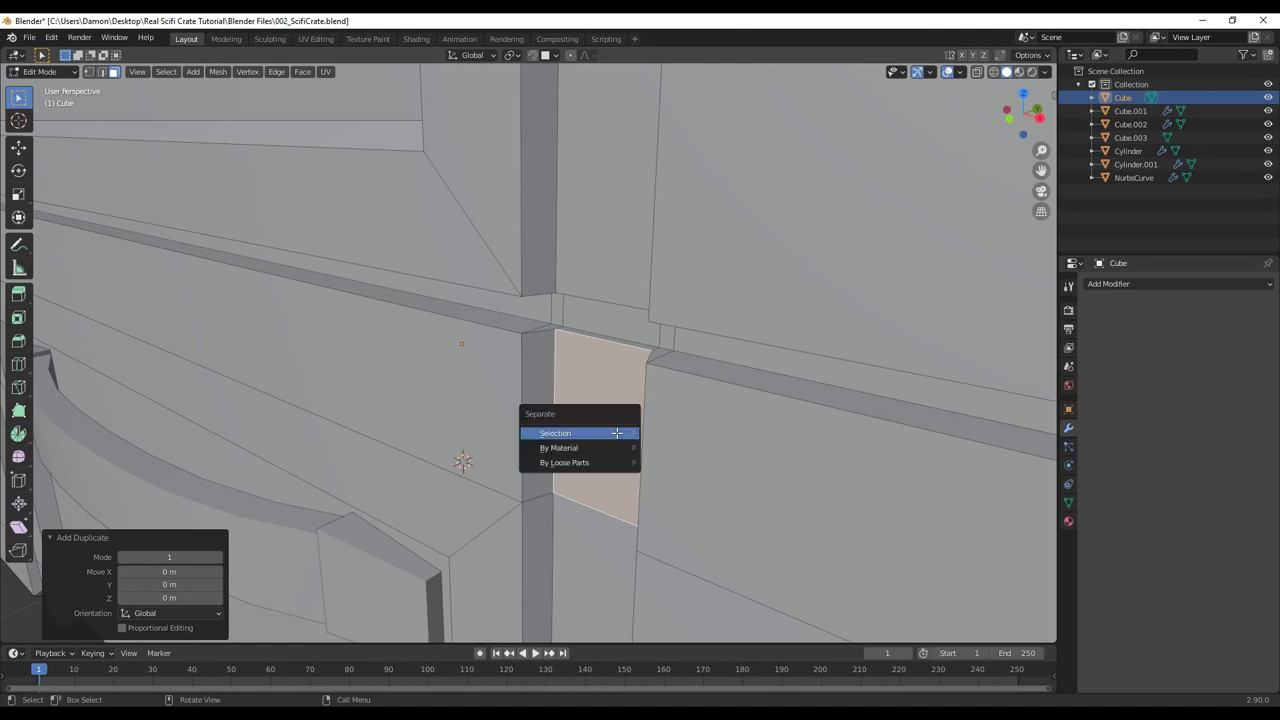
left_click(557, 434)
Return to Object Mode and select only the separated face below the lid seam
scroll(602, 438, "down", 6)
key("Tab")
left_click(556, 374)
left_click(543, 370)
left_click(559, 371, "shift")
scroll(575, 400, "up", 5)
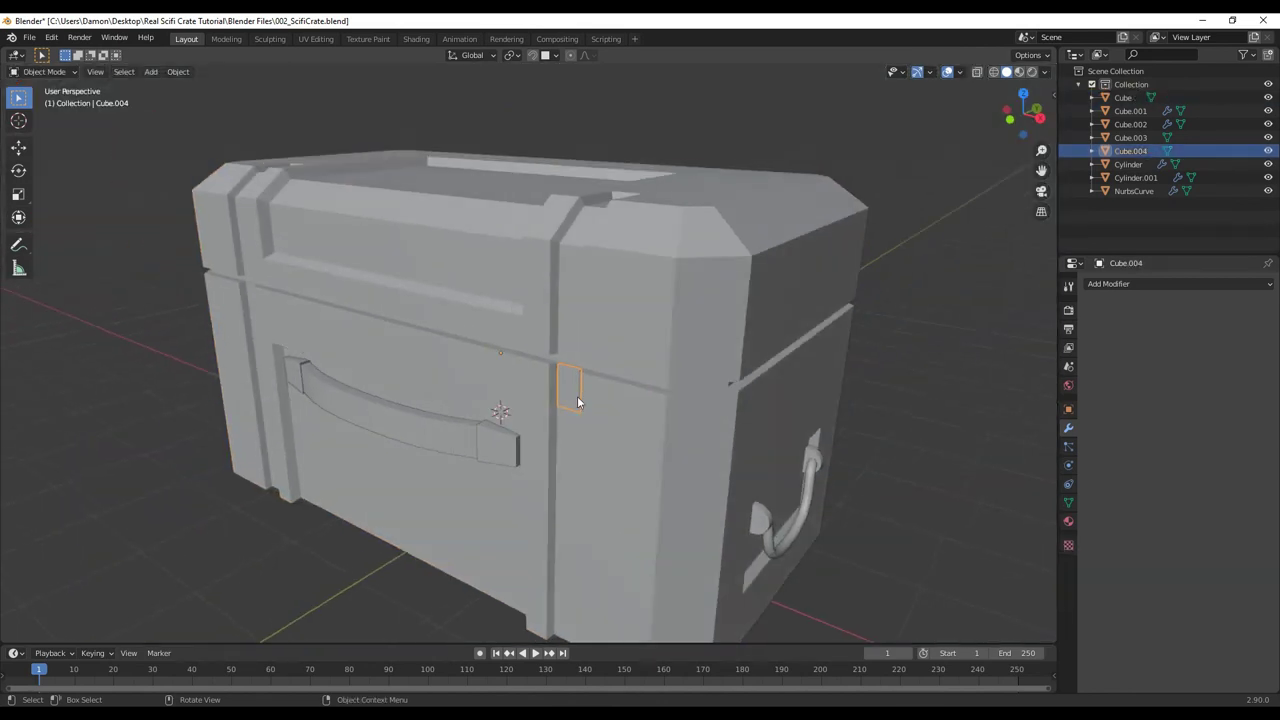
left_click(594, 409)
In Edit Mode, raise the separated face's top edge about 0.17 m and its bottom edge about 0.12 m along Z
key("Tab")
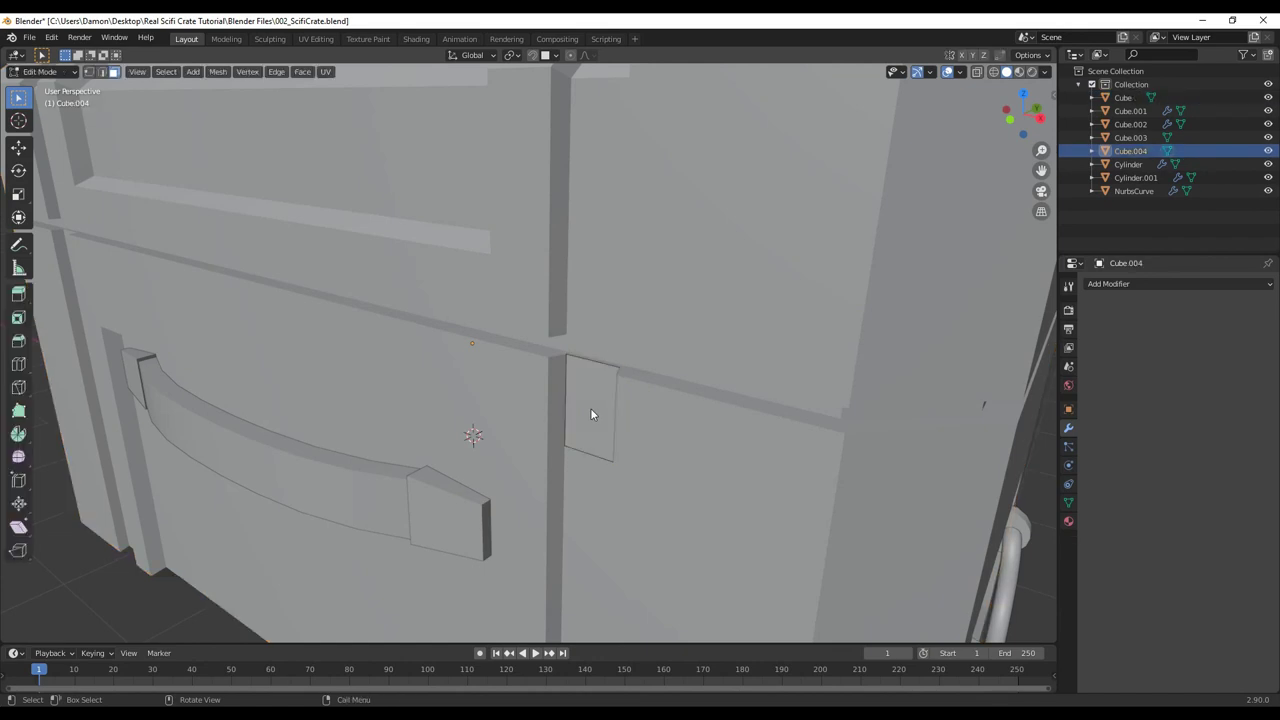
scroll(584, 405, "up", 3)
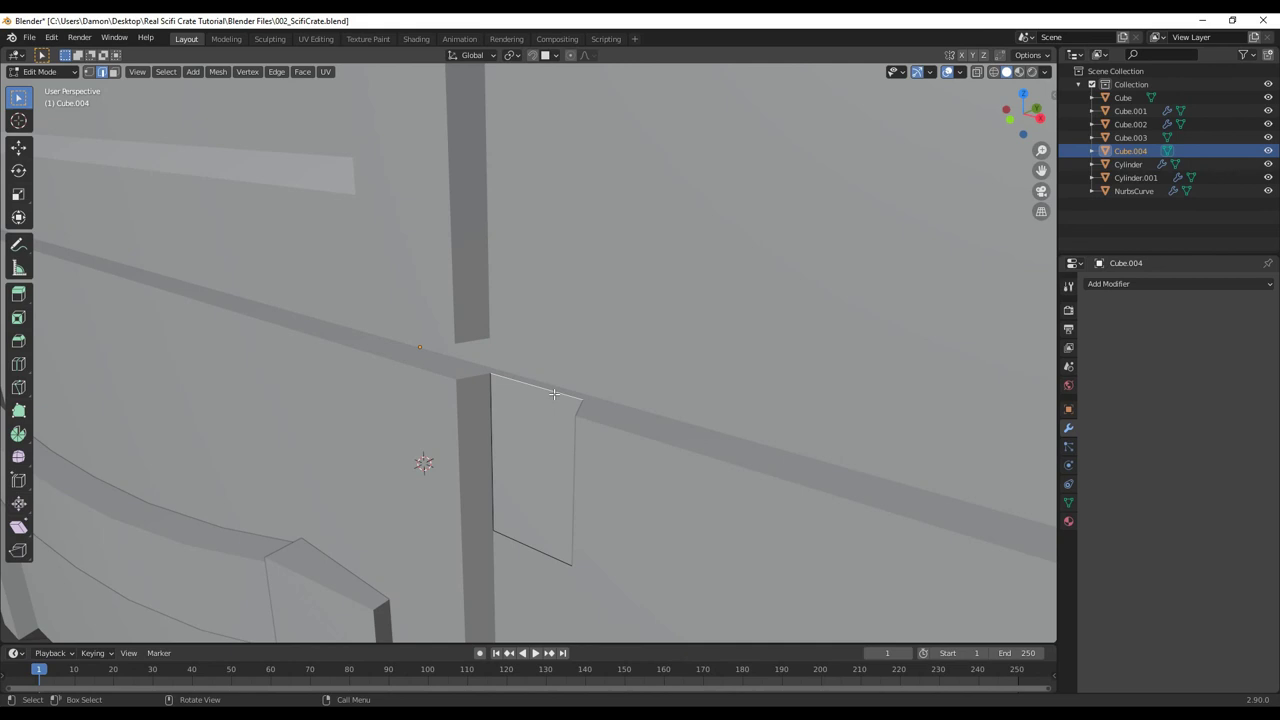
key("g")
key("z")
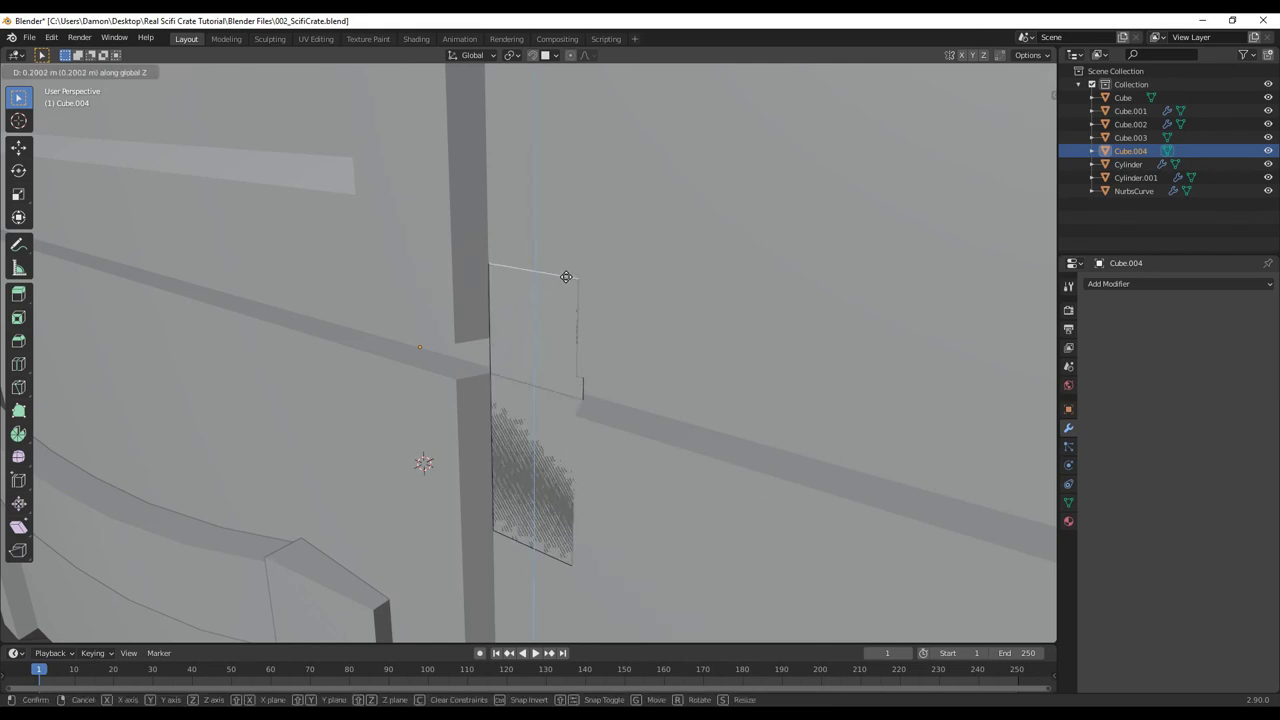
left_click(567, 297)
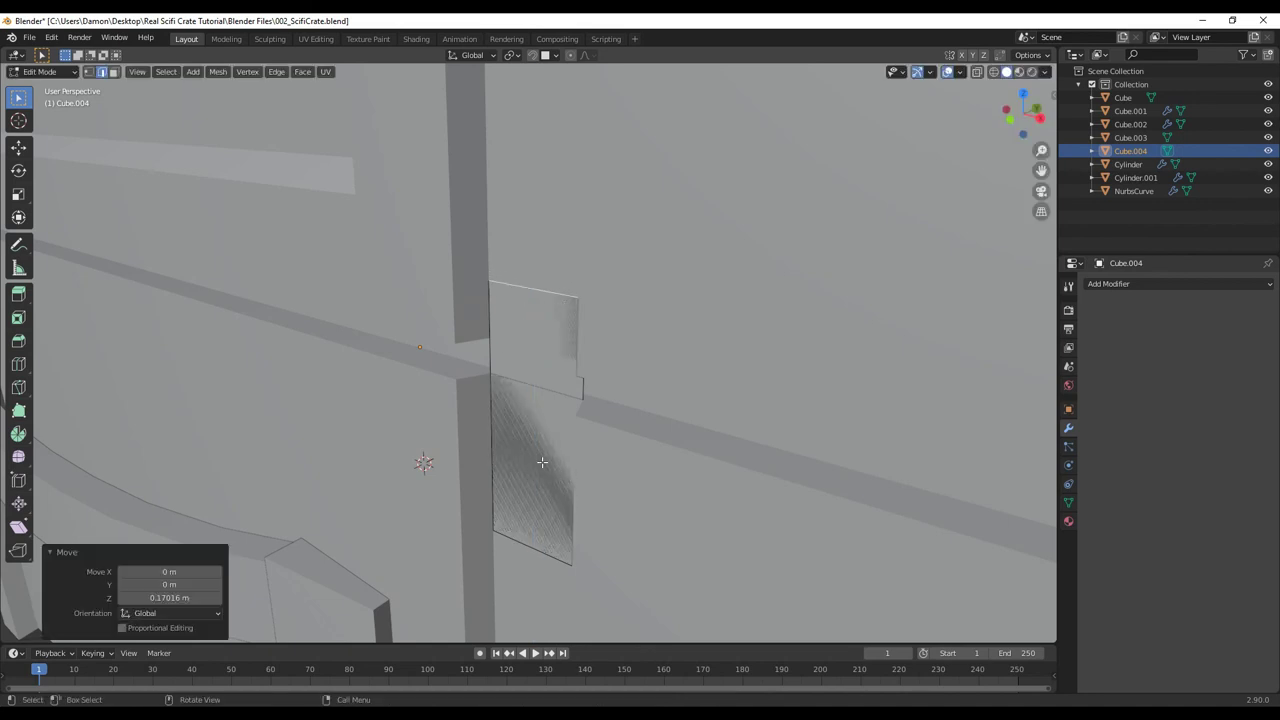
left_click(540, 548)
key("g")
key("z")
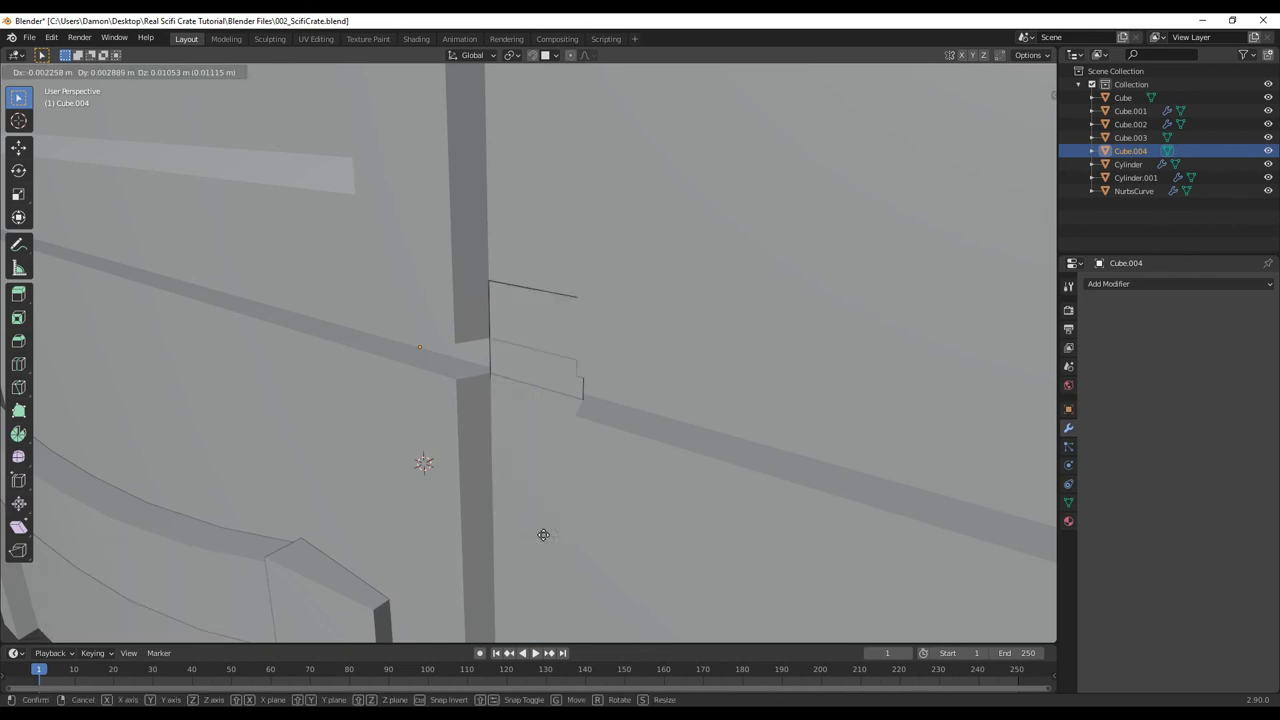
left_click(541, 487)
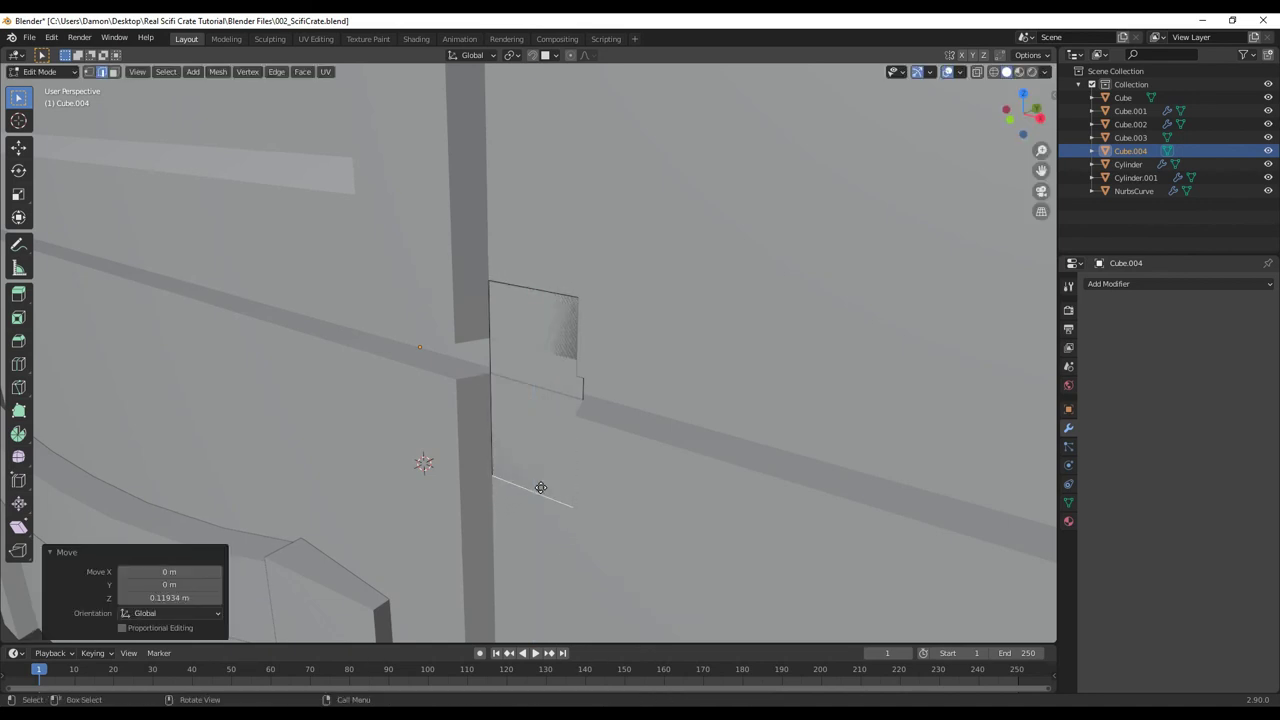
Extrude the latch face outward about 0.033 m, and extrude it a second time by about 0.027 m
key("3")
left_click(551, 428)
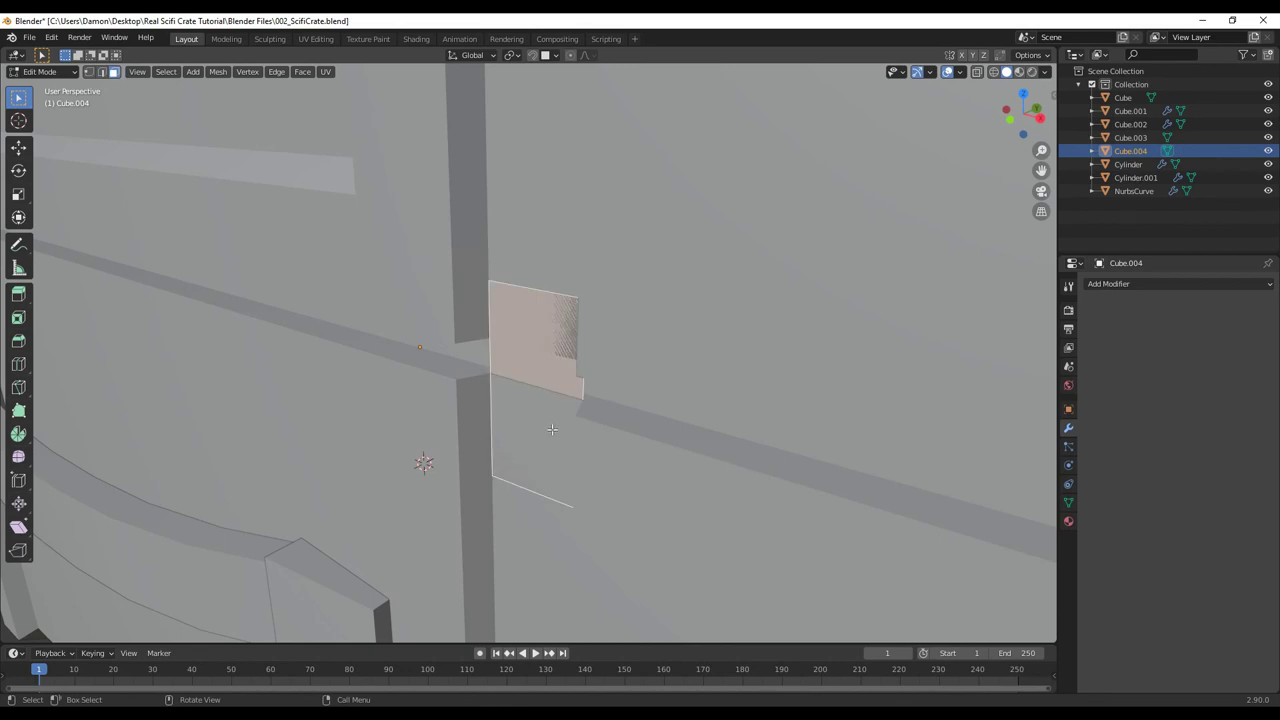
key("e")
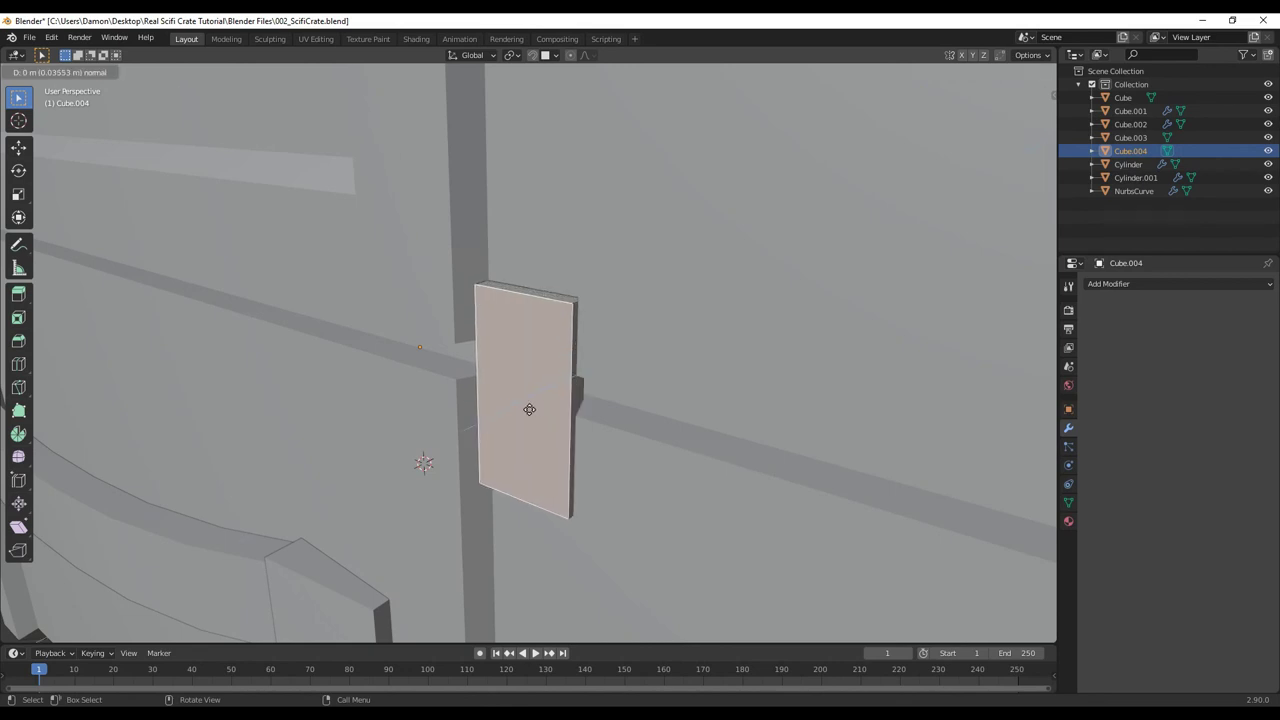
left_click(538, 422)
key("e")
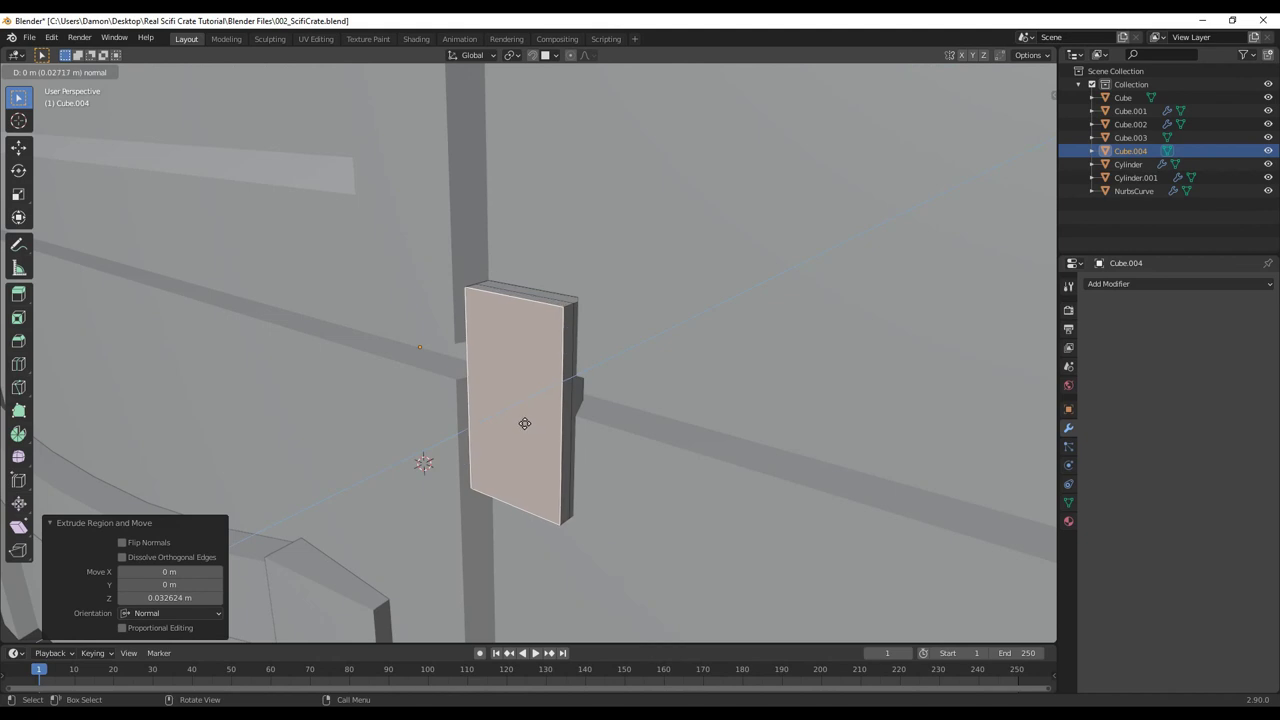
left_click(521, 307)
Taper the latch by scaling the outer face's top and bottom edges to about 0.708 along Z, and return to Object Mode with nothing selected
key("2")
left_click(523, 302)
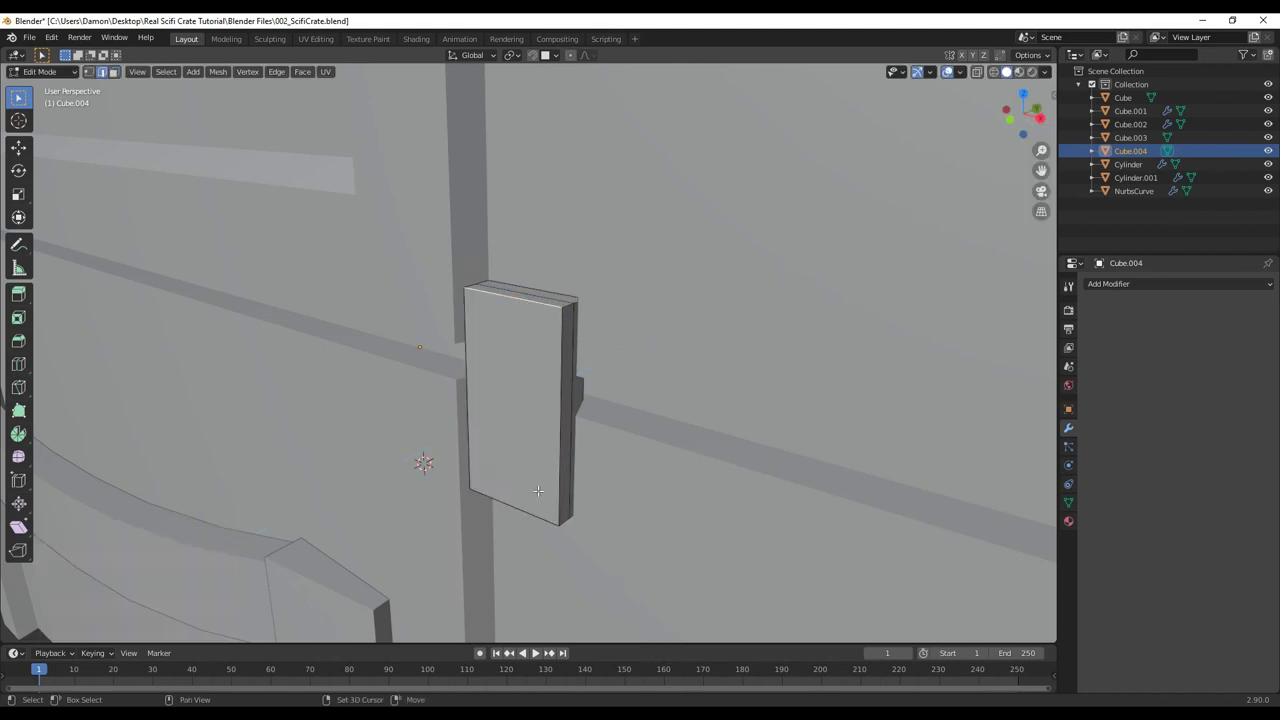
key("s")
key("z")
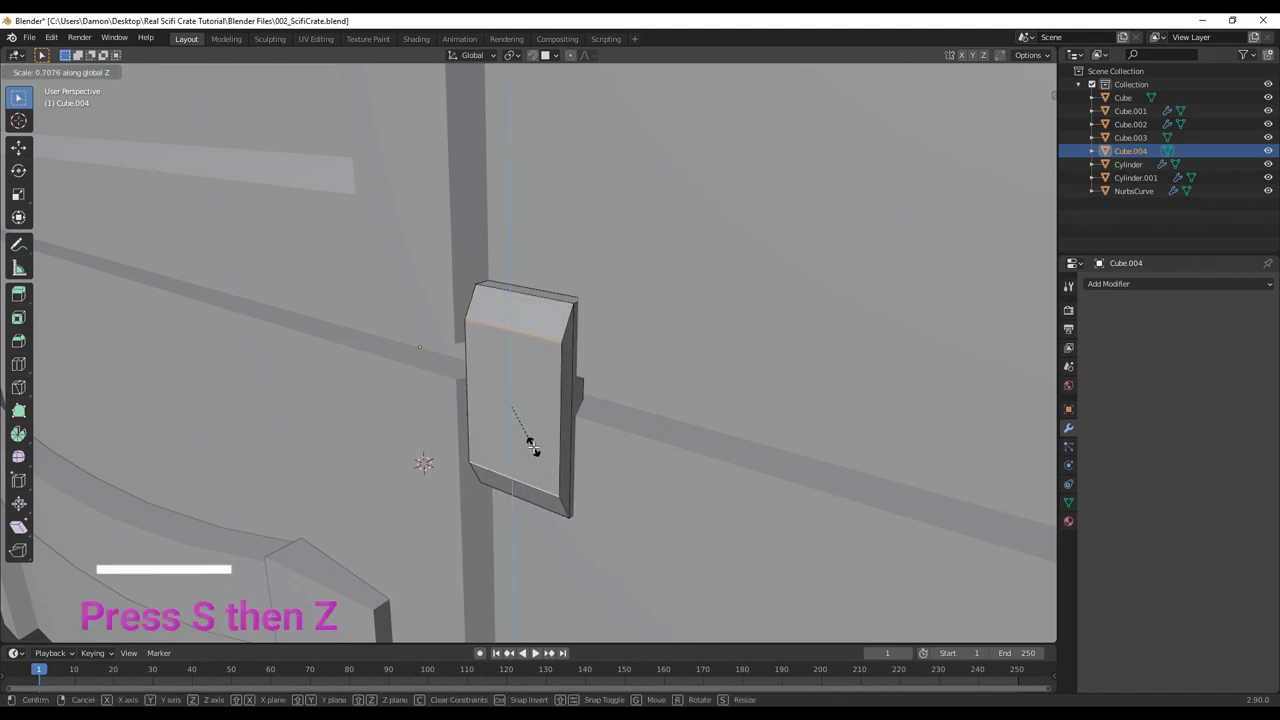
left_click(533, 447)
scroll(533, 447, "down", 6)
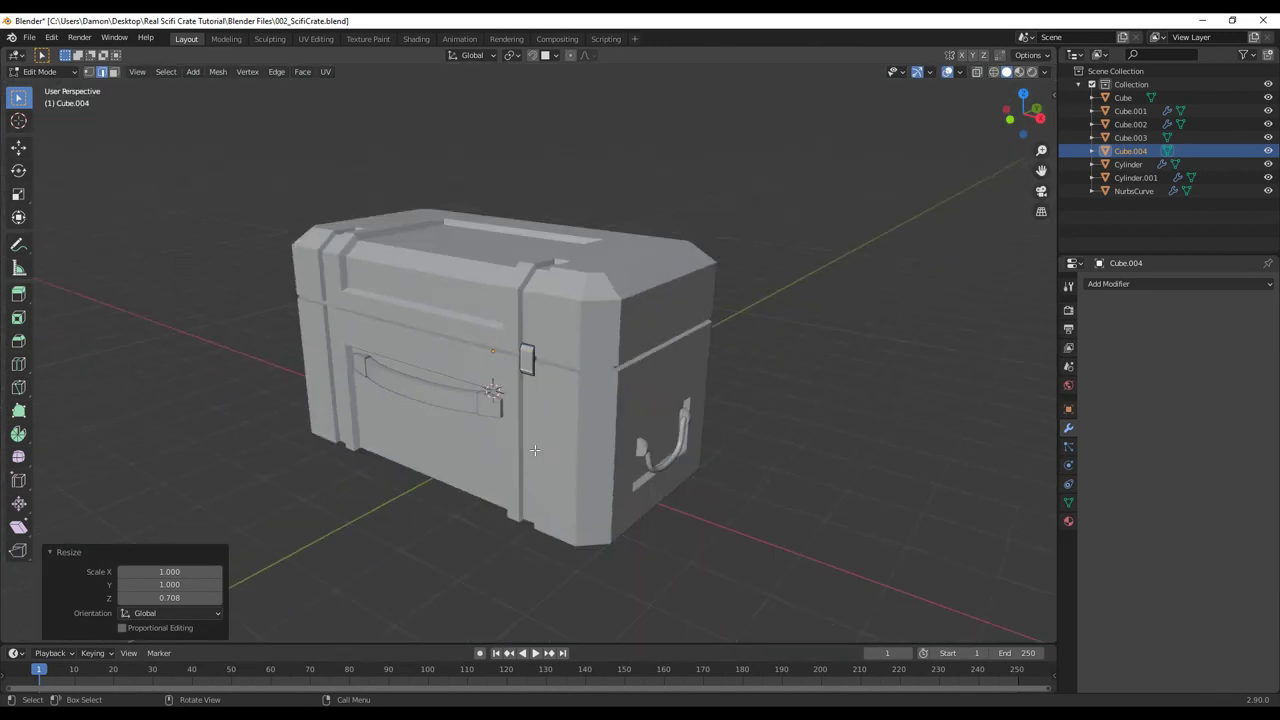
key("Tab")
left_click(504, 517)
Set the latch's origin to the 3D cursor and add a Mirror modifier on the X axis
scroll(647, 435, "up", 5)
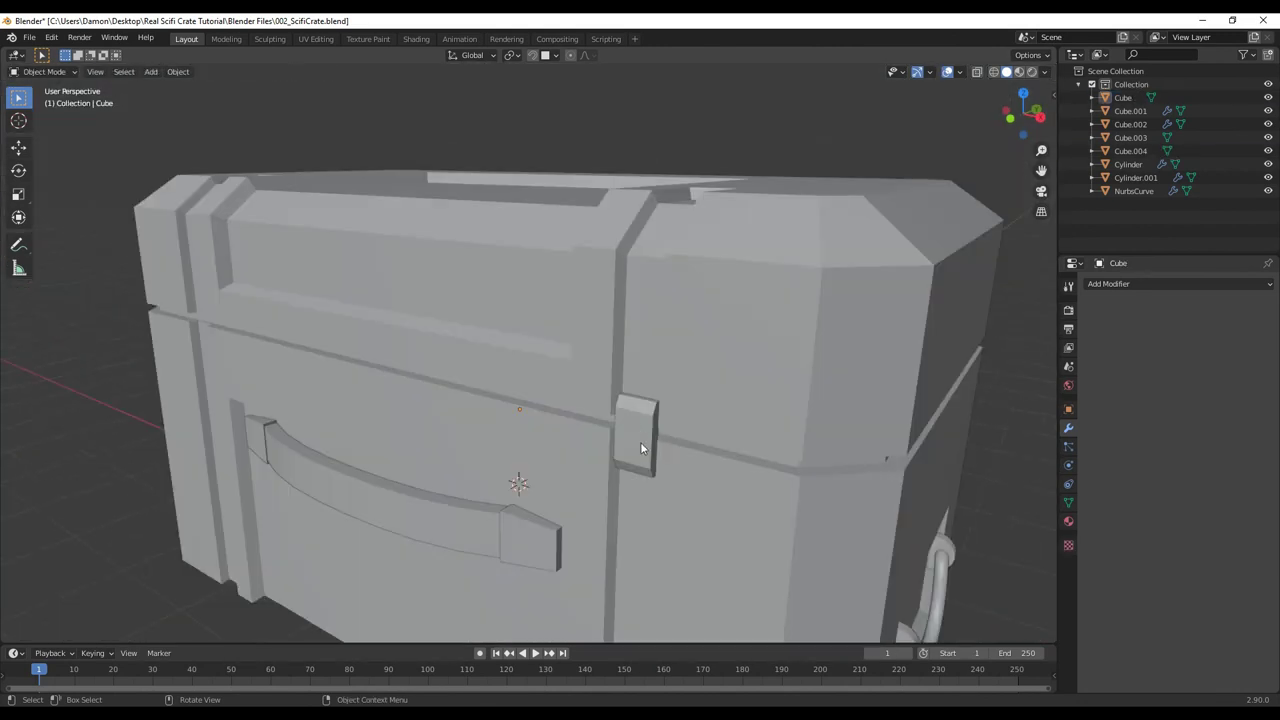
left_click(403, 401)
middle_click_drag(444, 421, 610, 368, "alt")
left_click(643, 338)
right_click(311, 590)
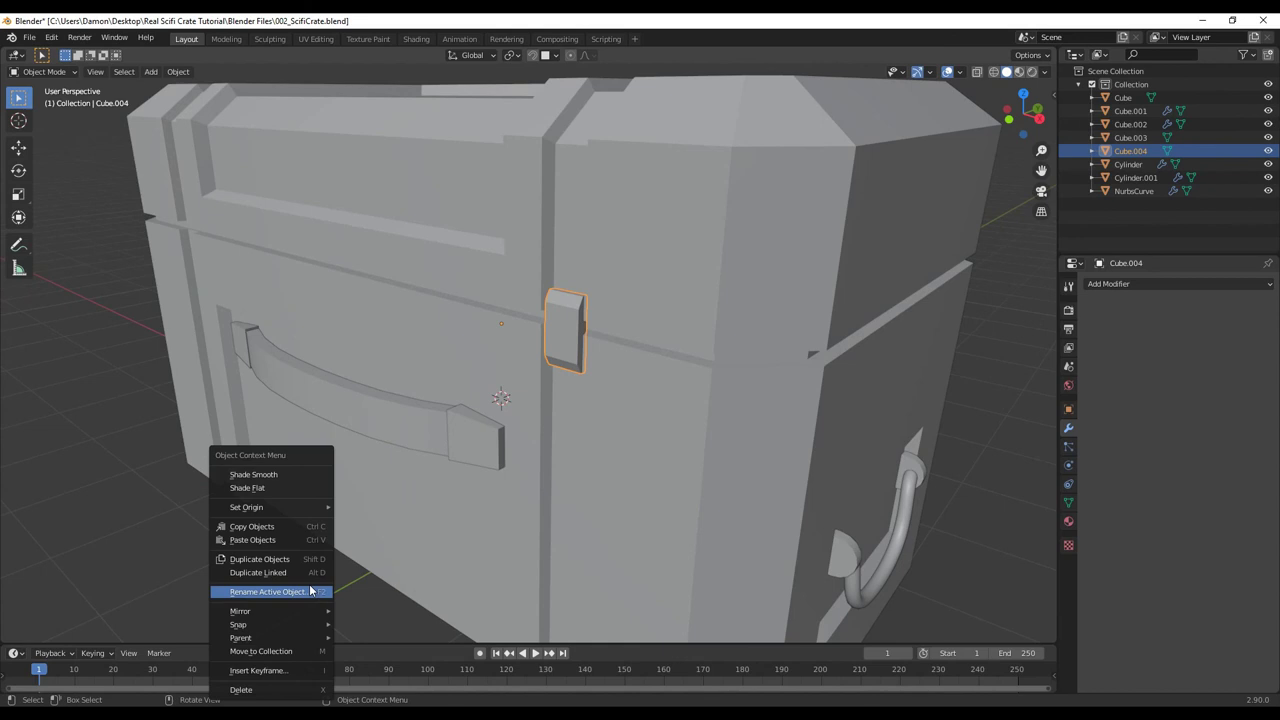
mouse_move(255, 507)
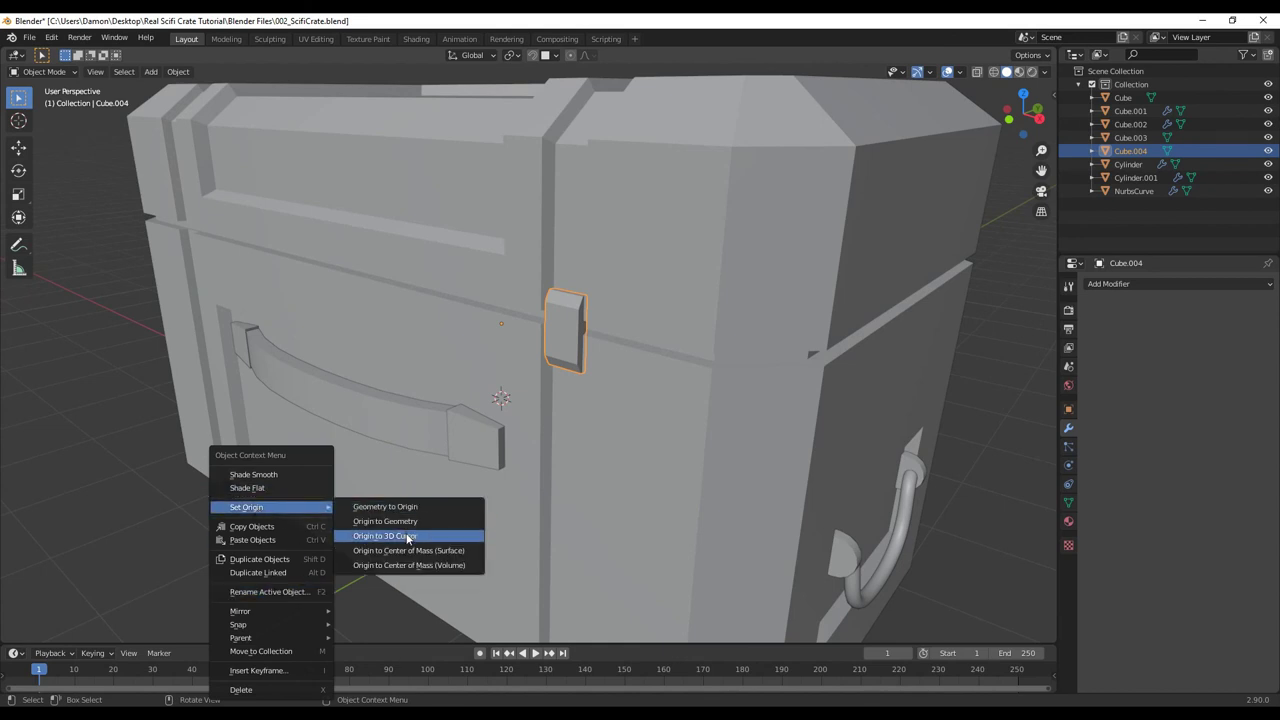
left_click(408, 537)
left_click(1130, 284)
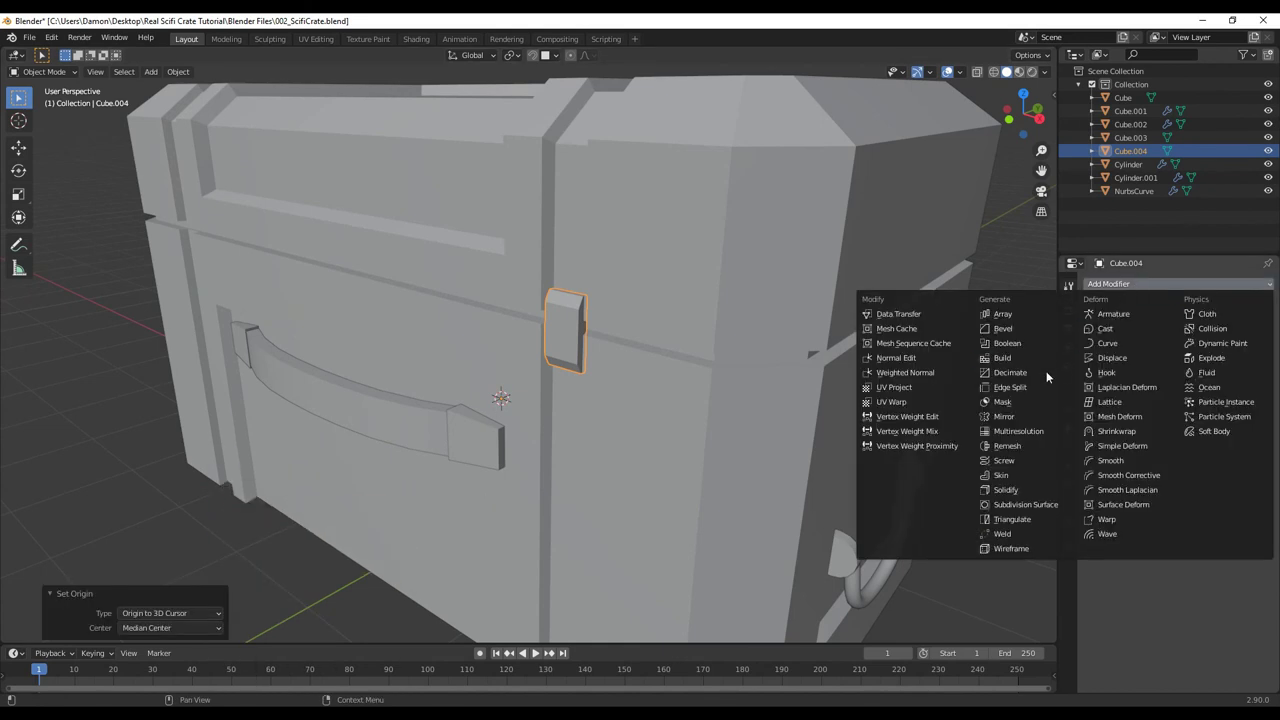
left_click(1012, 420)
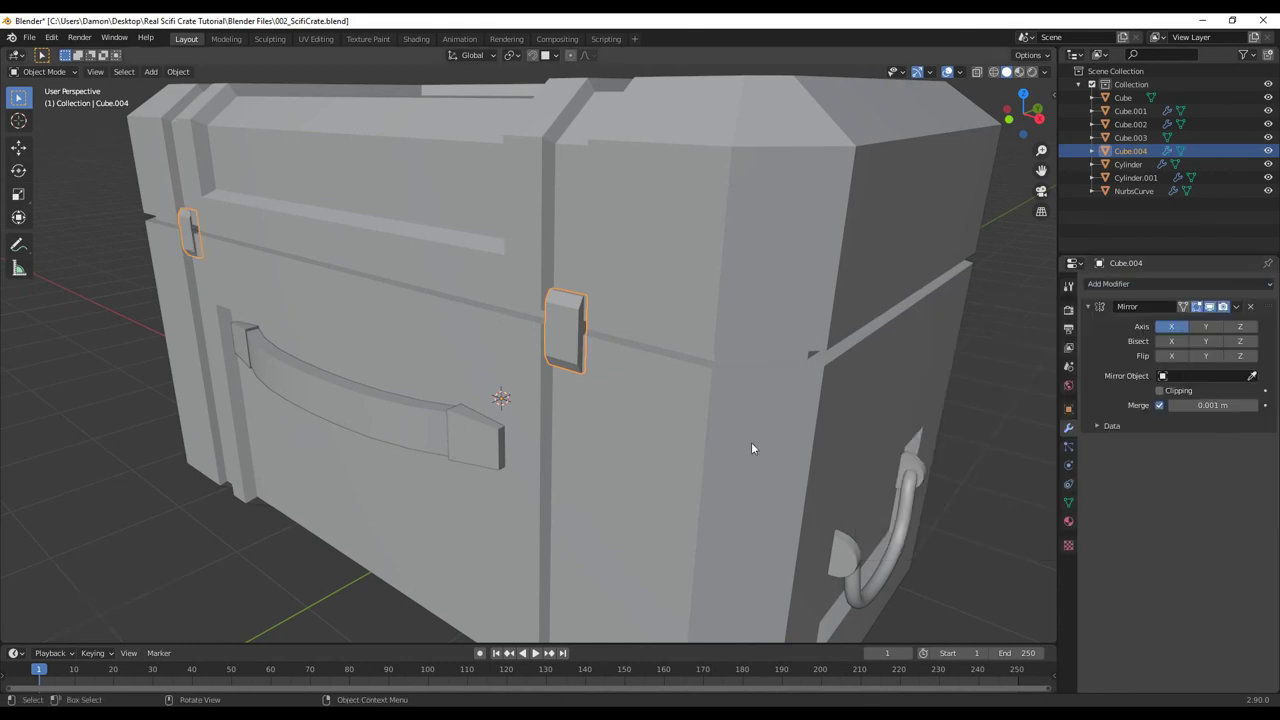